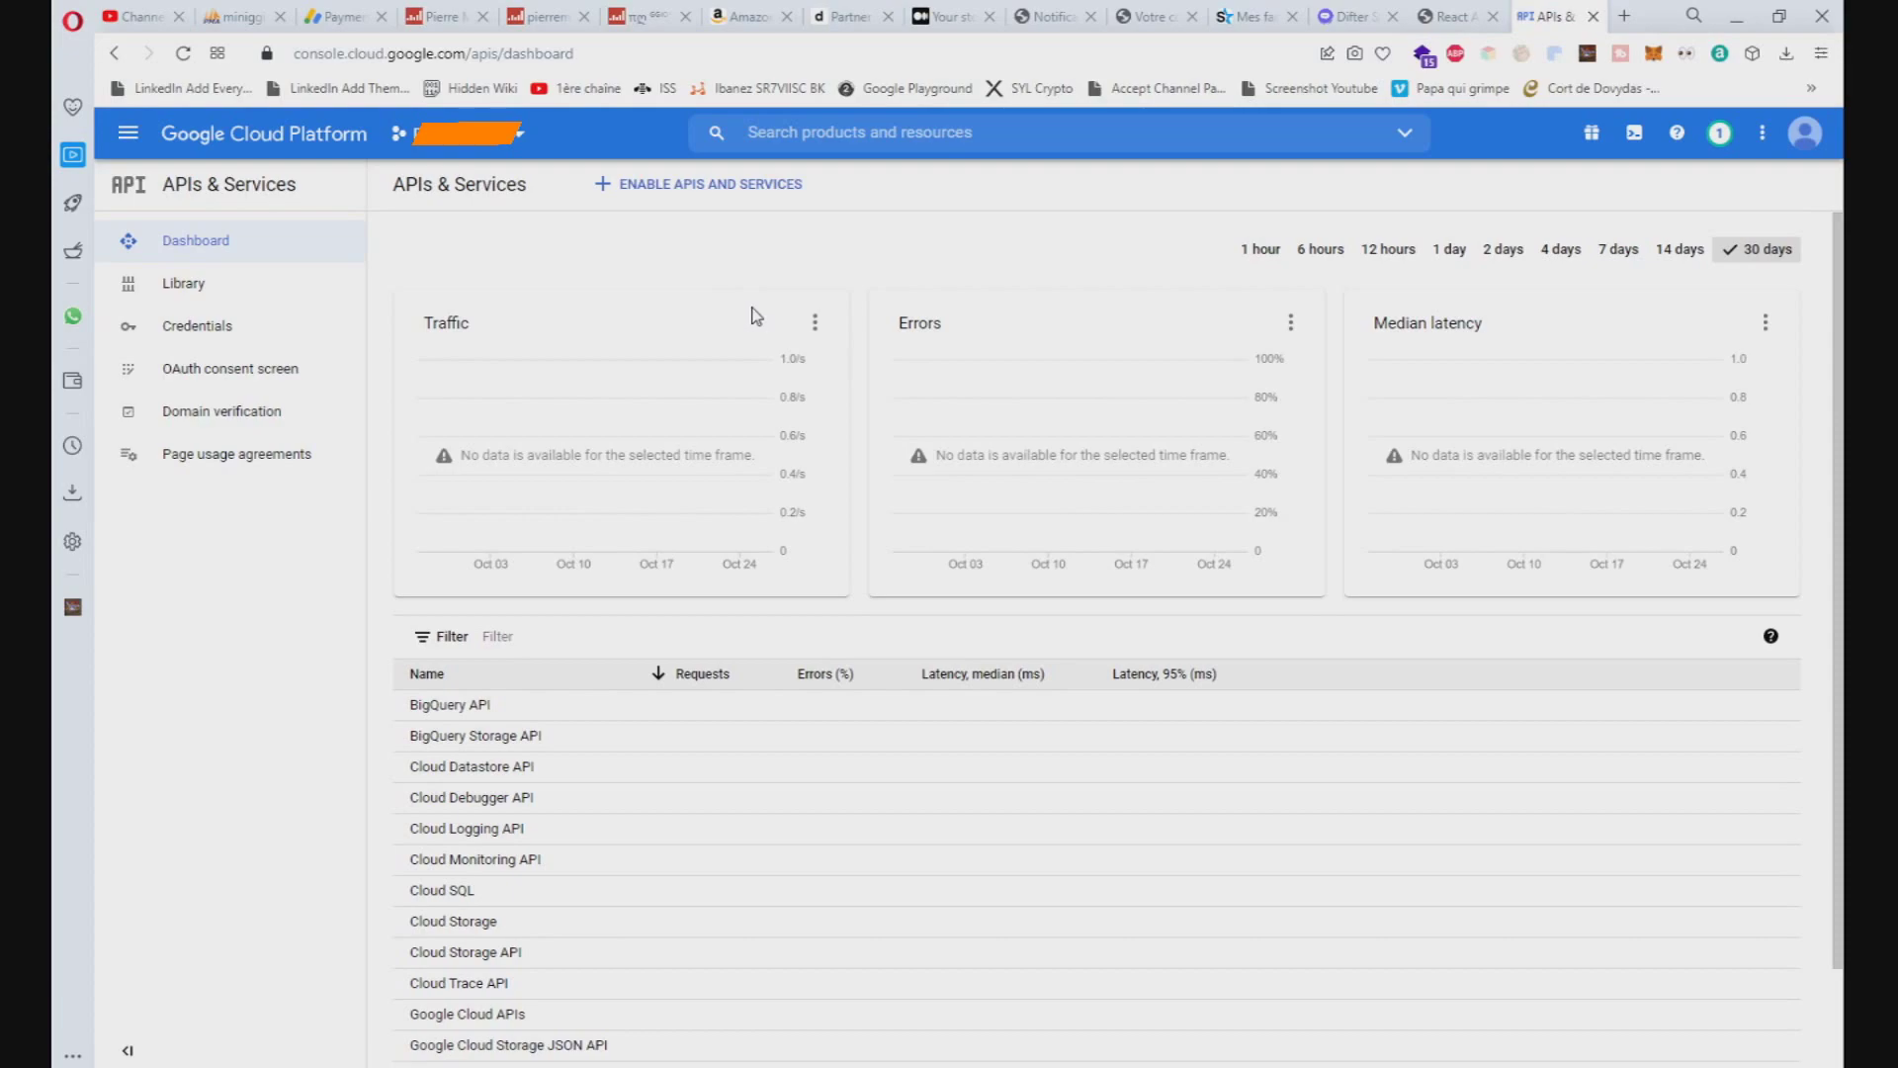
# - Check which Google account and project are active in the cloud console
pyautogui.doubleClick(408, 54)
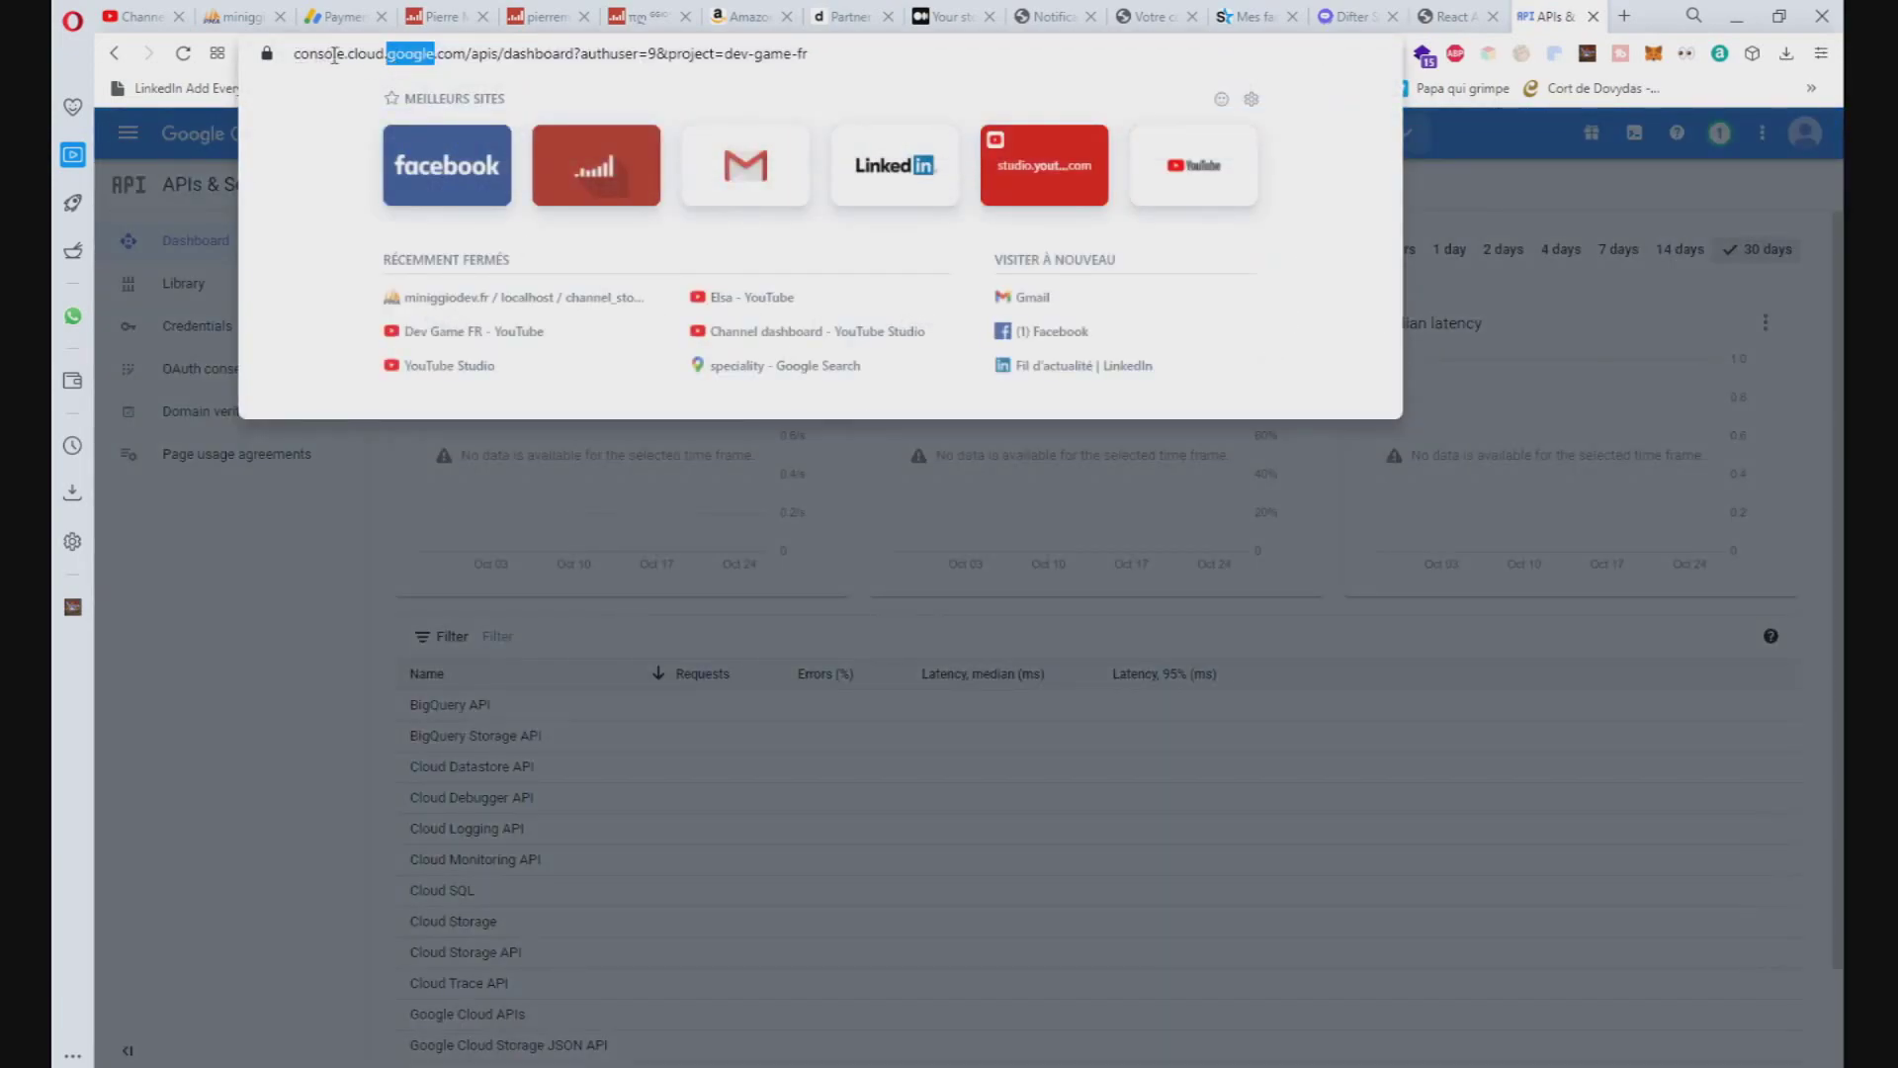
pyautogui.click(1594, 189)
pyautogui.click(1809, 140)
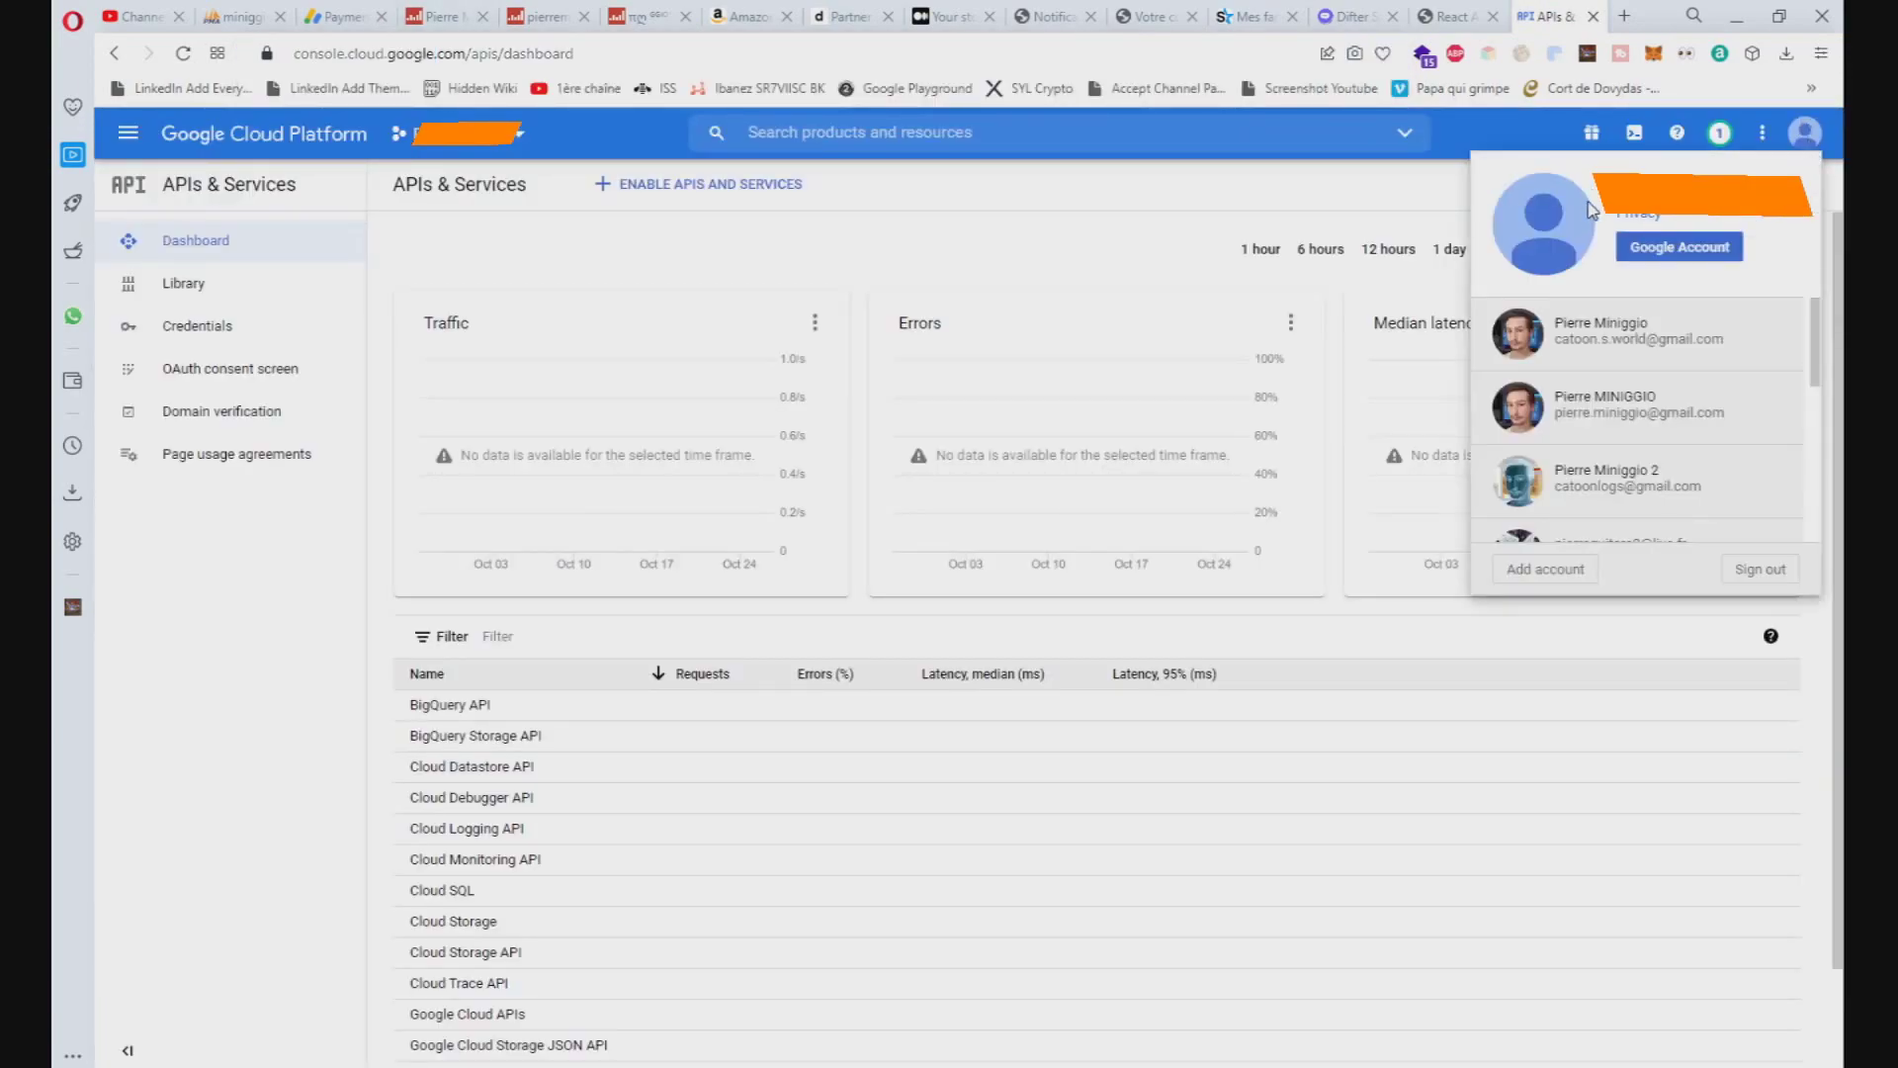
pyautogui.click(1375, 200)
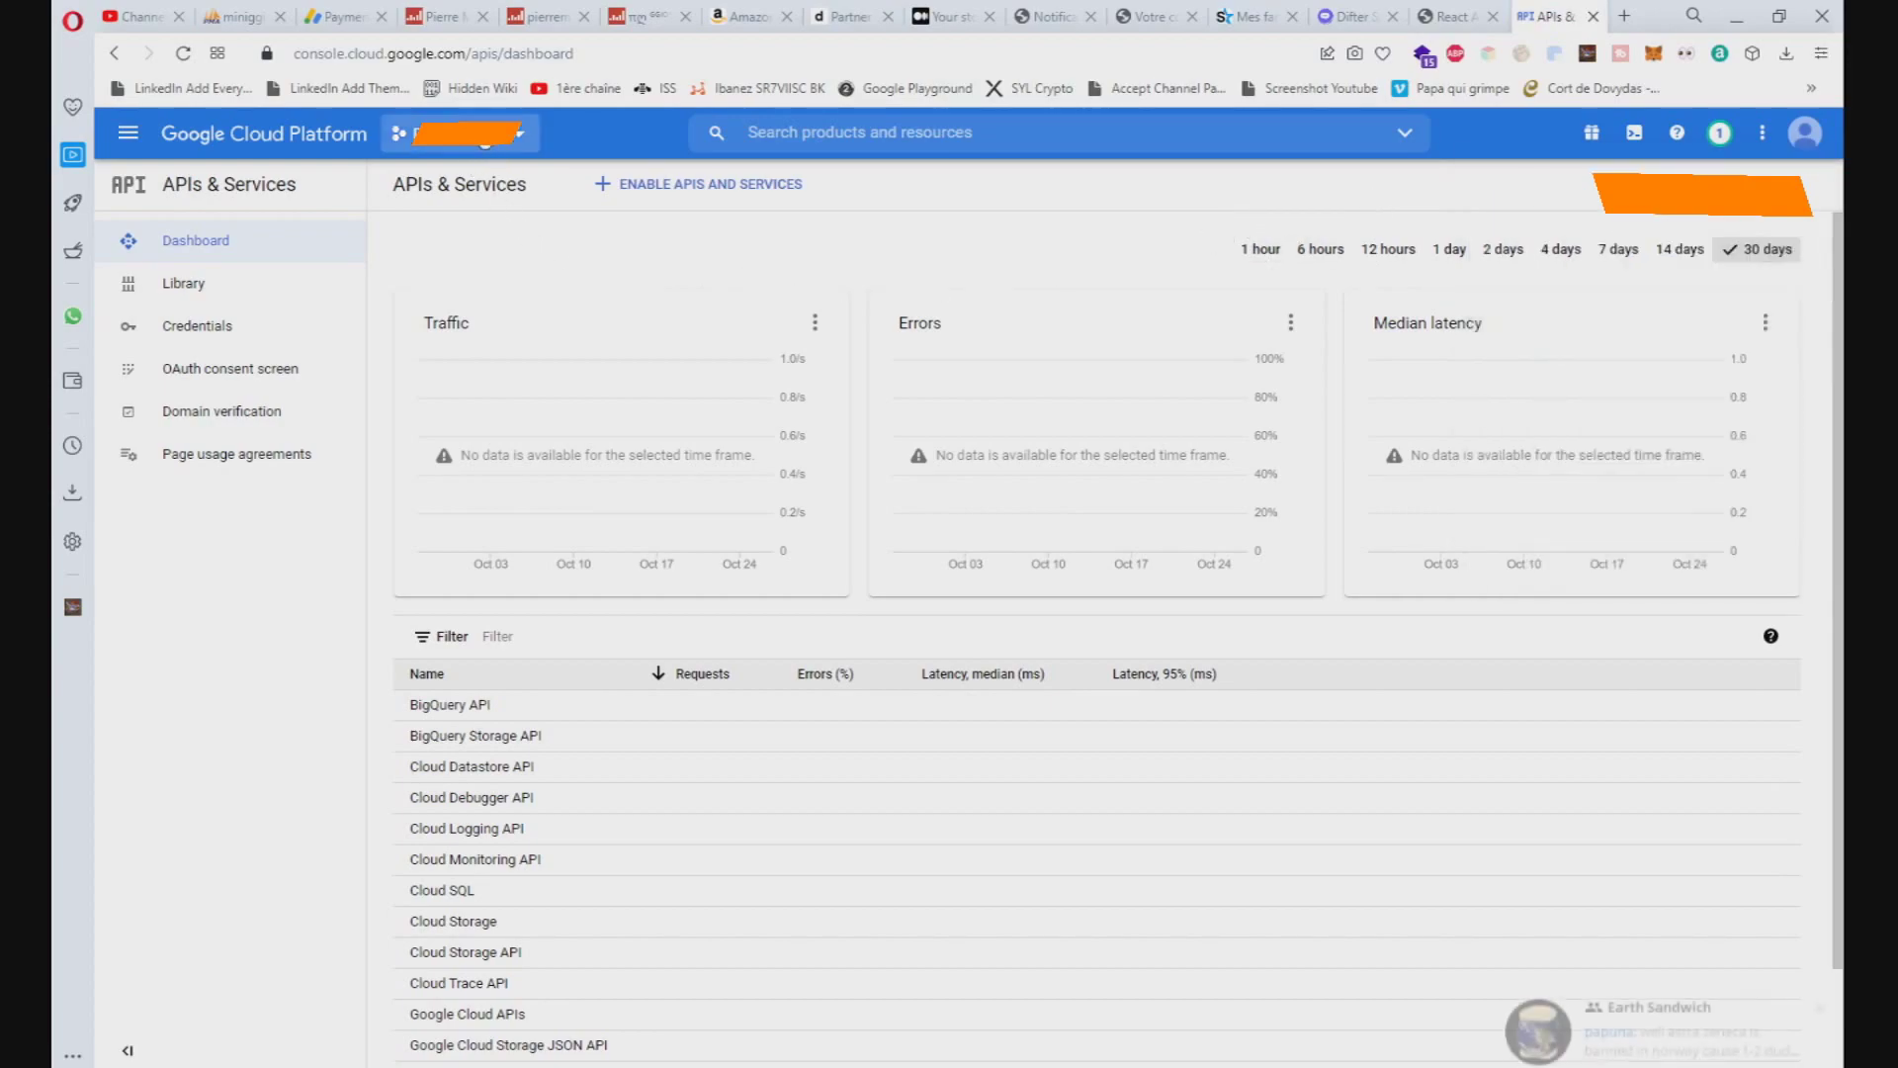
pyautogui.click(498, 147)
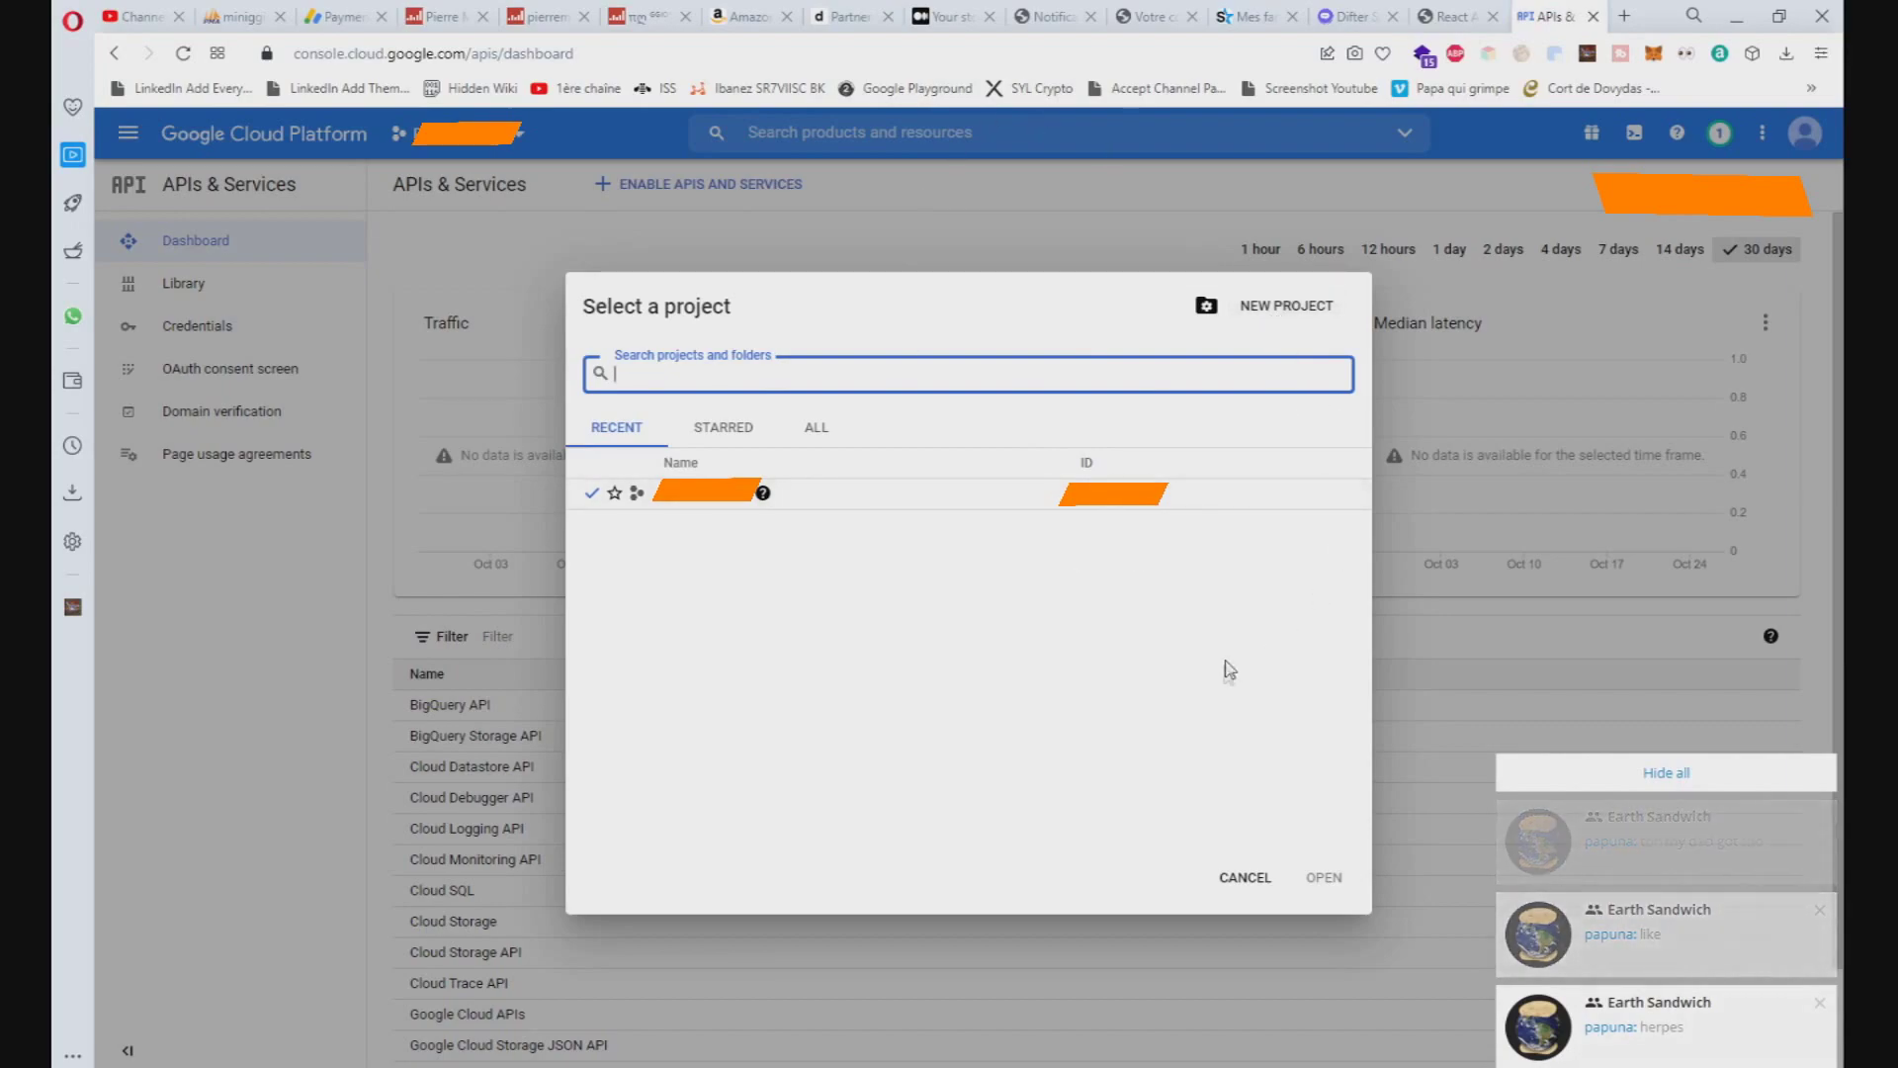
pyautogui.click(1248, 877)
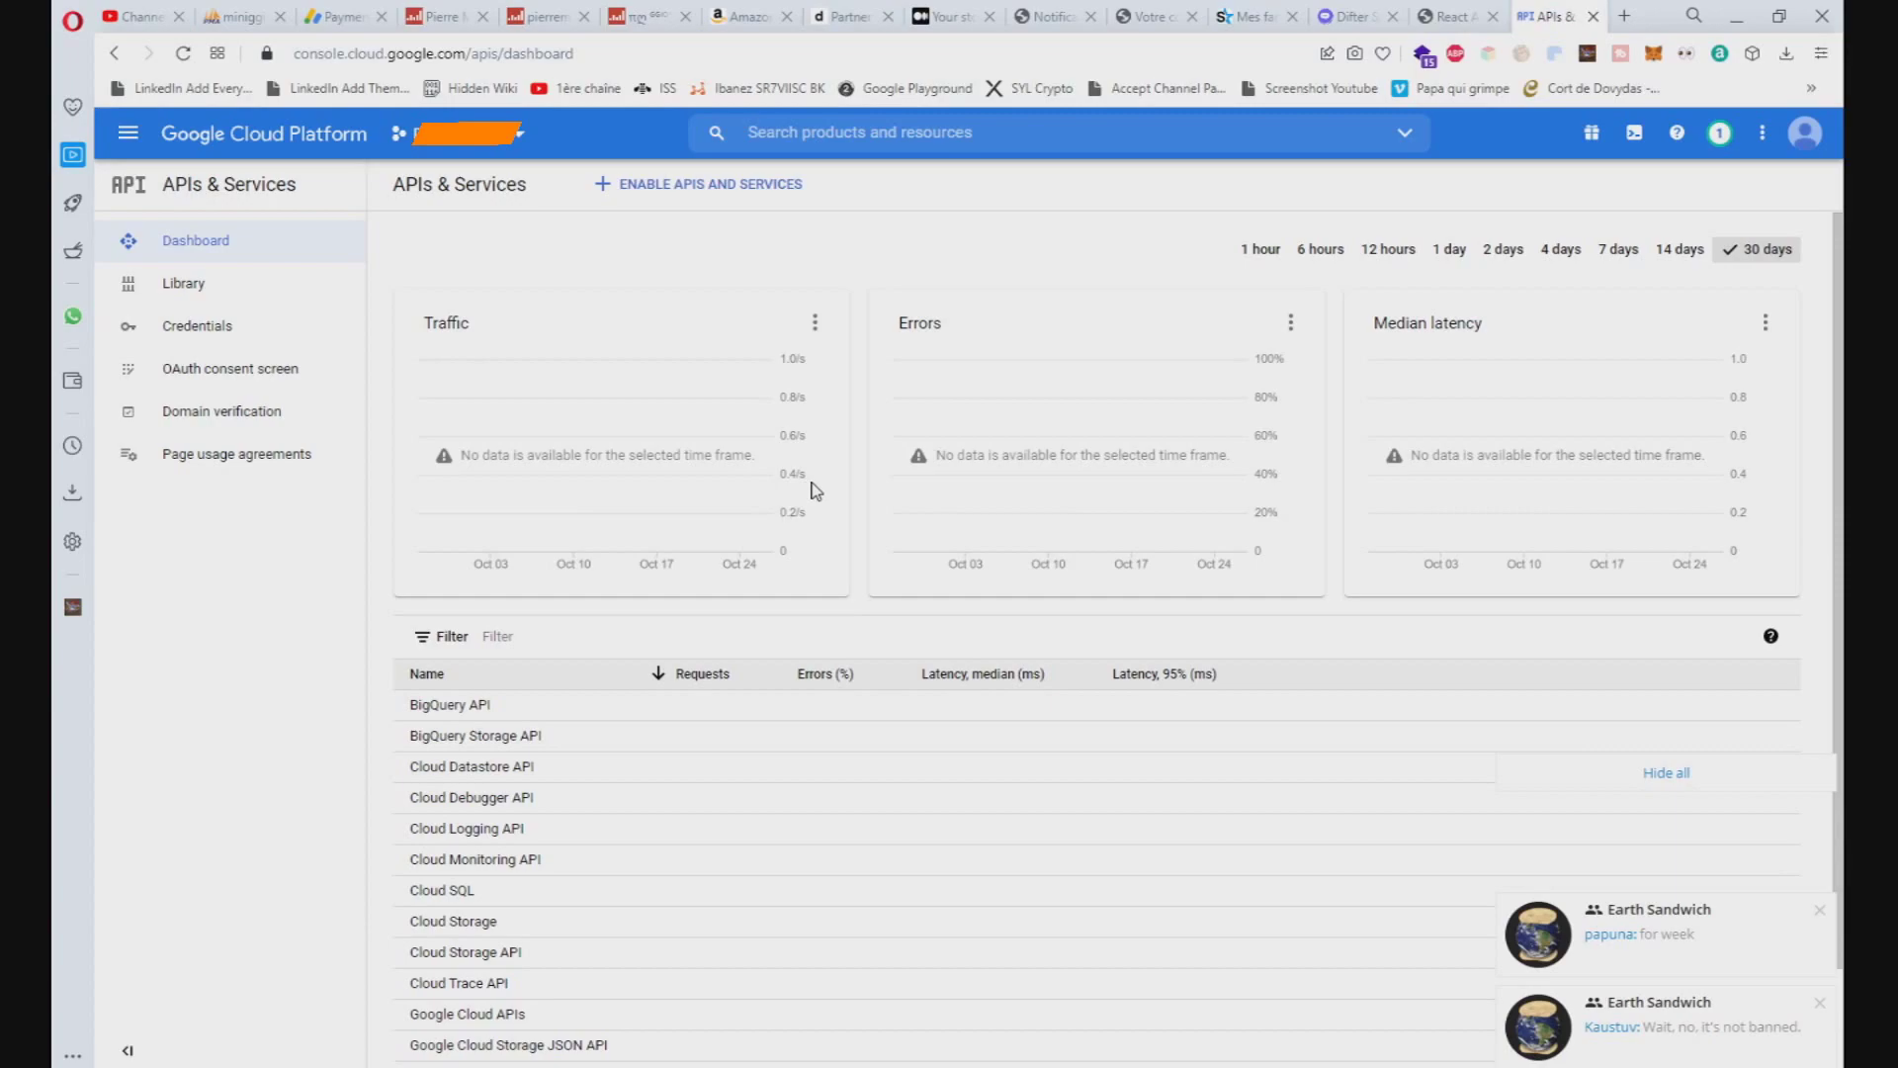
# - Go to the APIs & Services section of the console
pyautogui.click(139, 135)
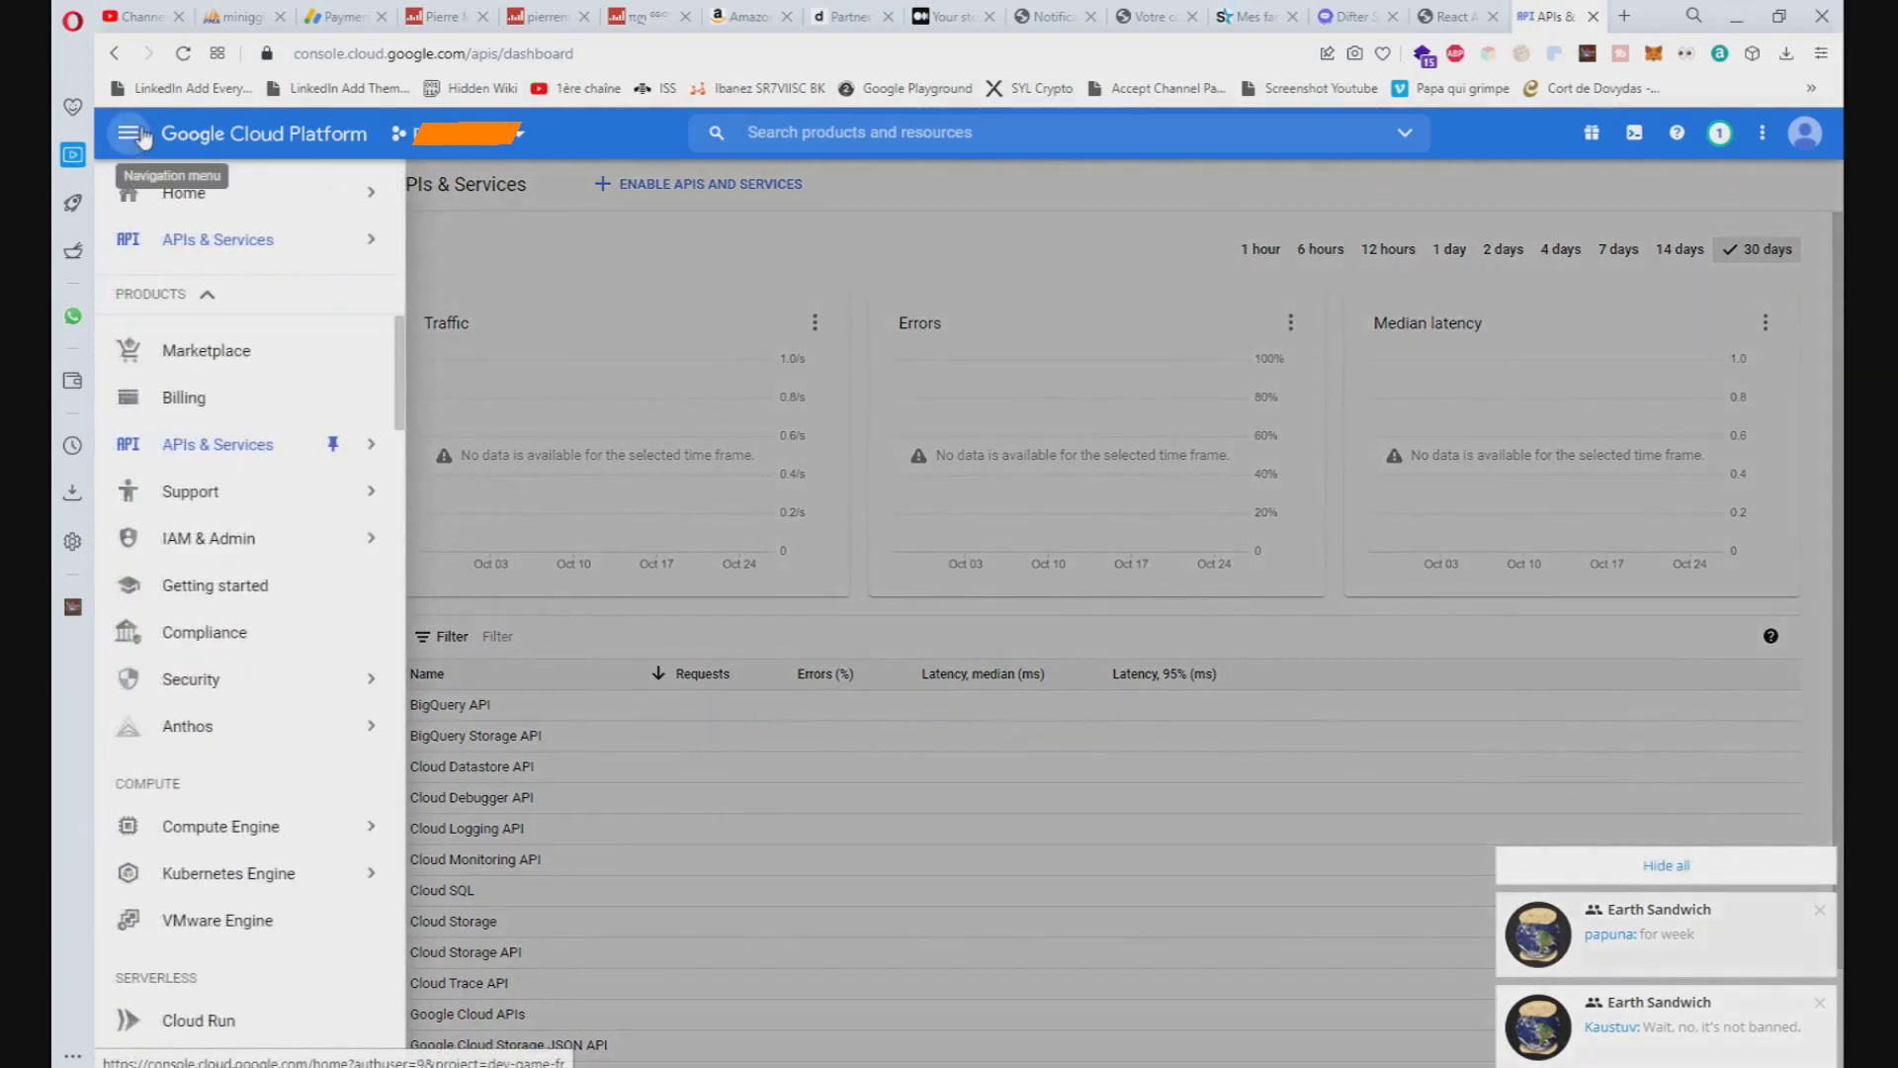
pyautogui.moveTo(183, 458)
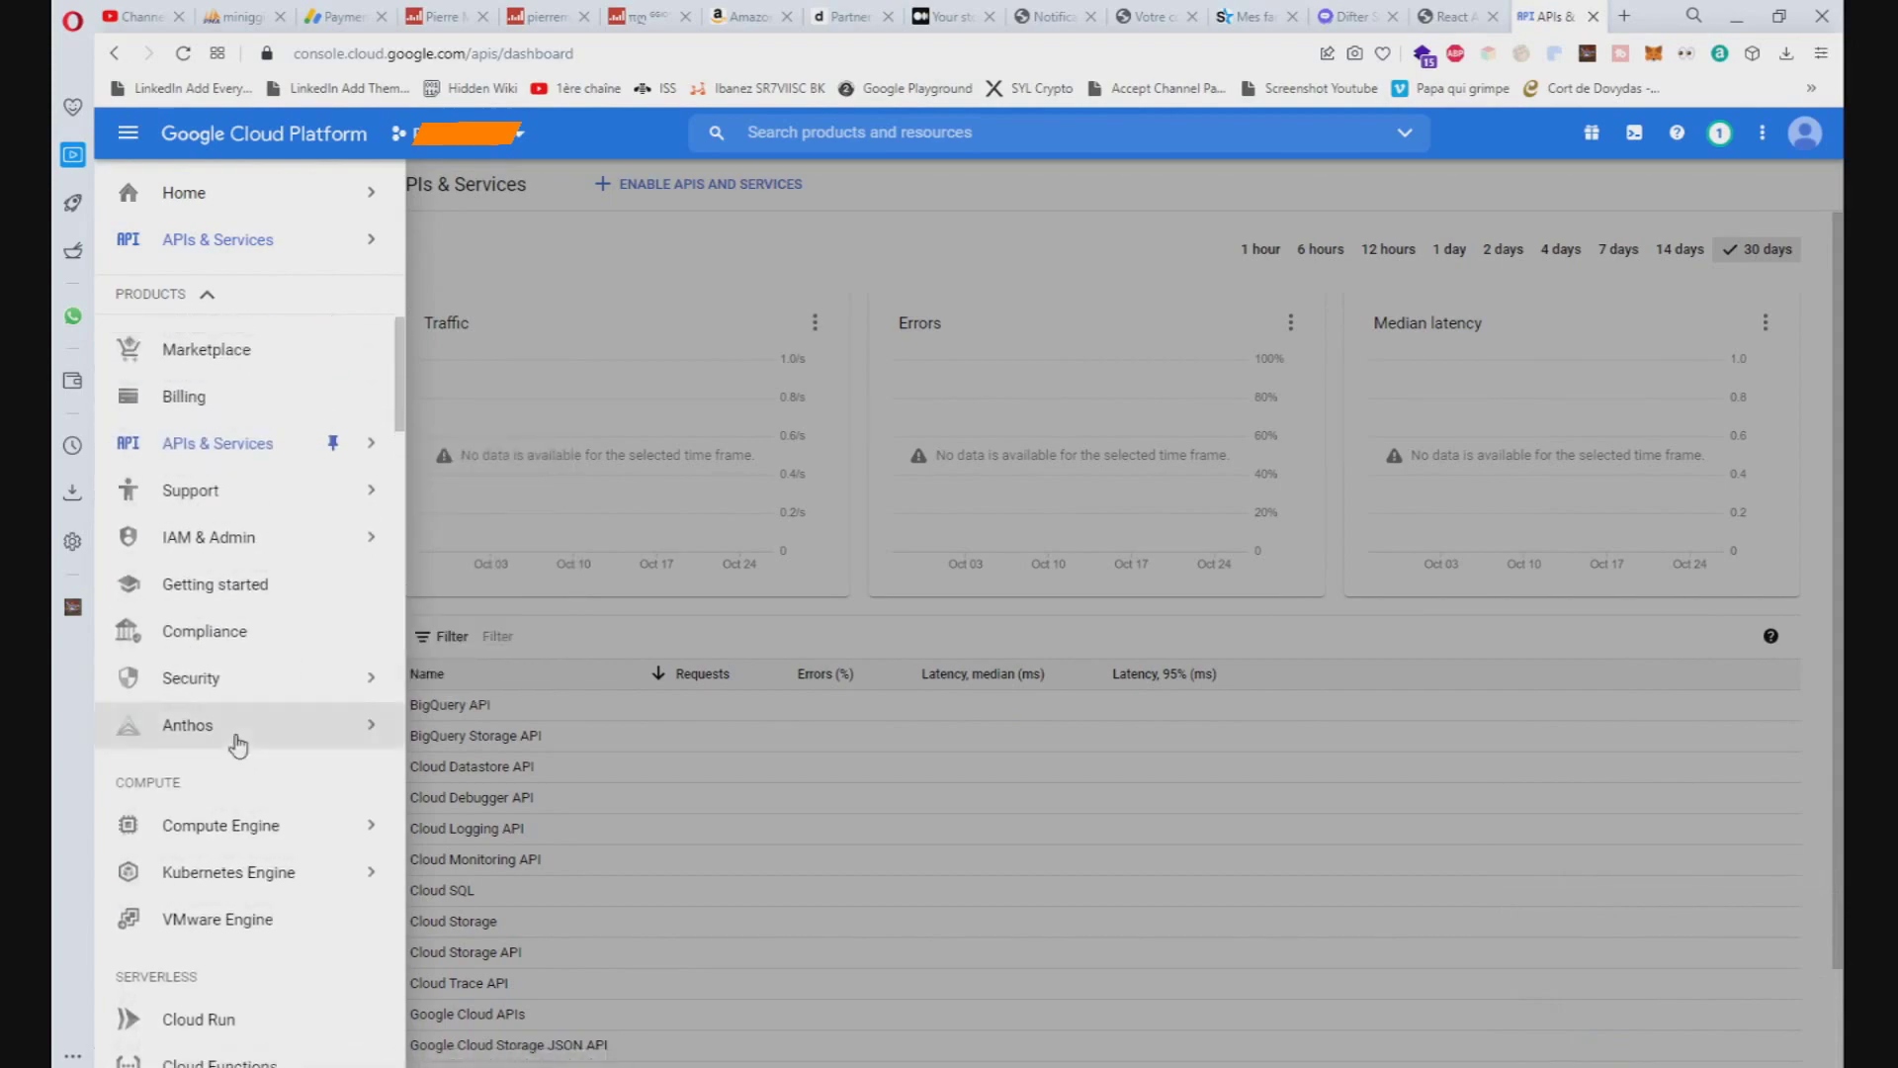
pyautogui.moveTo(339, 458)
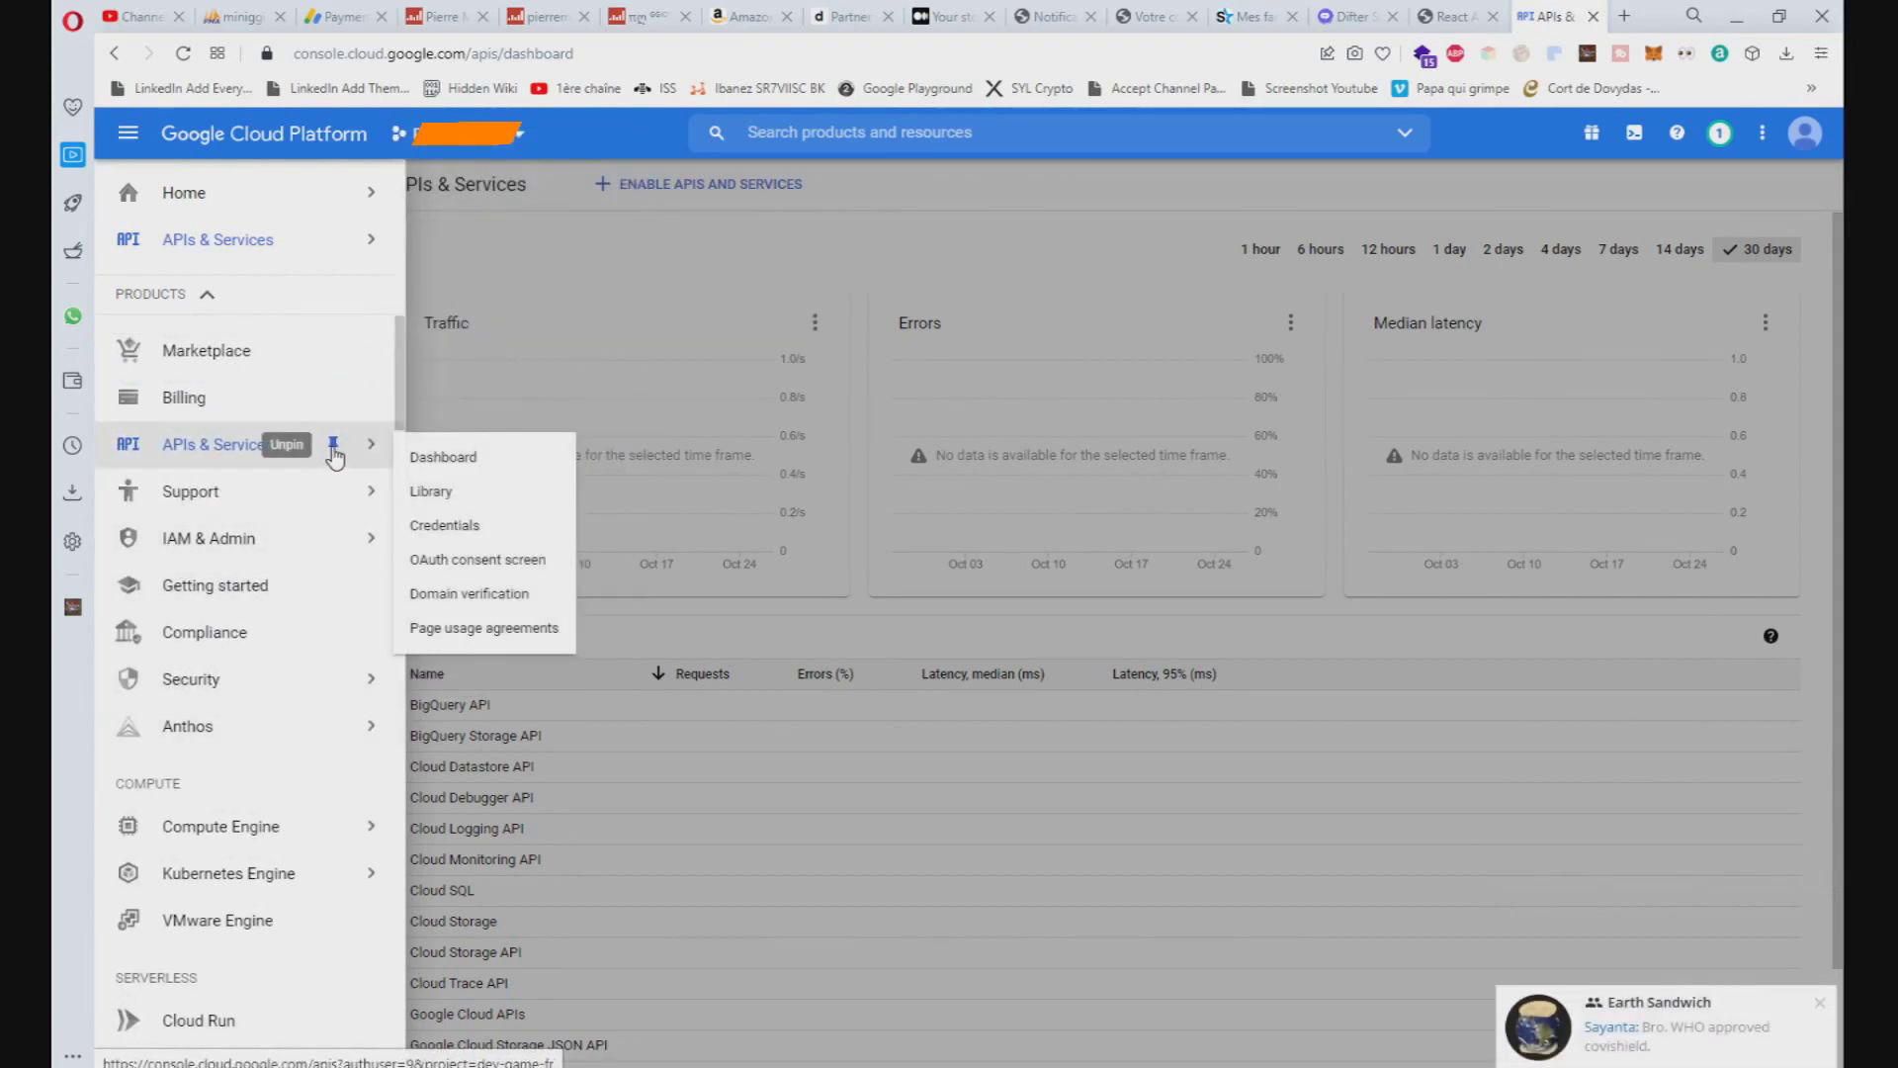
pyautogui.moveTo(192, 259)
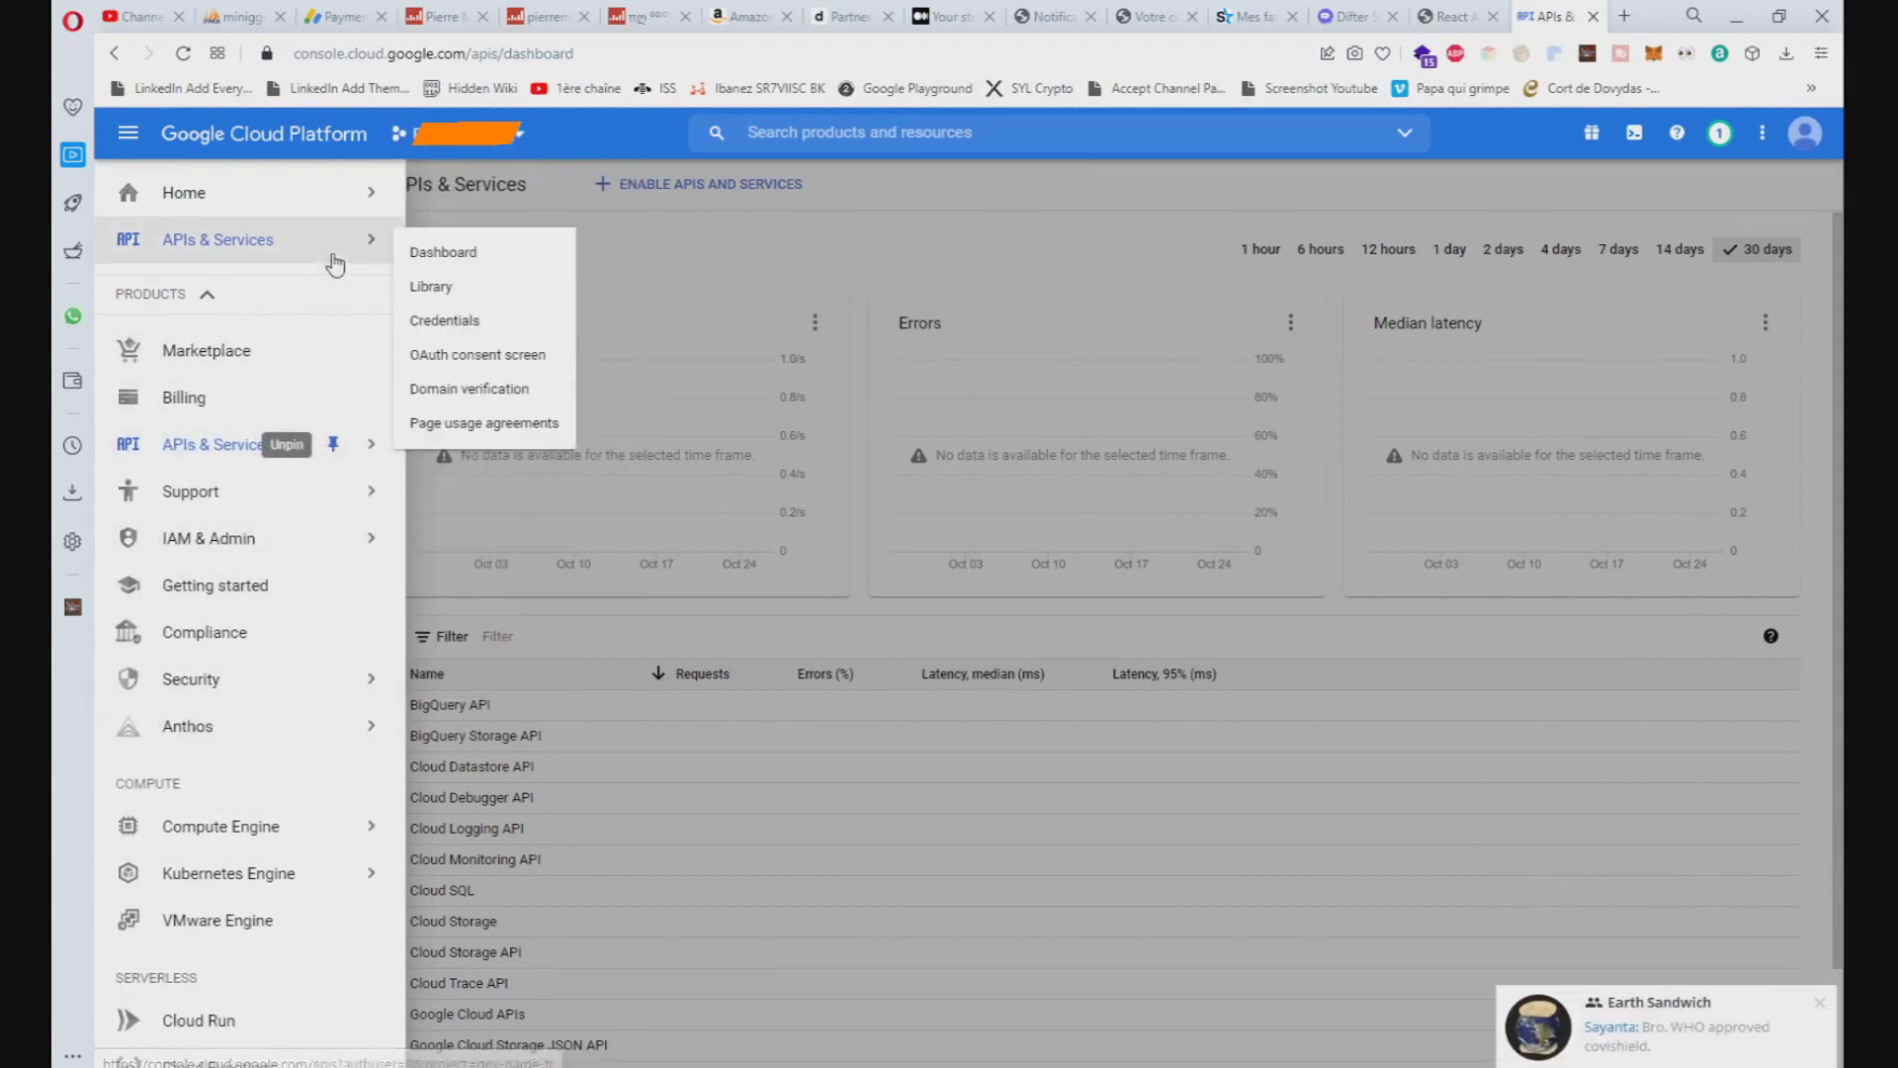
pyautogui.click(191, 242)
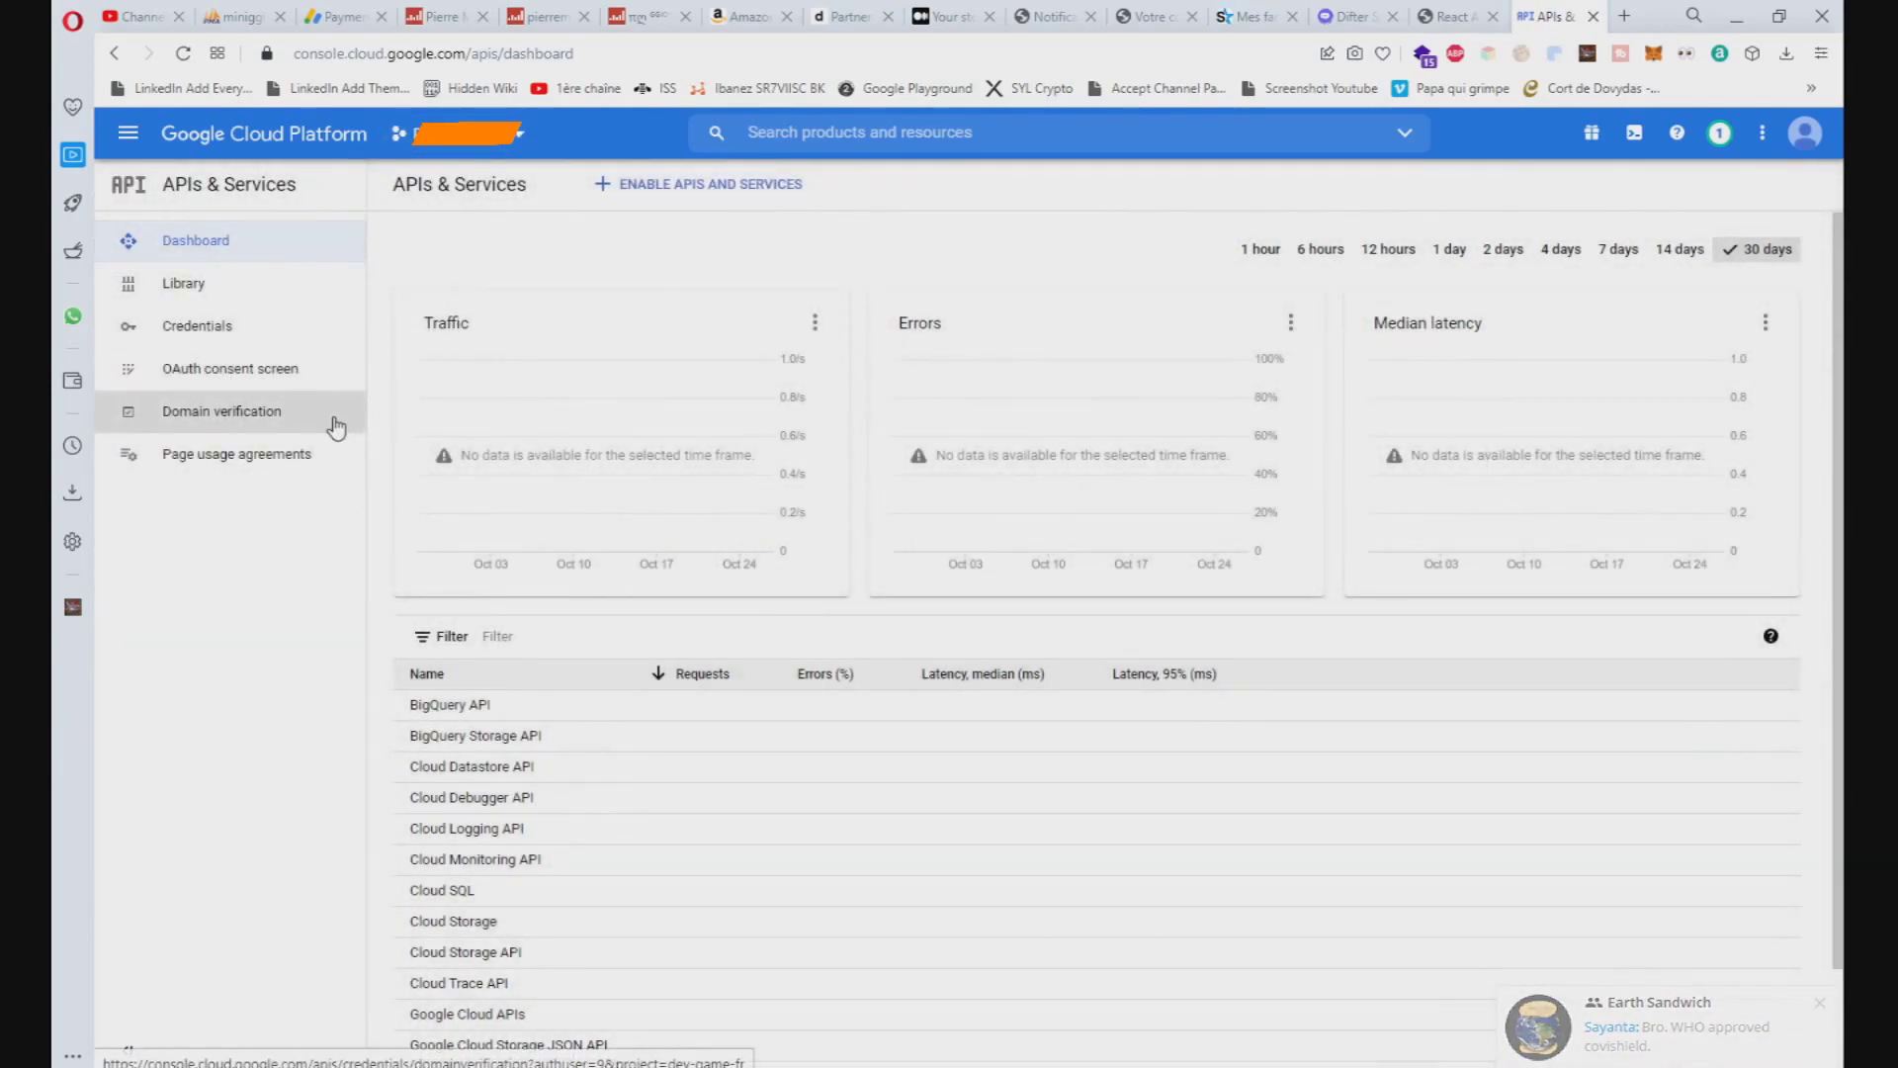
# - Start creating the project's OAuth consent screen with the External user type
pyautogui.click(229, 372)
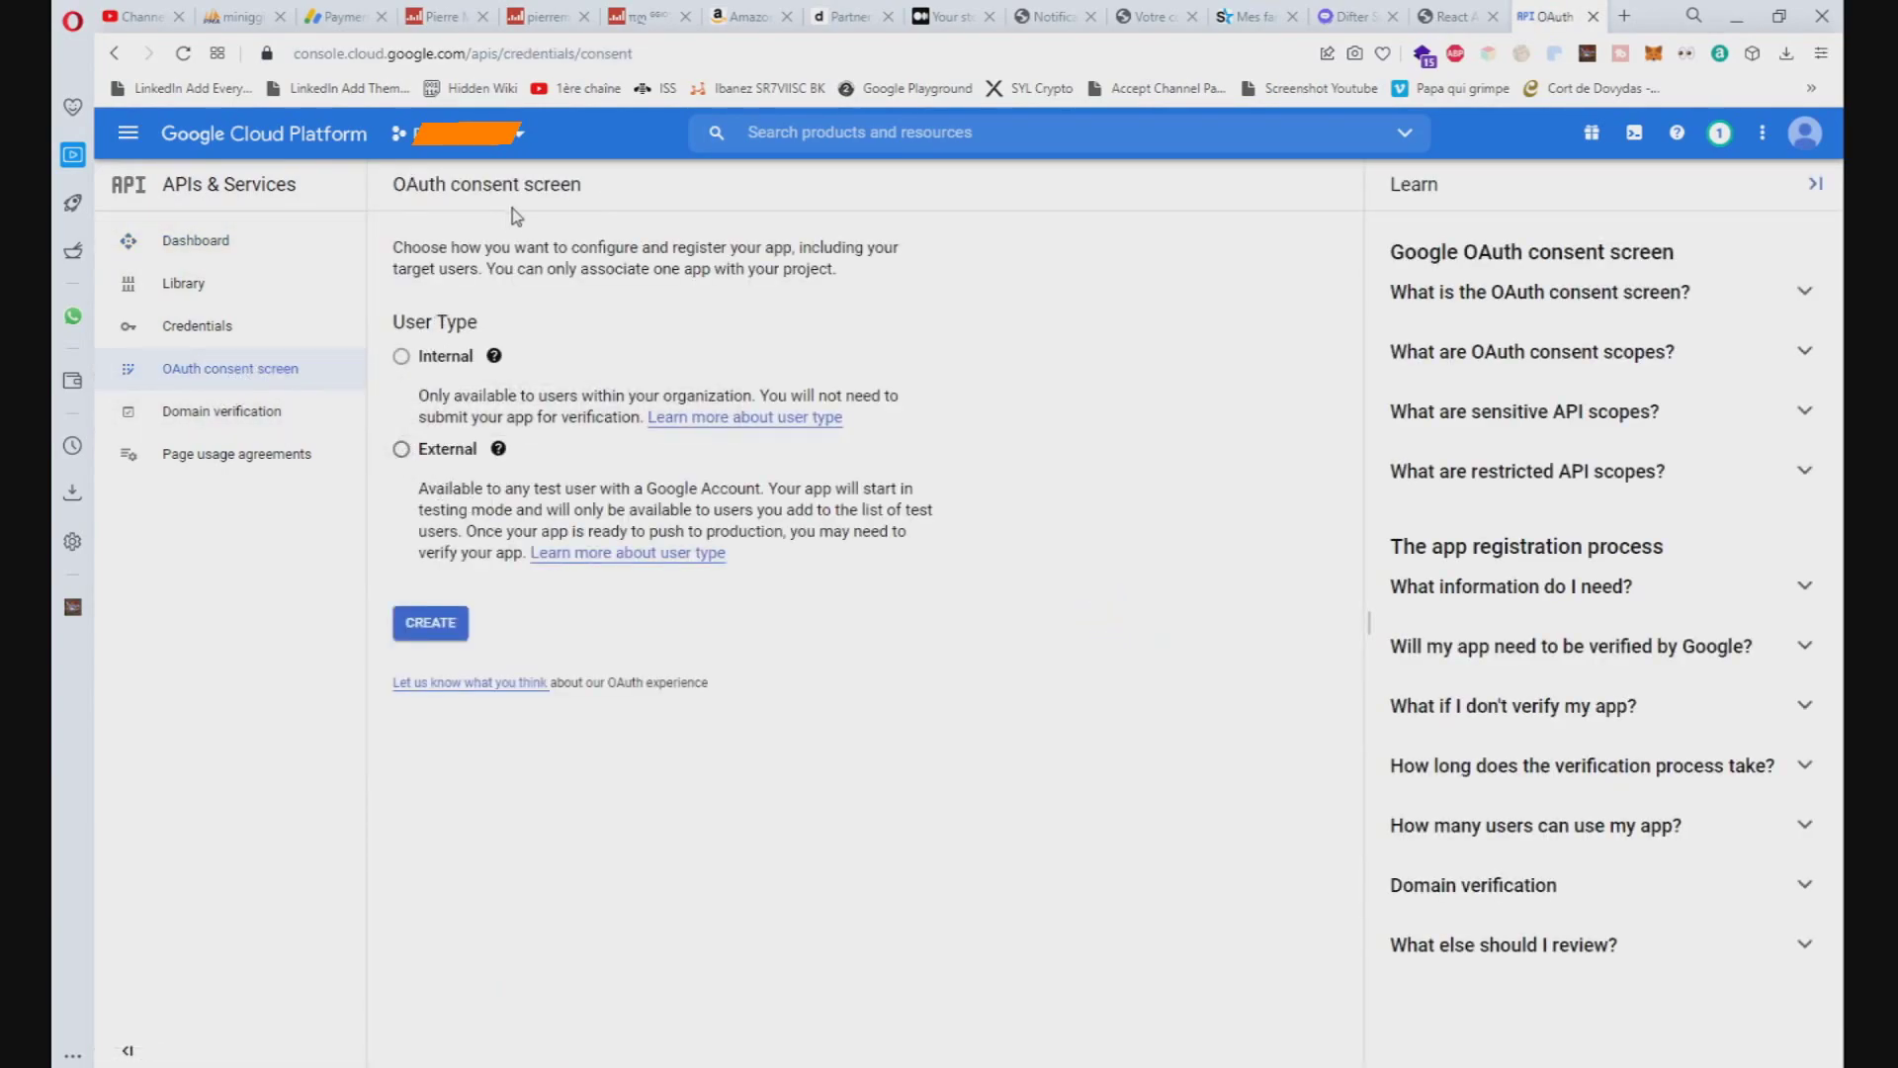
pyautogui.click(401, 450)
pyautogui.click(433, 625)
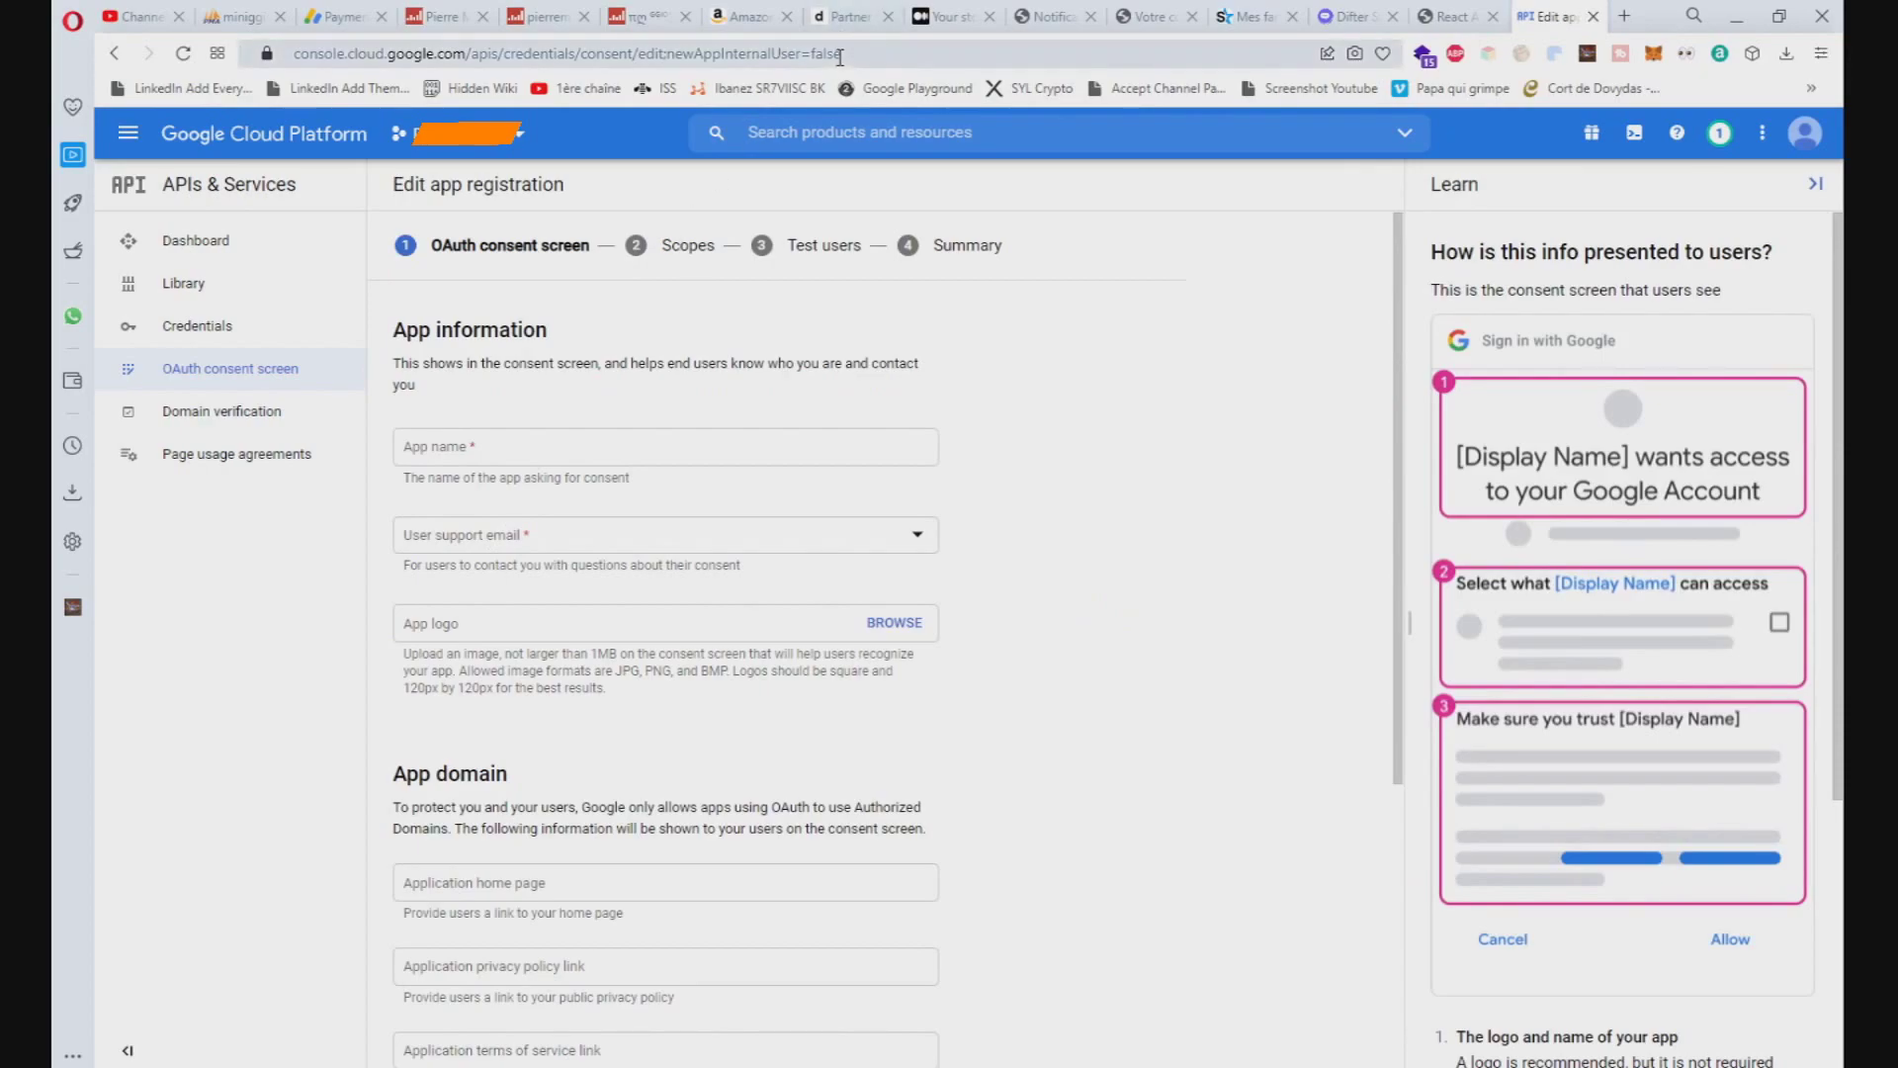
# - Change the newAppInternalUser parameter in the page address to true and reload the app registration page
pyautogui.click(826, 54)
pyautogui.doubleClick(826, 53)
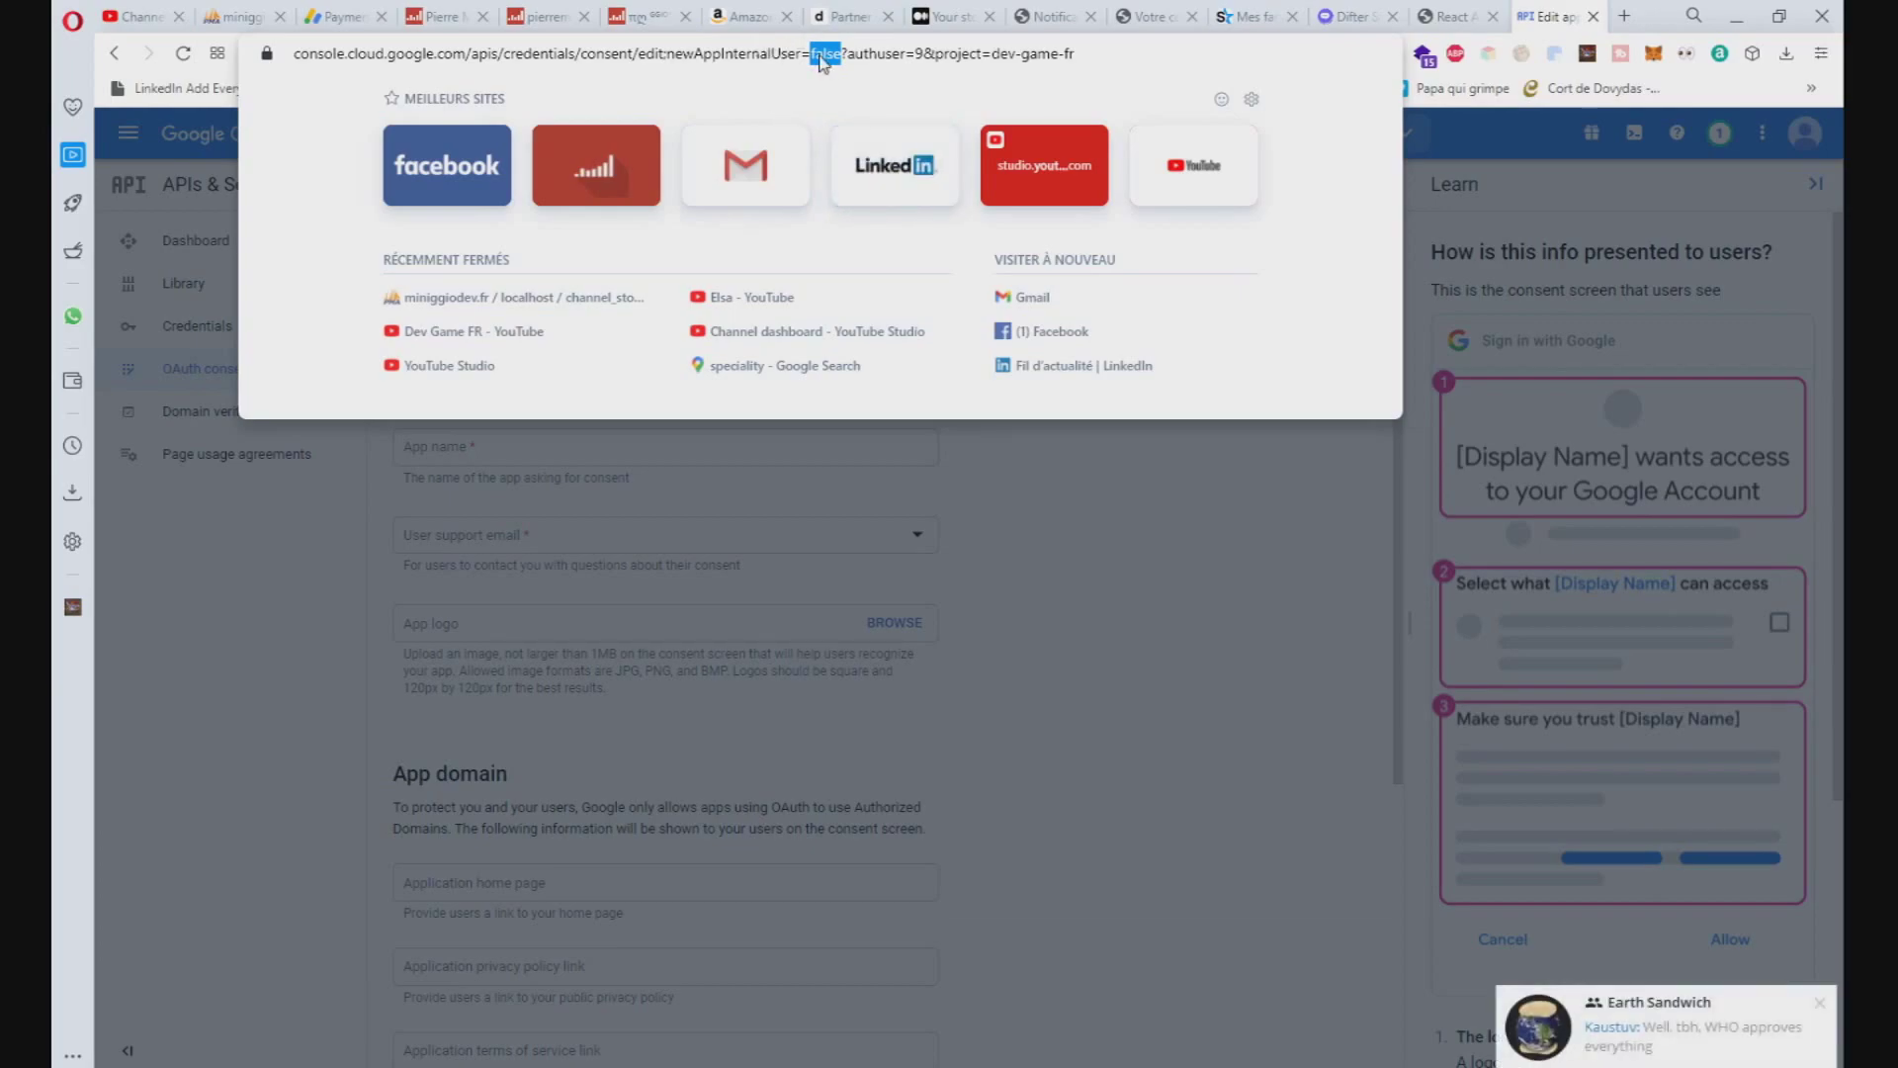
pyautogui.write('true')
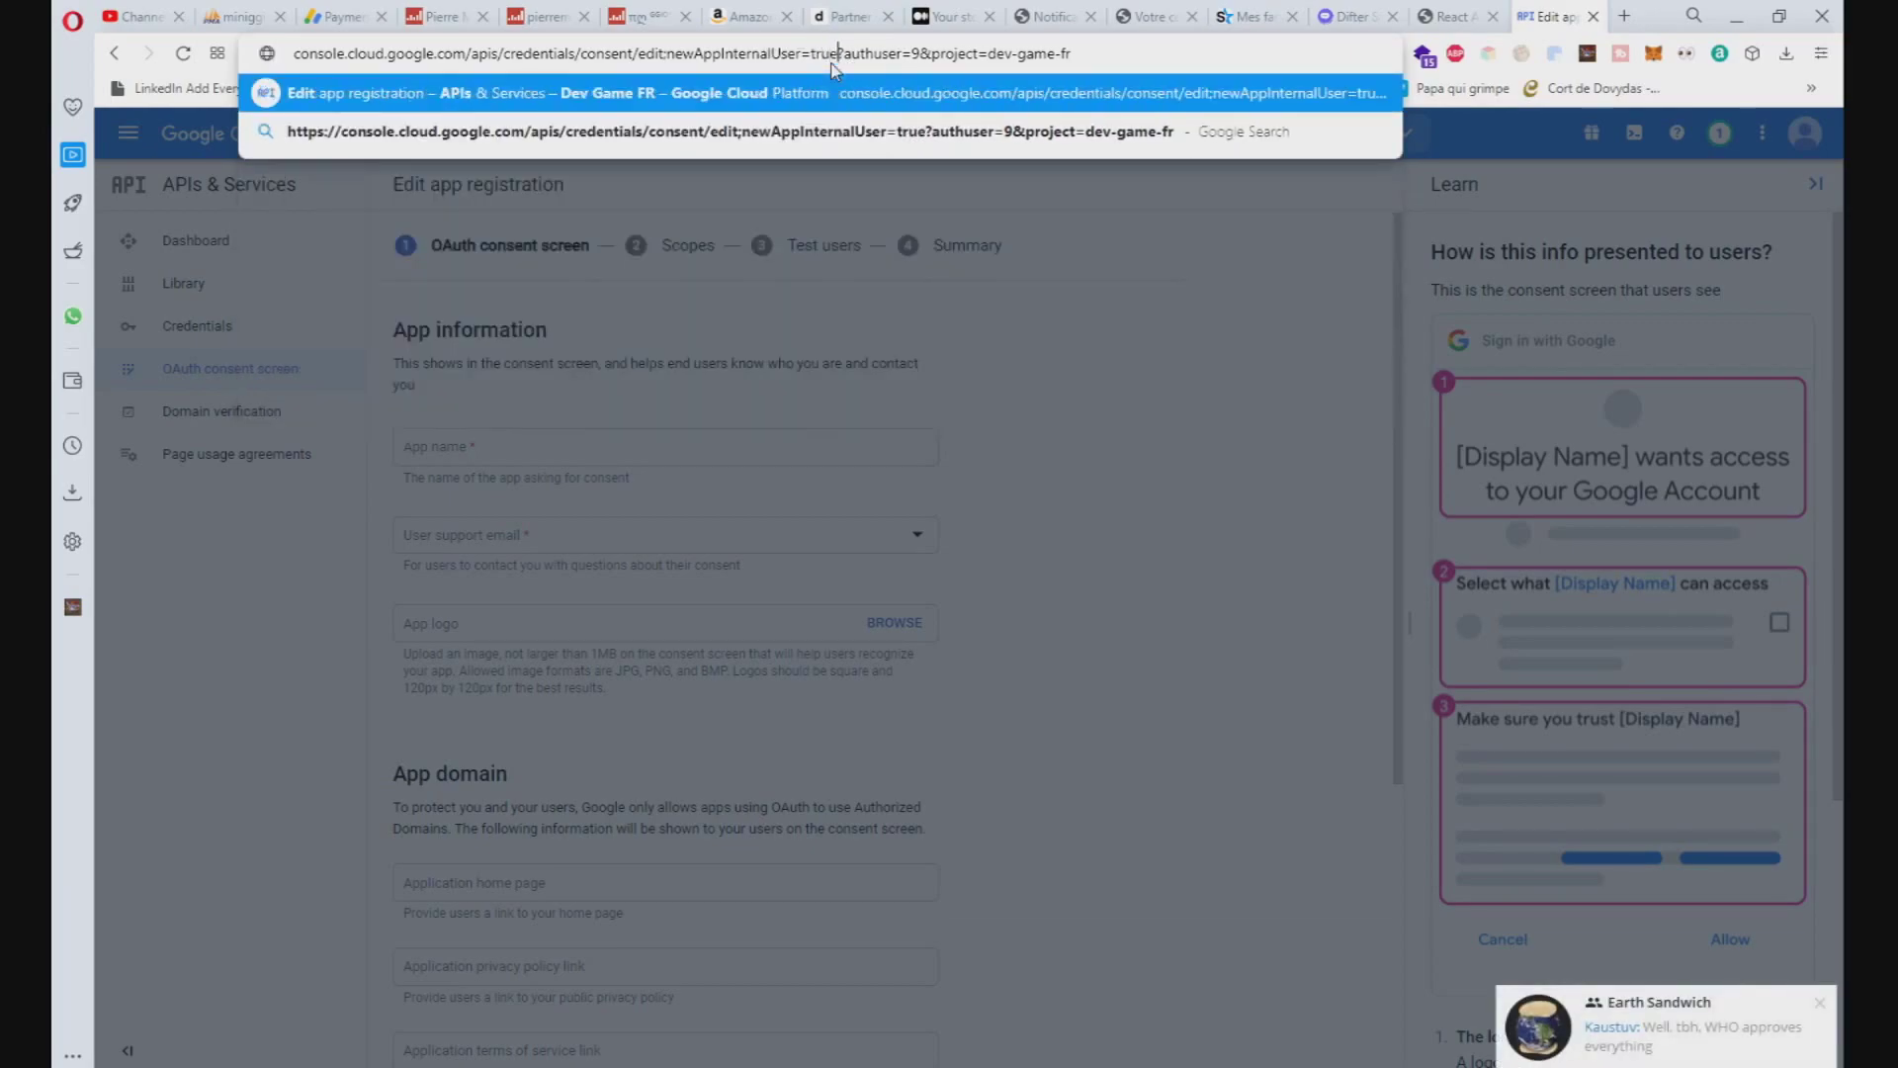
pyautogui.press('Return')
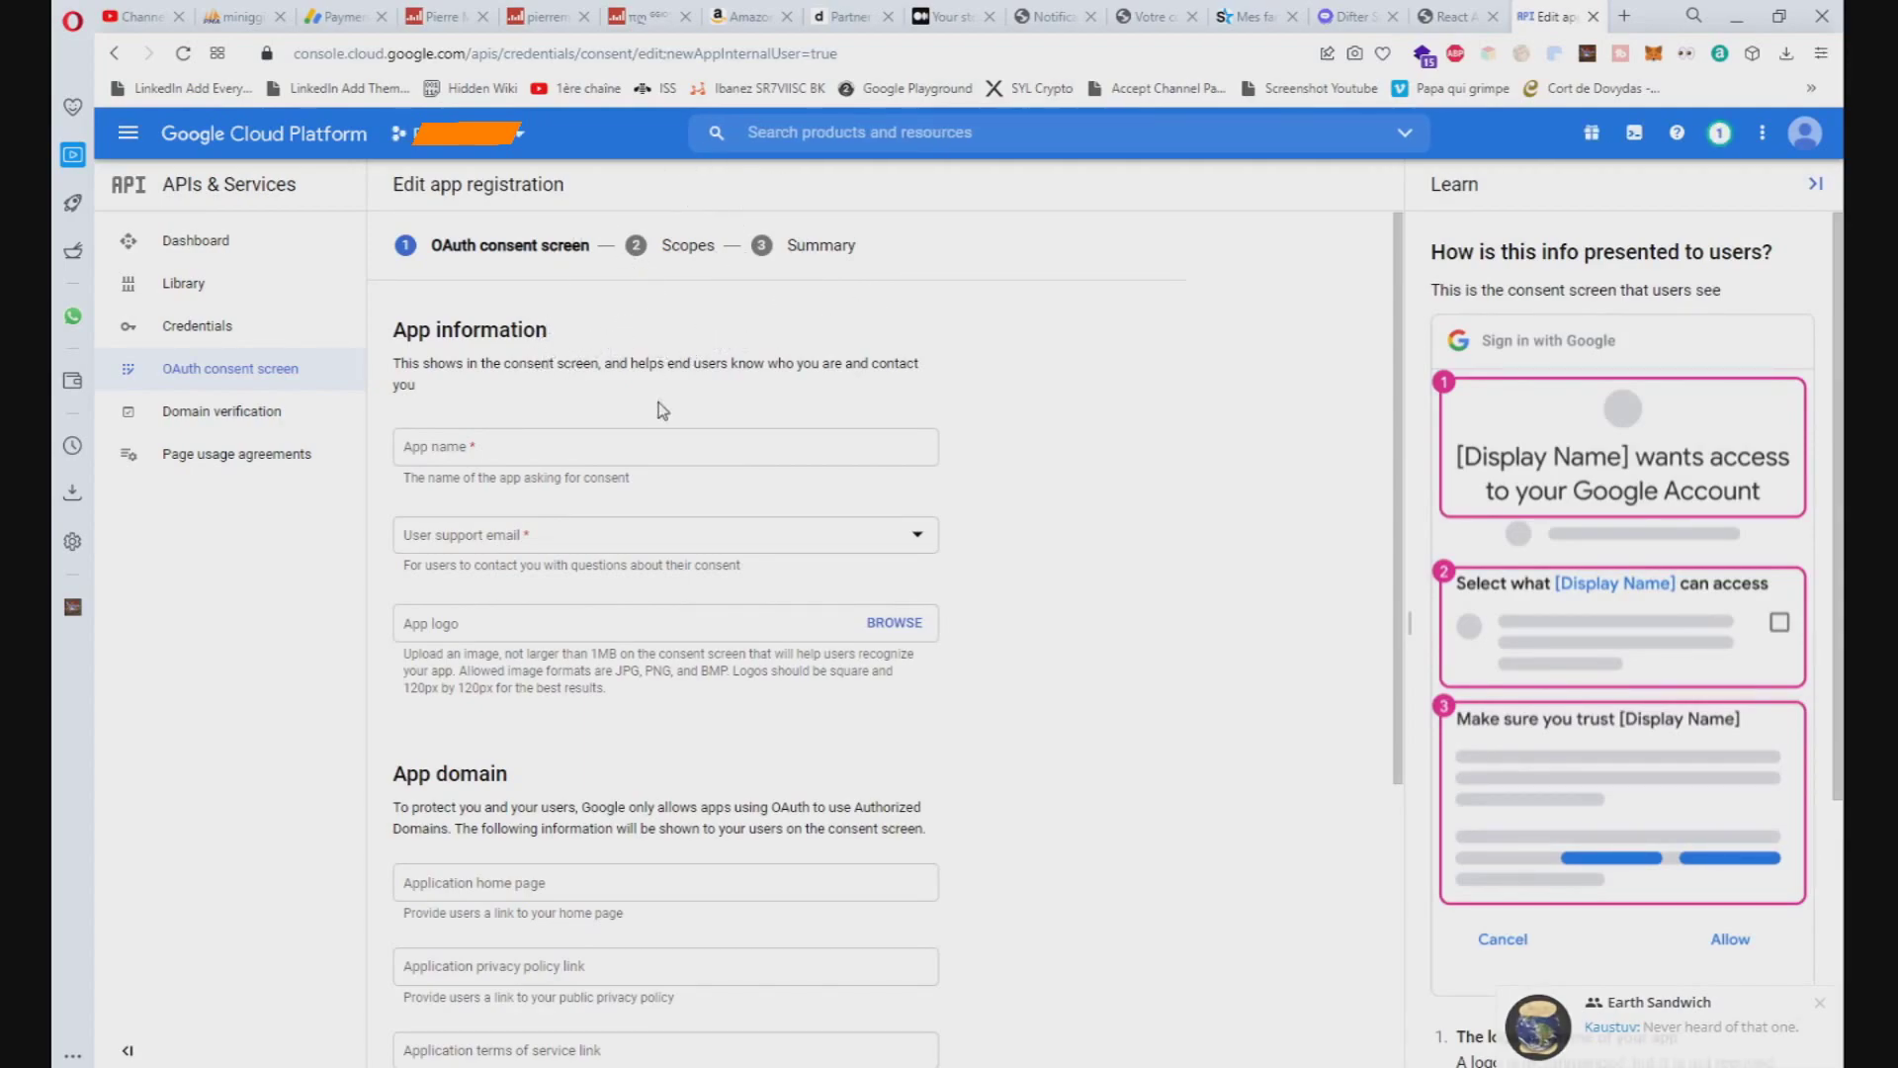
pyautogui.doubleClick(682, 53)
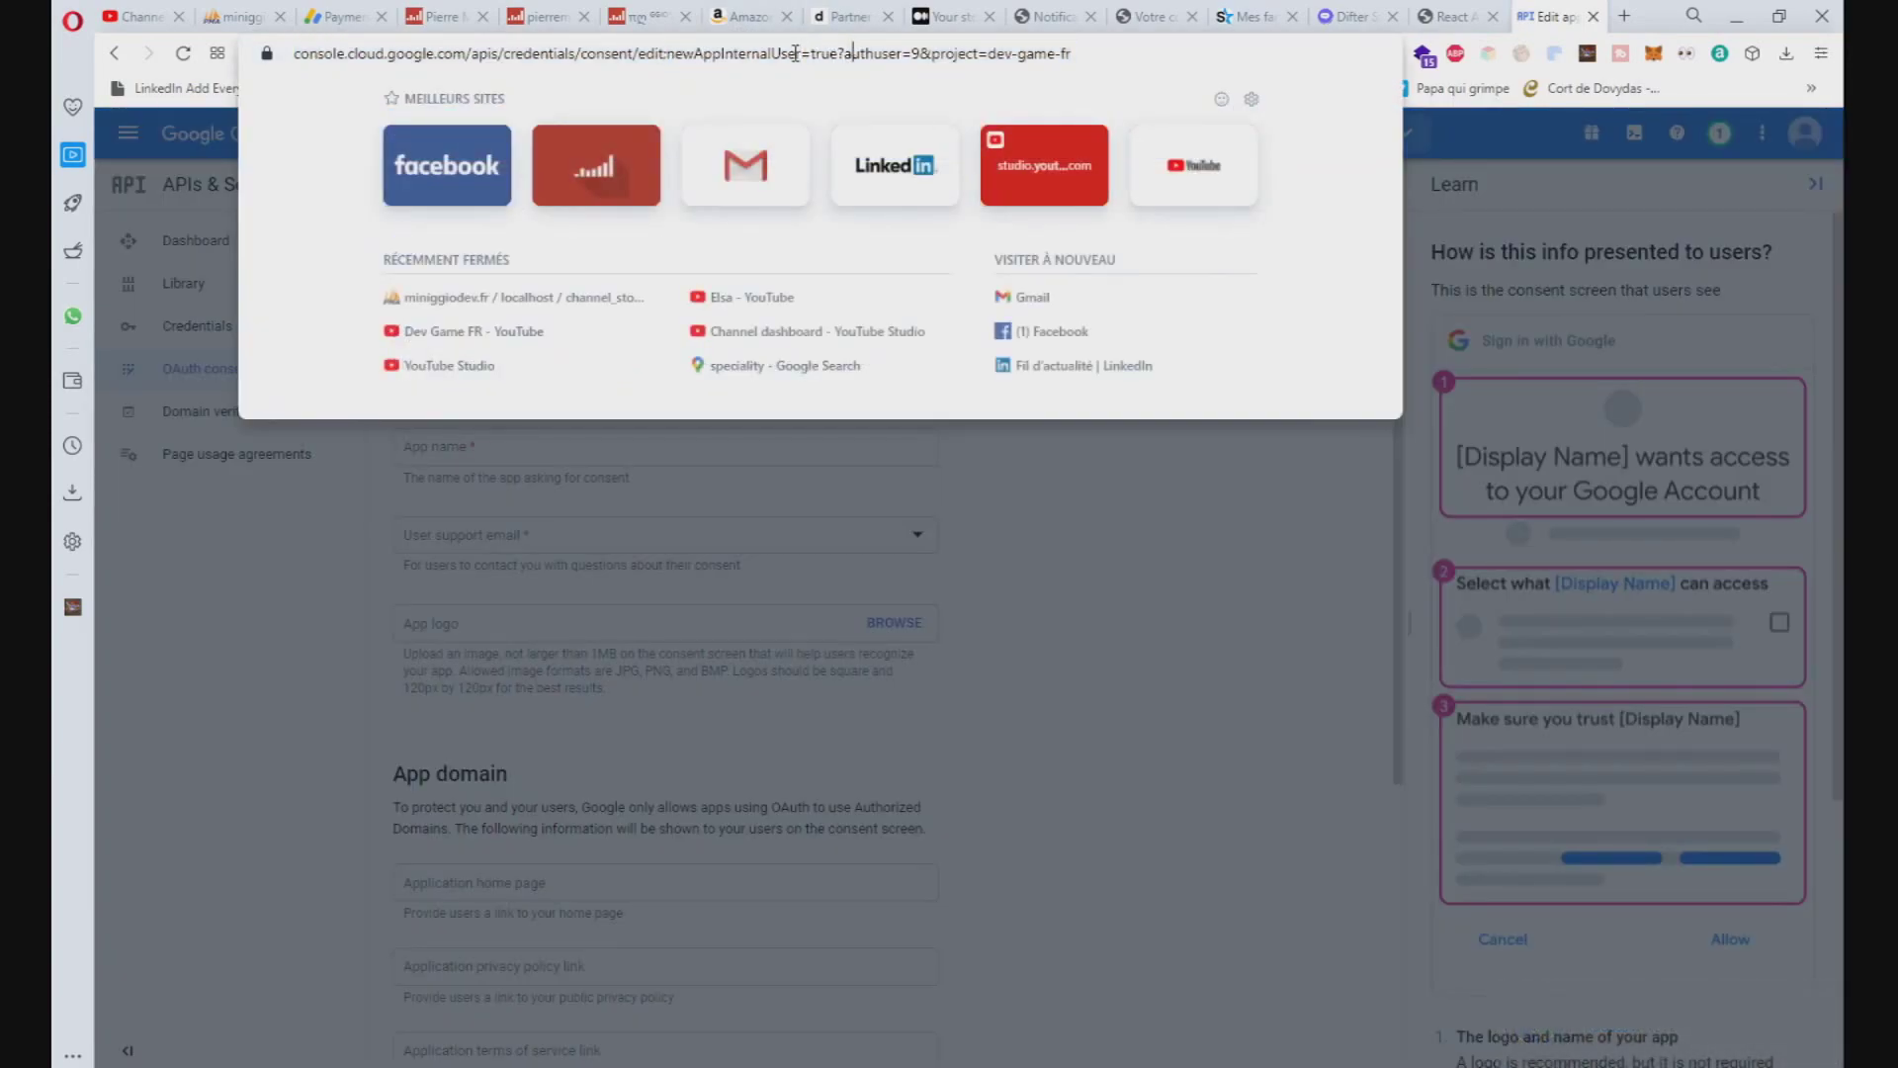
pyautogui.doubleClick(823, 54)
# - Name the app Dev Game FR and select the account's own address as the user support email
pyautogui.click(524, 457)
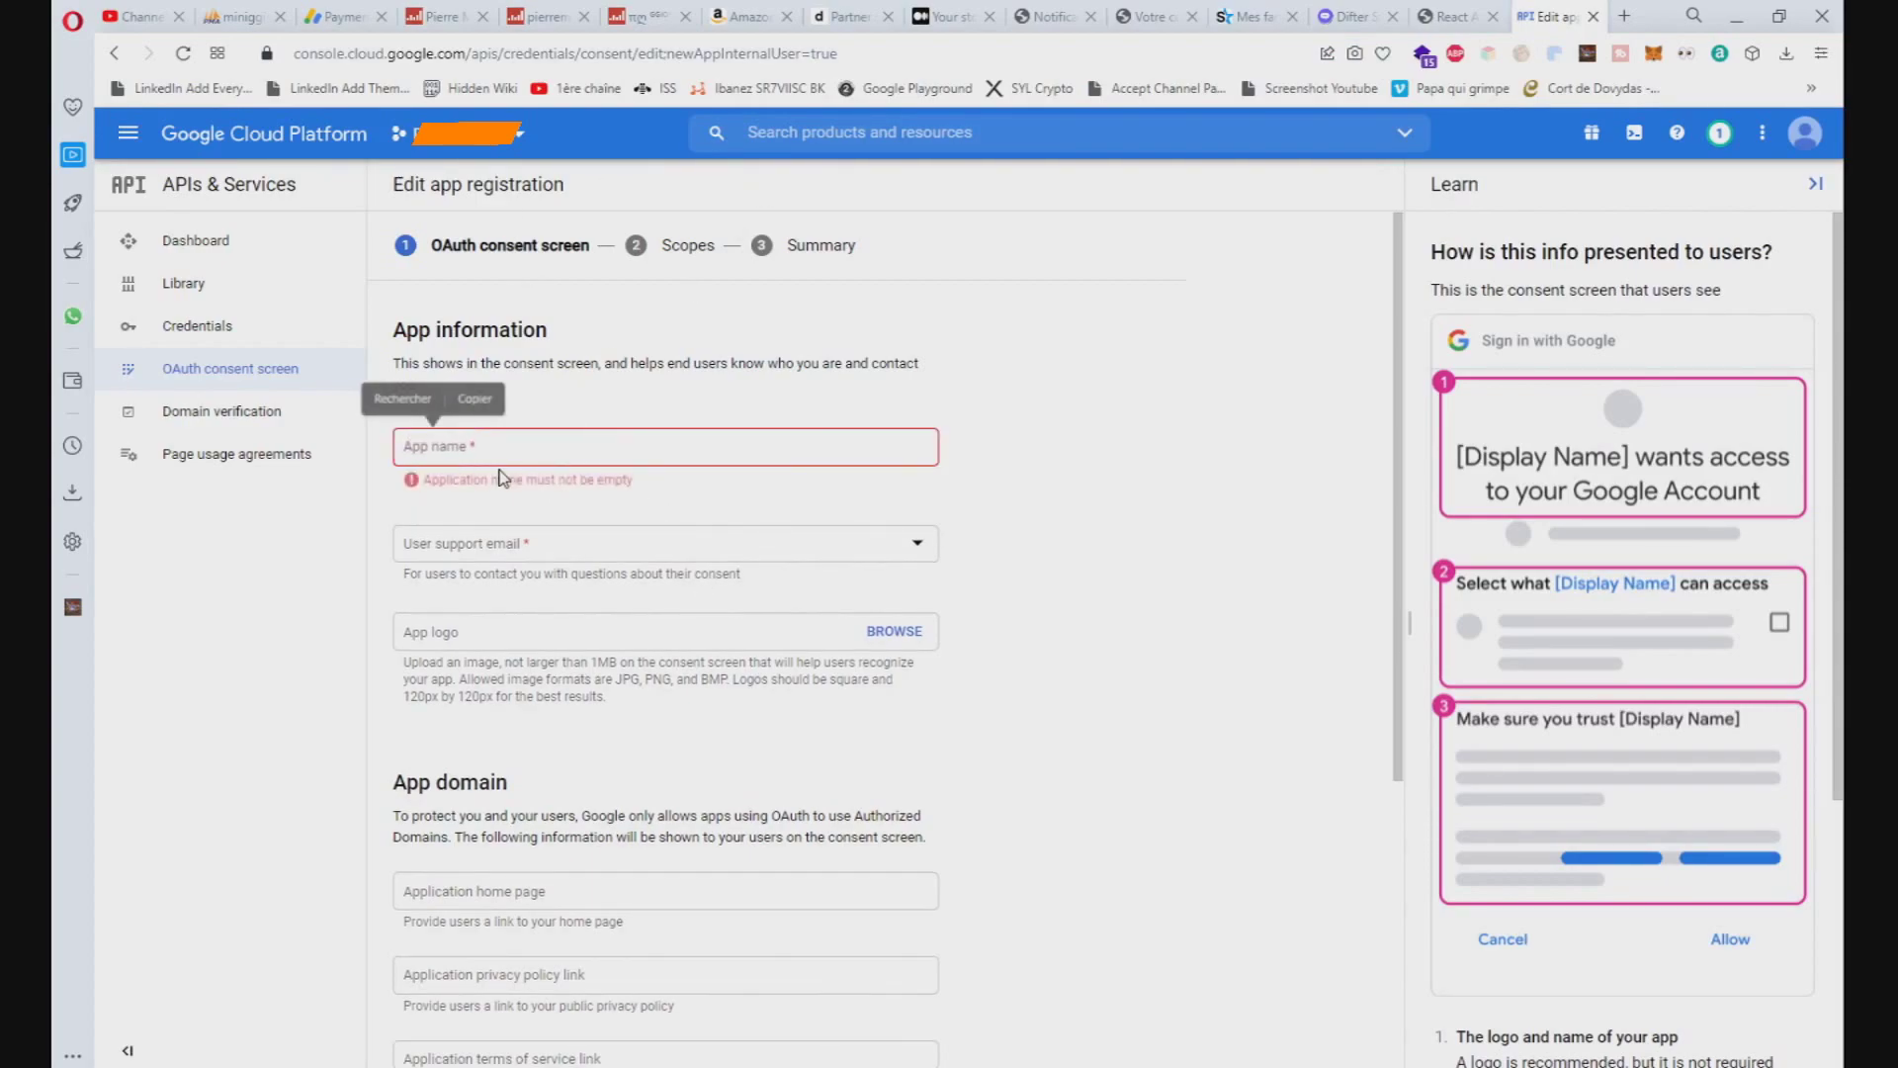
pyautogui.click(521, 461)
pyautogui.hotkey('ctrl', 'v')
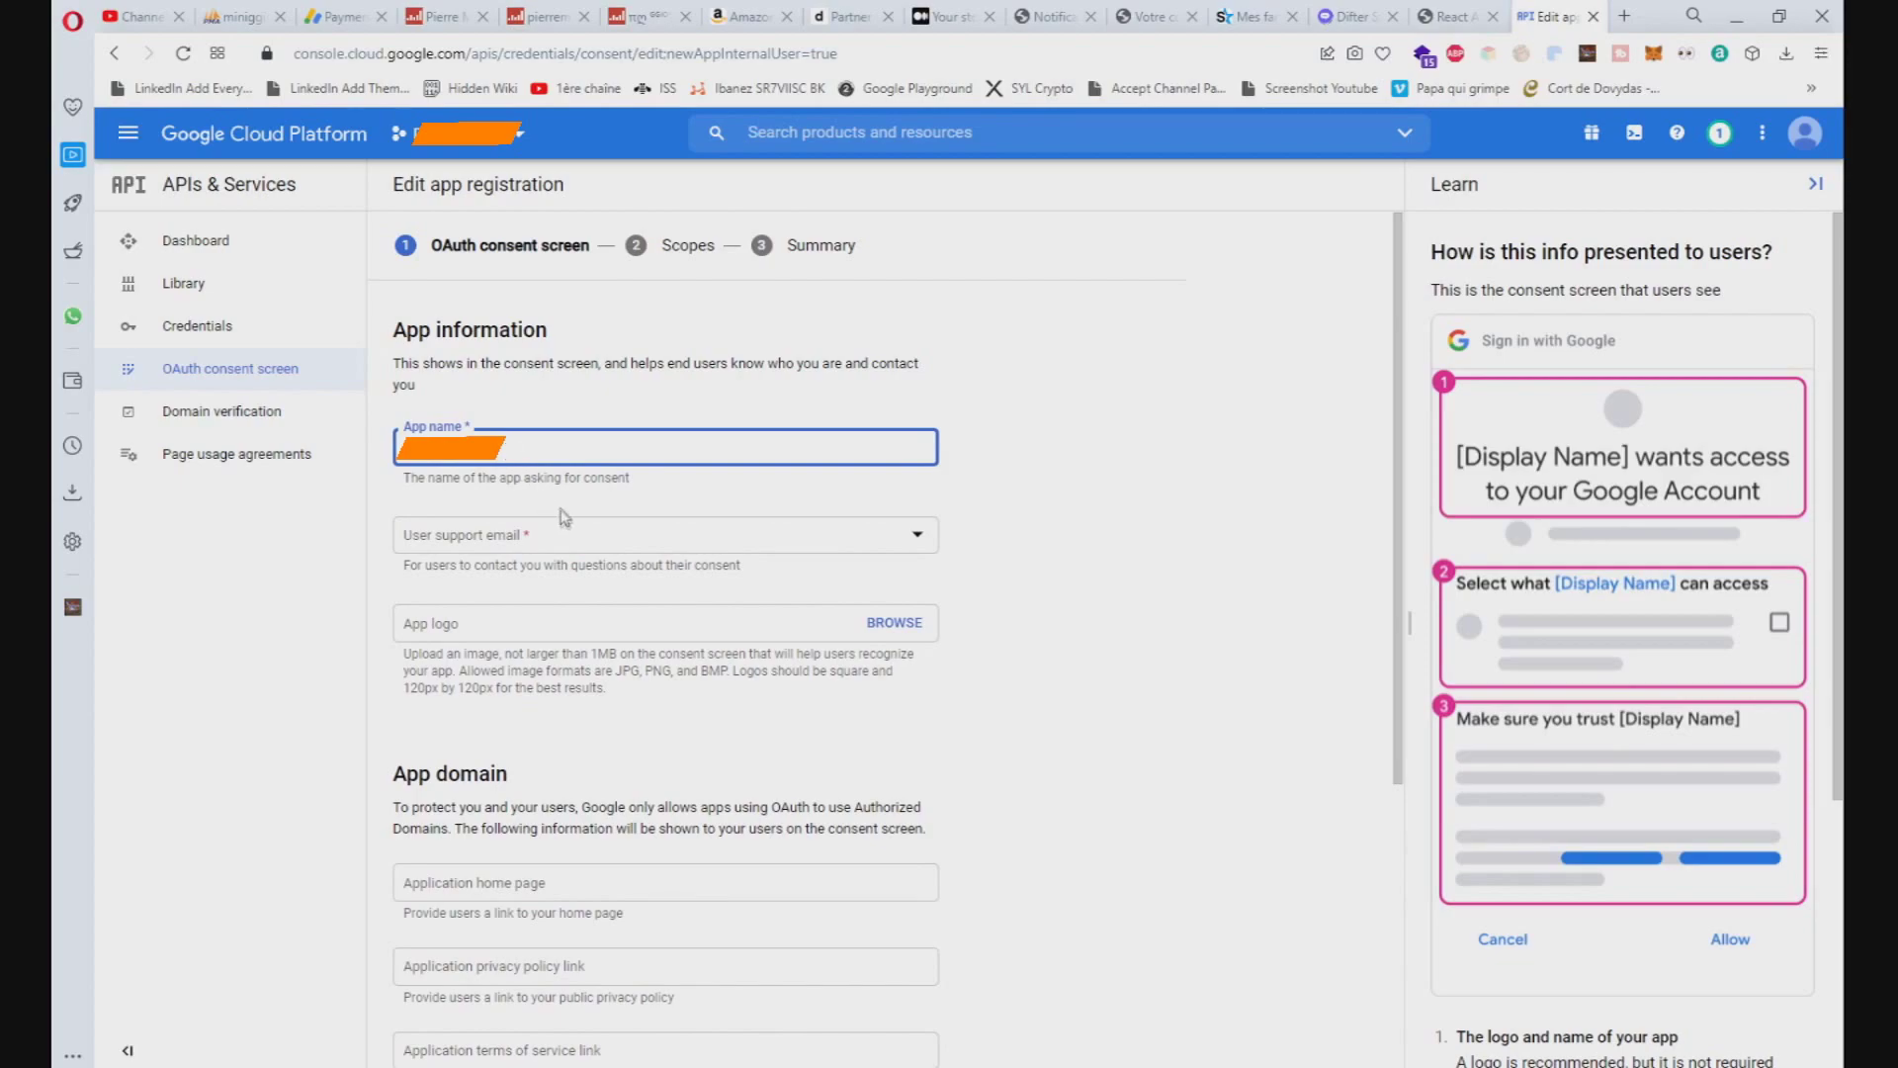
pyautogui.click(551, 539)
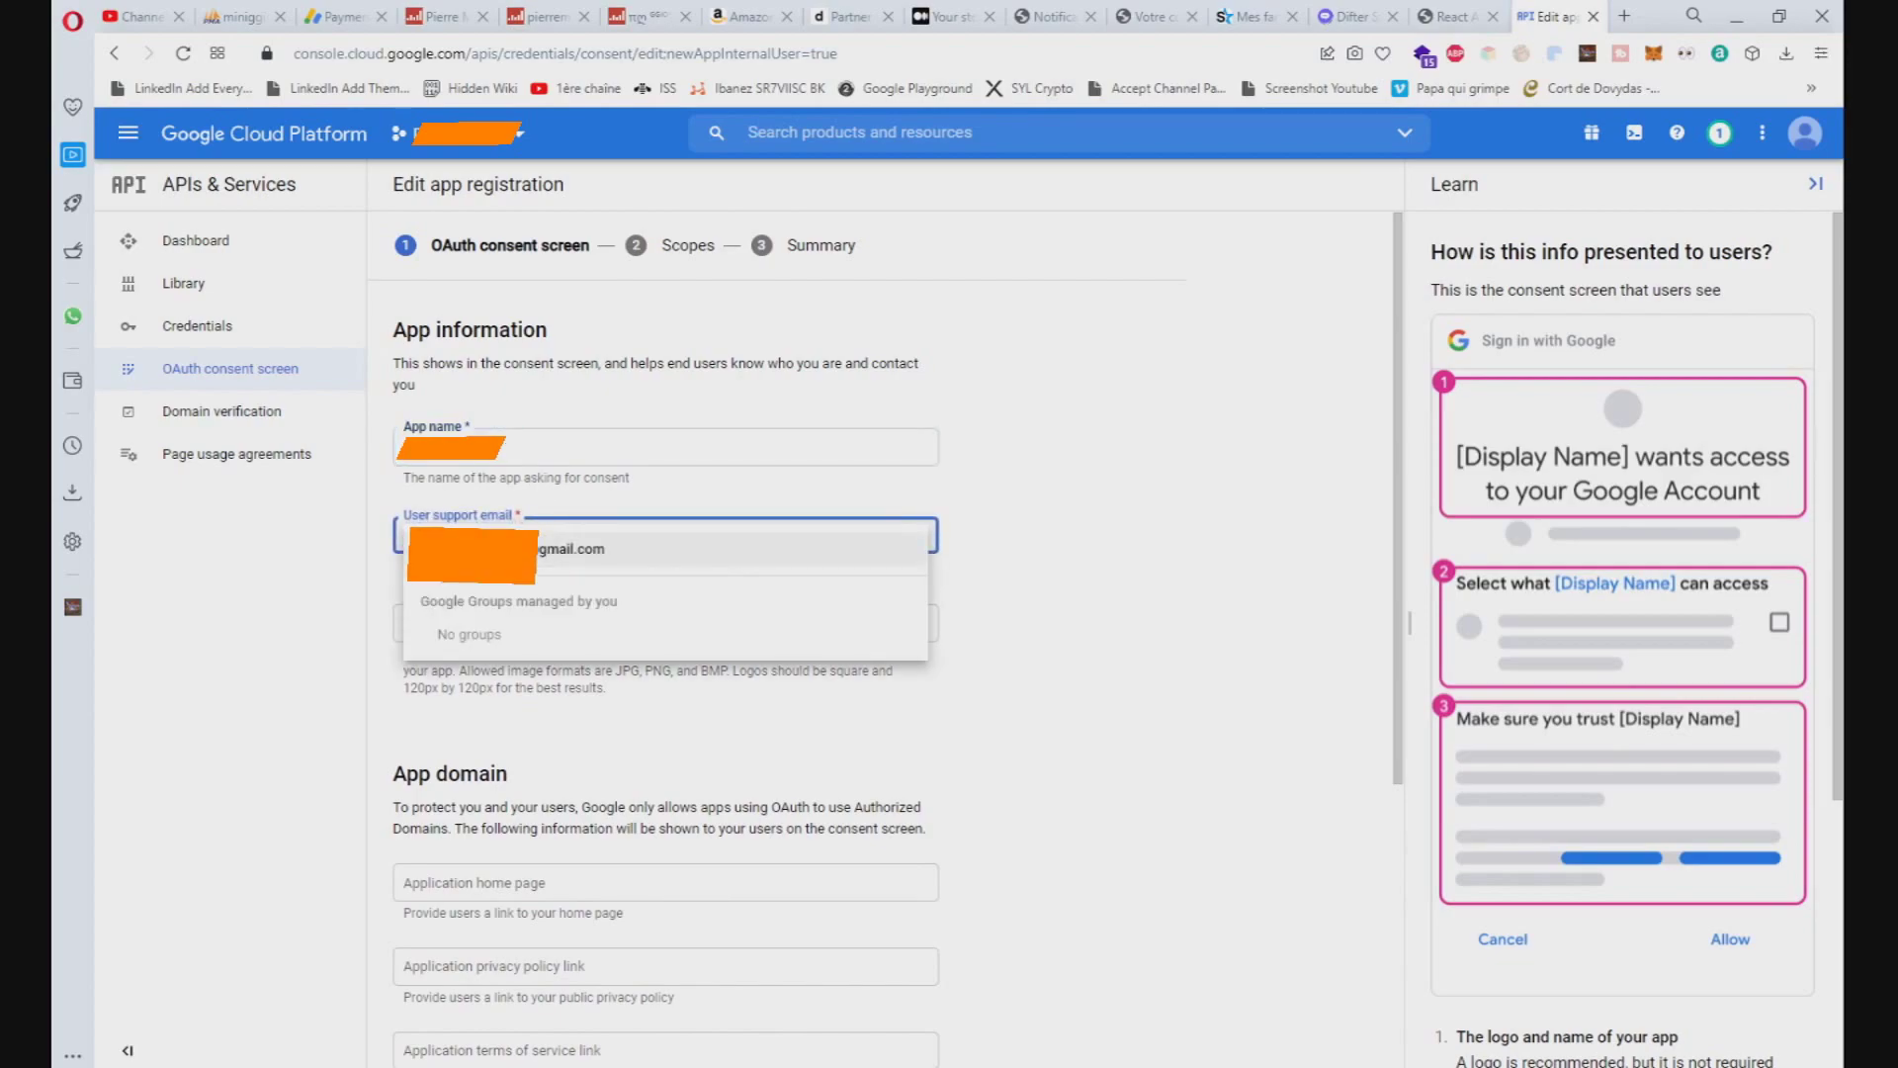
pyautogui.press('Return')
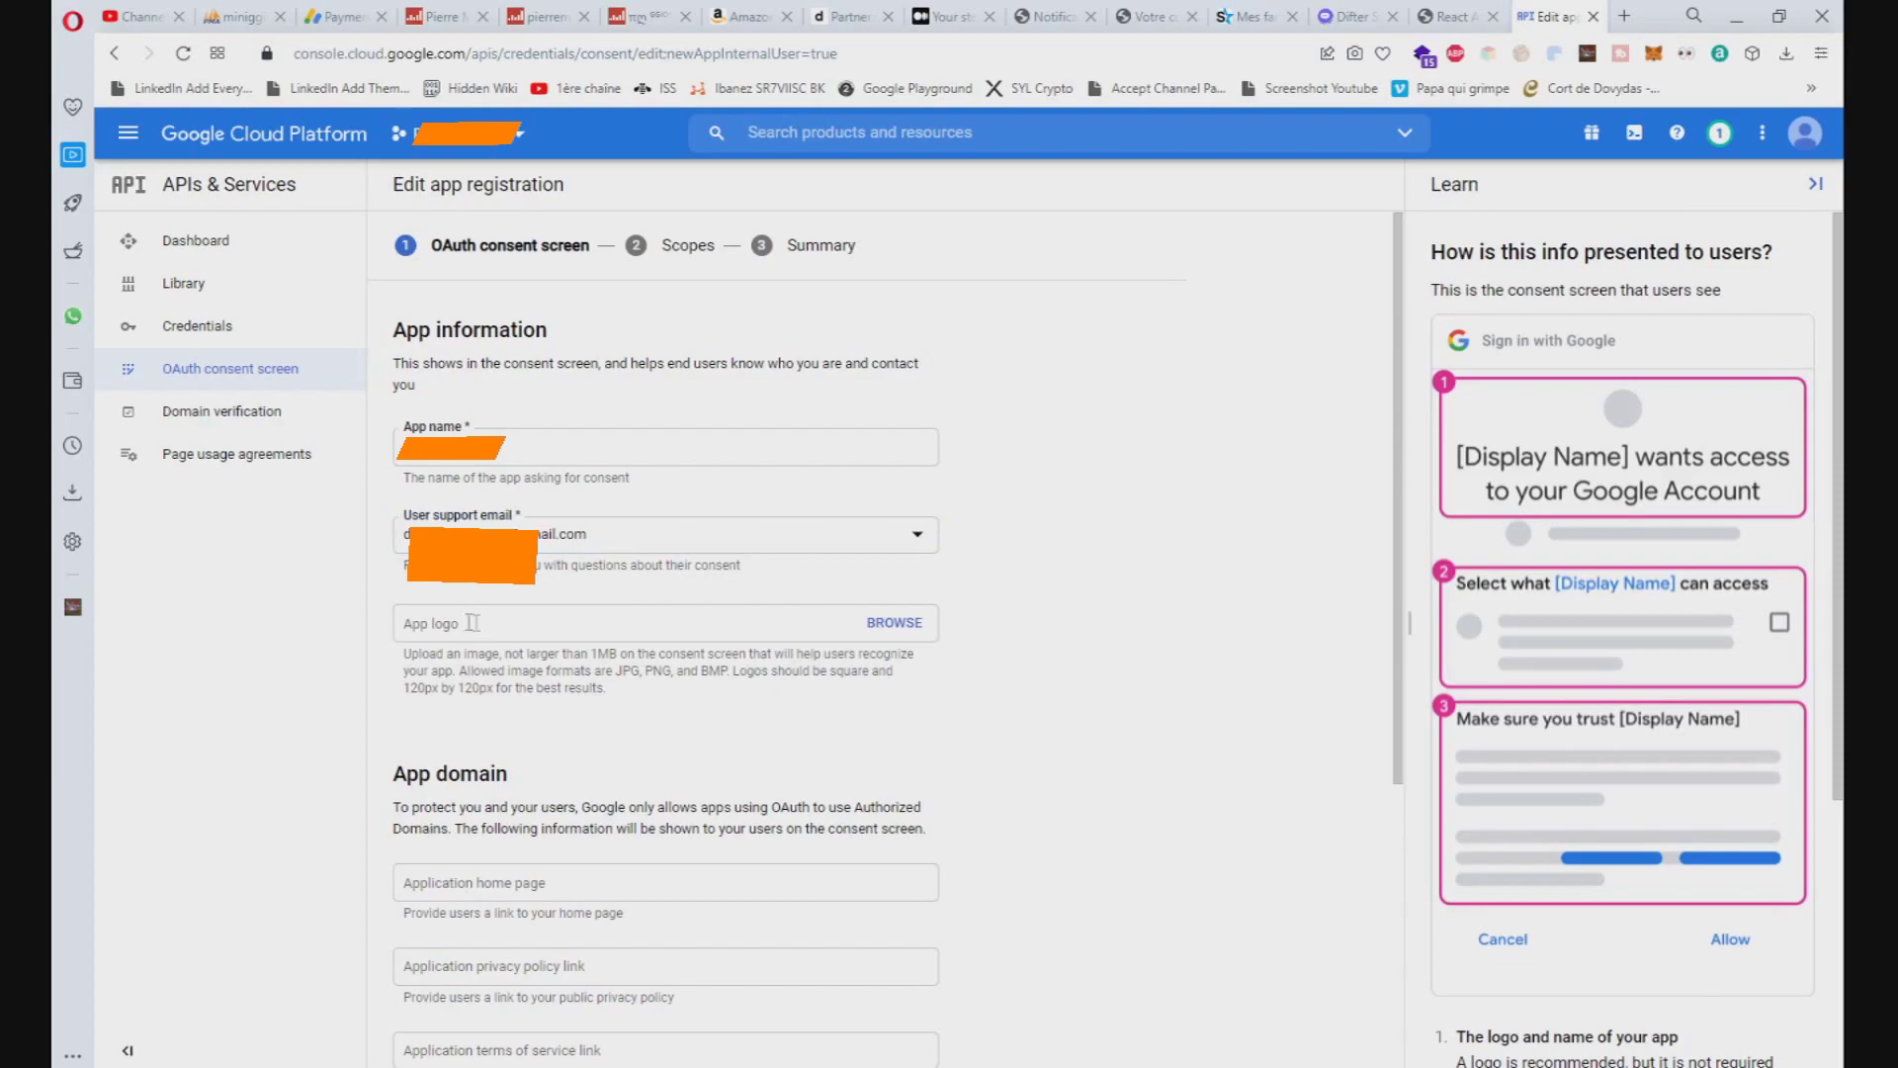
# - Copy the user support email into the developer contact email addresses and save the consent screen details
pyautogui.scroll(-2, 481, 607)
pyautogui.click(504, 670)
pyautogui.scroll(1, 504, 673)
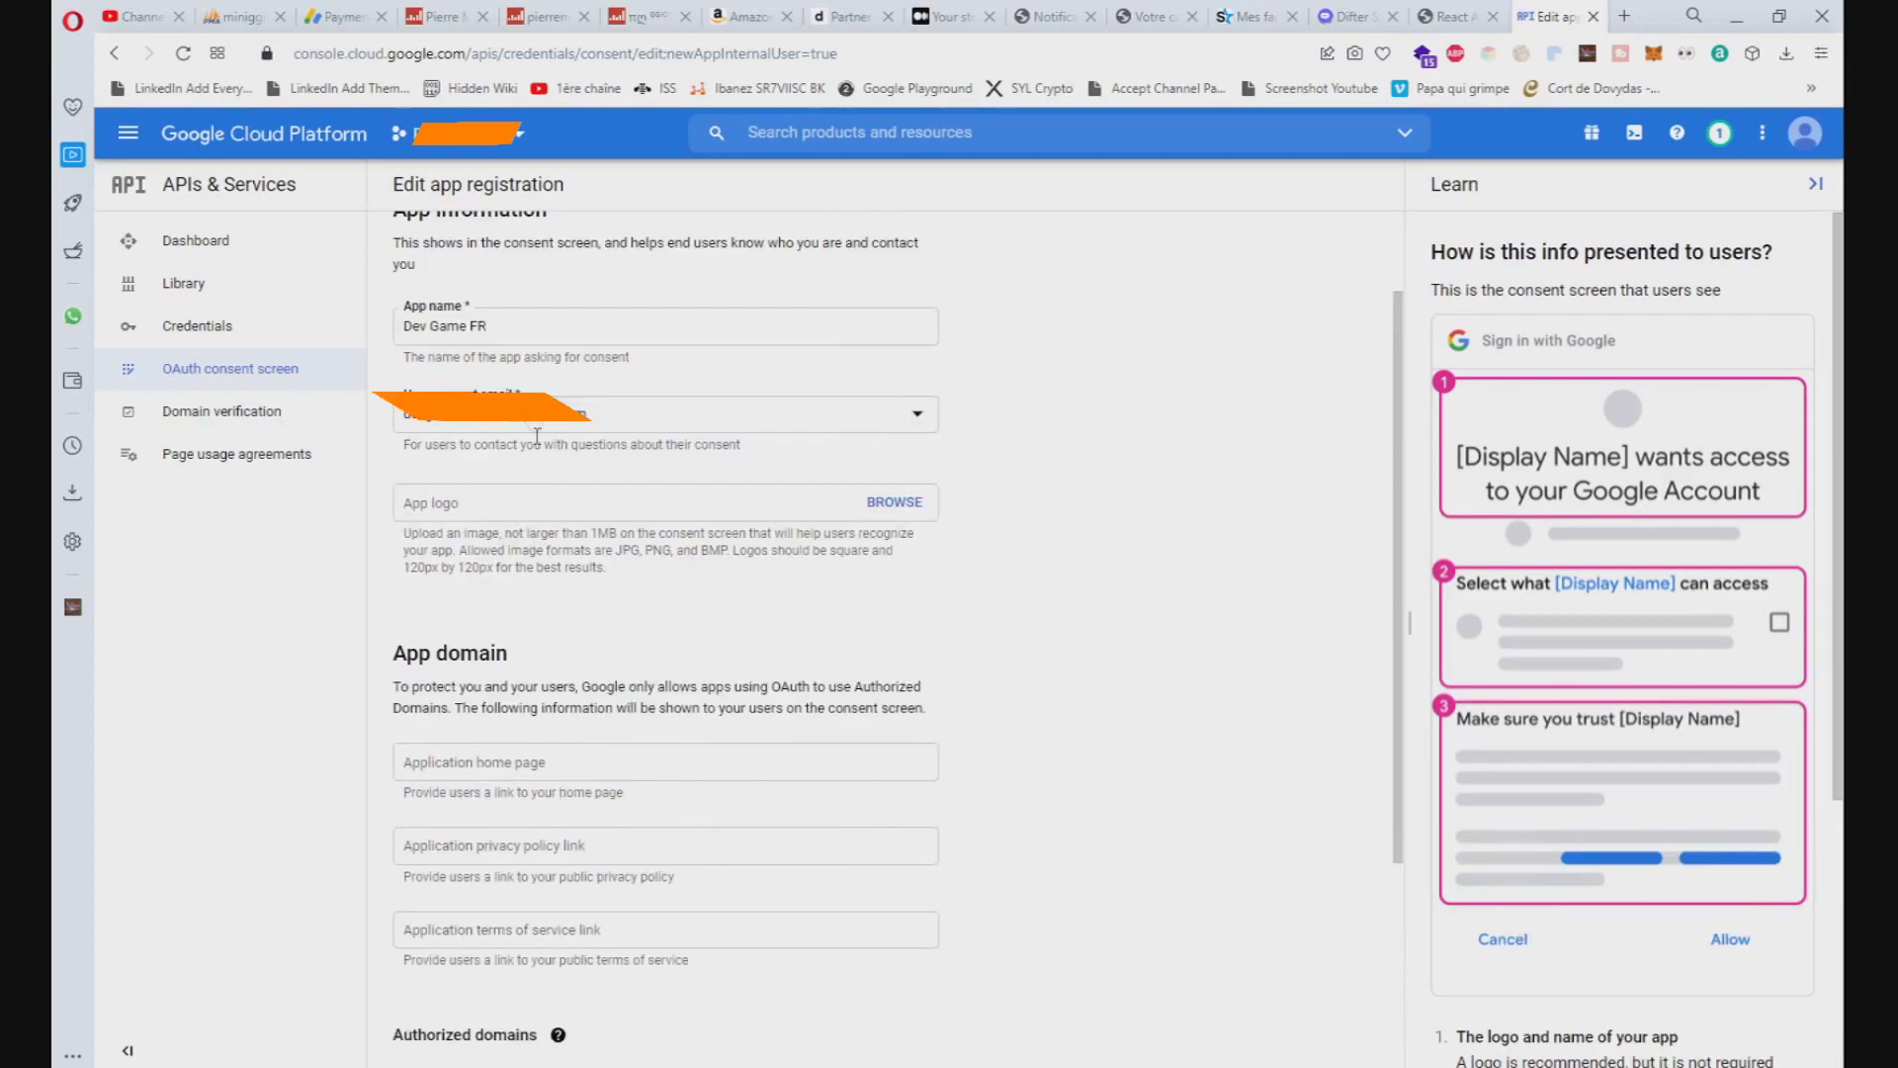
pyautogui.moveTo(583, 411); pyautogui.dragTo(423, 446)
pyautogui.hotkey('ctrl', 'c')
pyautogui.scroll(-3, 422, 447)
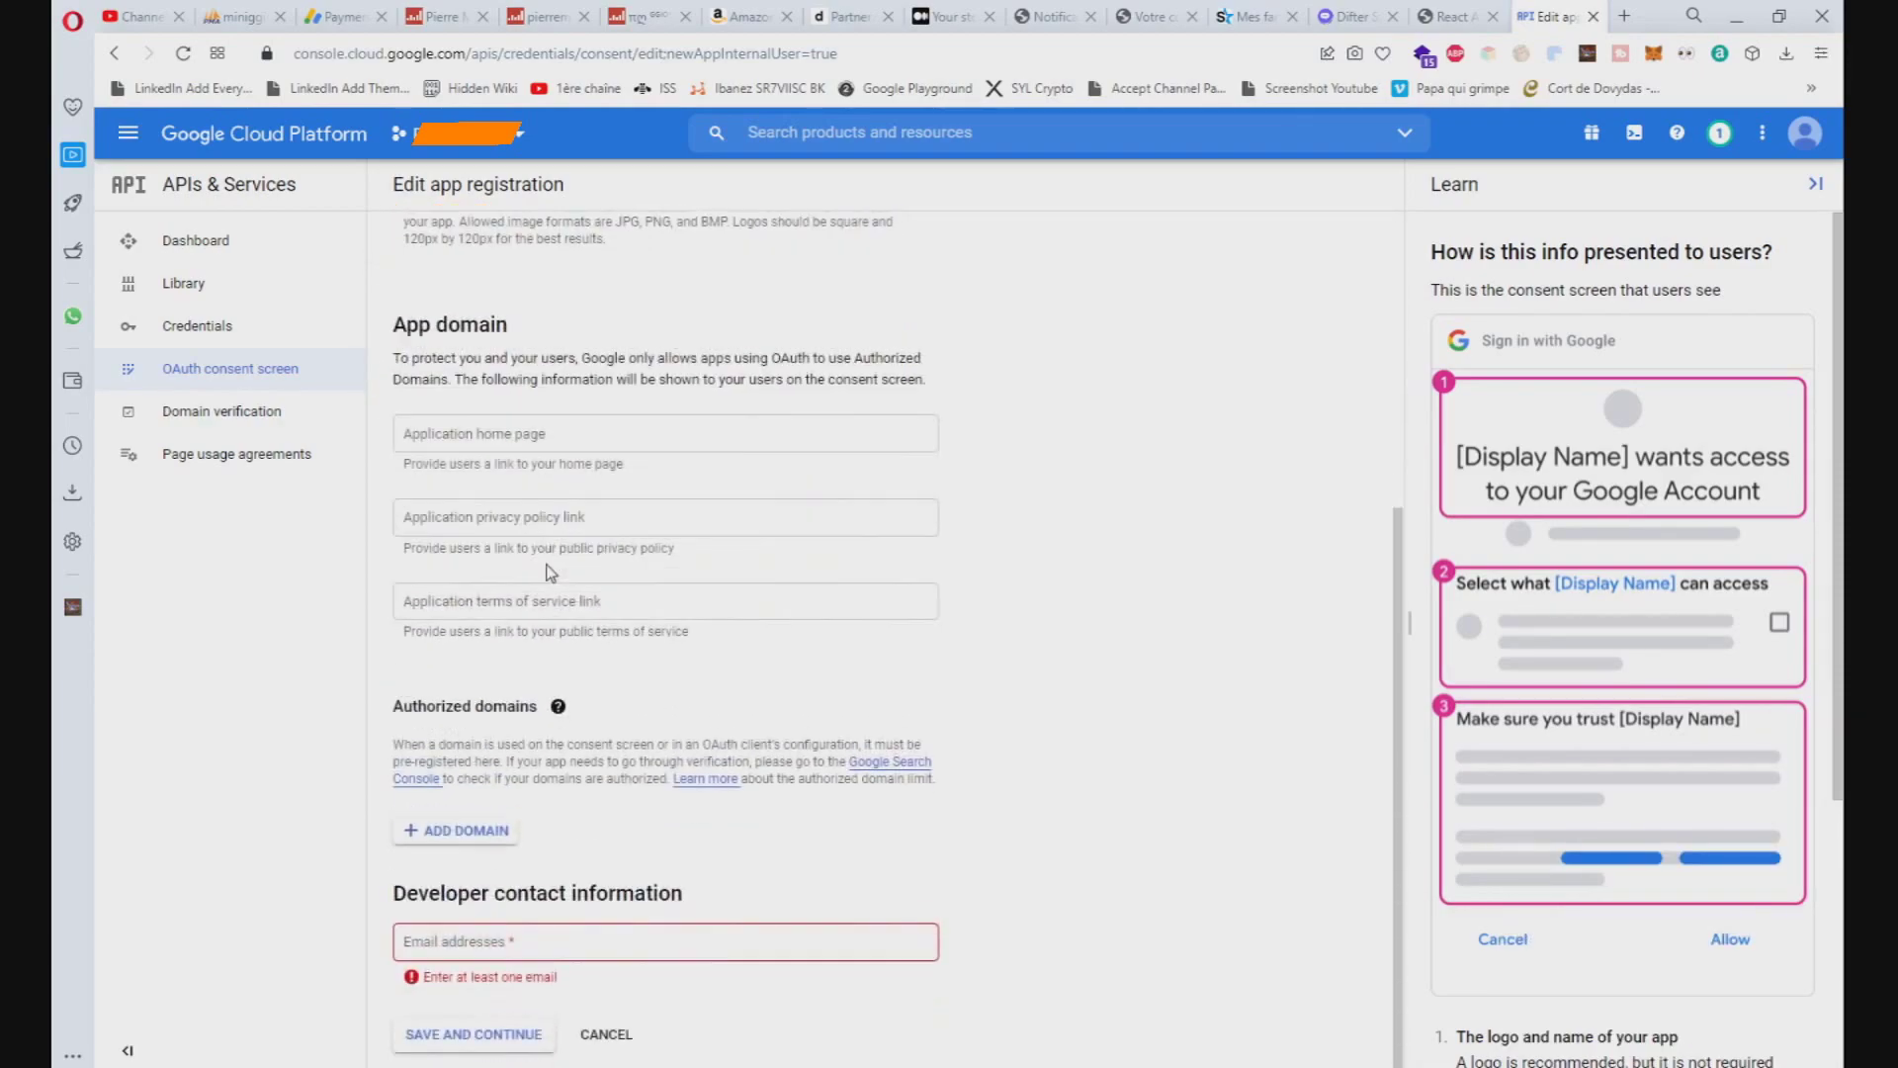
pyautogui.click(644, 941)
pyautogui.hotkey('ctrl', 'v')
pyautogui.click(633, 986)
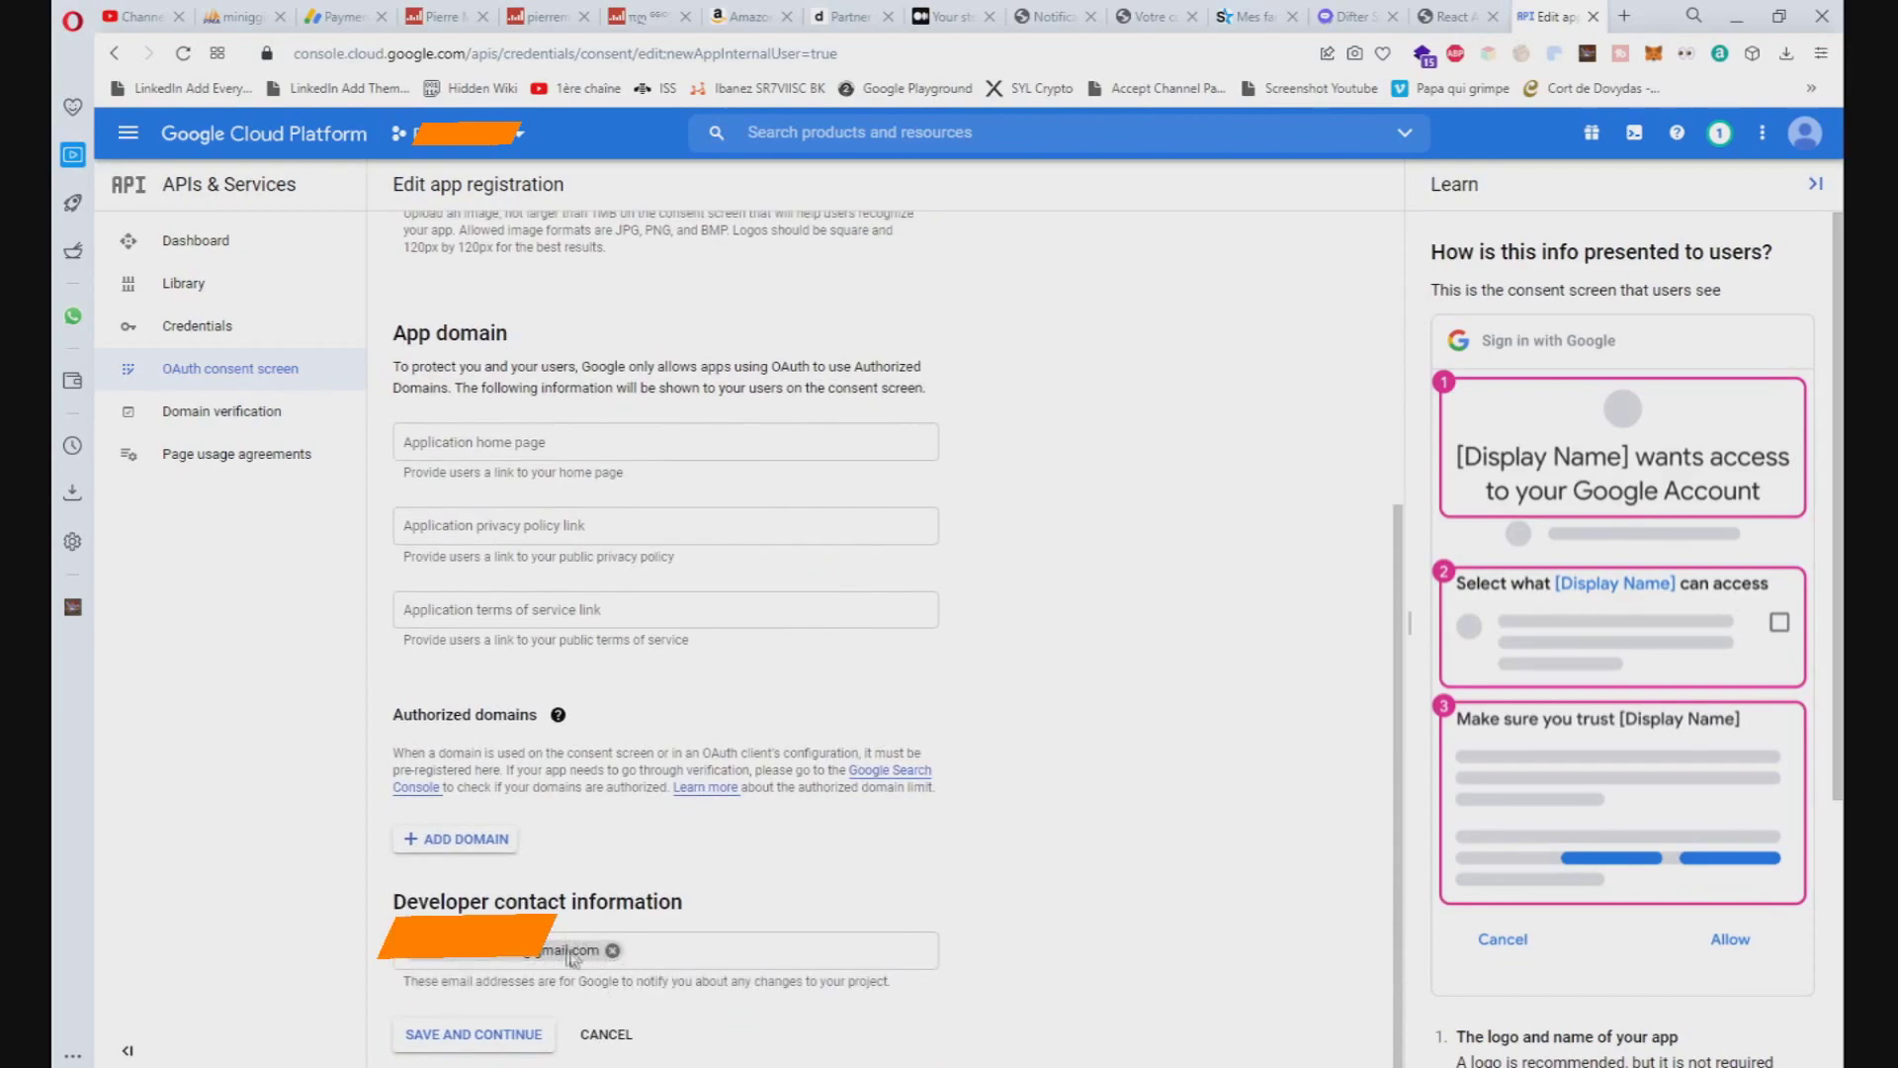
pyautogui.click(530, 1034)
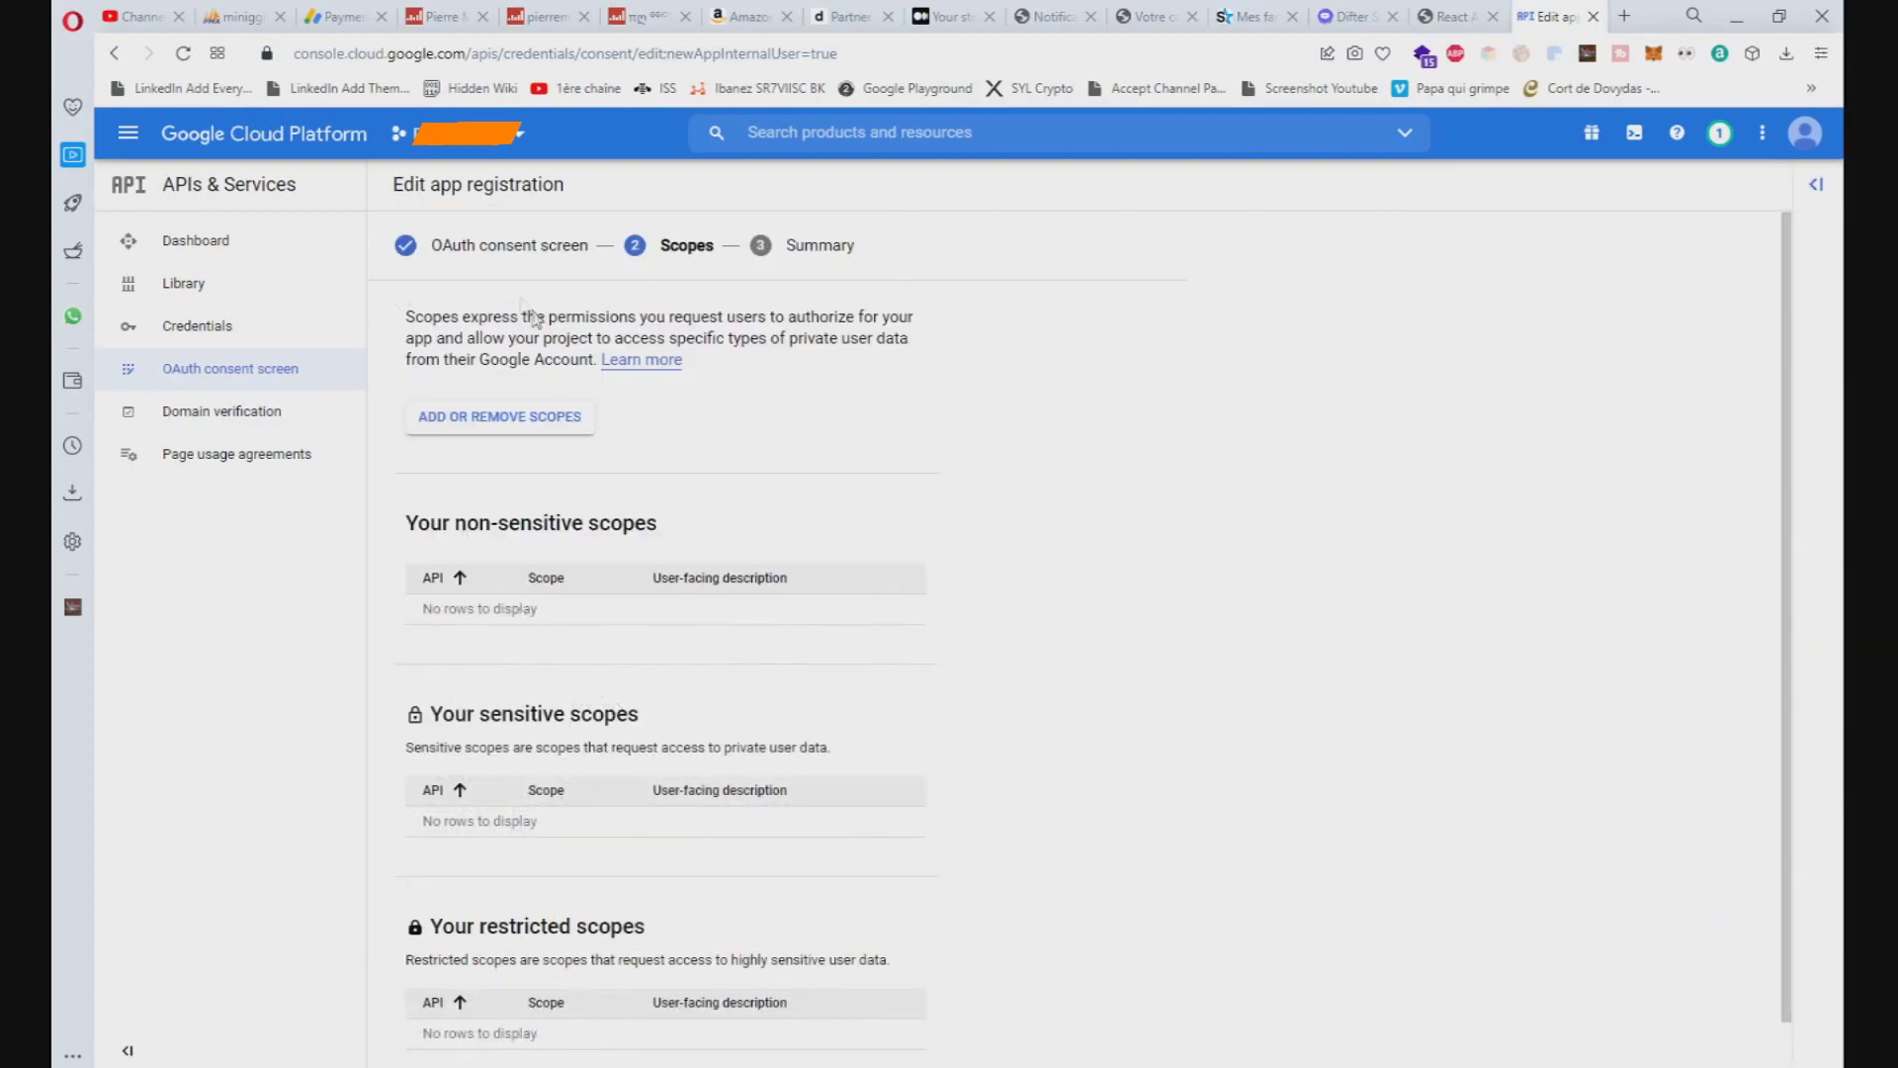
# - Save the Scopes stage without adding any scopes, and review the app registration summary
pyautogui.scroll(-1, 554, 361)
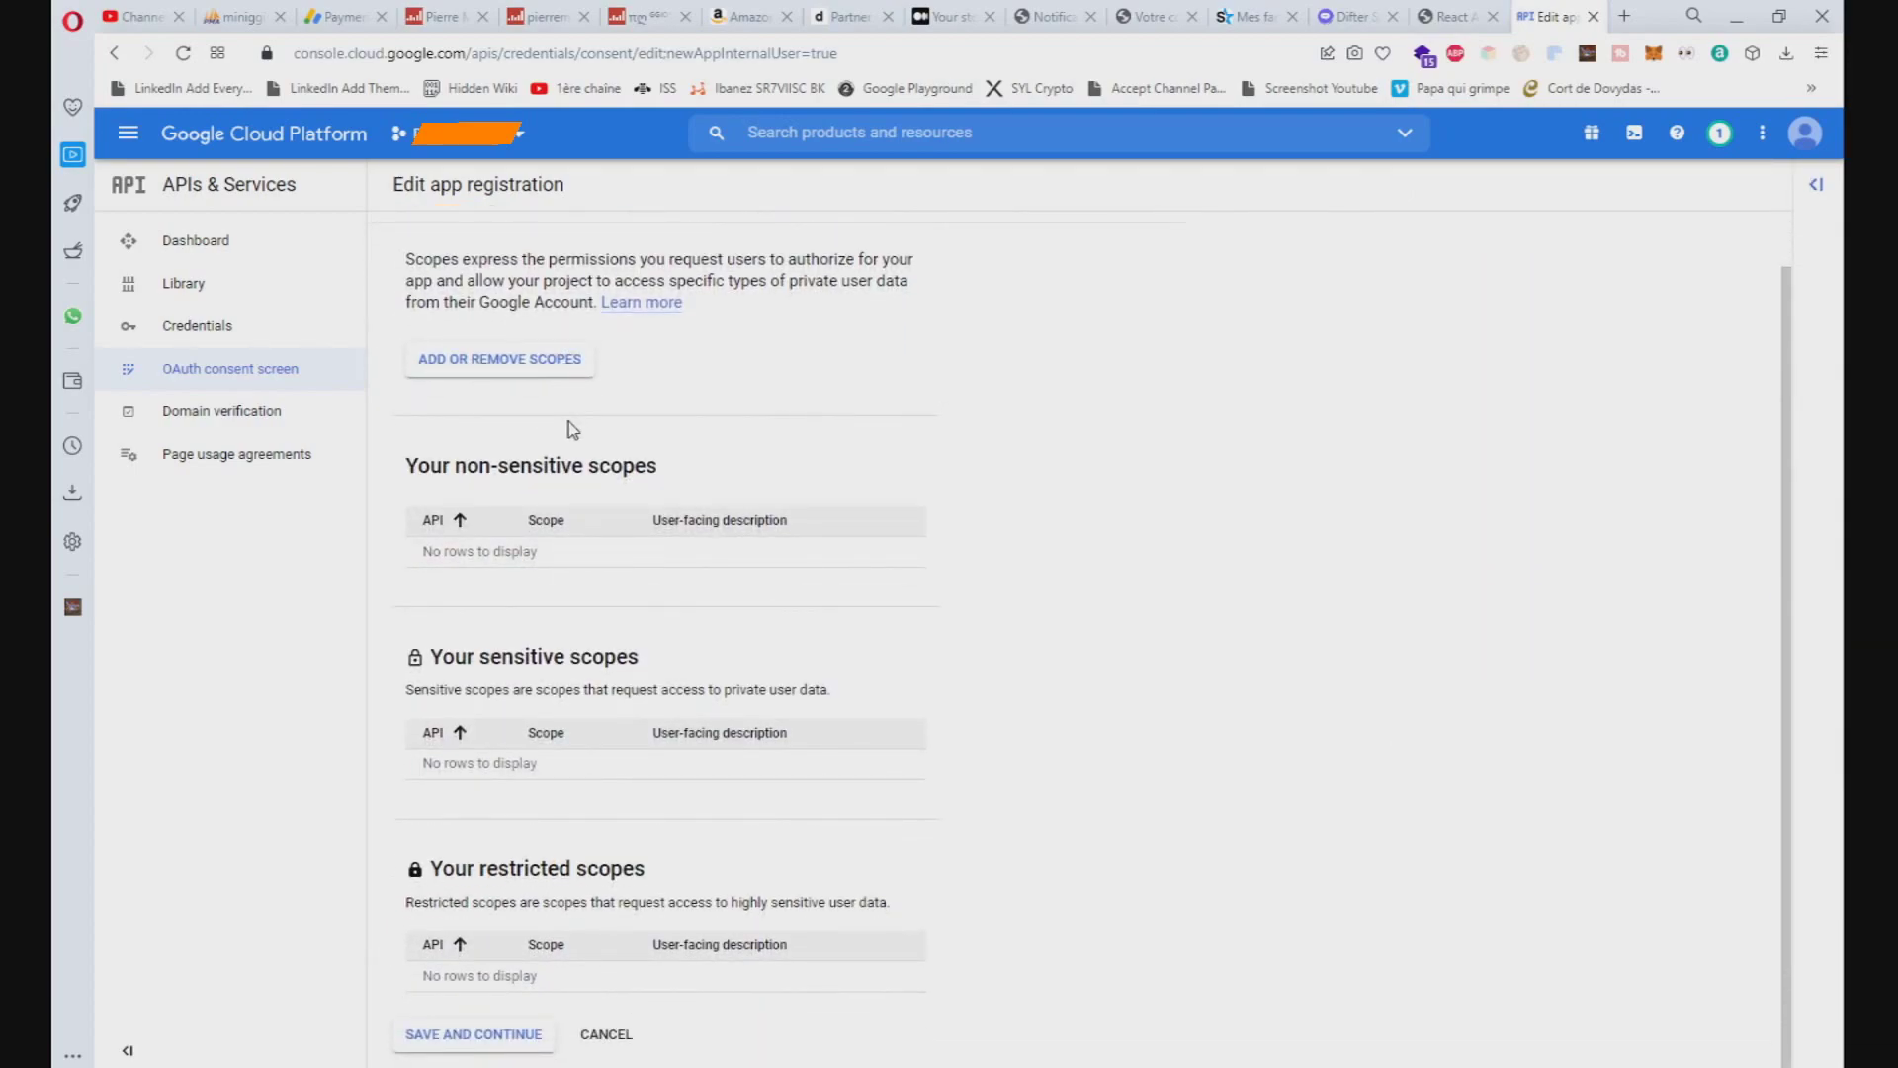
pyautogui.scroll(1, 571, 429)
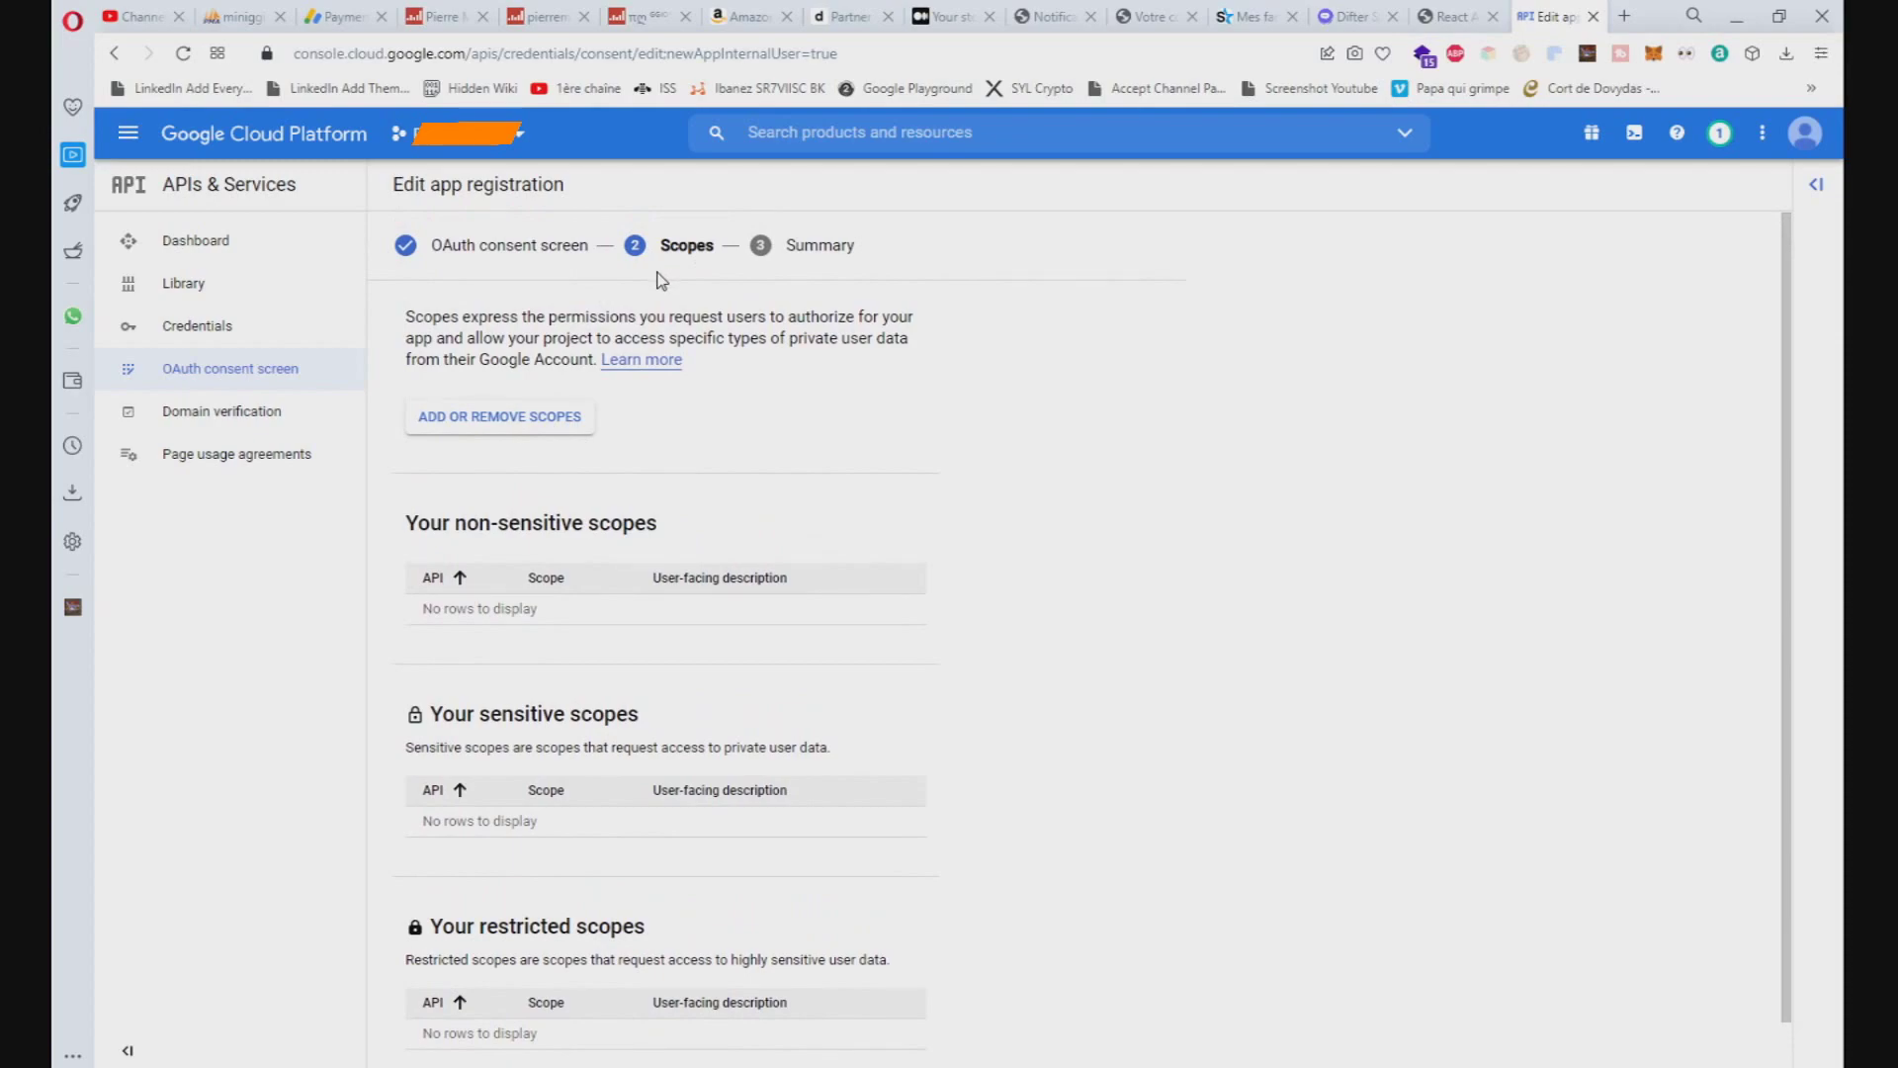
pyautogui.scroll(-1, 668, 317)
pyautogui.scroll(1, 579, 484)
pyautogui.scroll(-1, 678, 440)
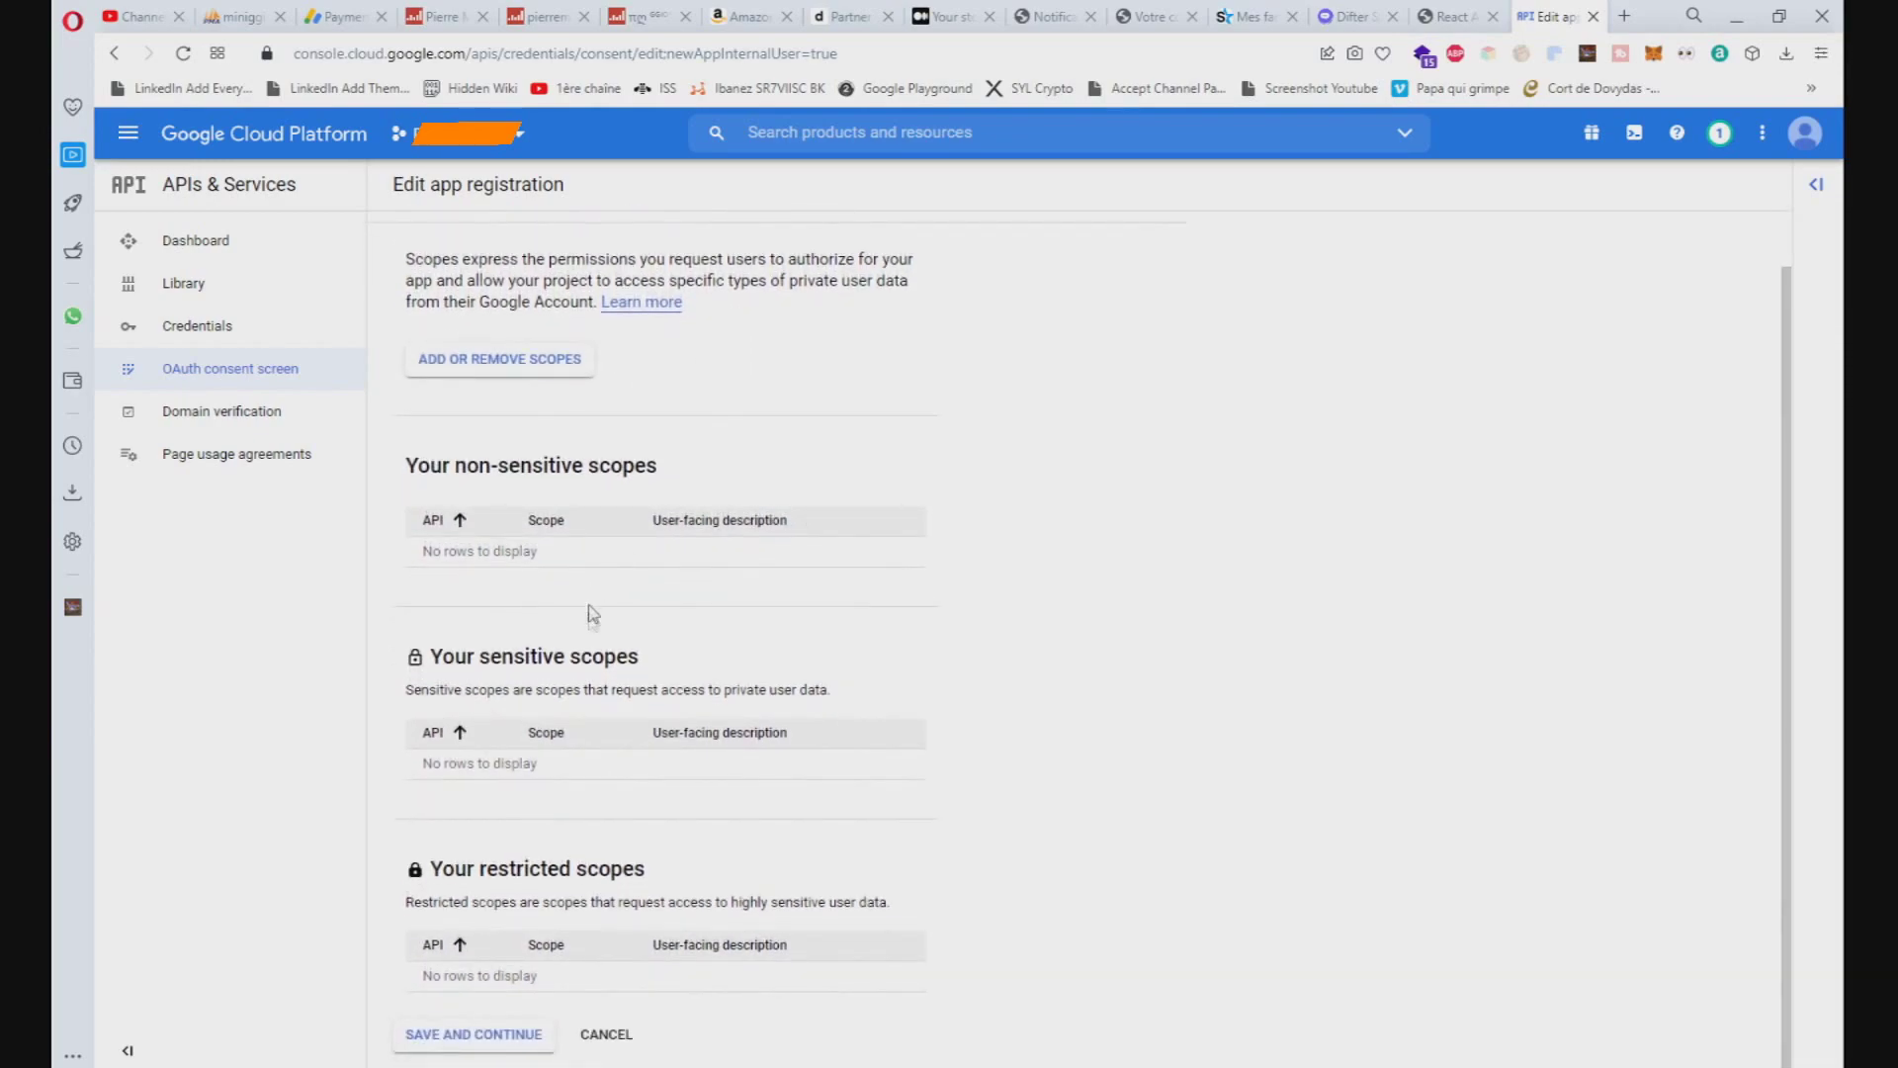
pyautogui.scroll(1, 596, 640)
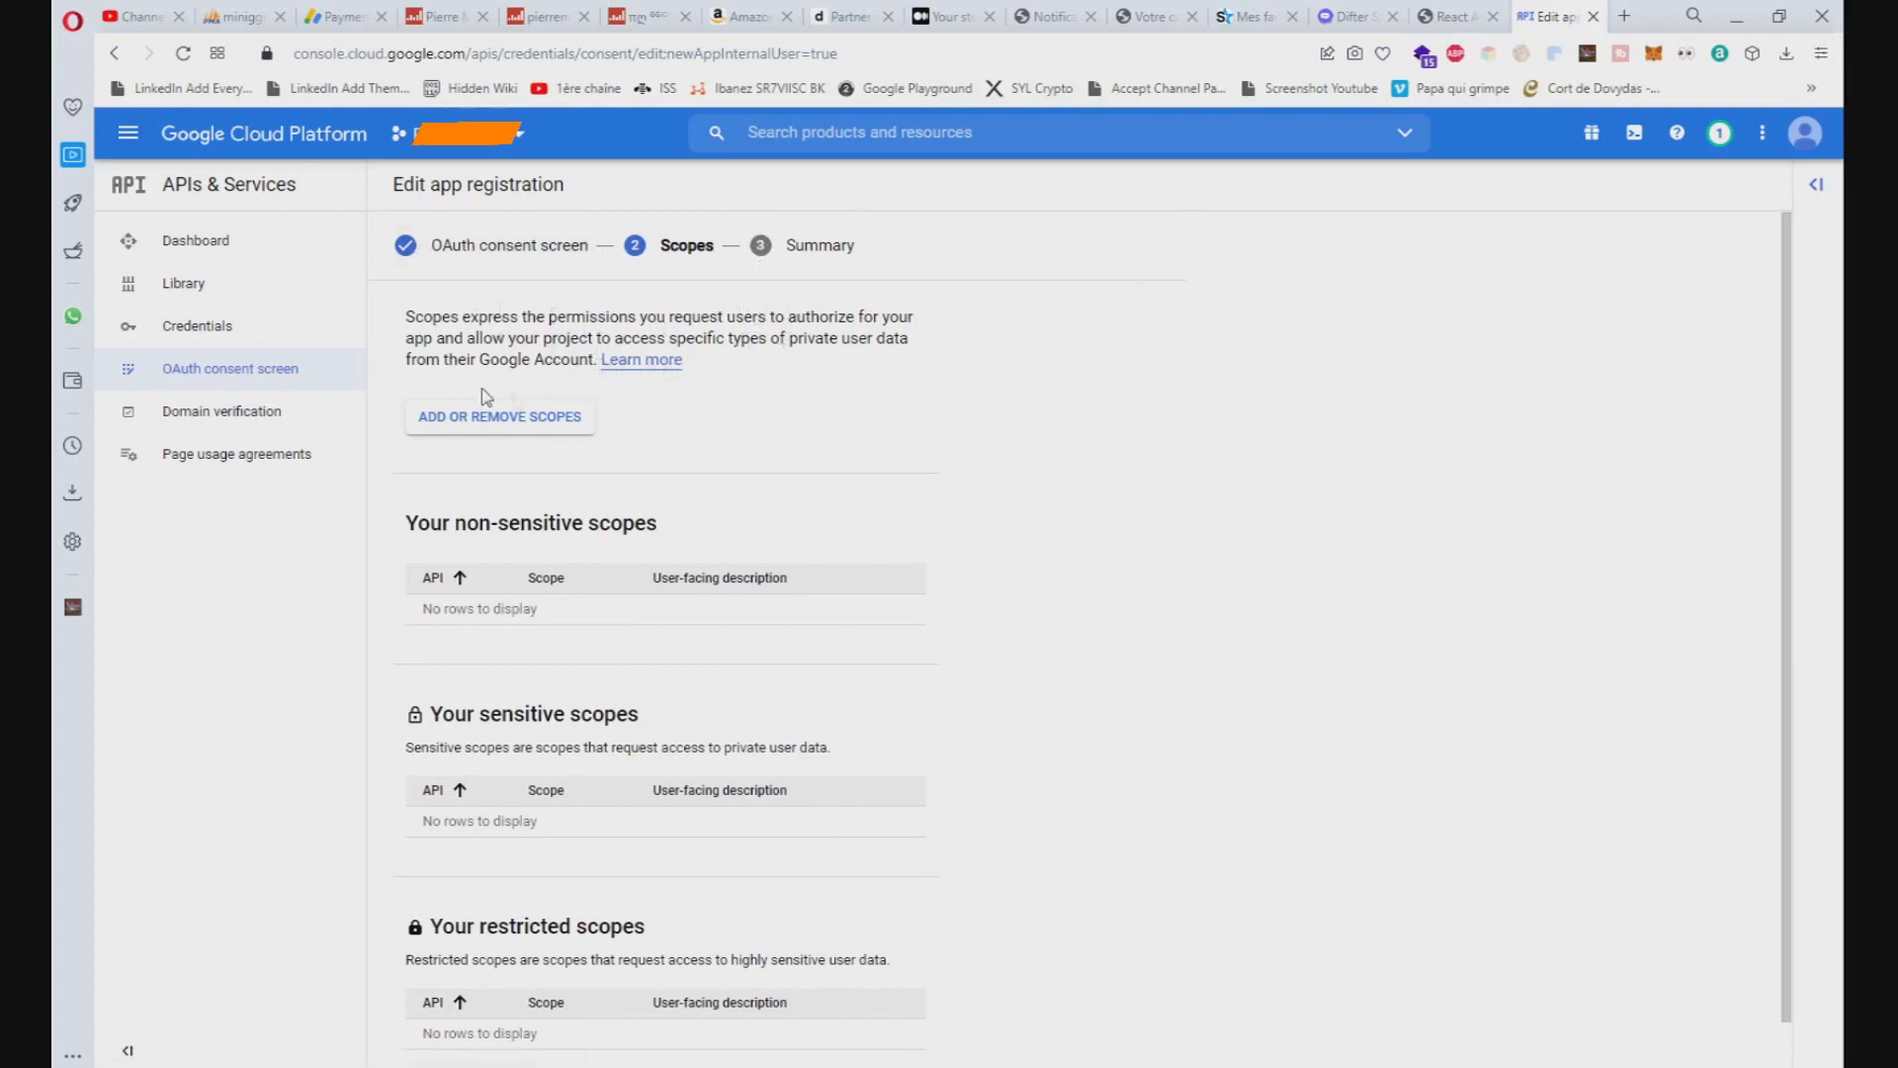
pyautogui.scroll(-1, 563, 455)
pyautogui.scroll(1, 751, 445)
pyautogui.scroll(-1, 751, 445)
pyautogui.click(508, 1034)
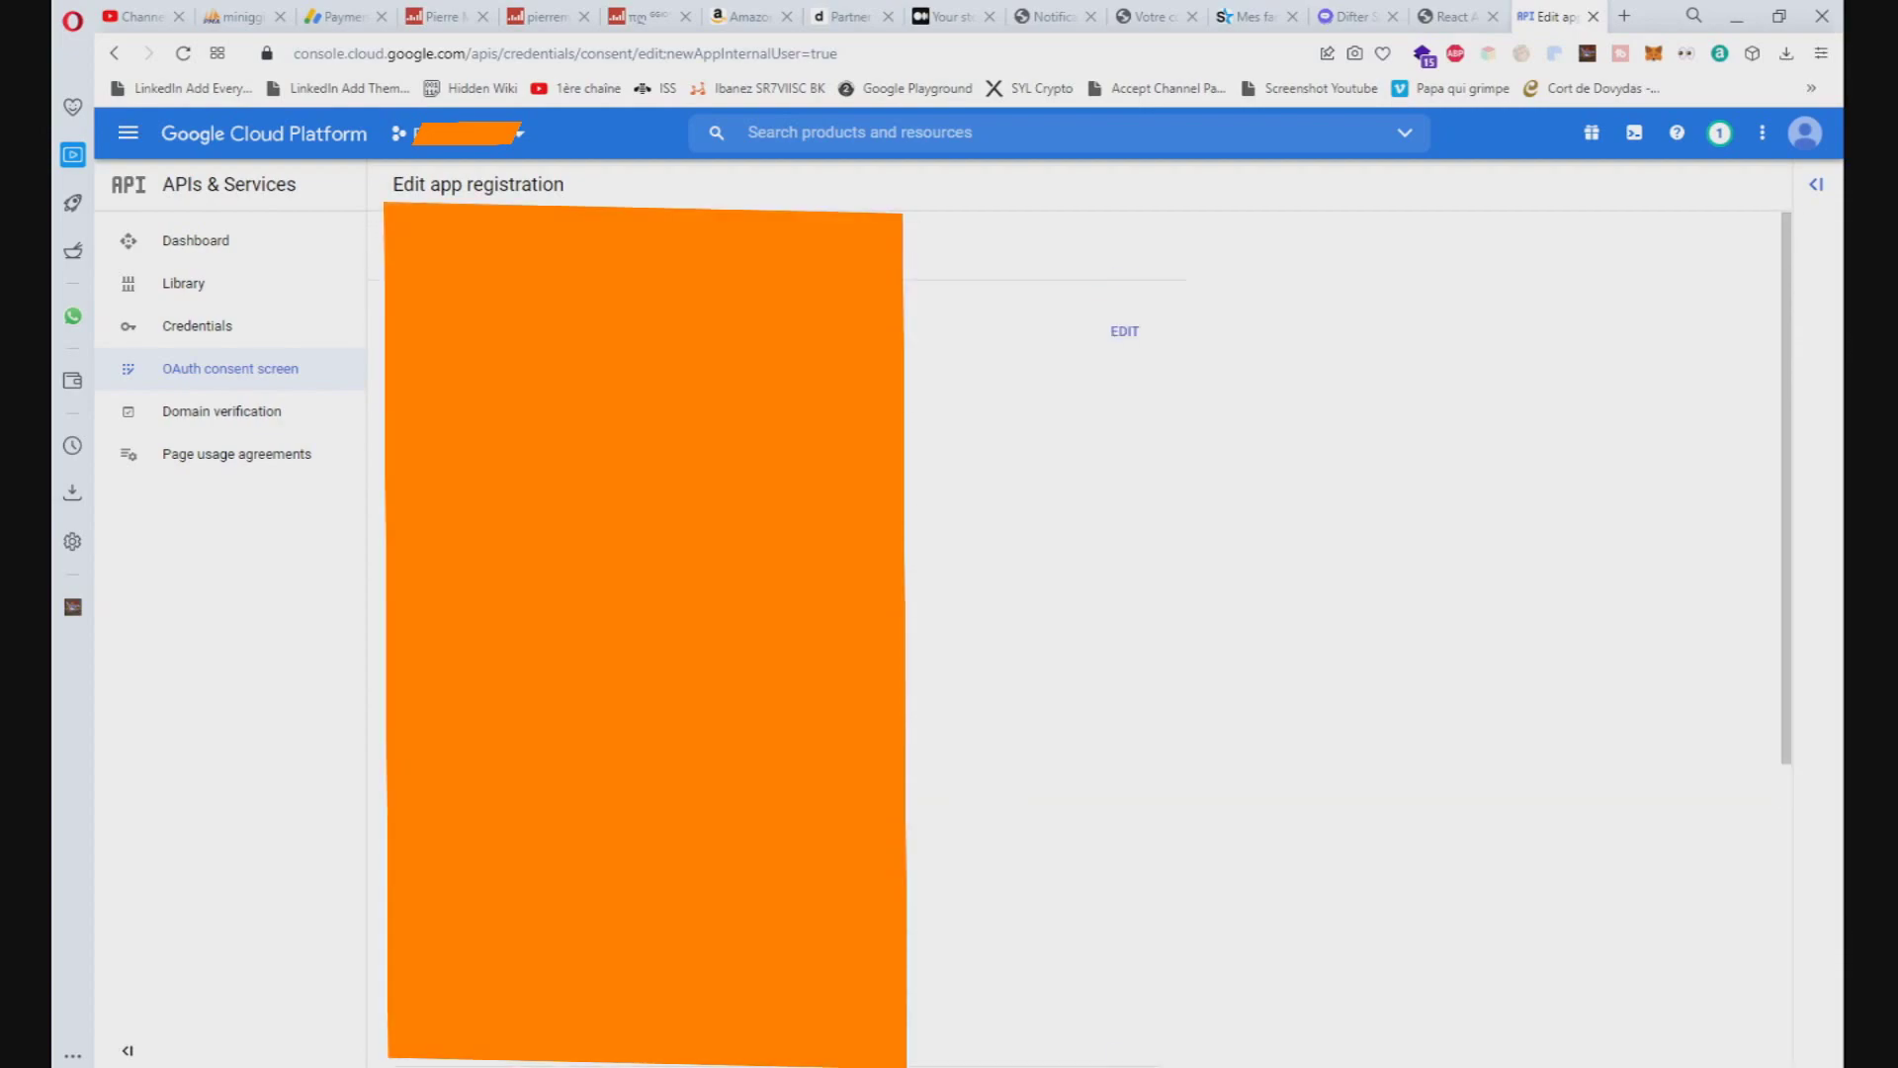
pyautogui.scroll(-5, 559, 640)
pyautogui.scroll(5, 560, 639)
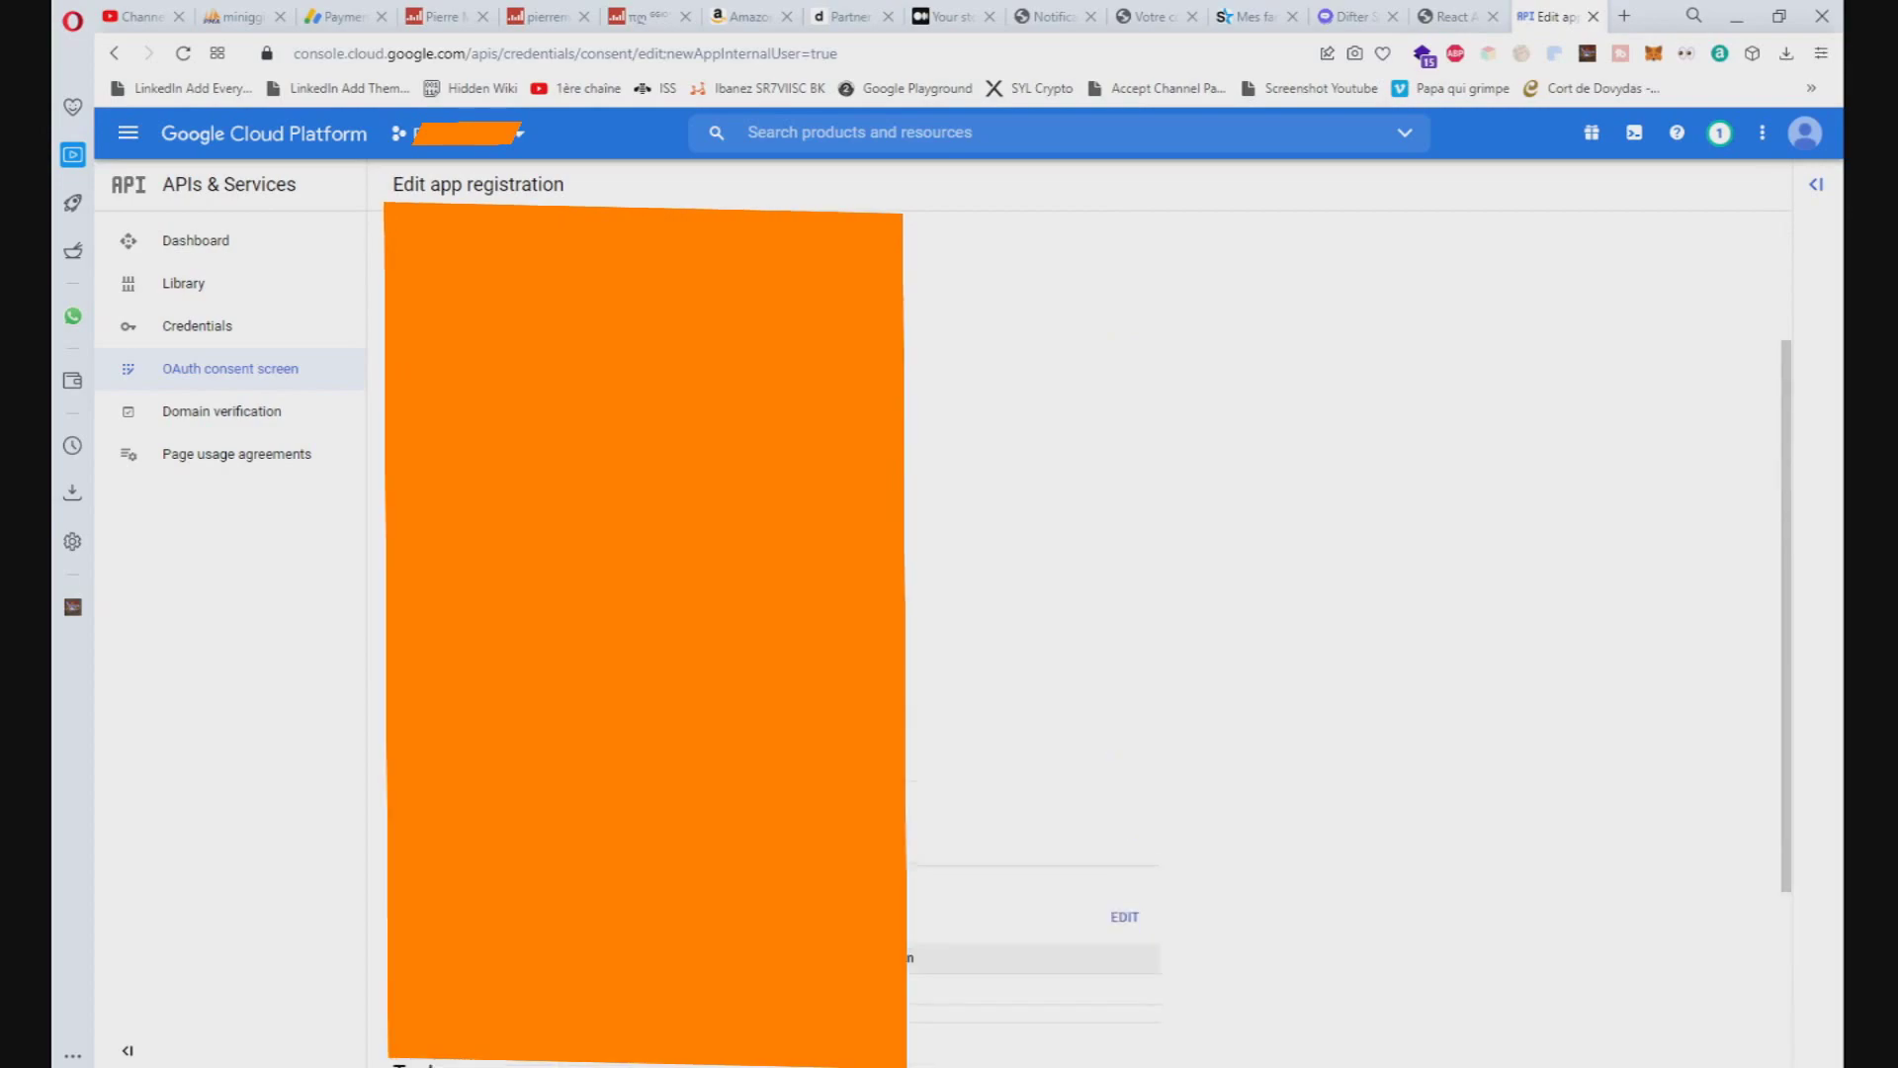
pyautogui.scroll(-5, 1087, 633)
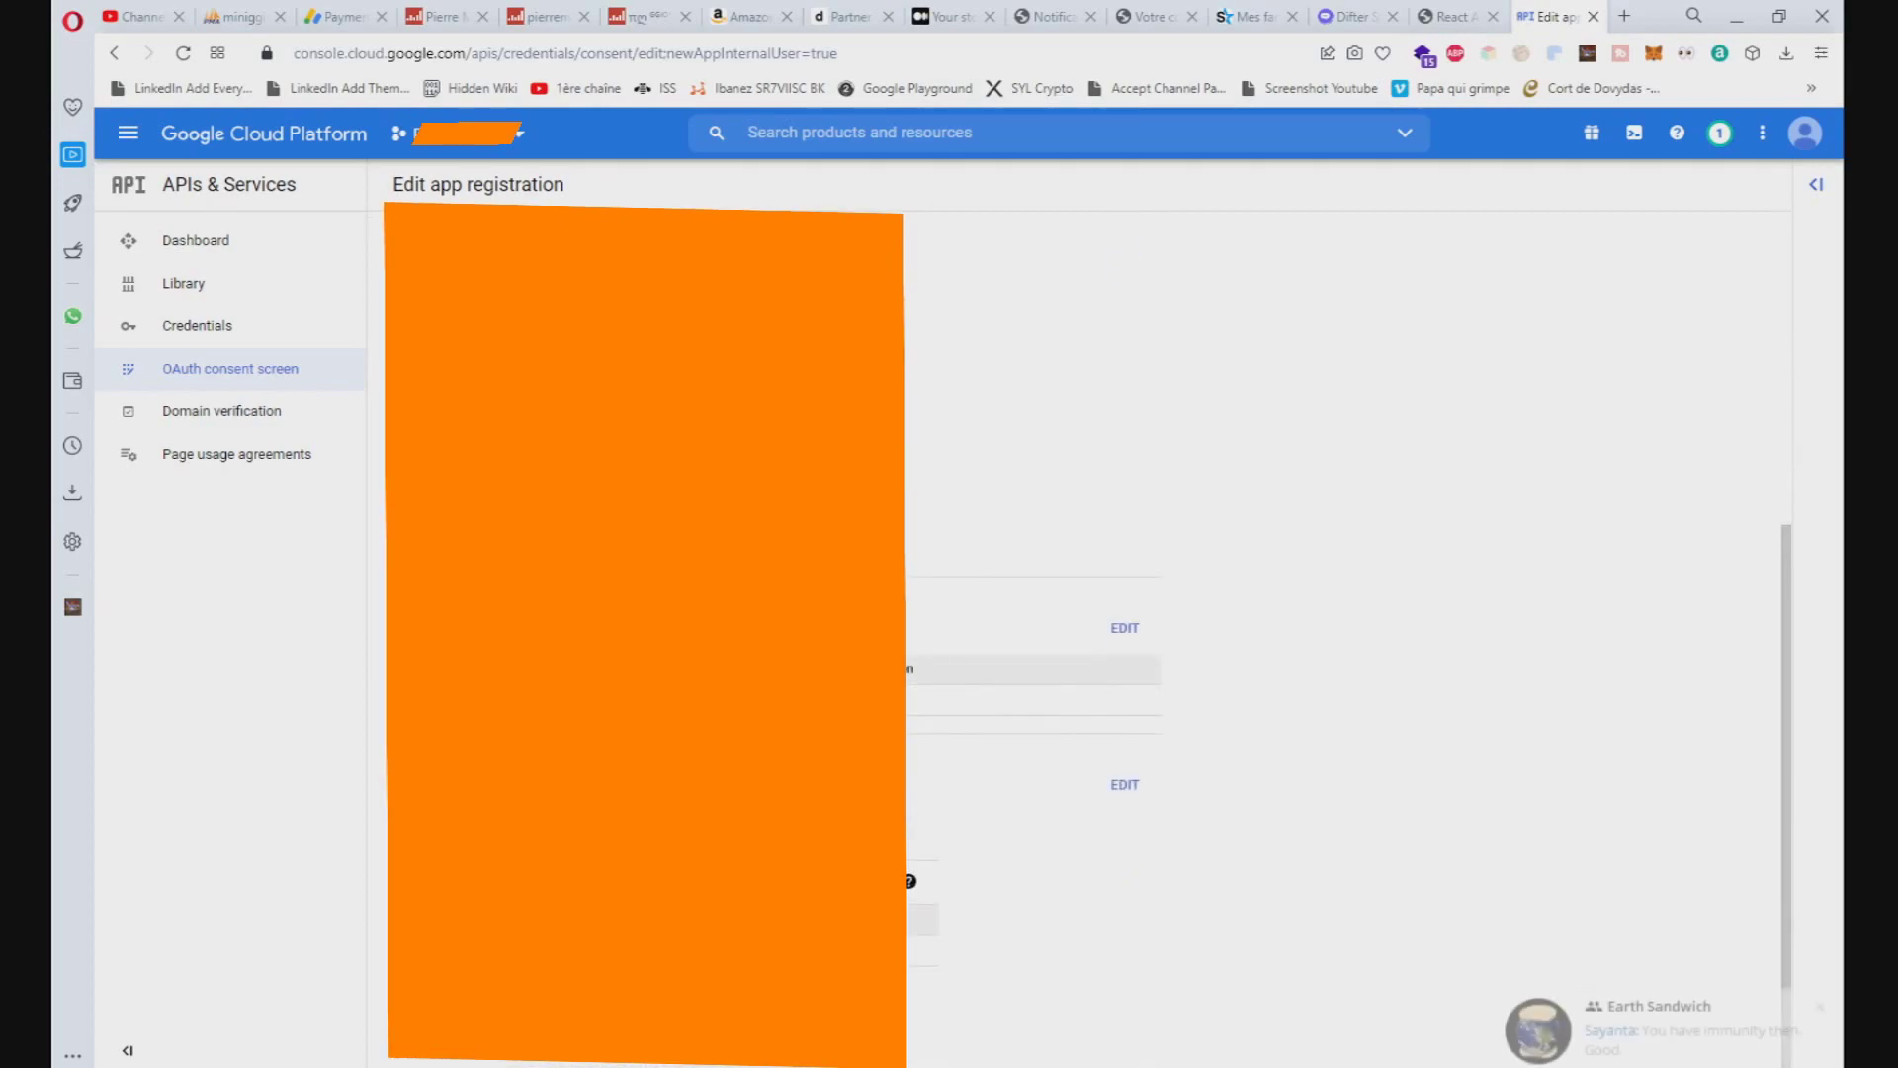
pyautogui.scroll(5, 1087, 632)
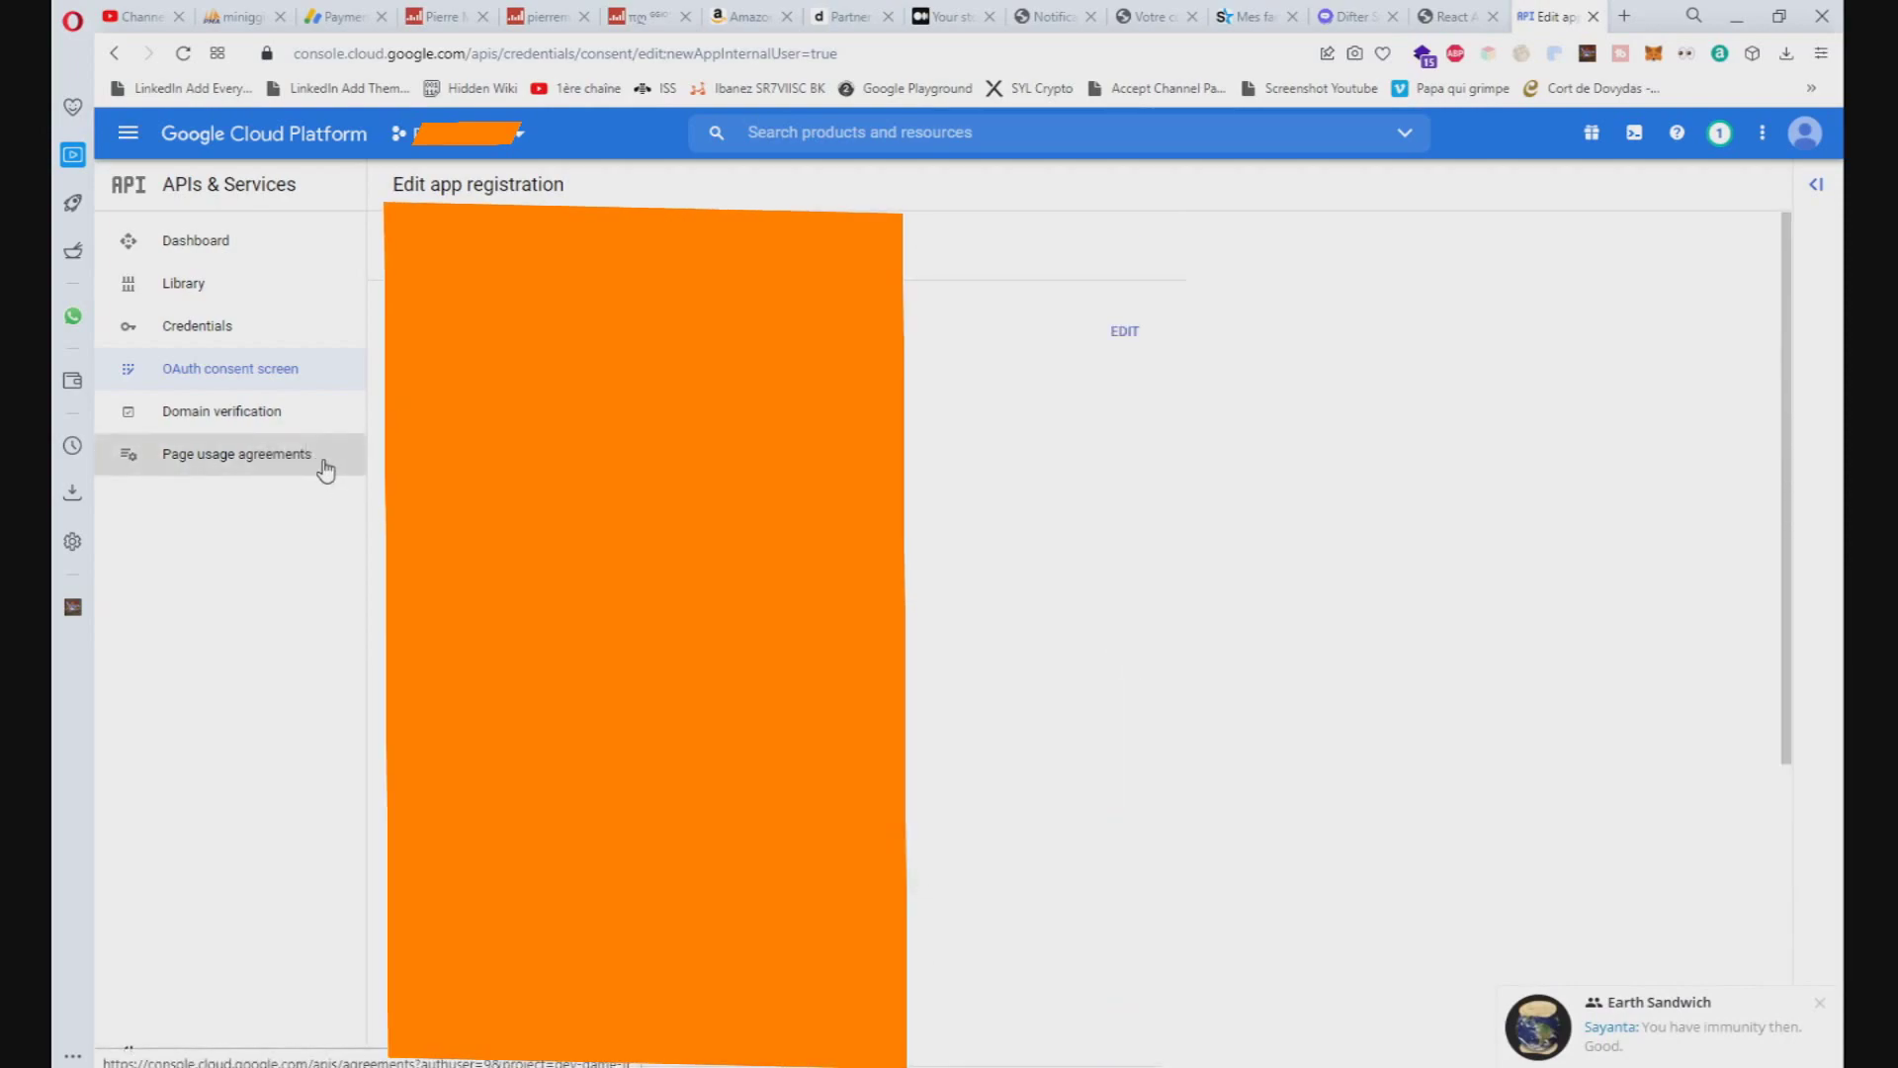
# - Search the cloud console for youtube, open YouTube Data API v3 and enable it for the project
pyautogui.click(227, 326)
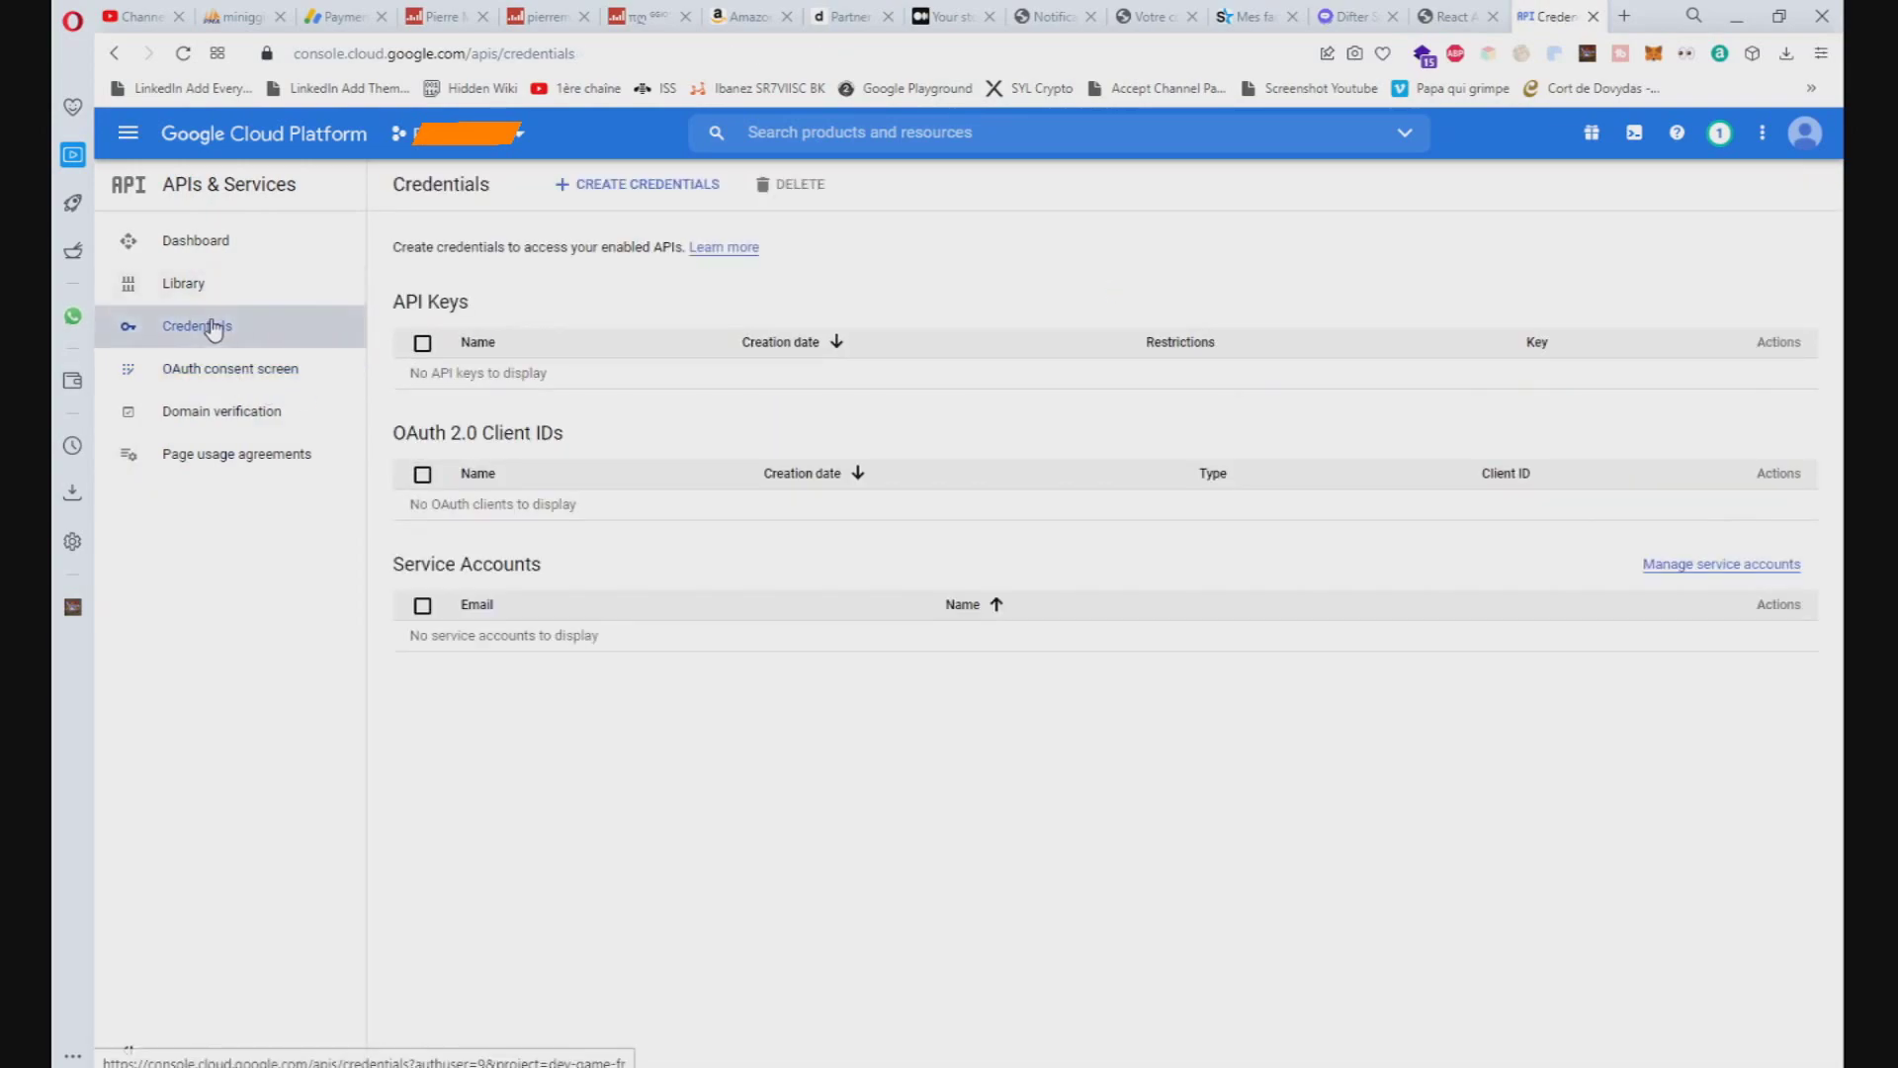
pyautogui.click(792, 129)
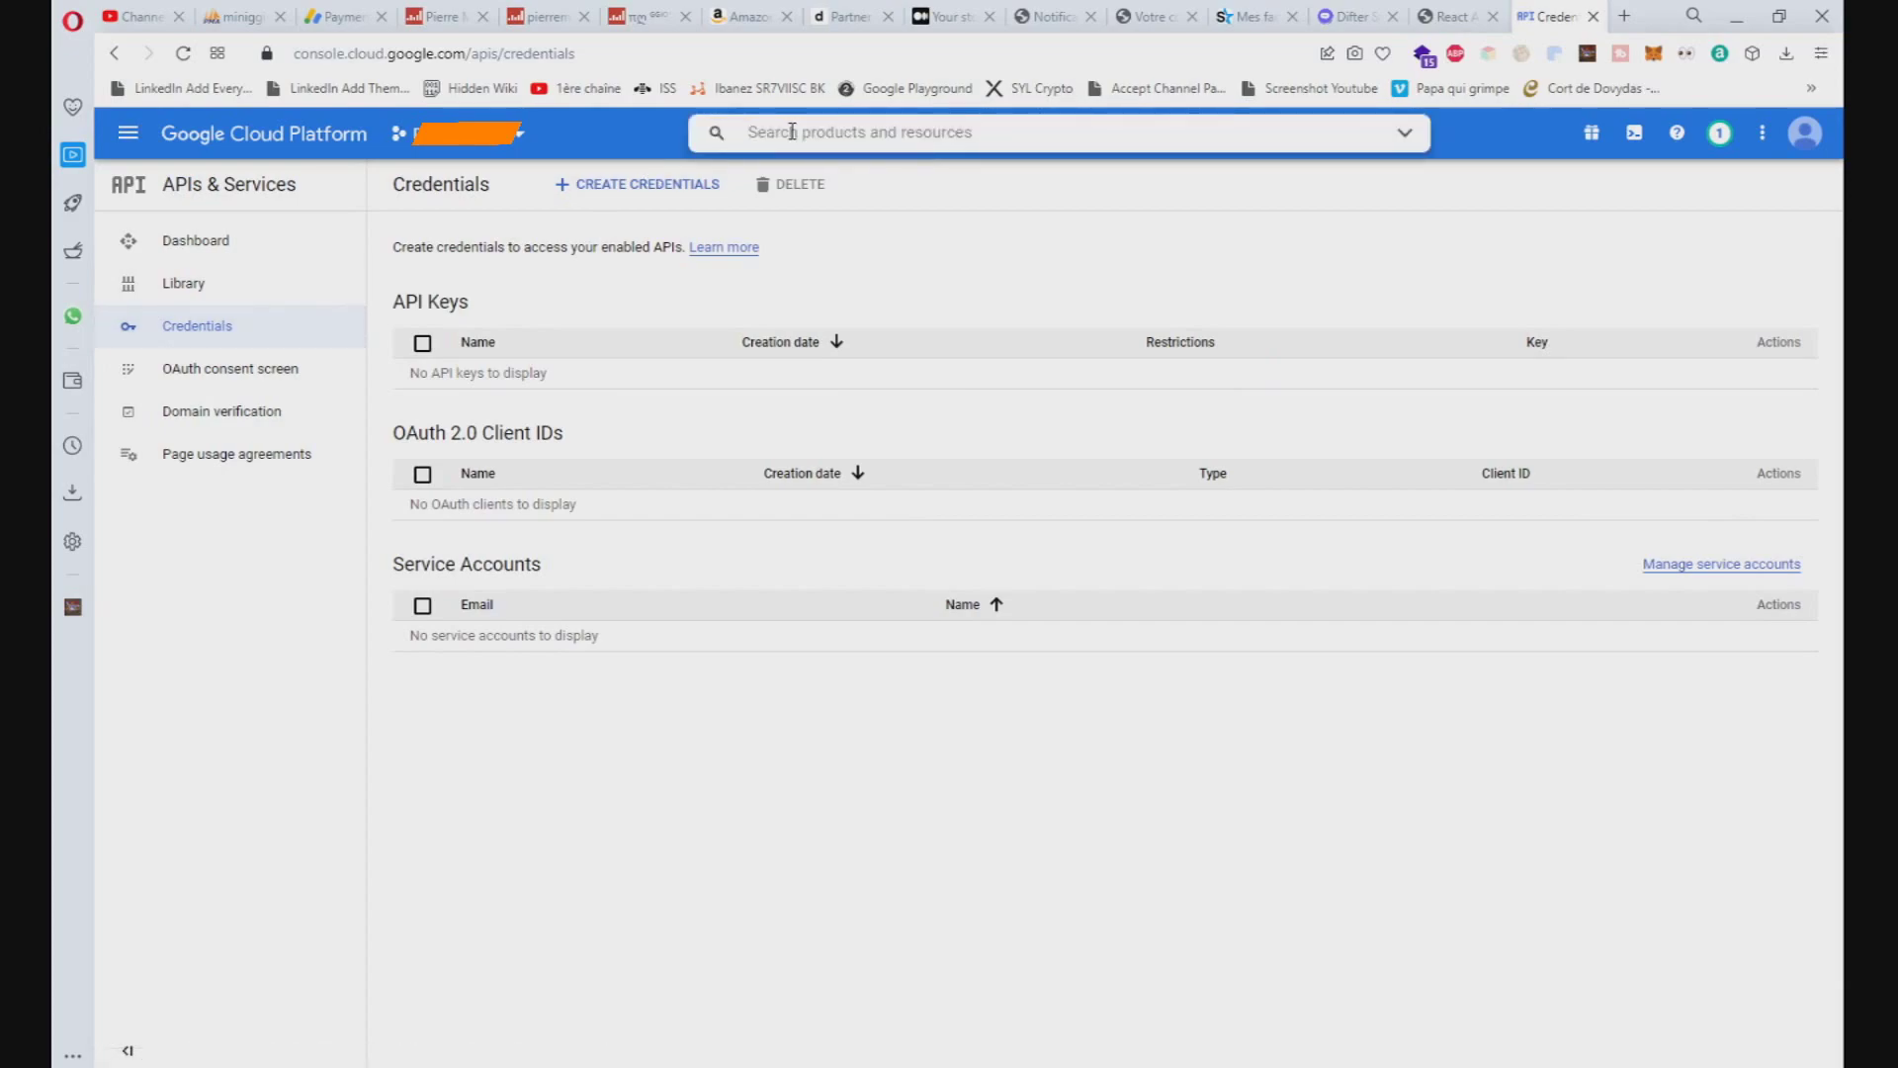
pyautogui.write('youtube')
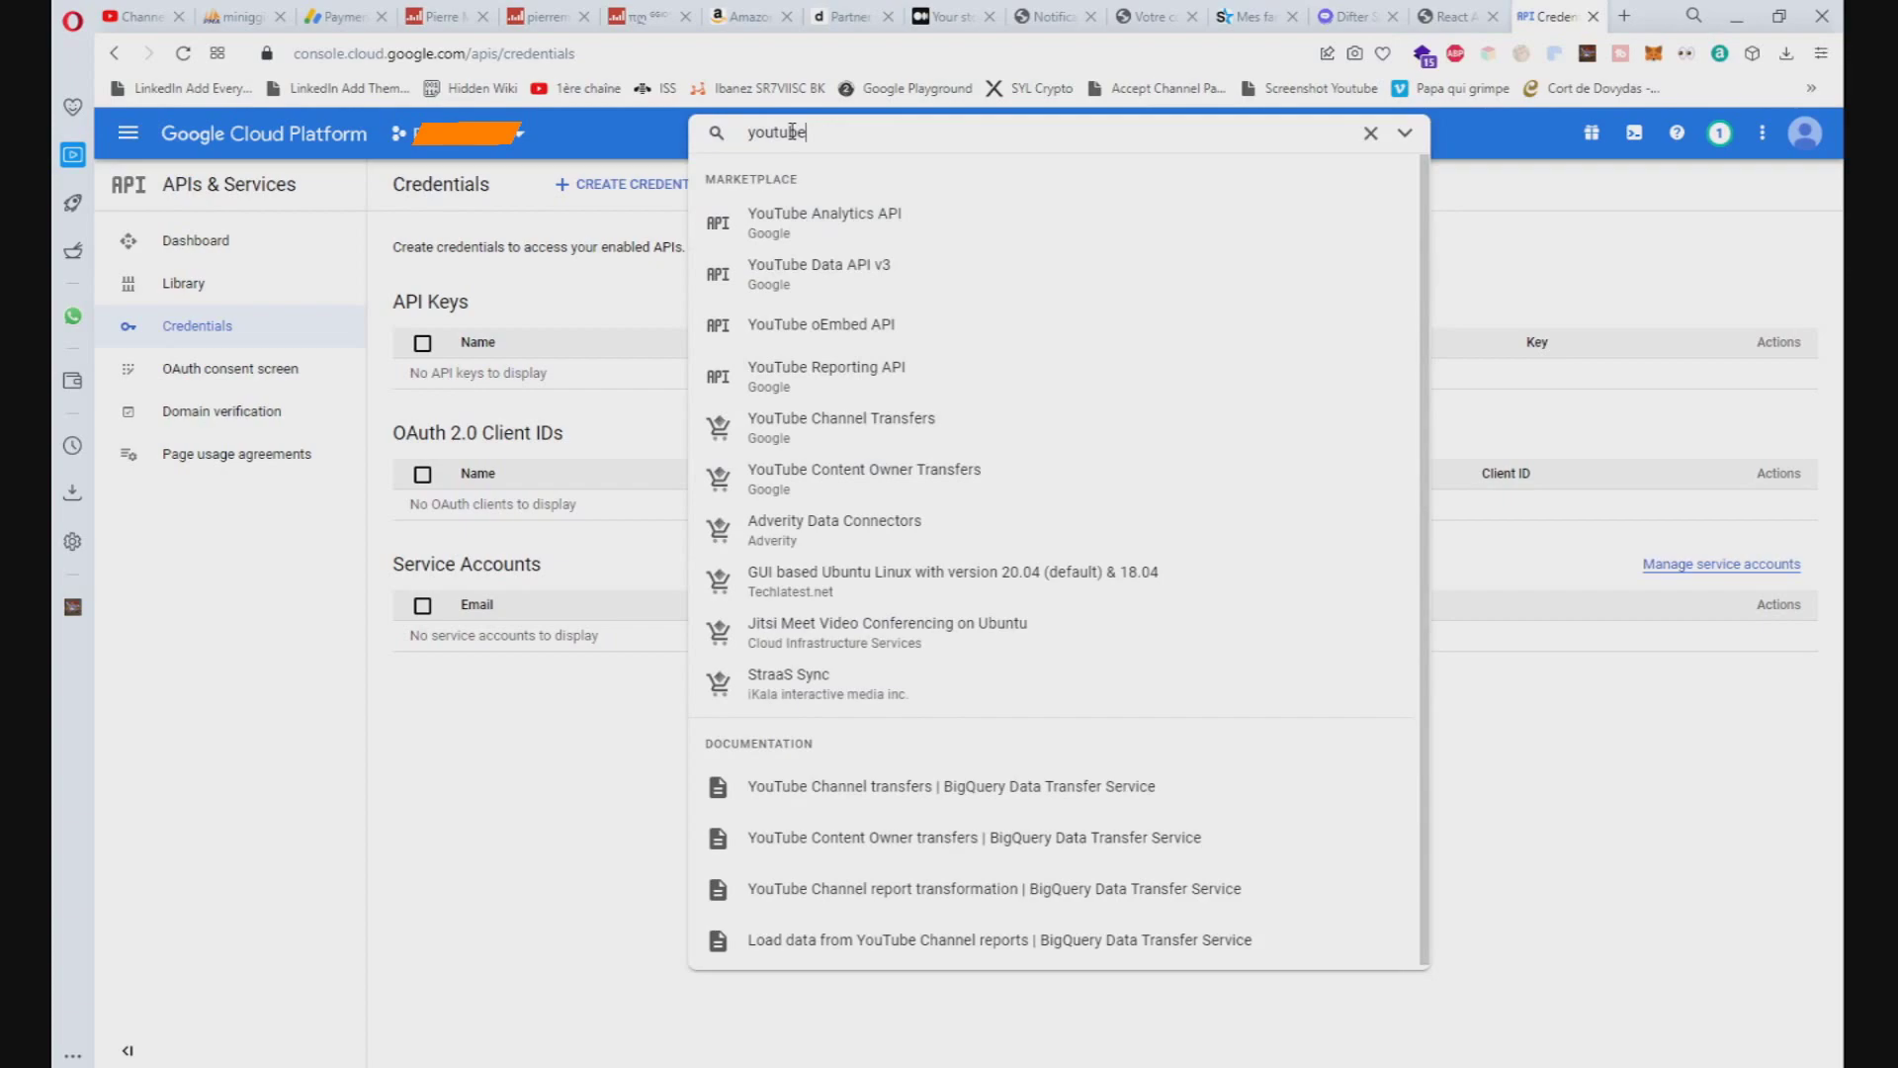
pyautogui.click(810, 286)
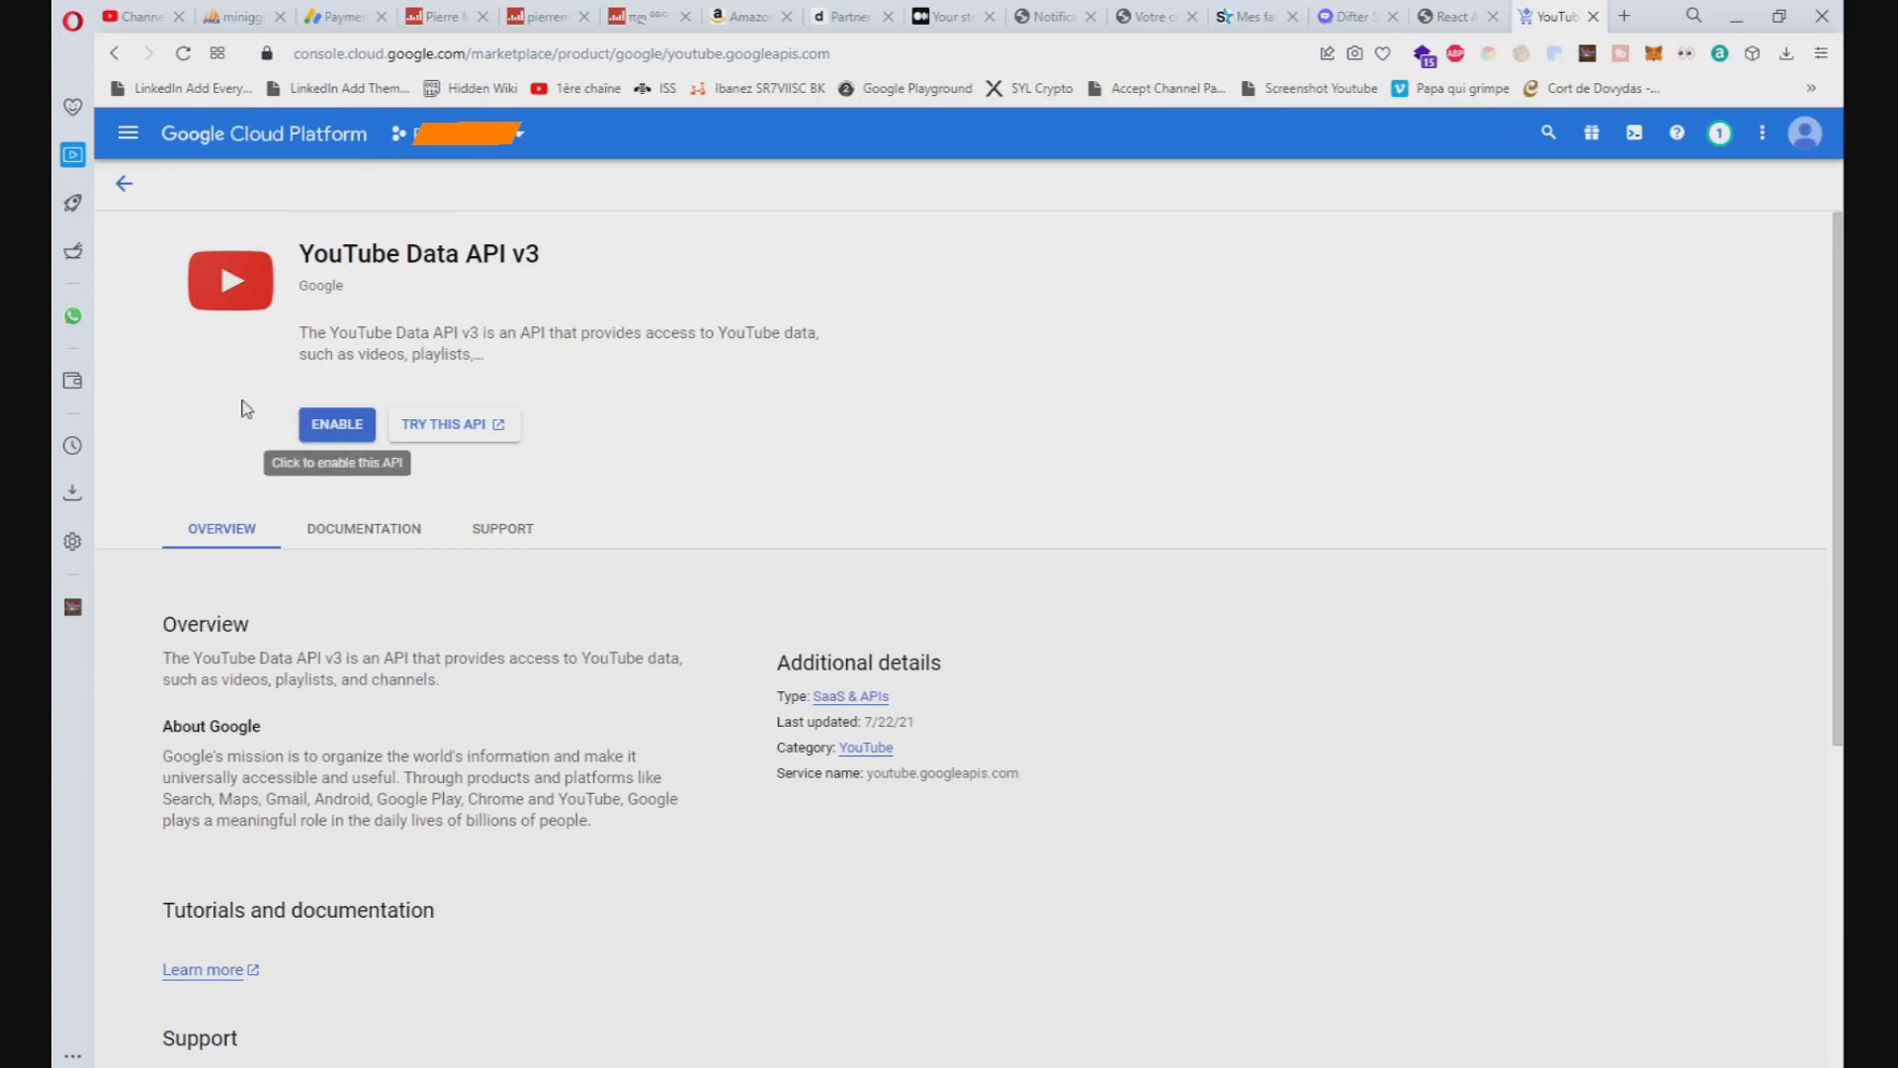
pyautogui.click(341, 425)
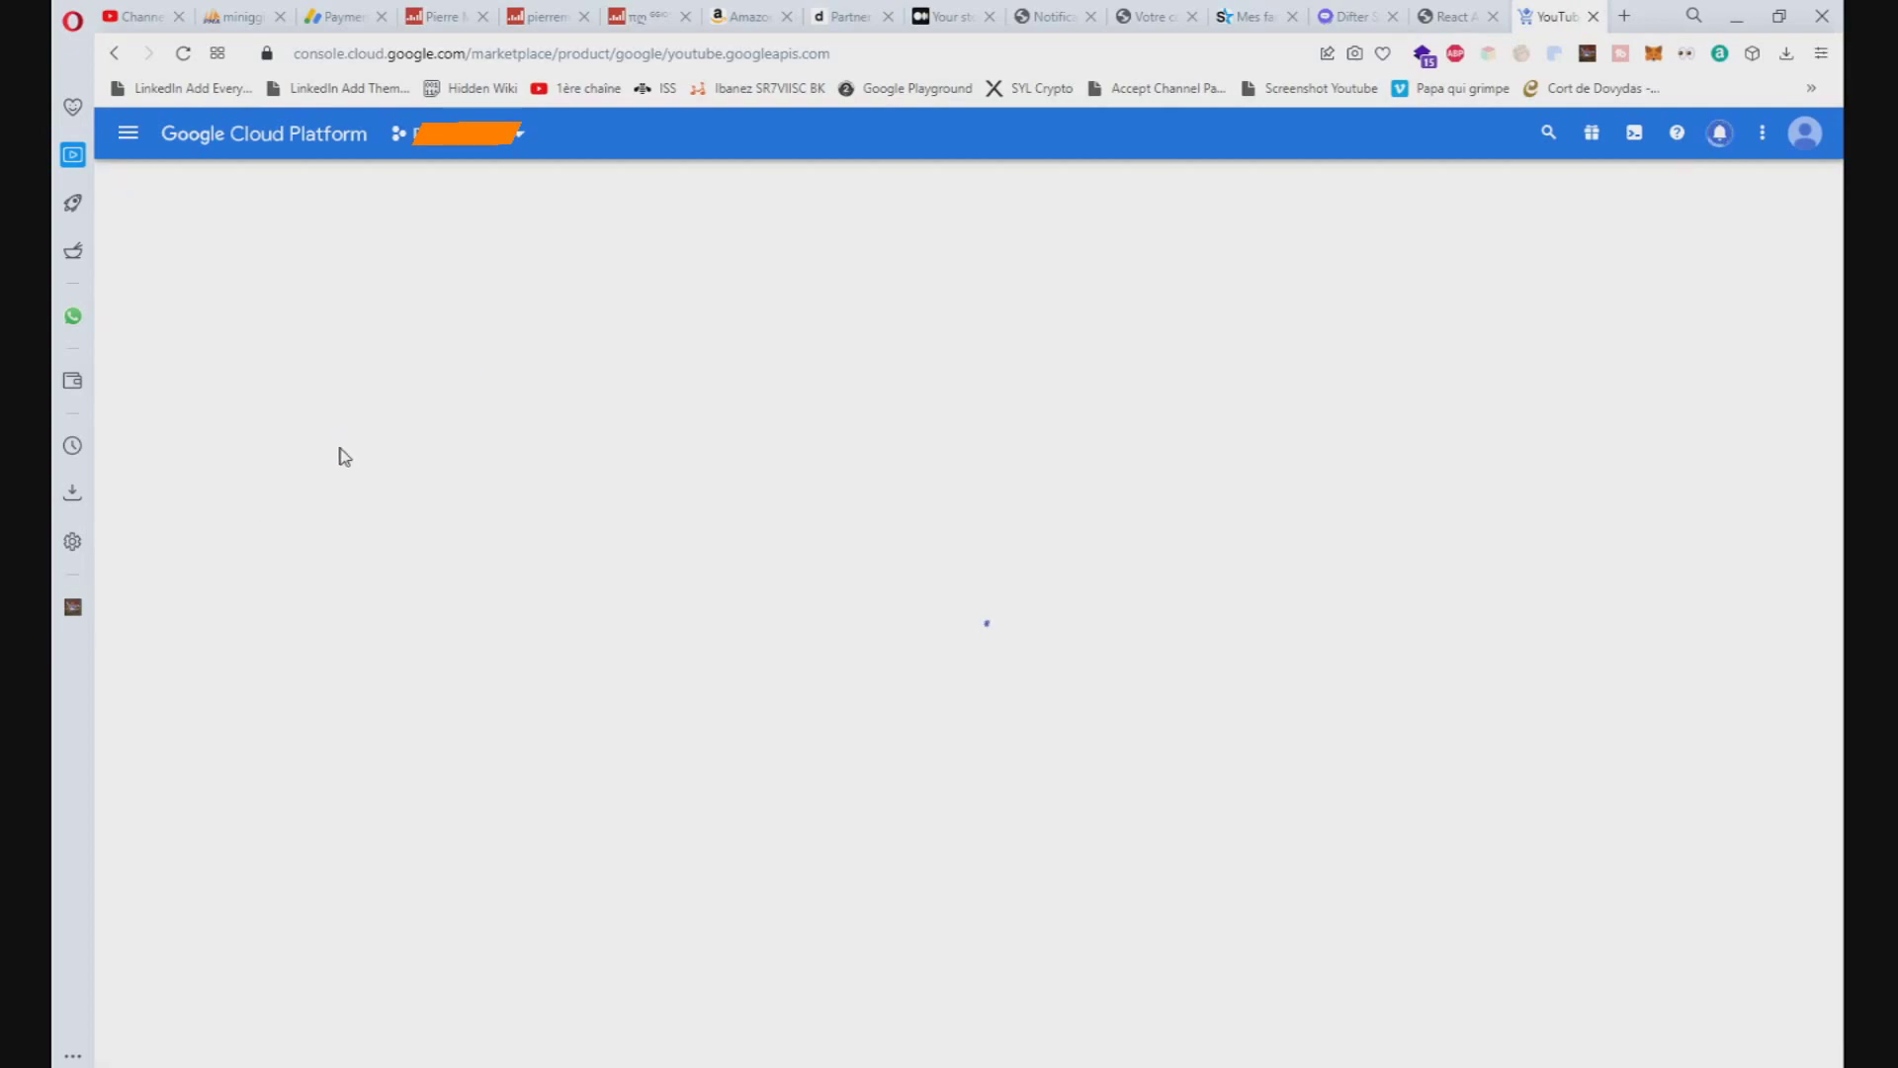
# - Start a new OAuth client ID from the YouTube Data API v3 credentials, with Web application as the application type
pyautogui.click(190, 382)
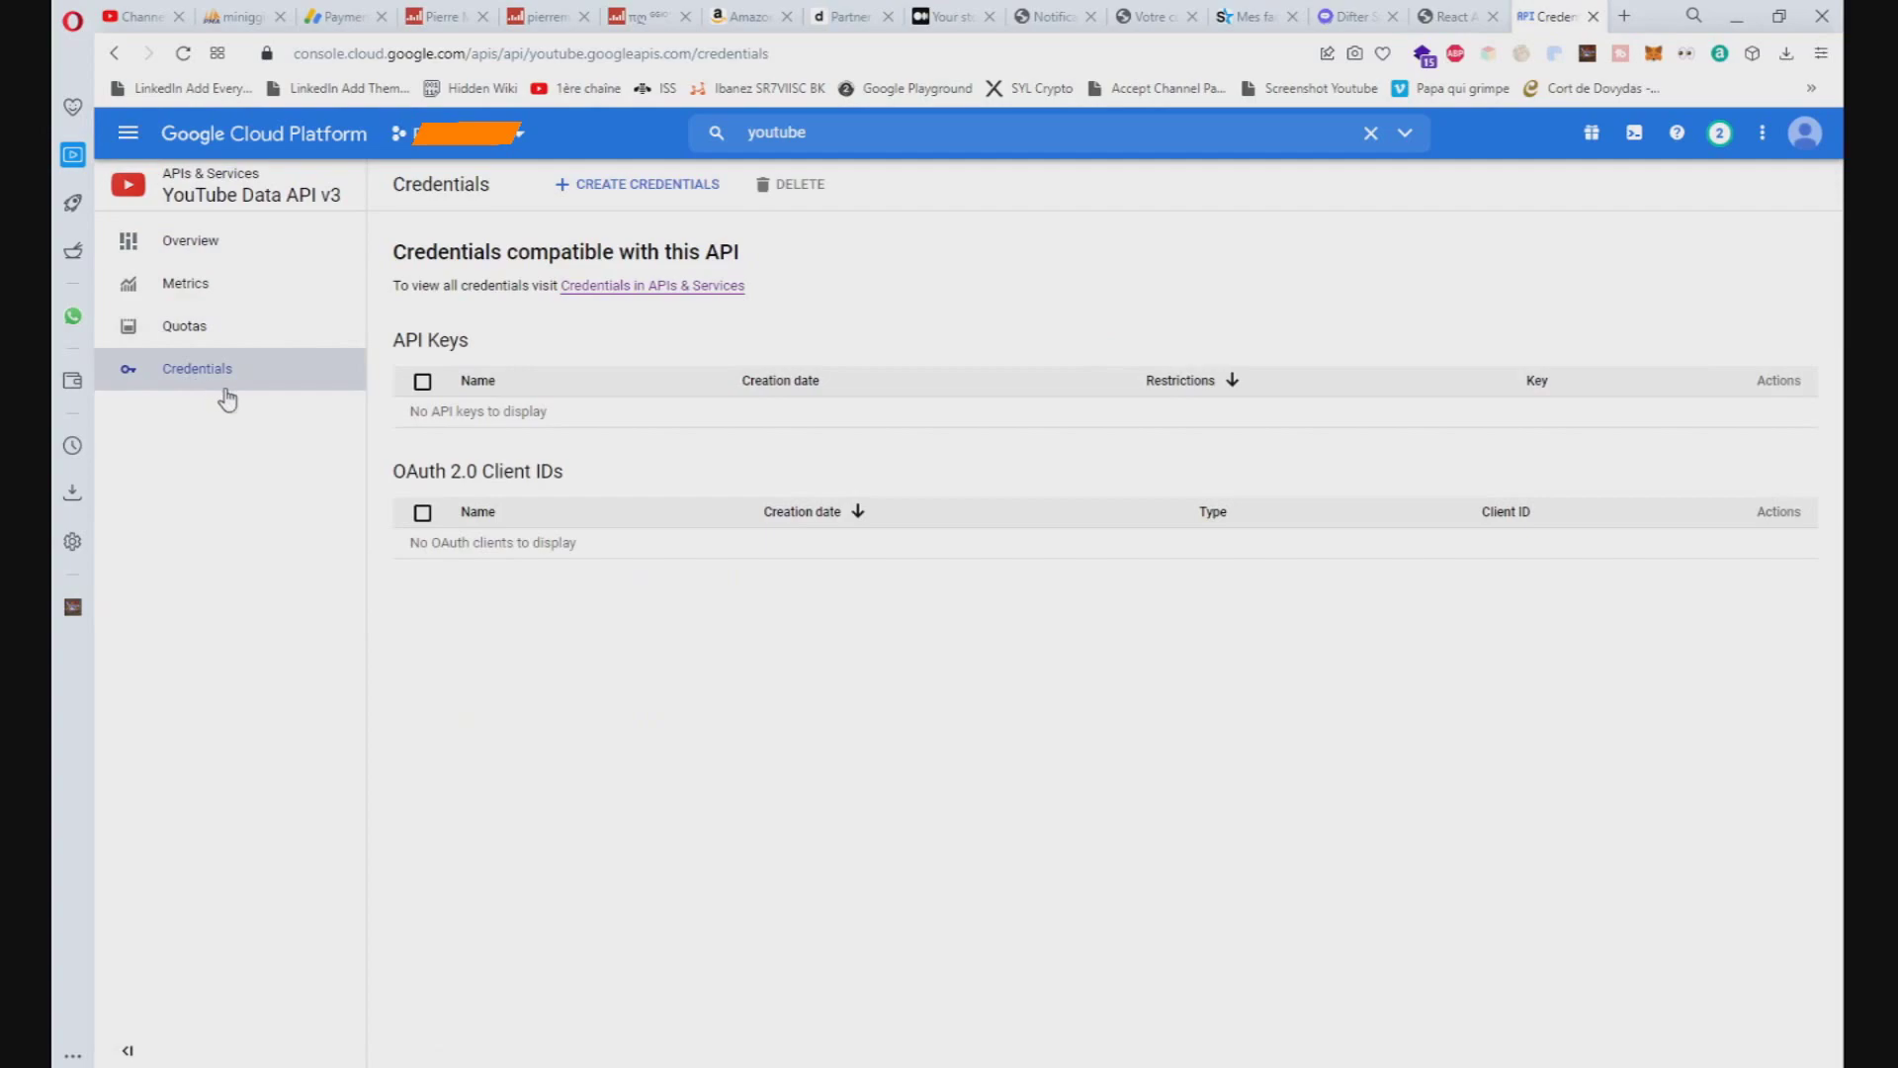
pyautogui.press('super+r')
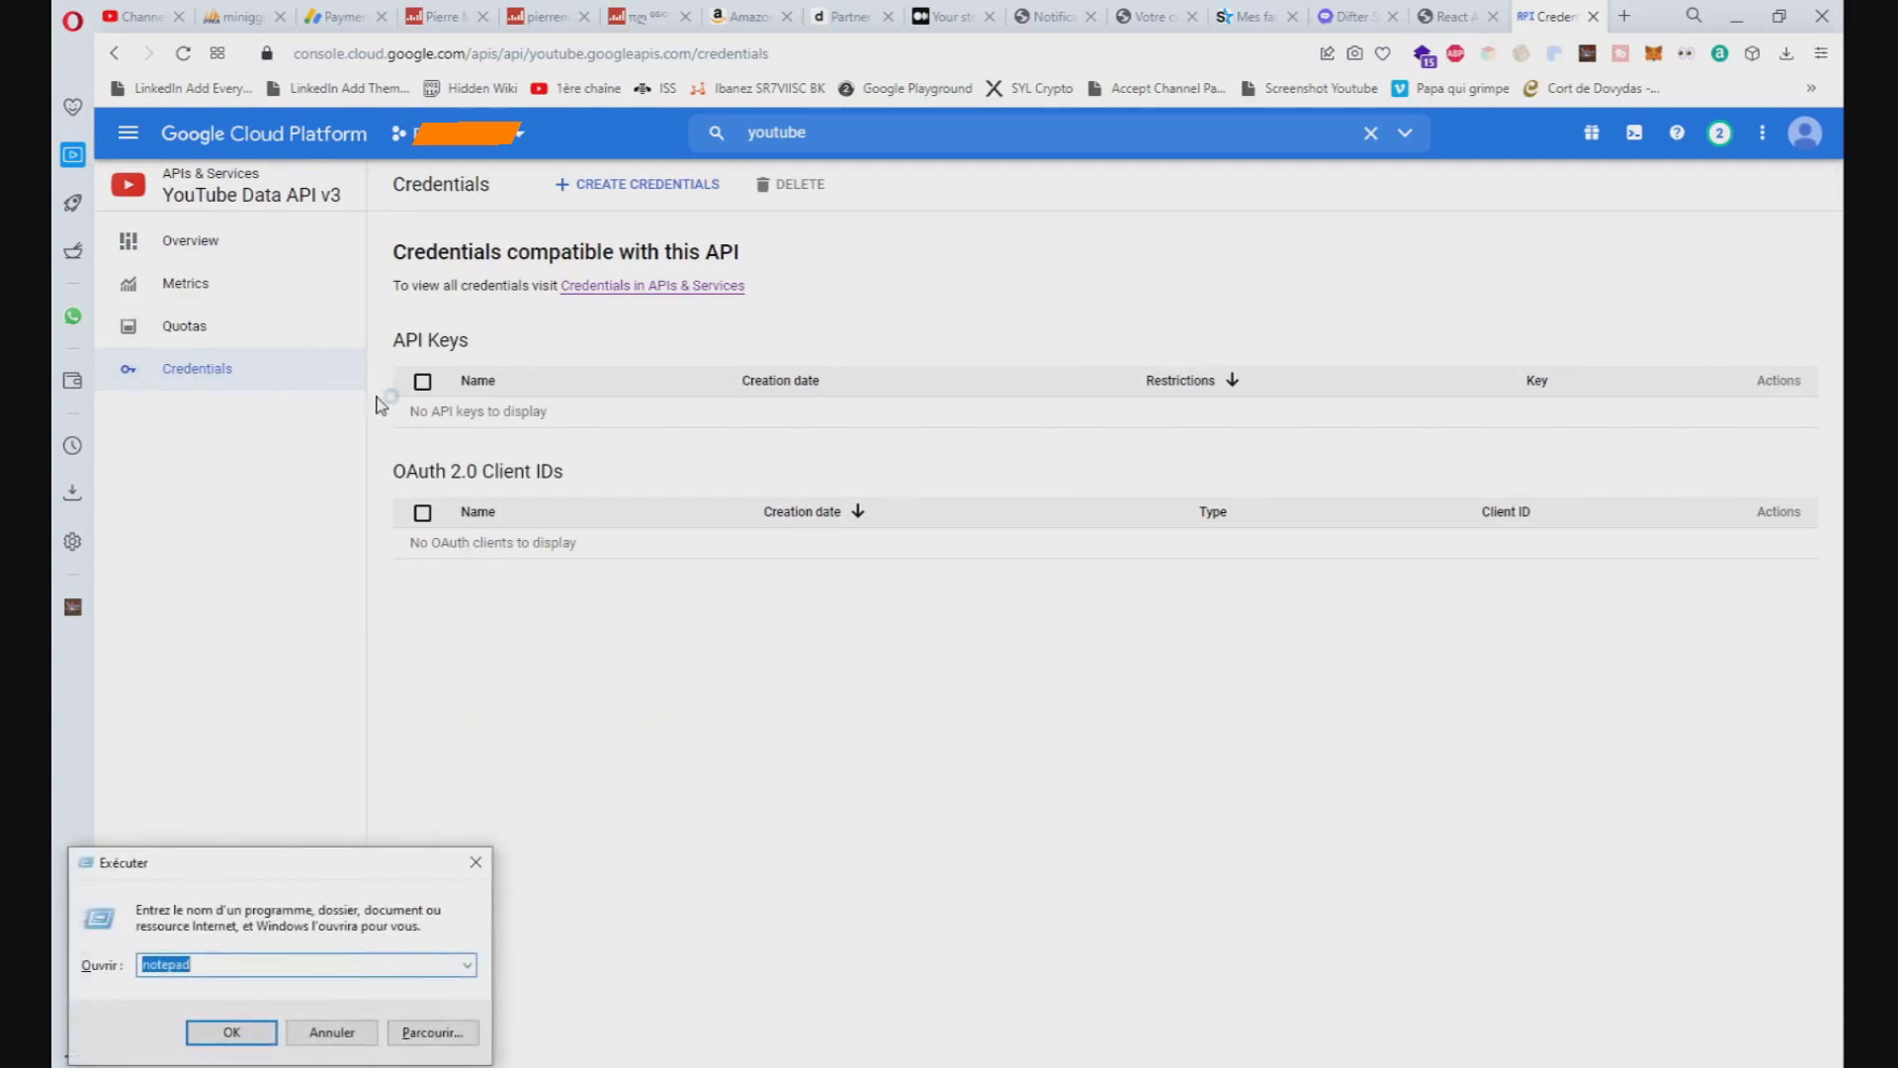
pyautogui.press('Escape')
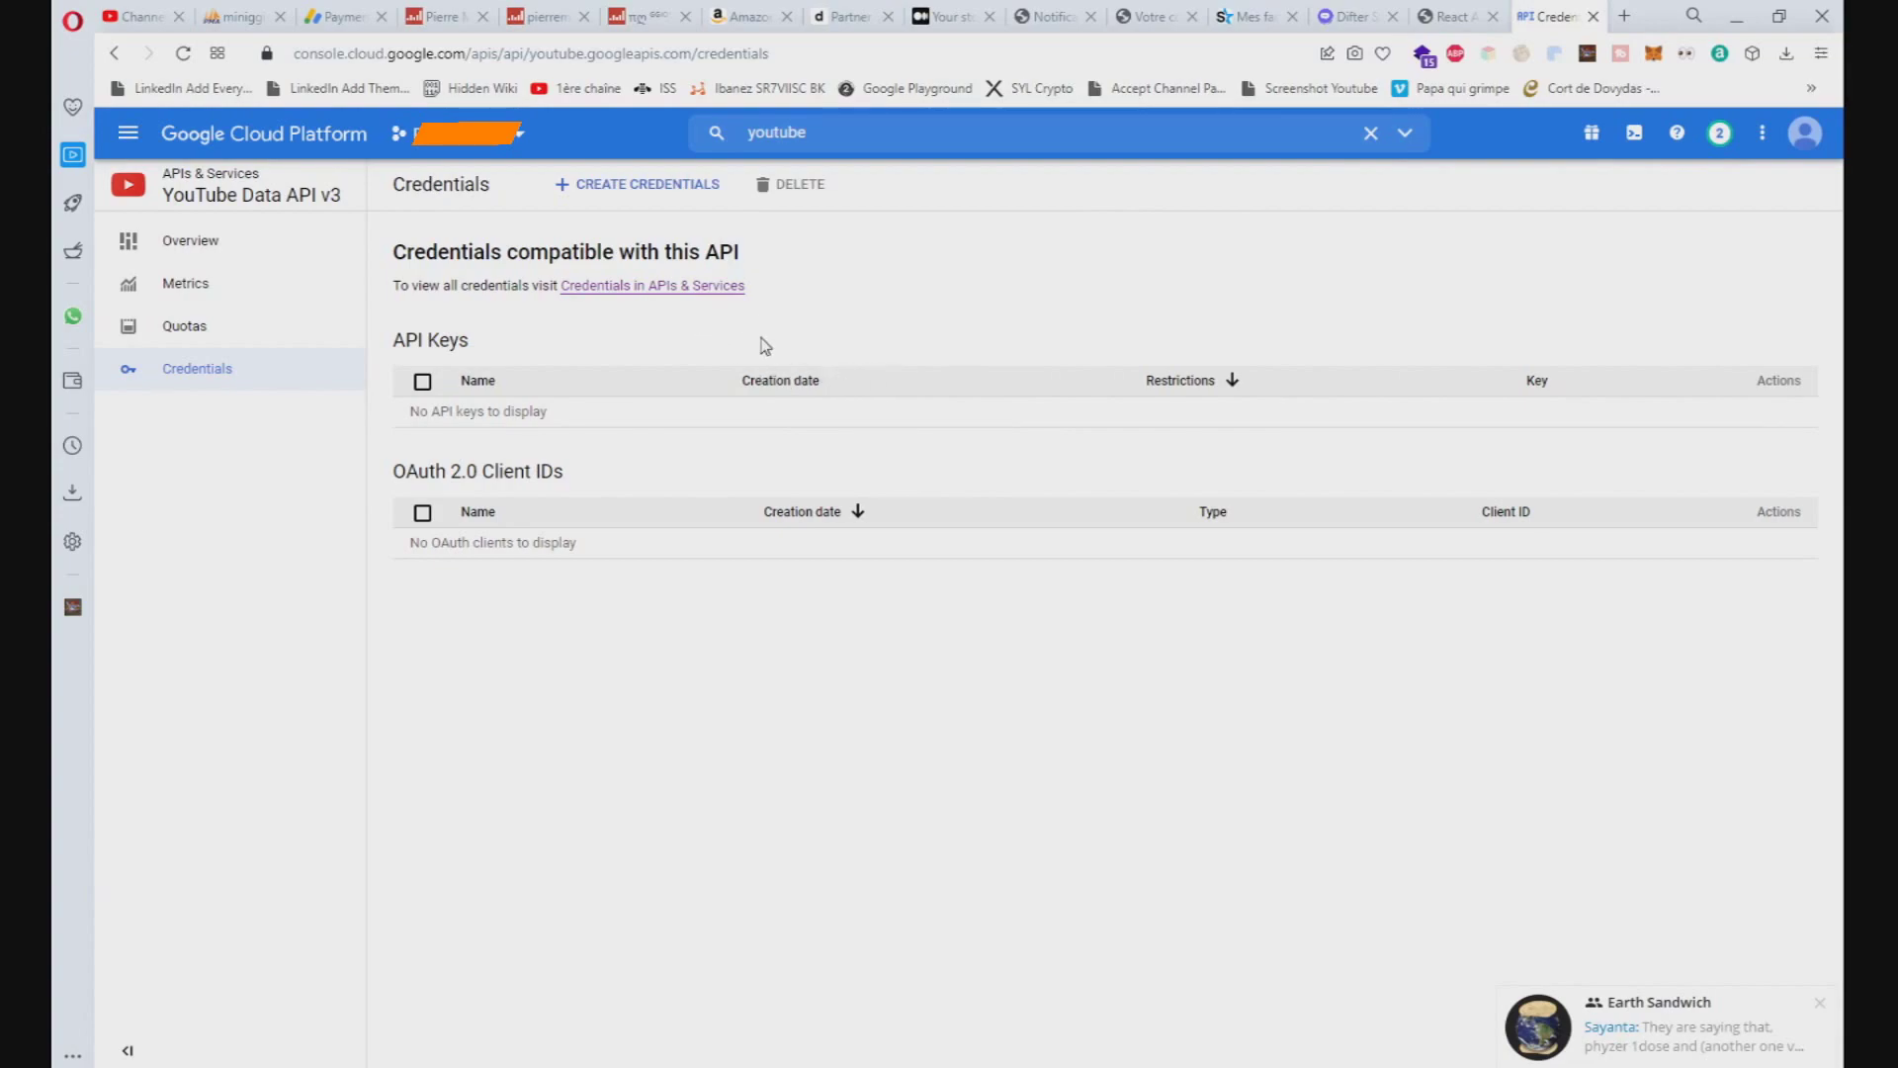
pyautogui.click(682, 188)
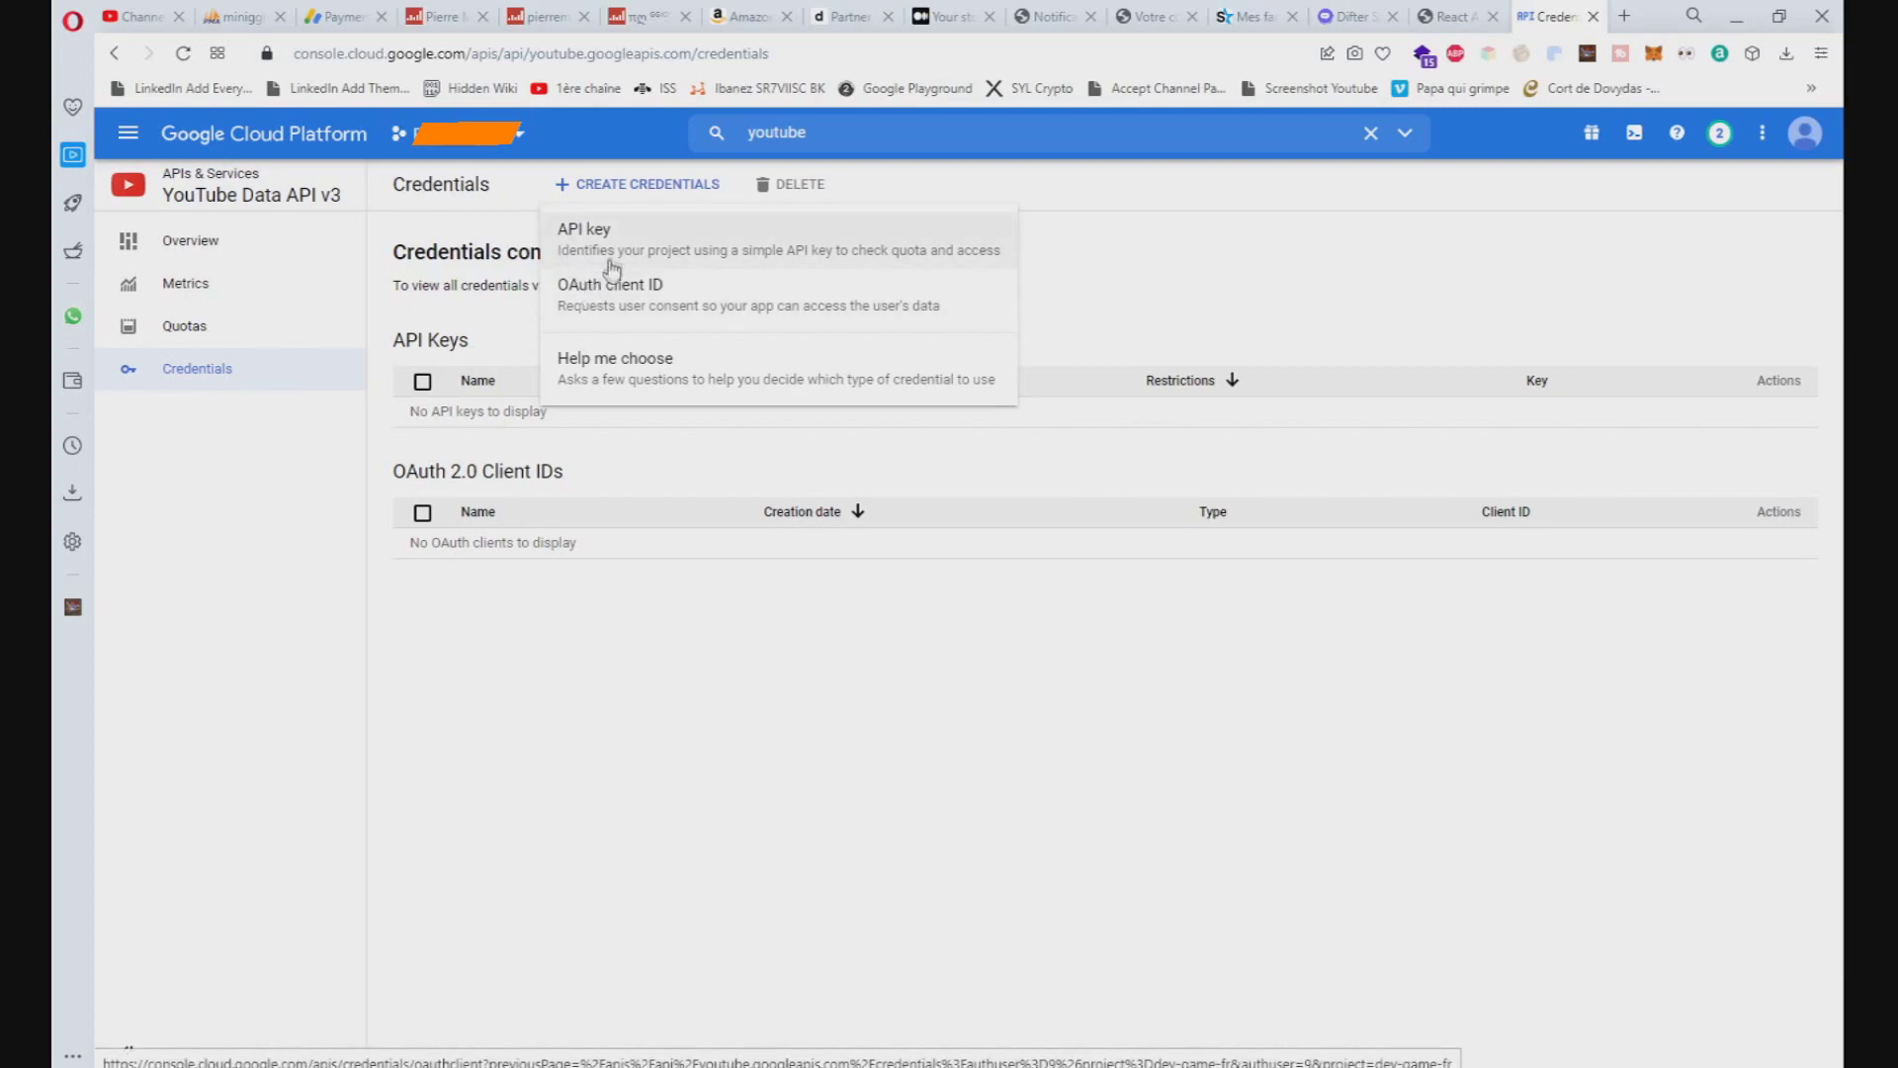
pyautogui.click(617, 310)
pyautogui.click(625, 346)
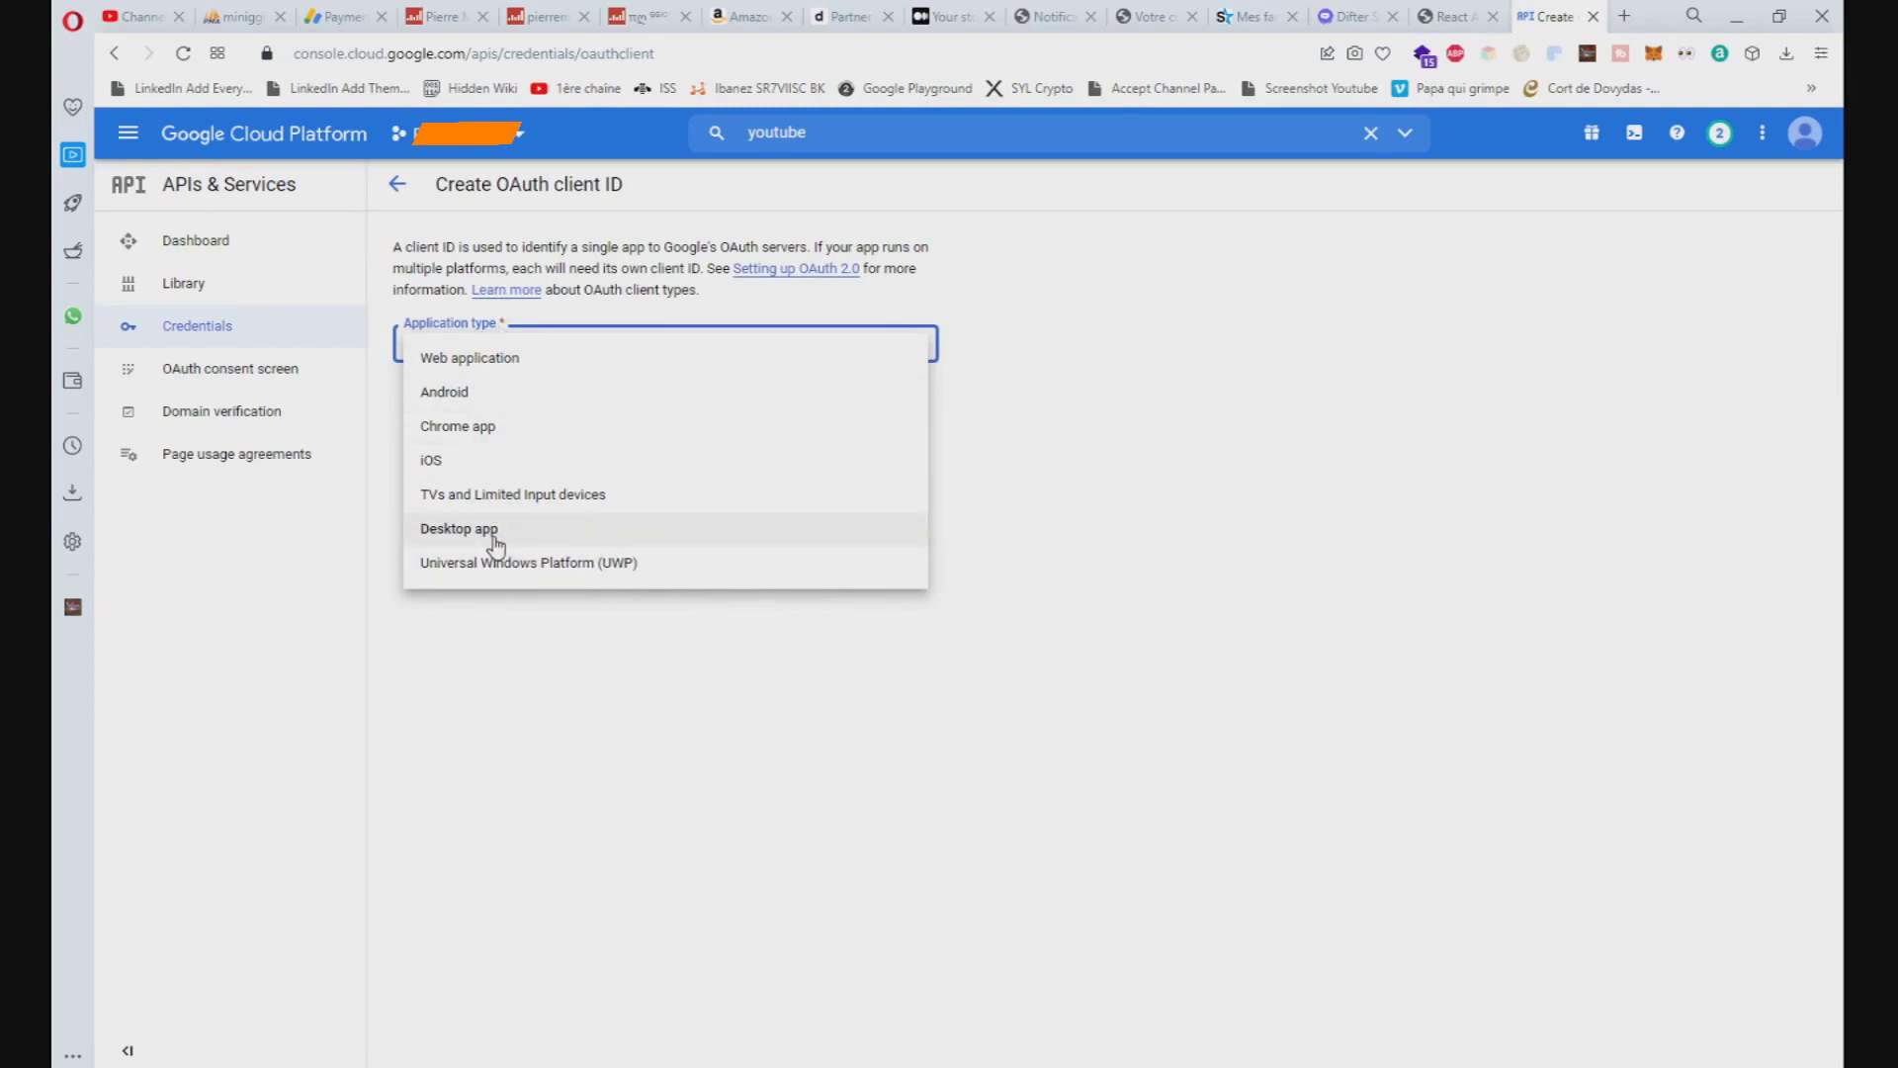
pyautogui.click(605, 366)
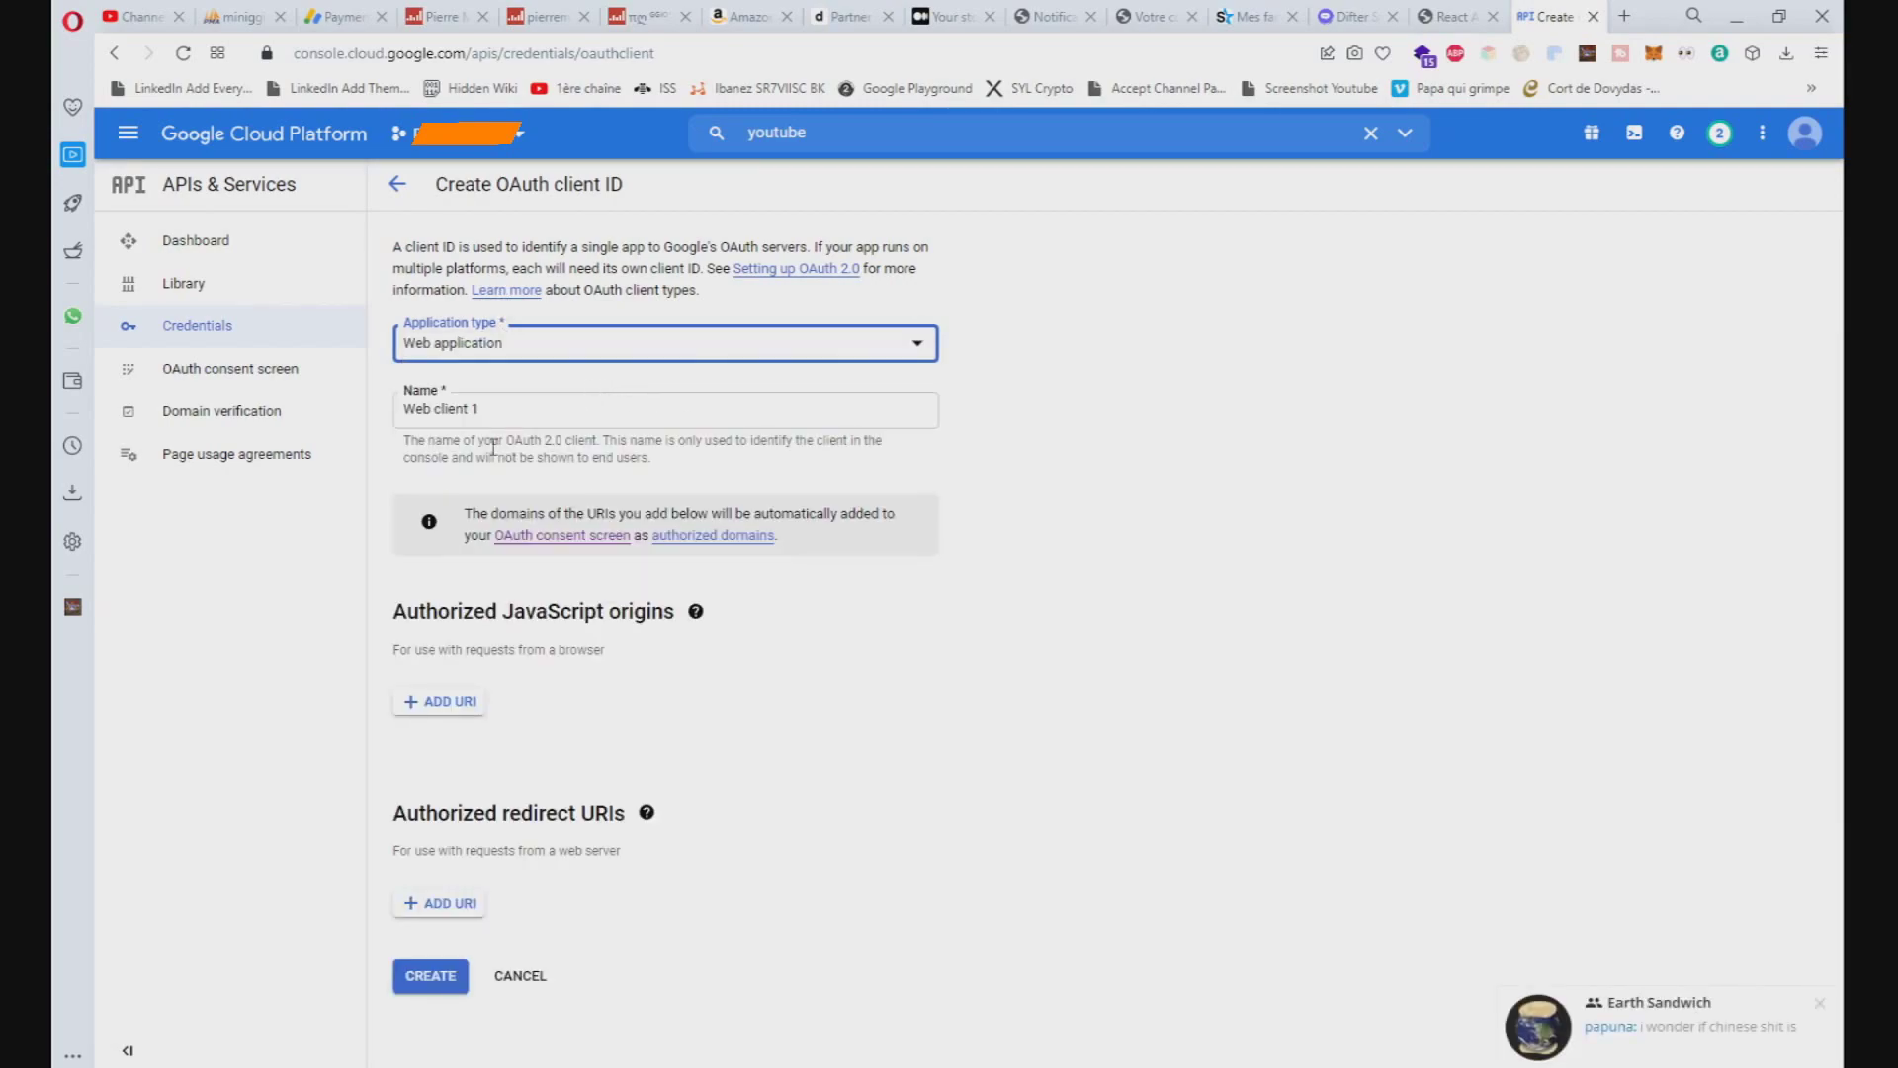
# - Replace the OAuth client's default name with the copied text and check the help for authorized JavaScript origins
pyautogui.click(519, 406)
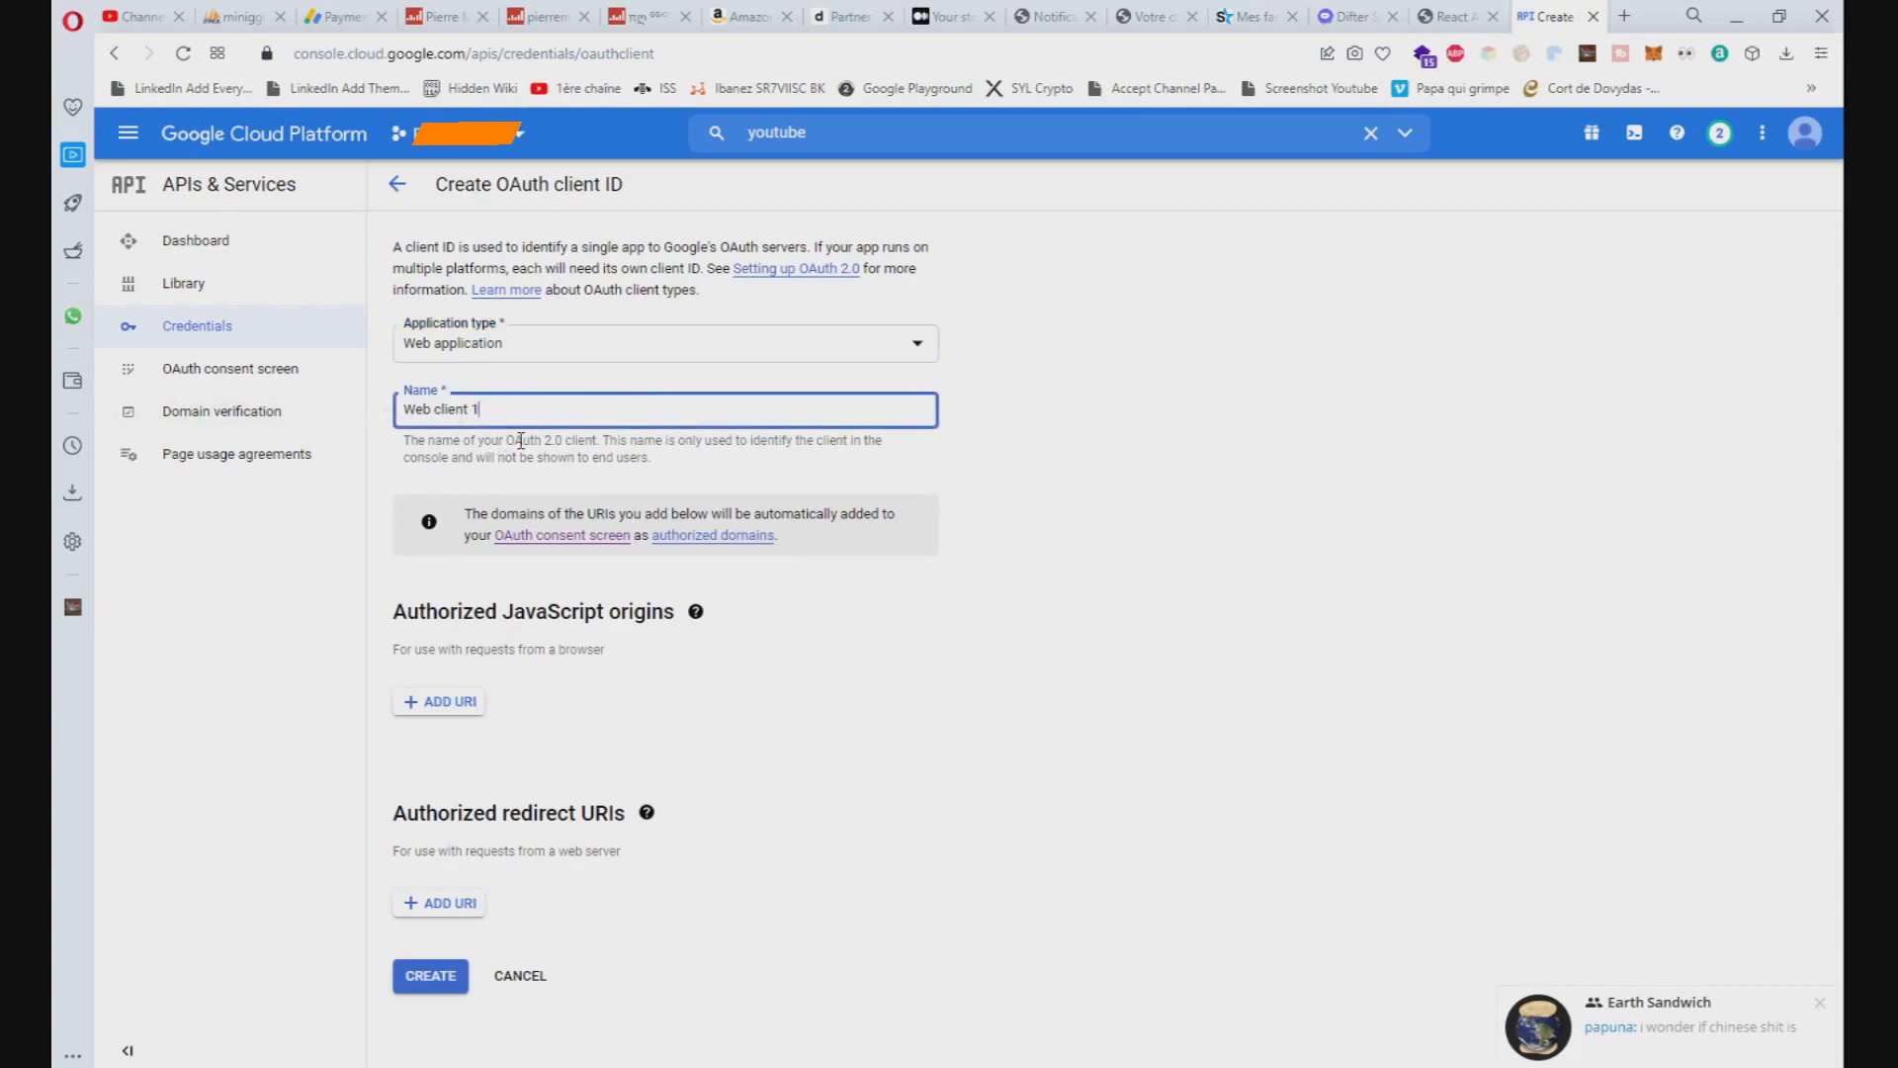
pyautogui.moveTo(520, 440); pyautogui.dragTo(398, 409)
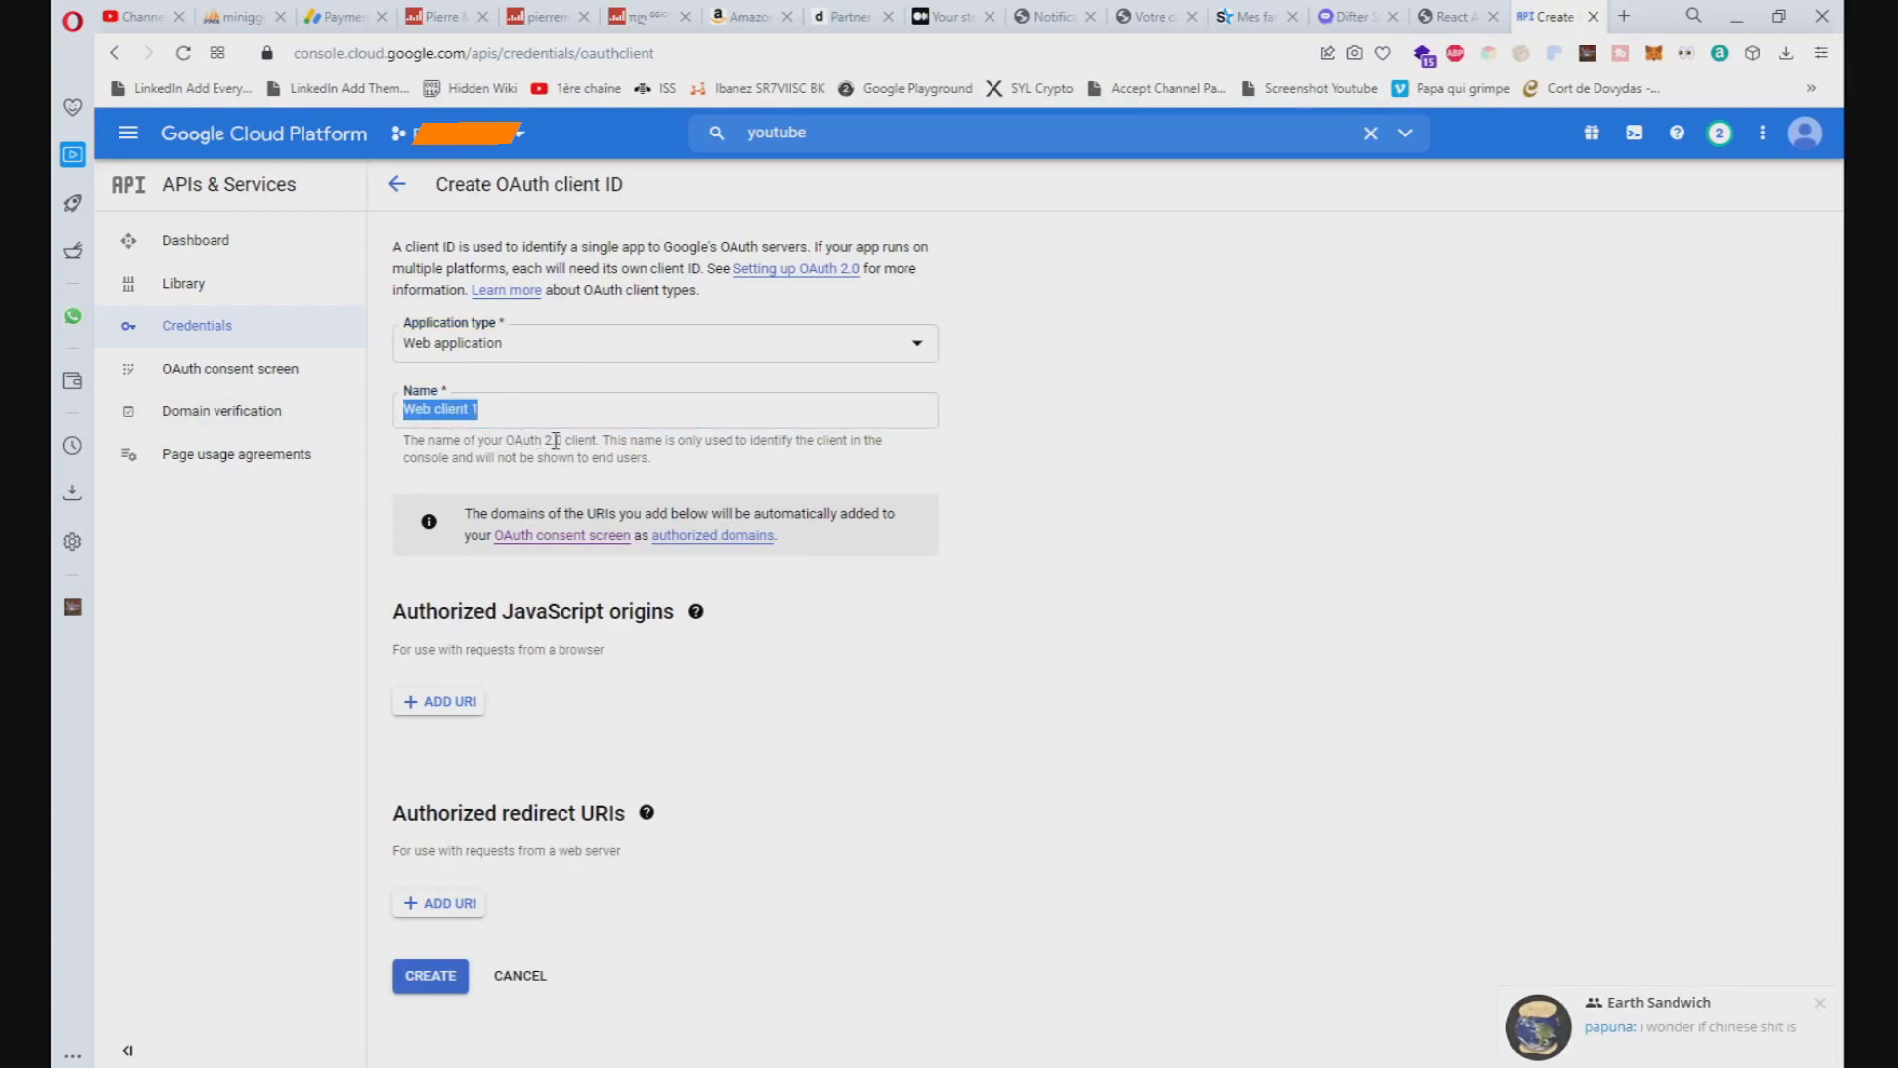
pyautogui.hotkey('ctrl', 'v')
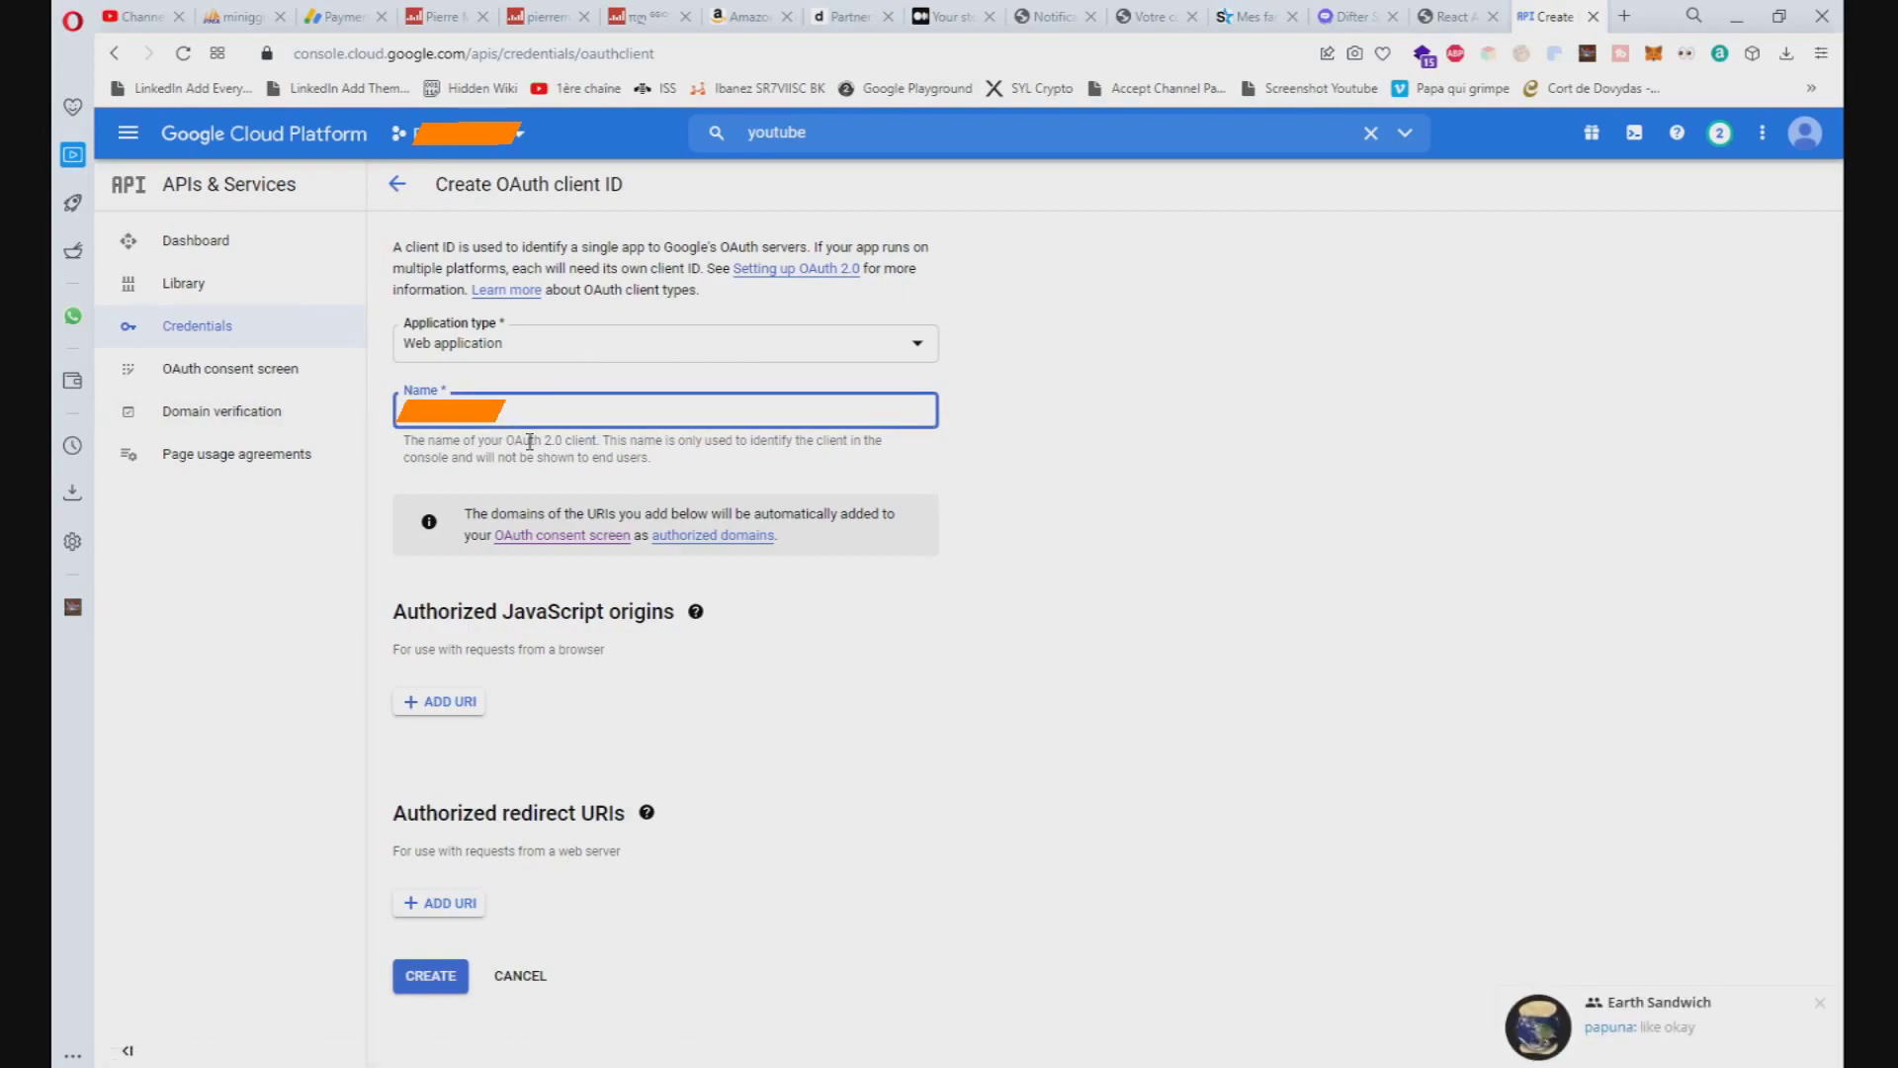
pyautogui.click(696, 611)
pyautogui.click(875, 666)
pyautogui.moveTo(696, 611)
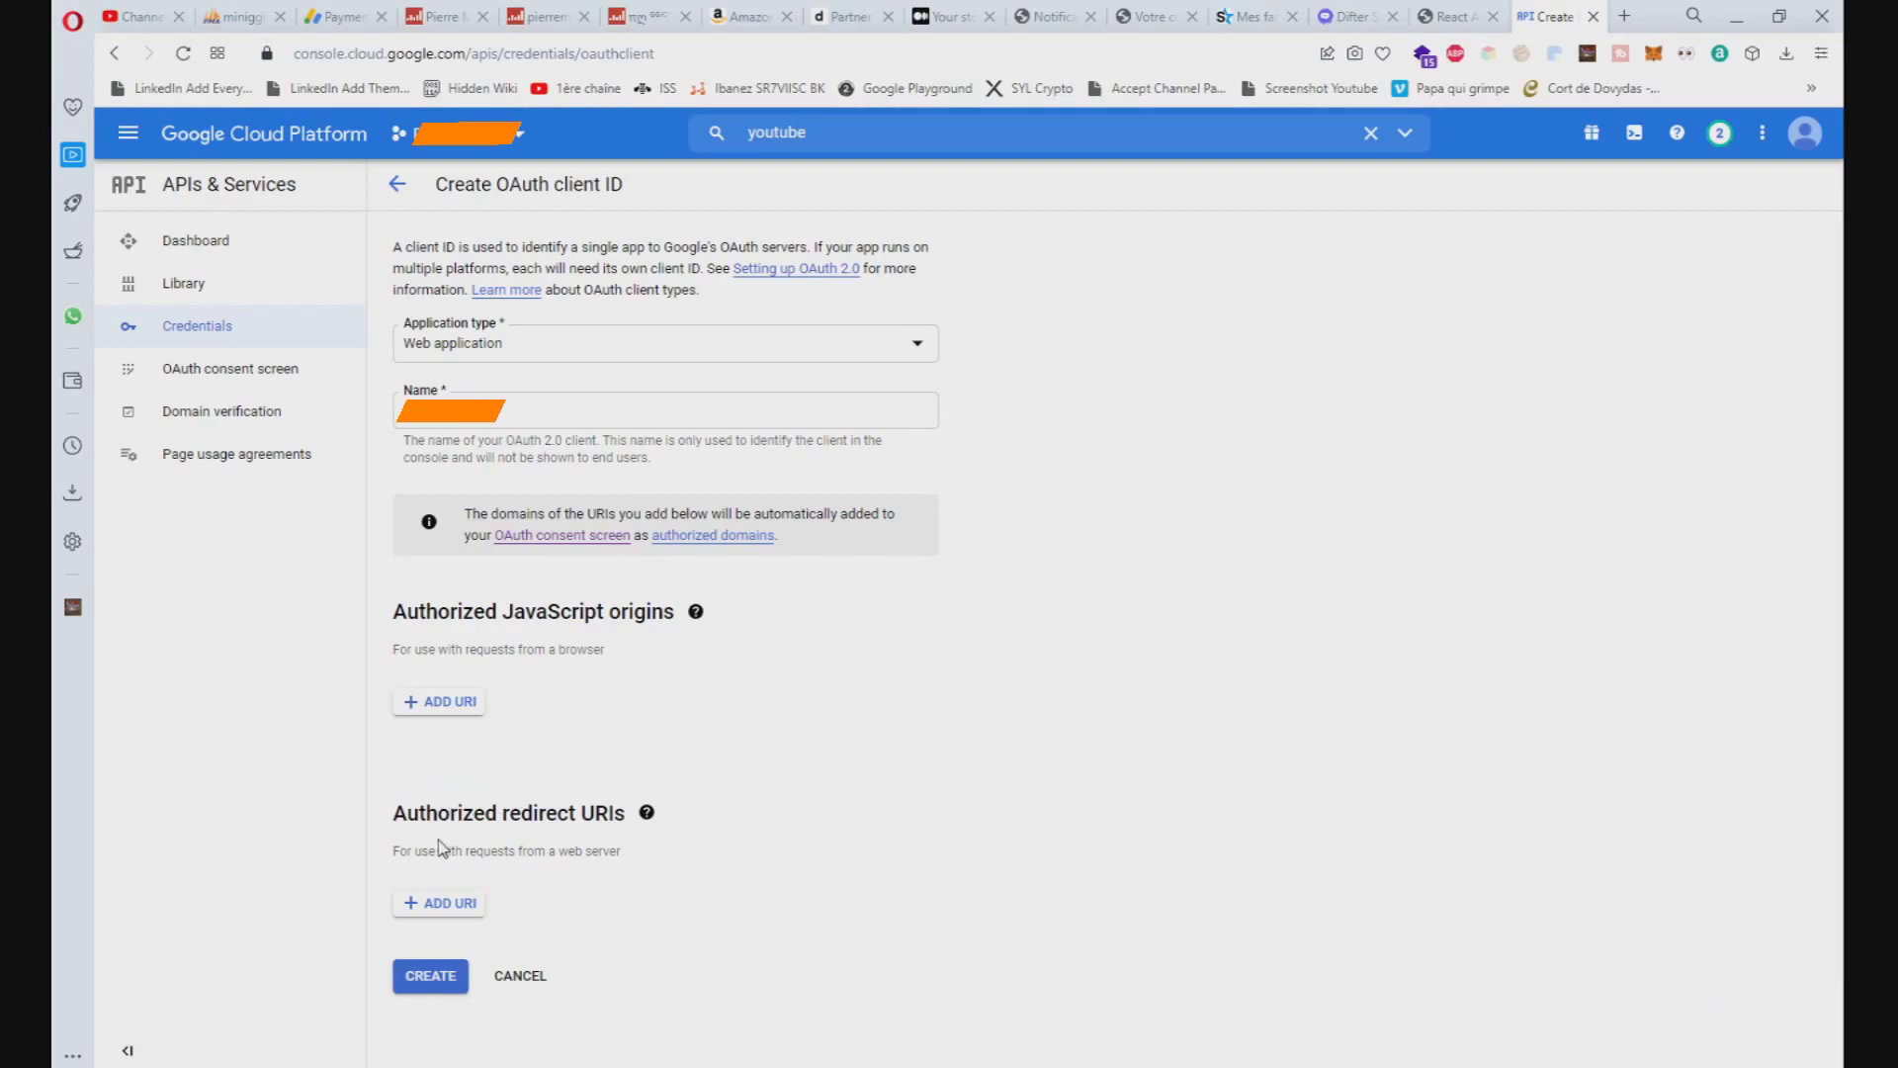
pyautogui.click(445, 904)
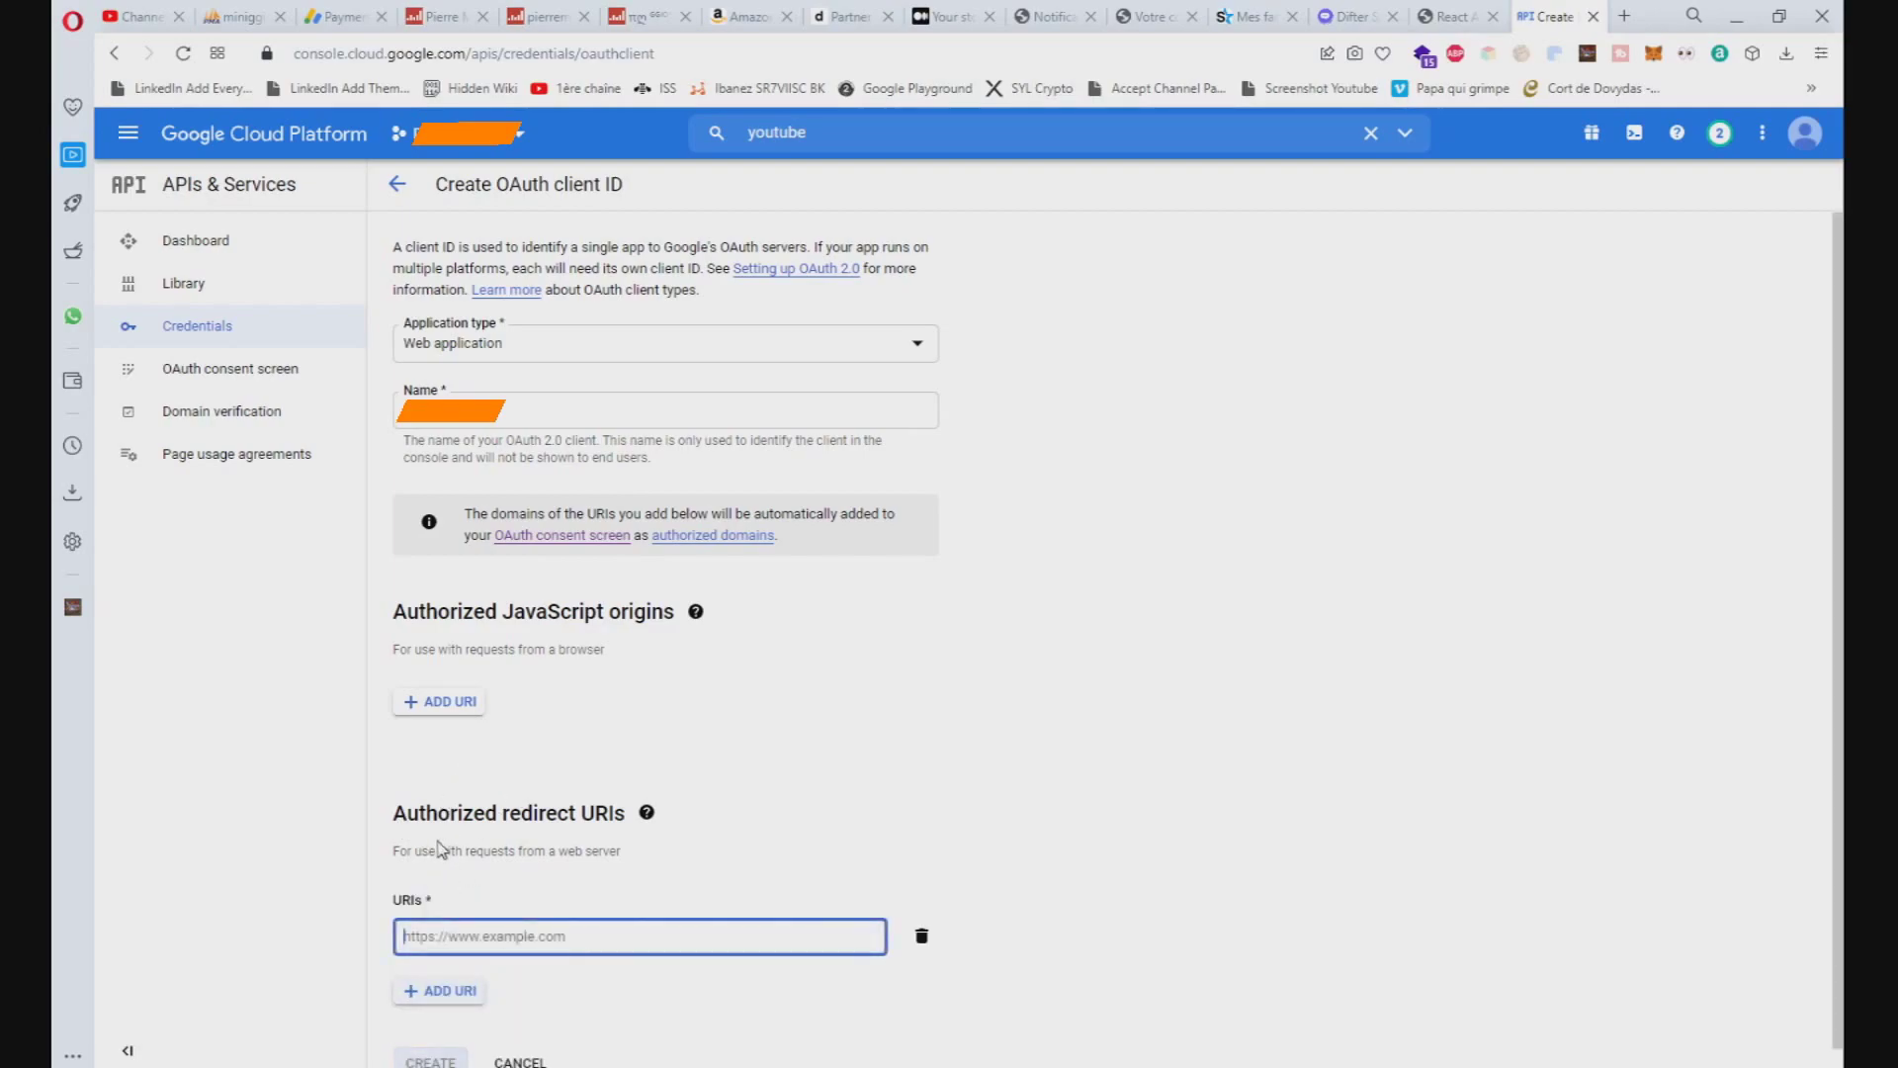
pyautogui.click(1622, 20)
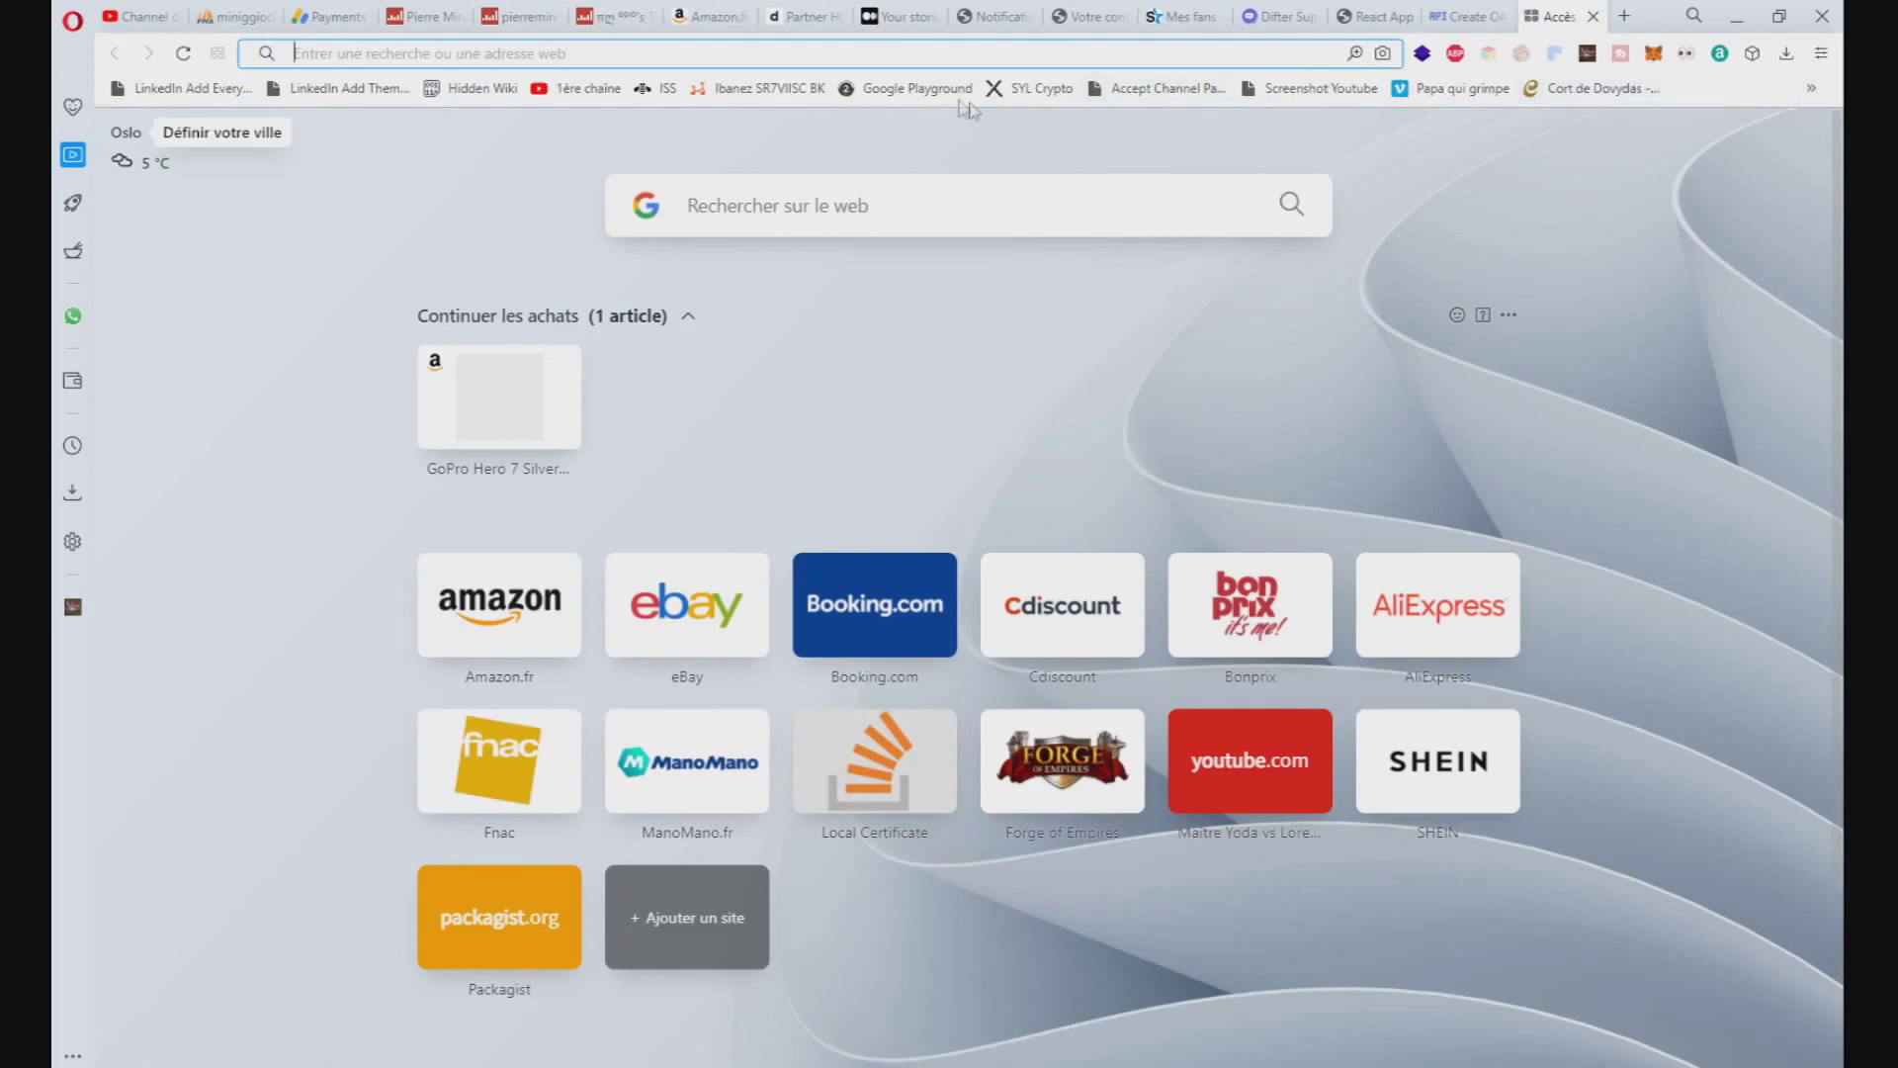
pyautogui.click(908, 88)
pyautogui.hotkey('ctrl', 'l')
pyautogui.hotkey('ctrl', 'c')
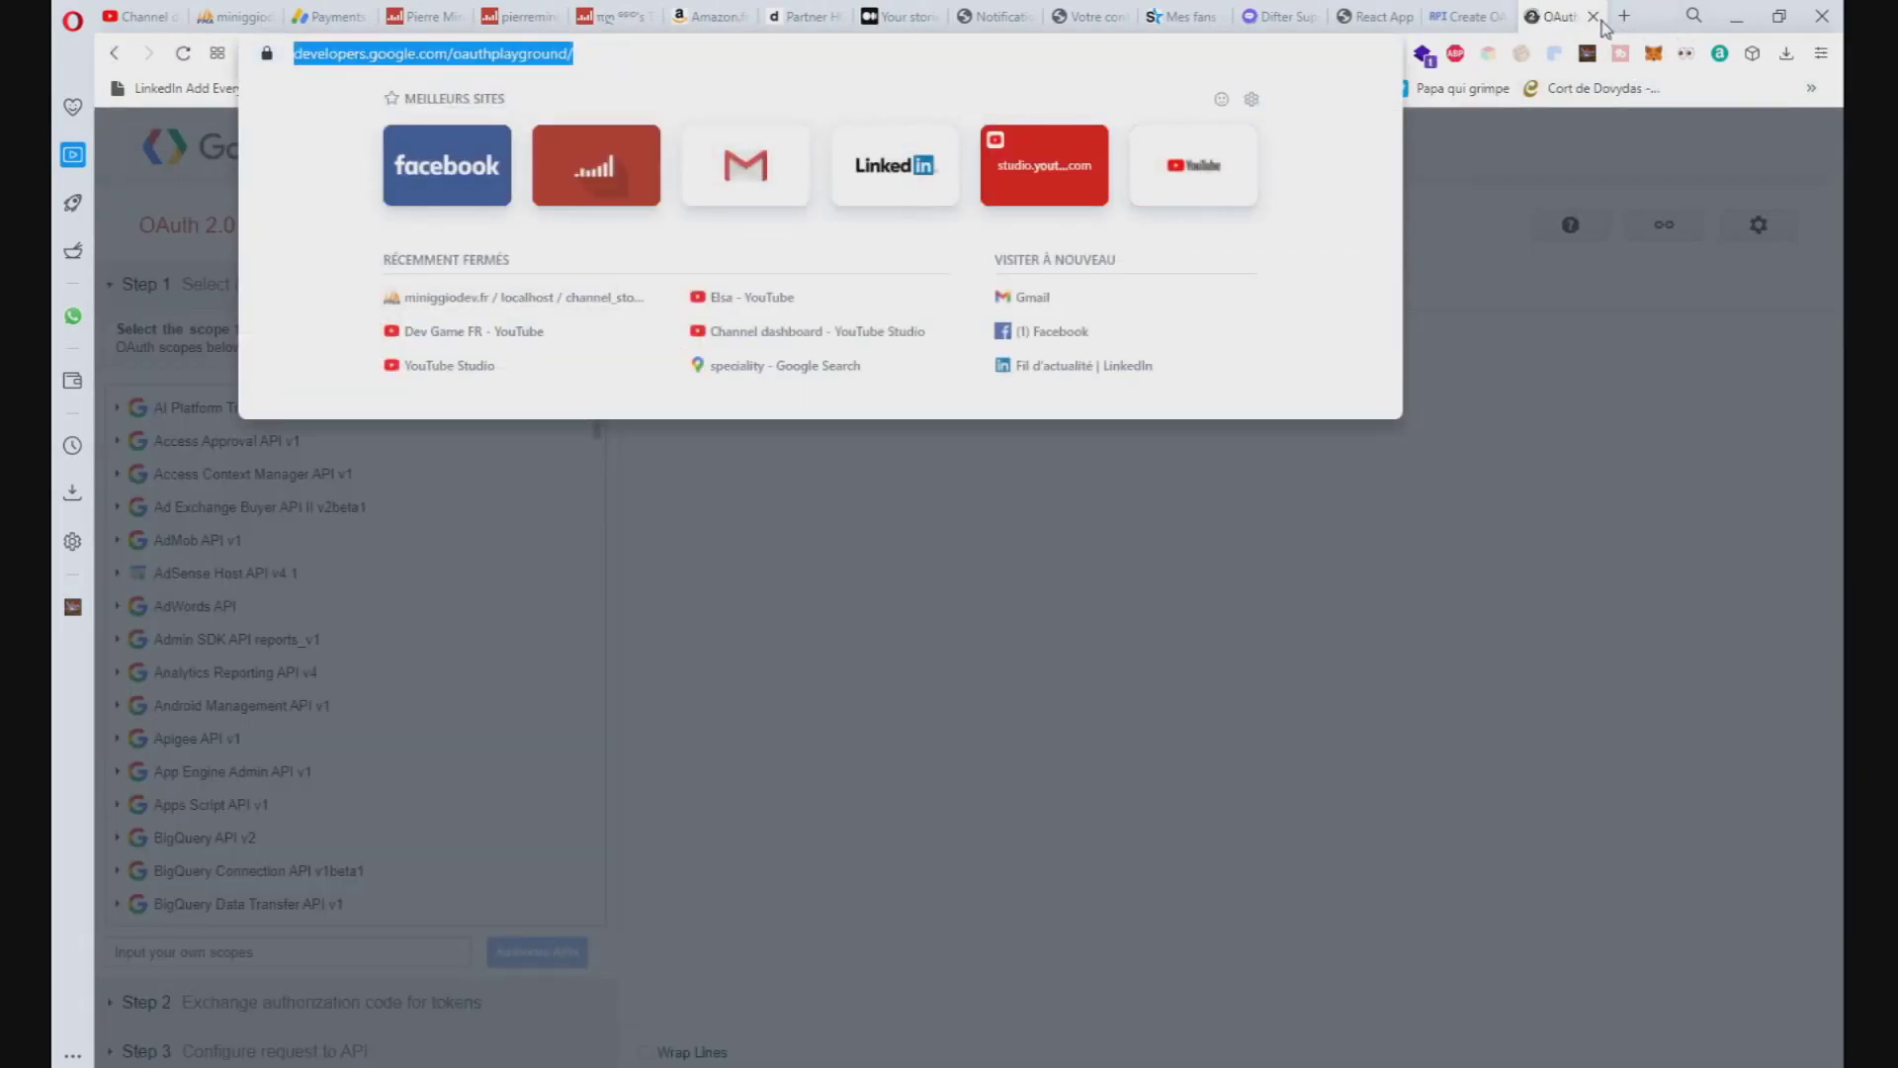
pyautogui.click(1593, 18)
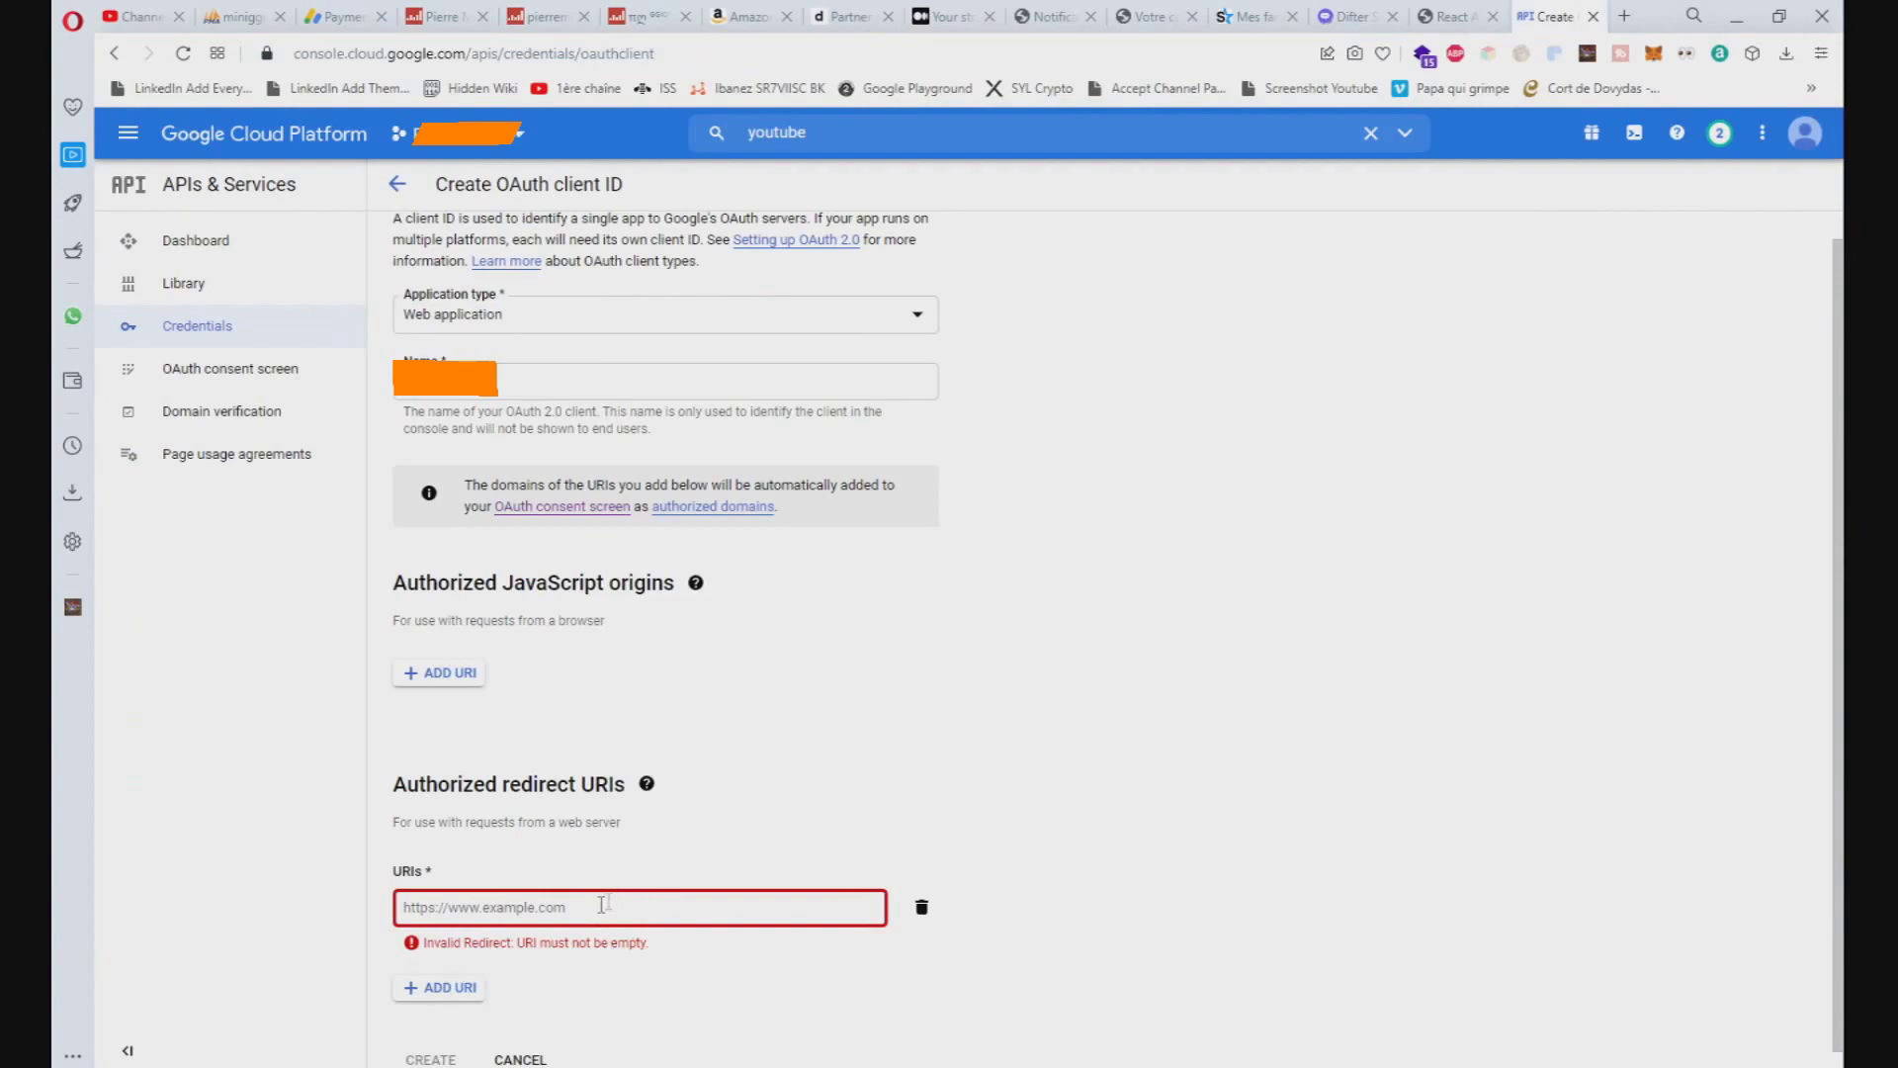
pyautogui.hotkey('ctrl', 'v')
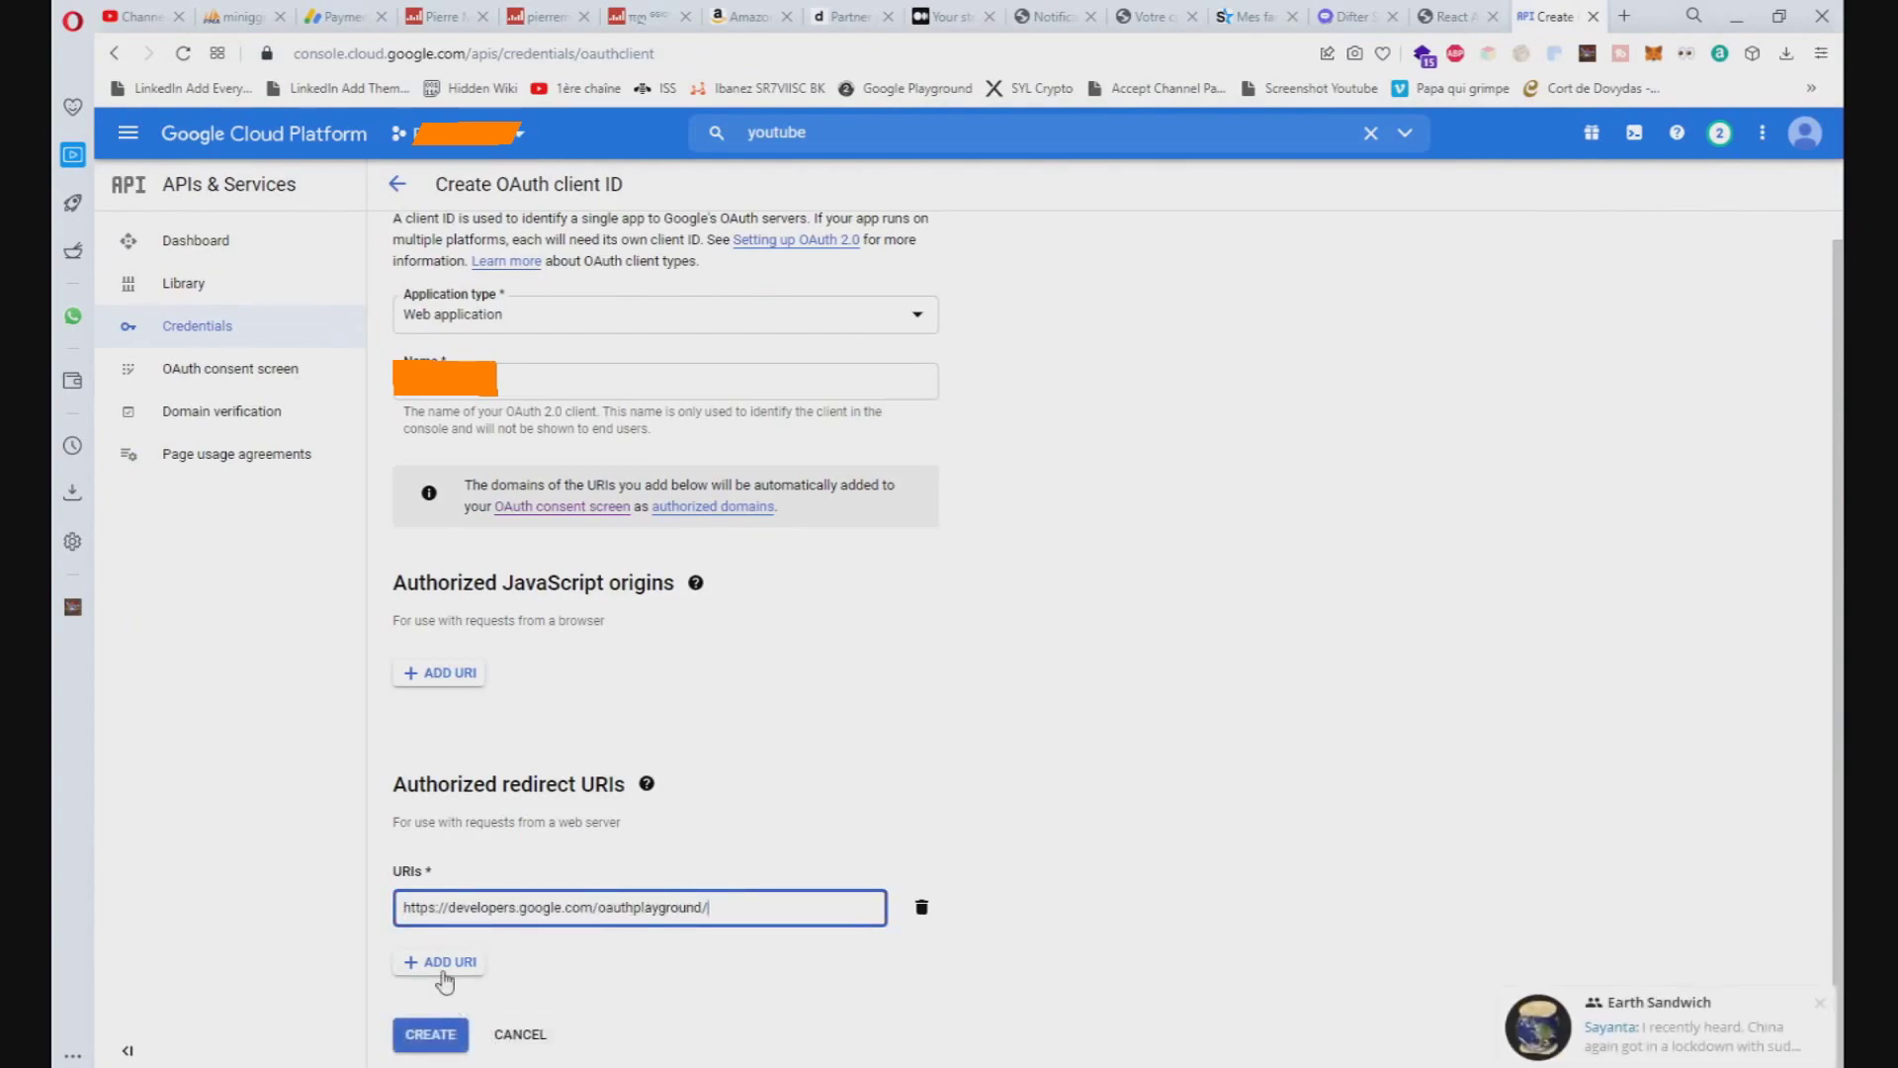
pyautogui.click(440, 986)
pyautogui.hotkey('ctrl', 'v')
pyautogui.press('BackSpace')
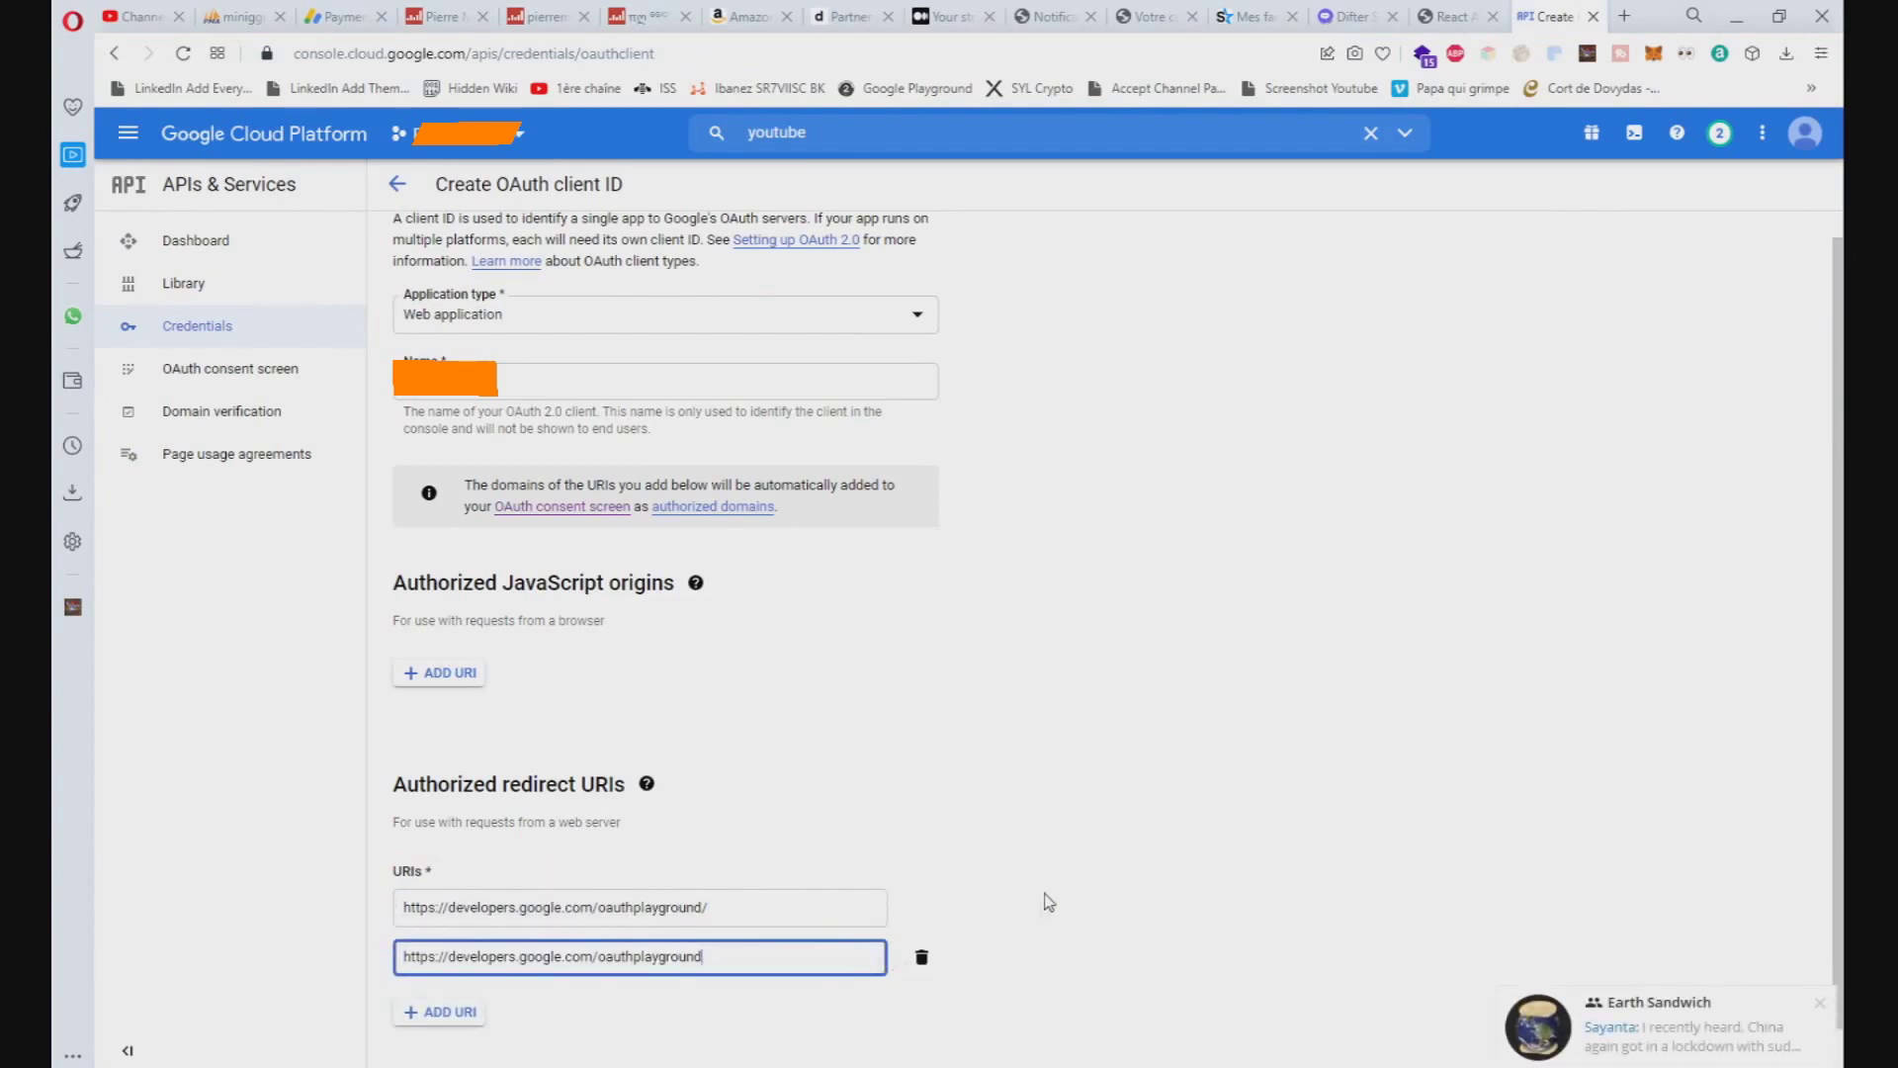
pyautogui.click(922, 932)
pyautogui.scroll(-1, 692, 972)
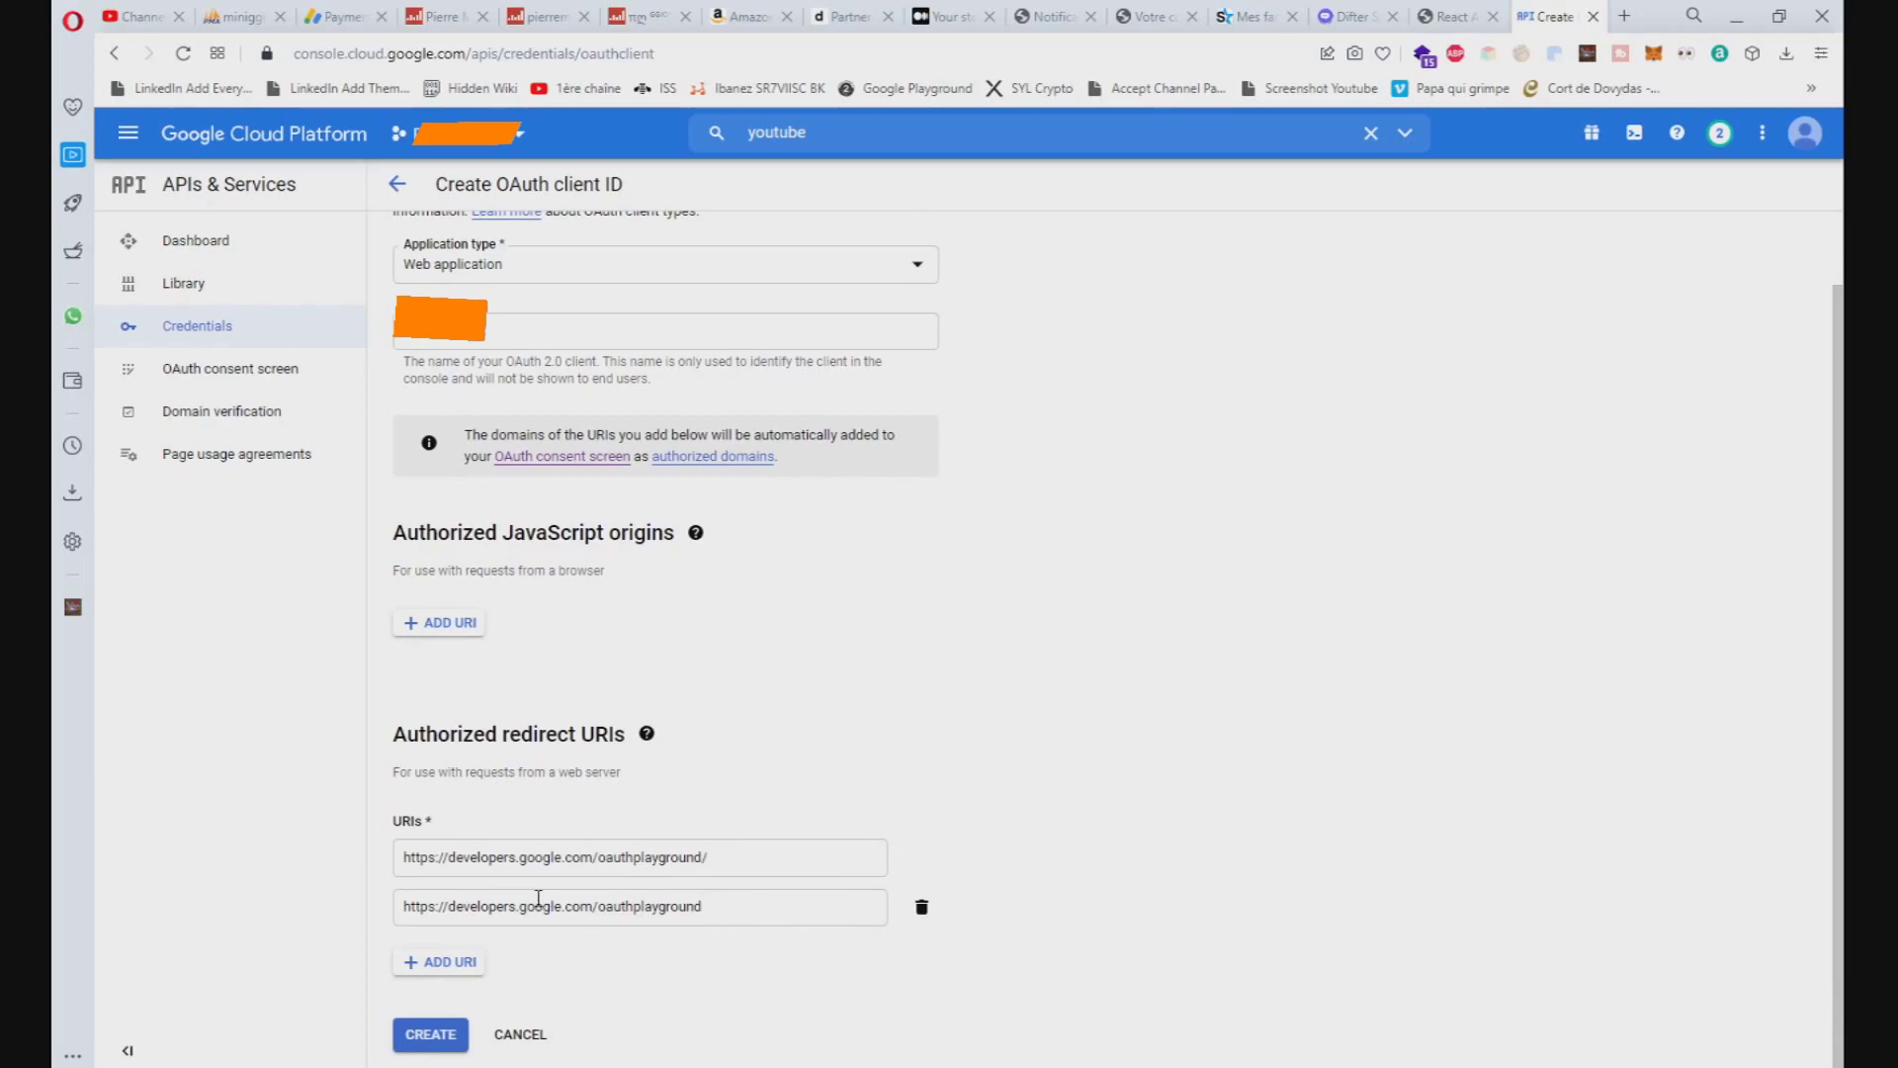
pyautogui.click(449, 1020)
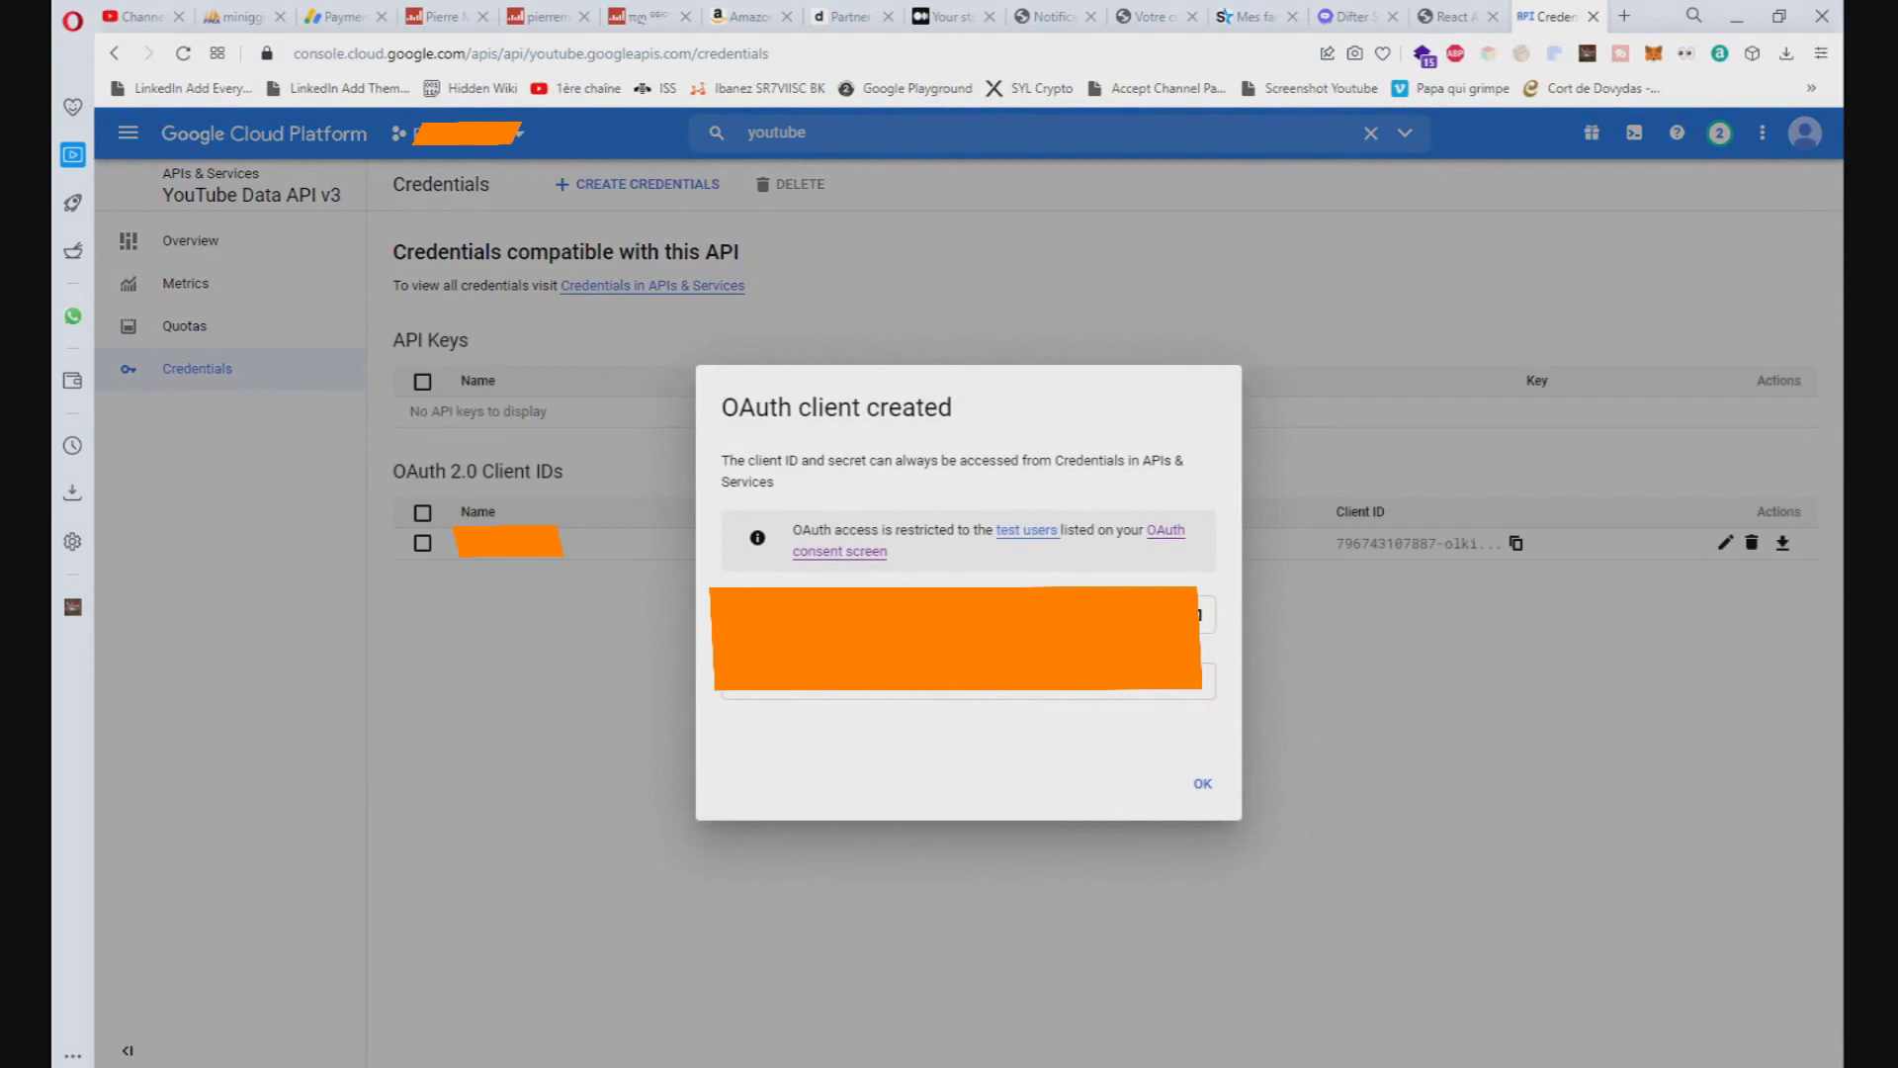
# - Copy the new OAuth client's ID and client secret, and dismiss the creation notice
pyautogui.click(1204, 614)
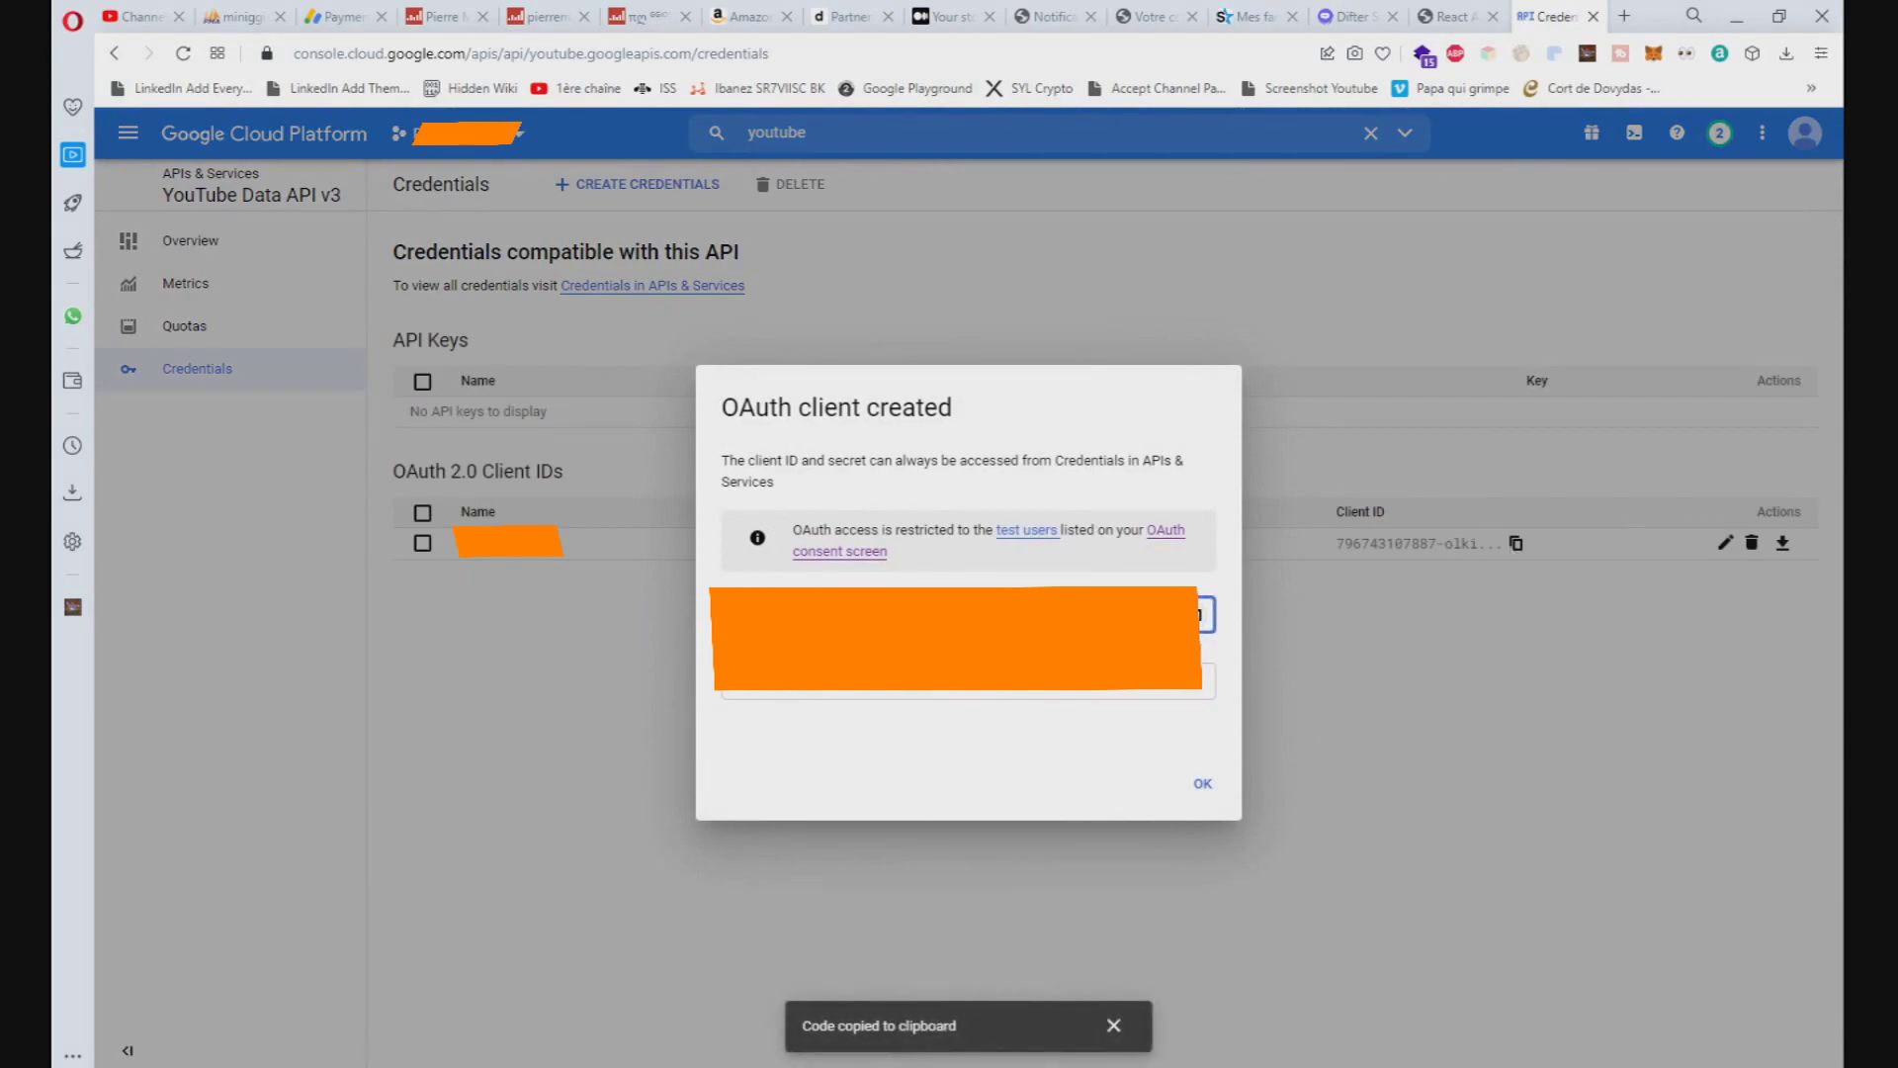
pyautogui.click(1204, 681)
pyautogui.click(1201, 783)
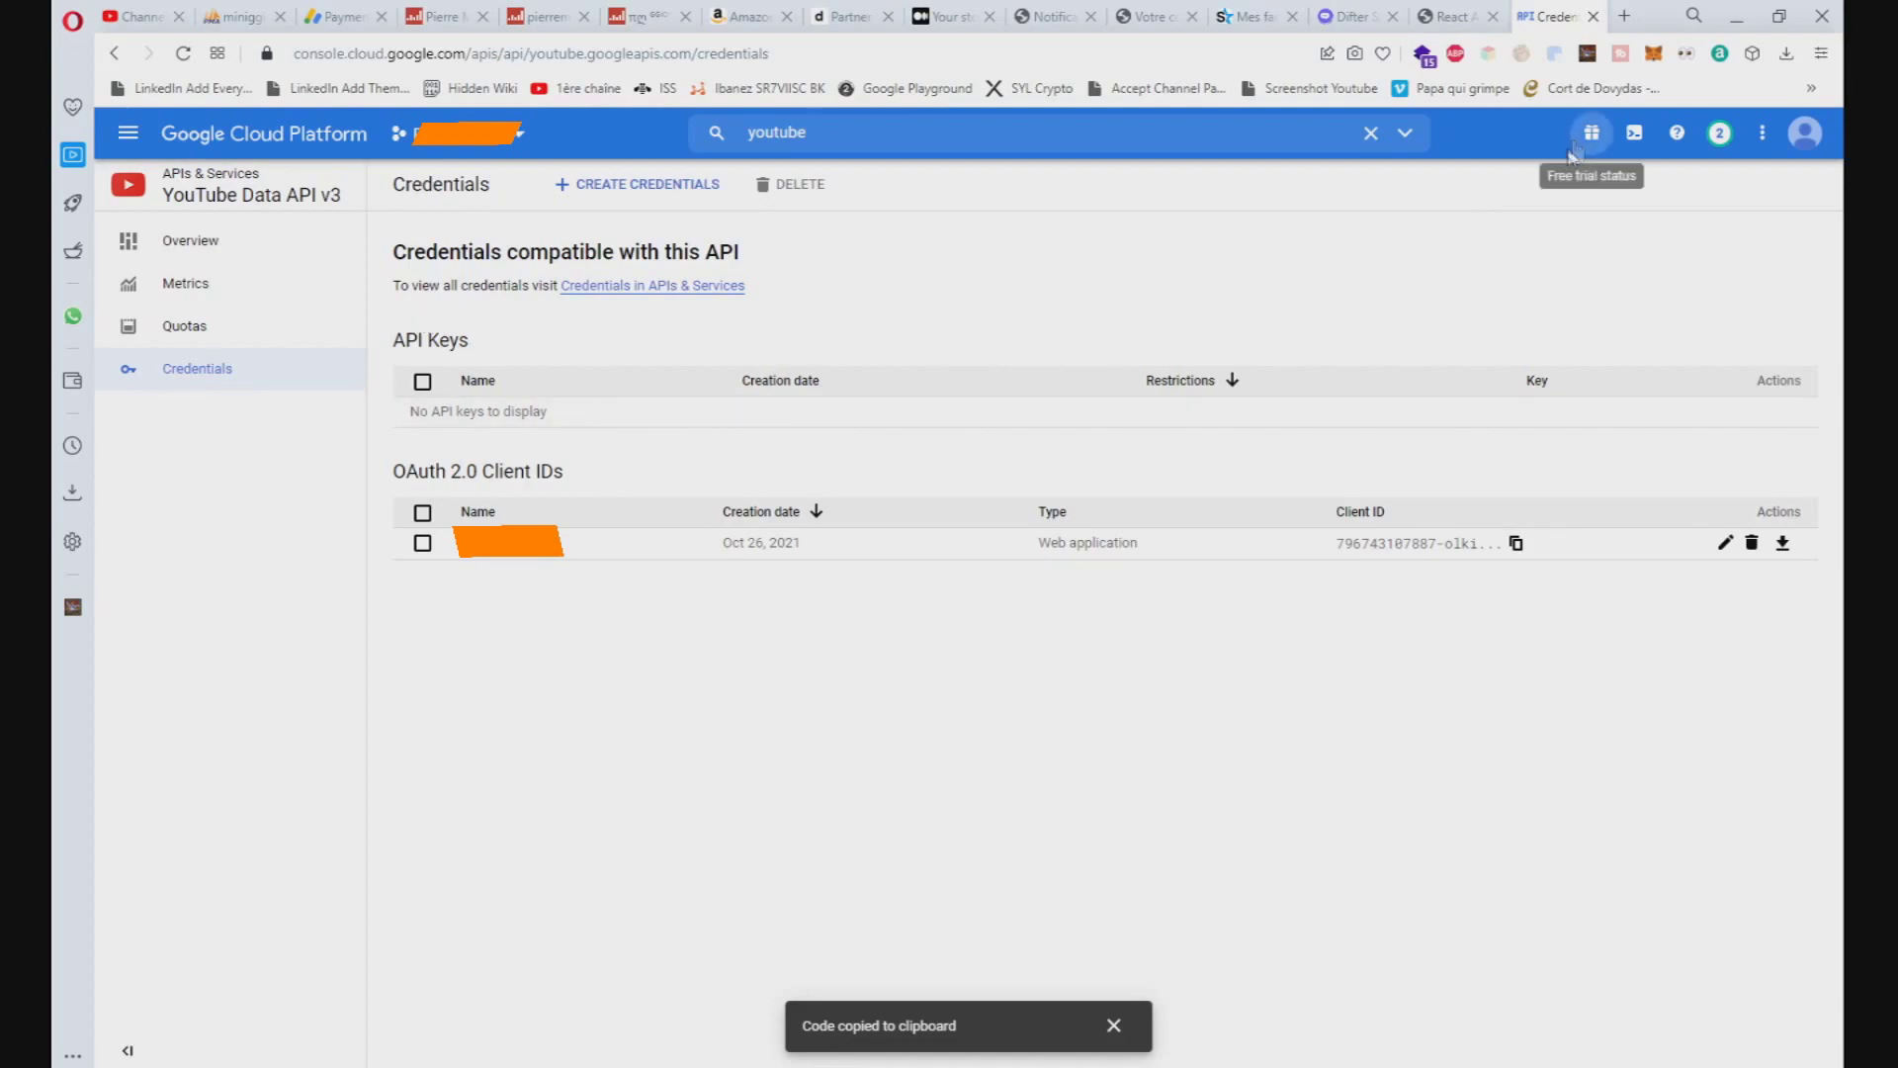
# - Open the OAuth 2.0 Playground in a new browser tab and set its configuration to use your own OAuth credentials
pyautogui.click(1625, 17)
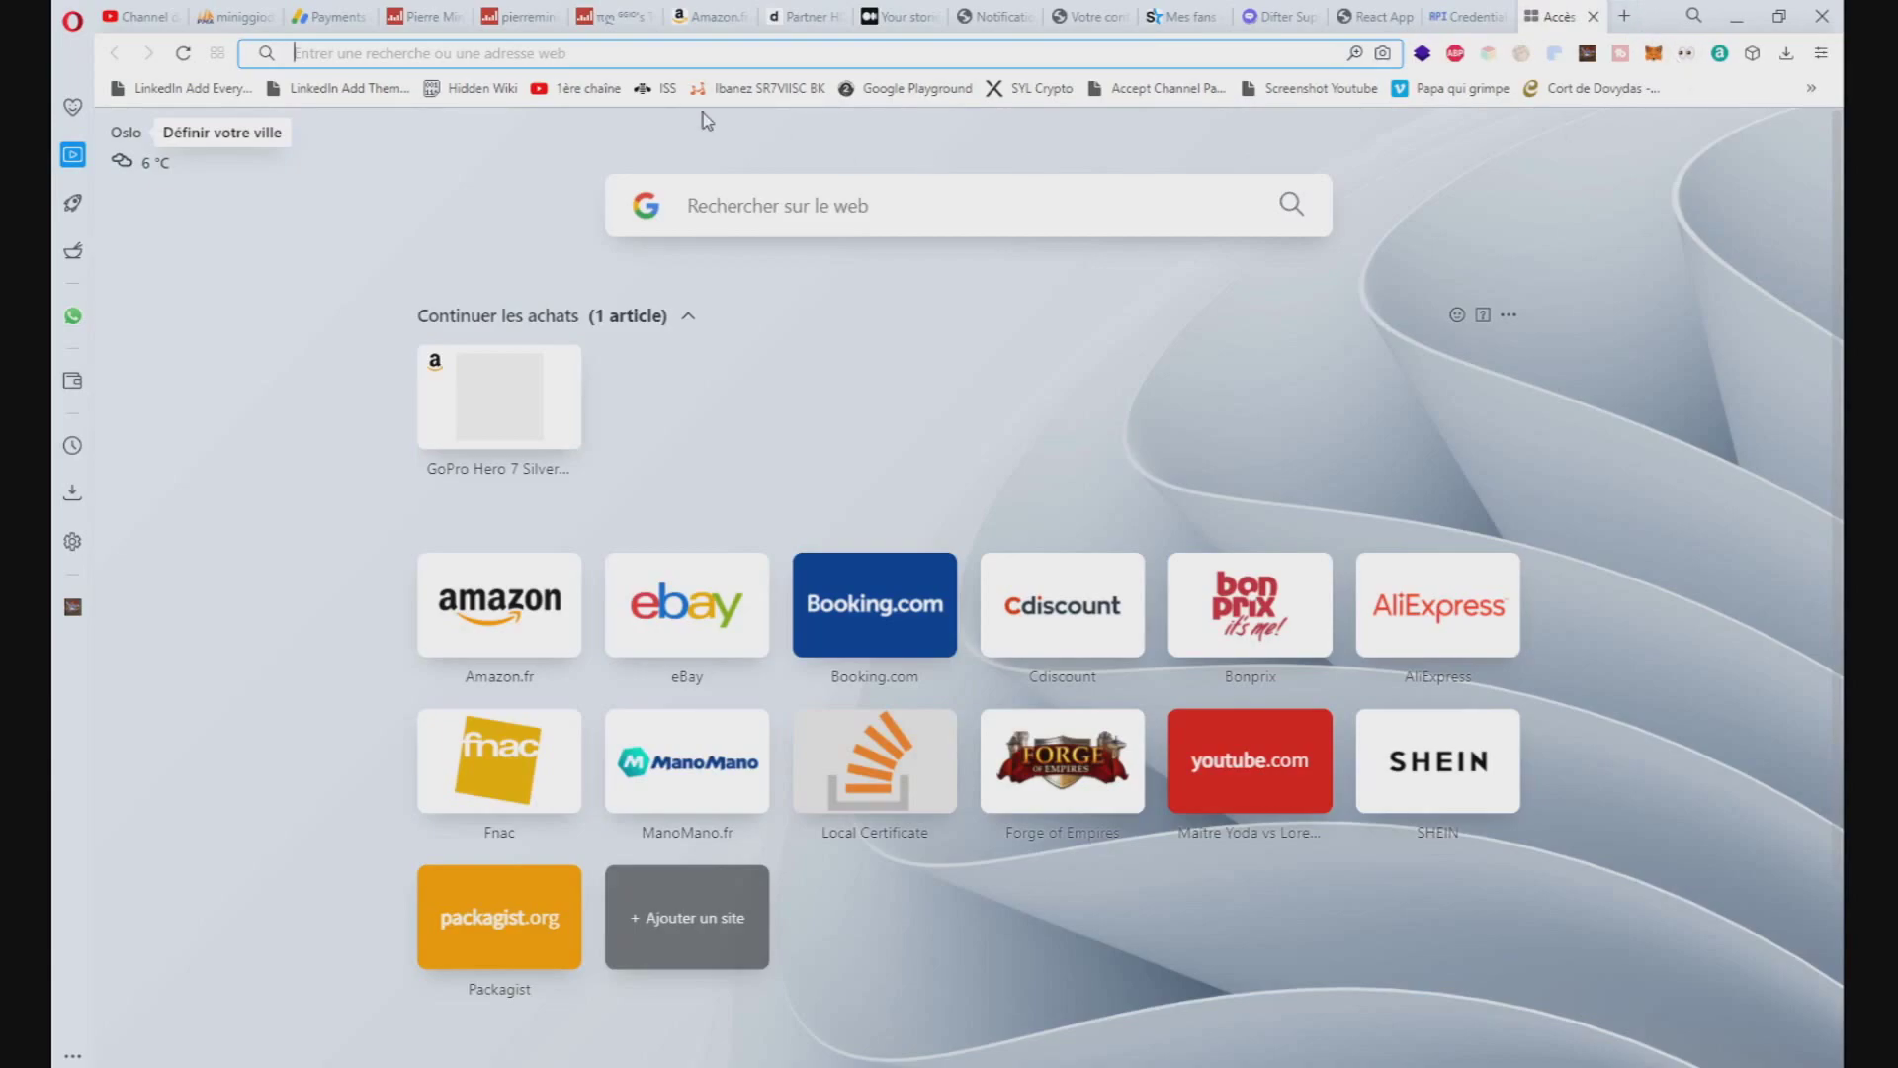
pyautogui.click(909, 88)
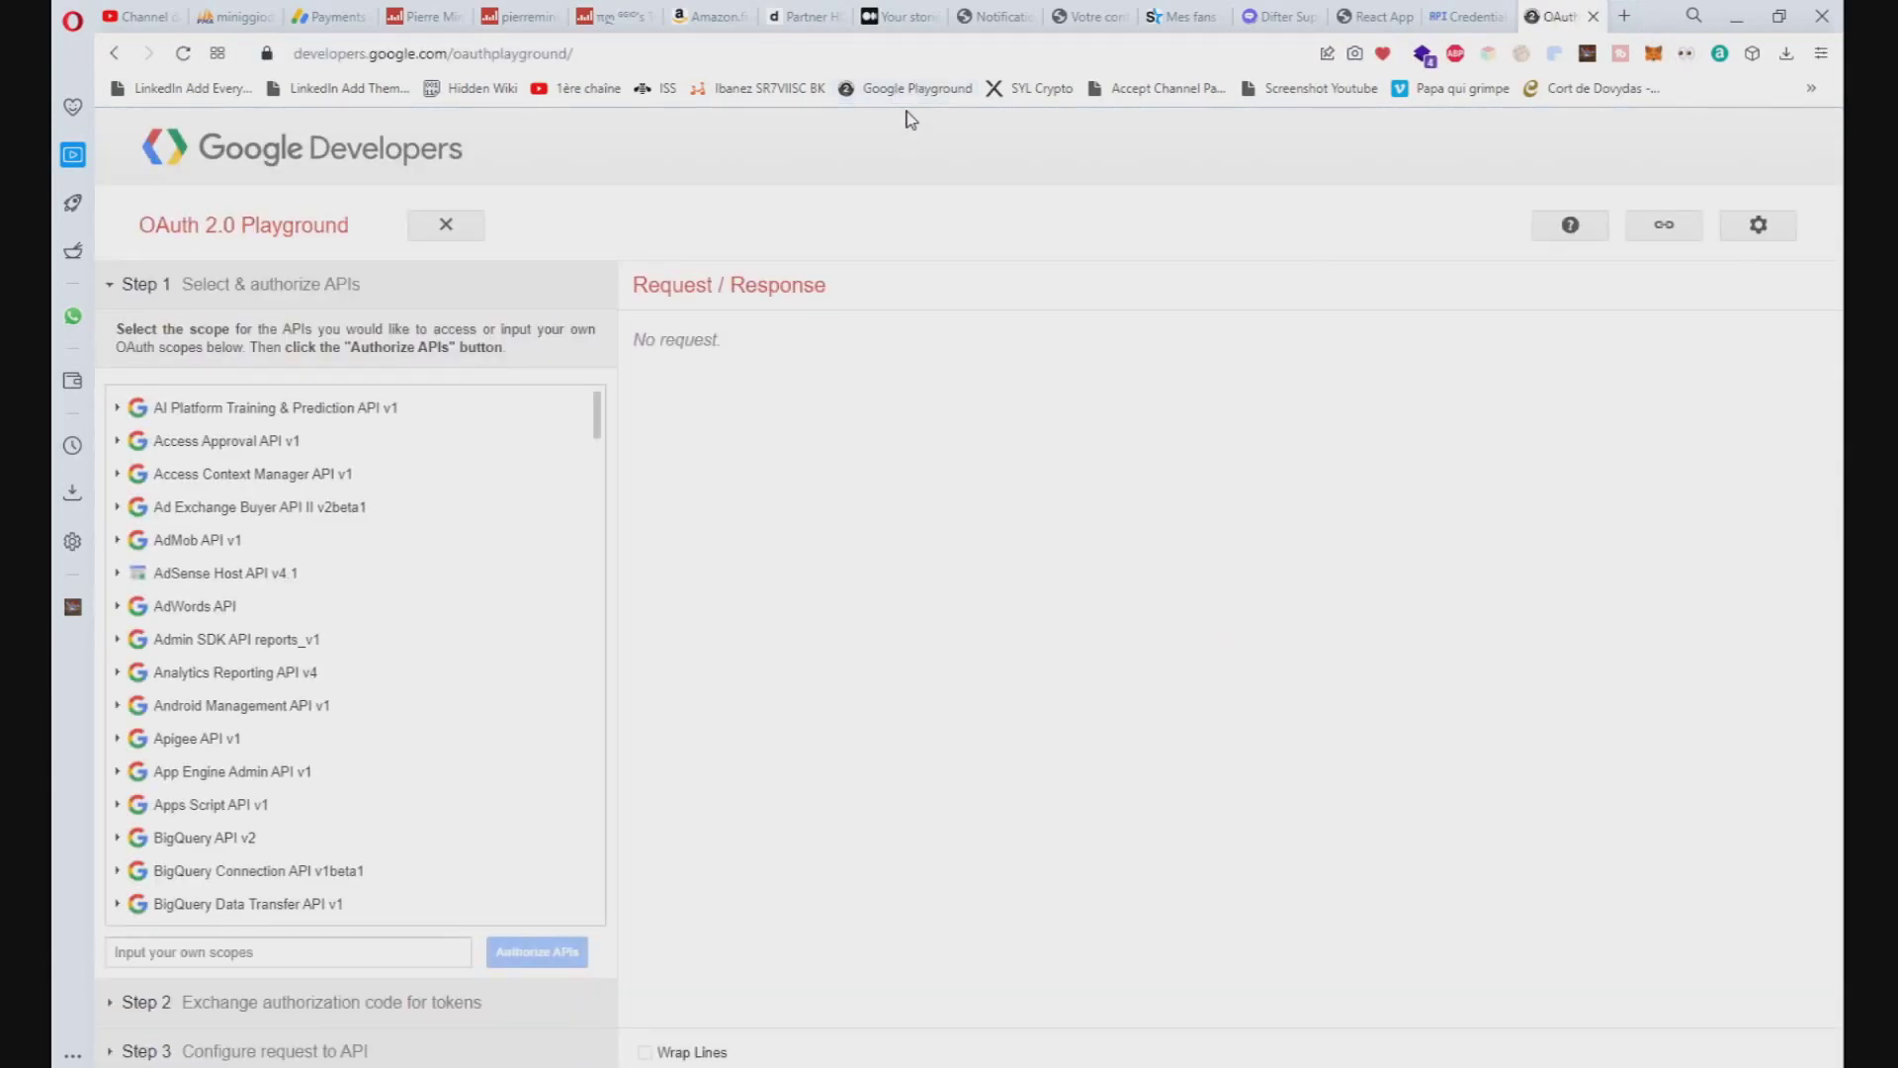
pyautogui.click(1755, 227)
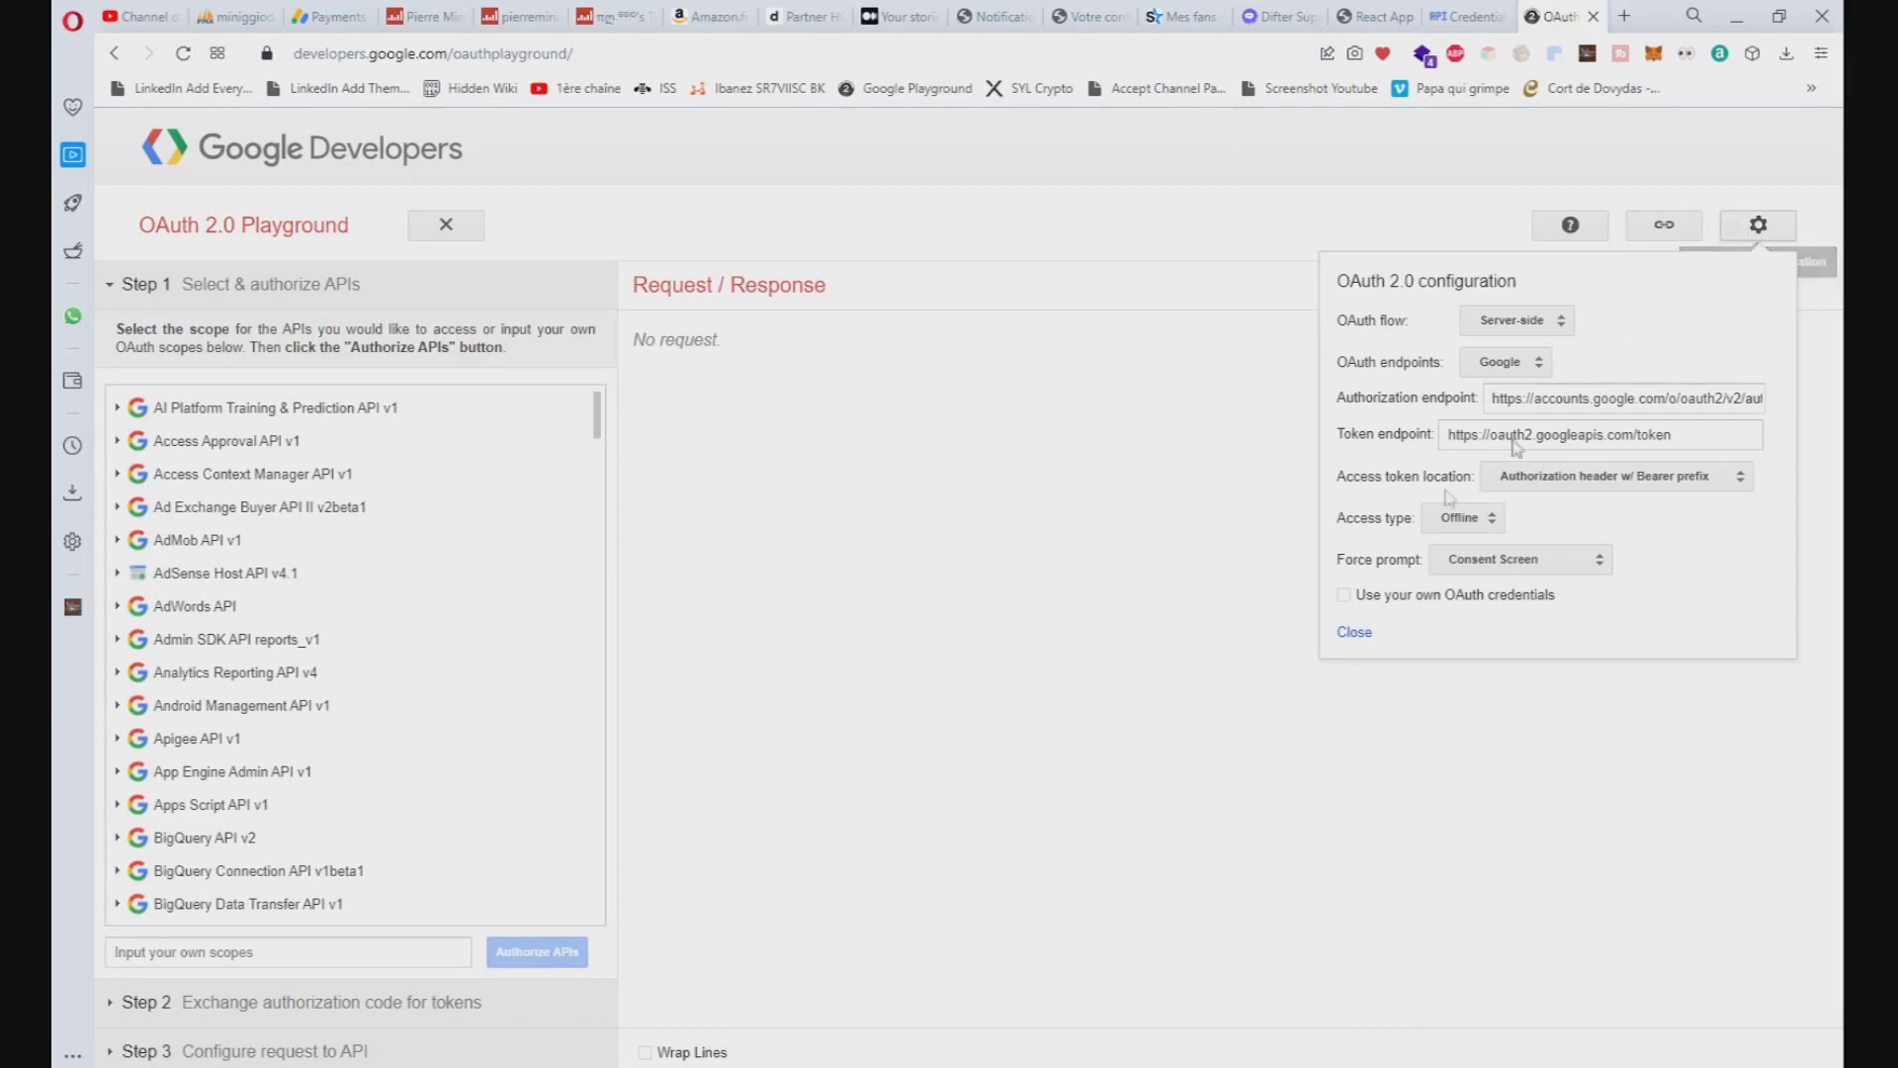
pyautogui.click(1387, 611)
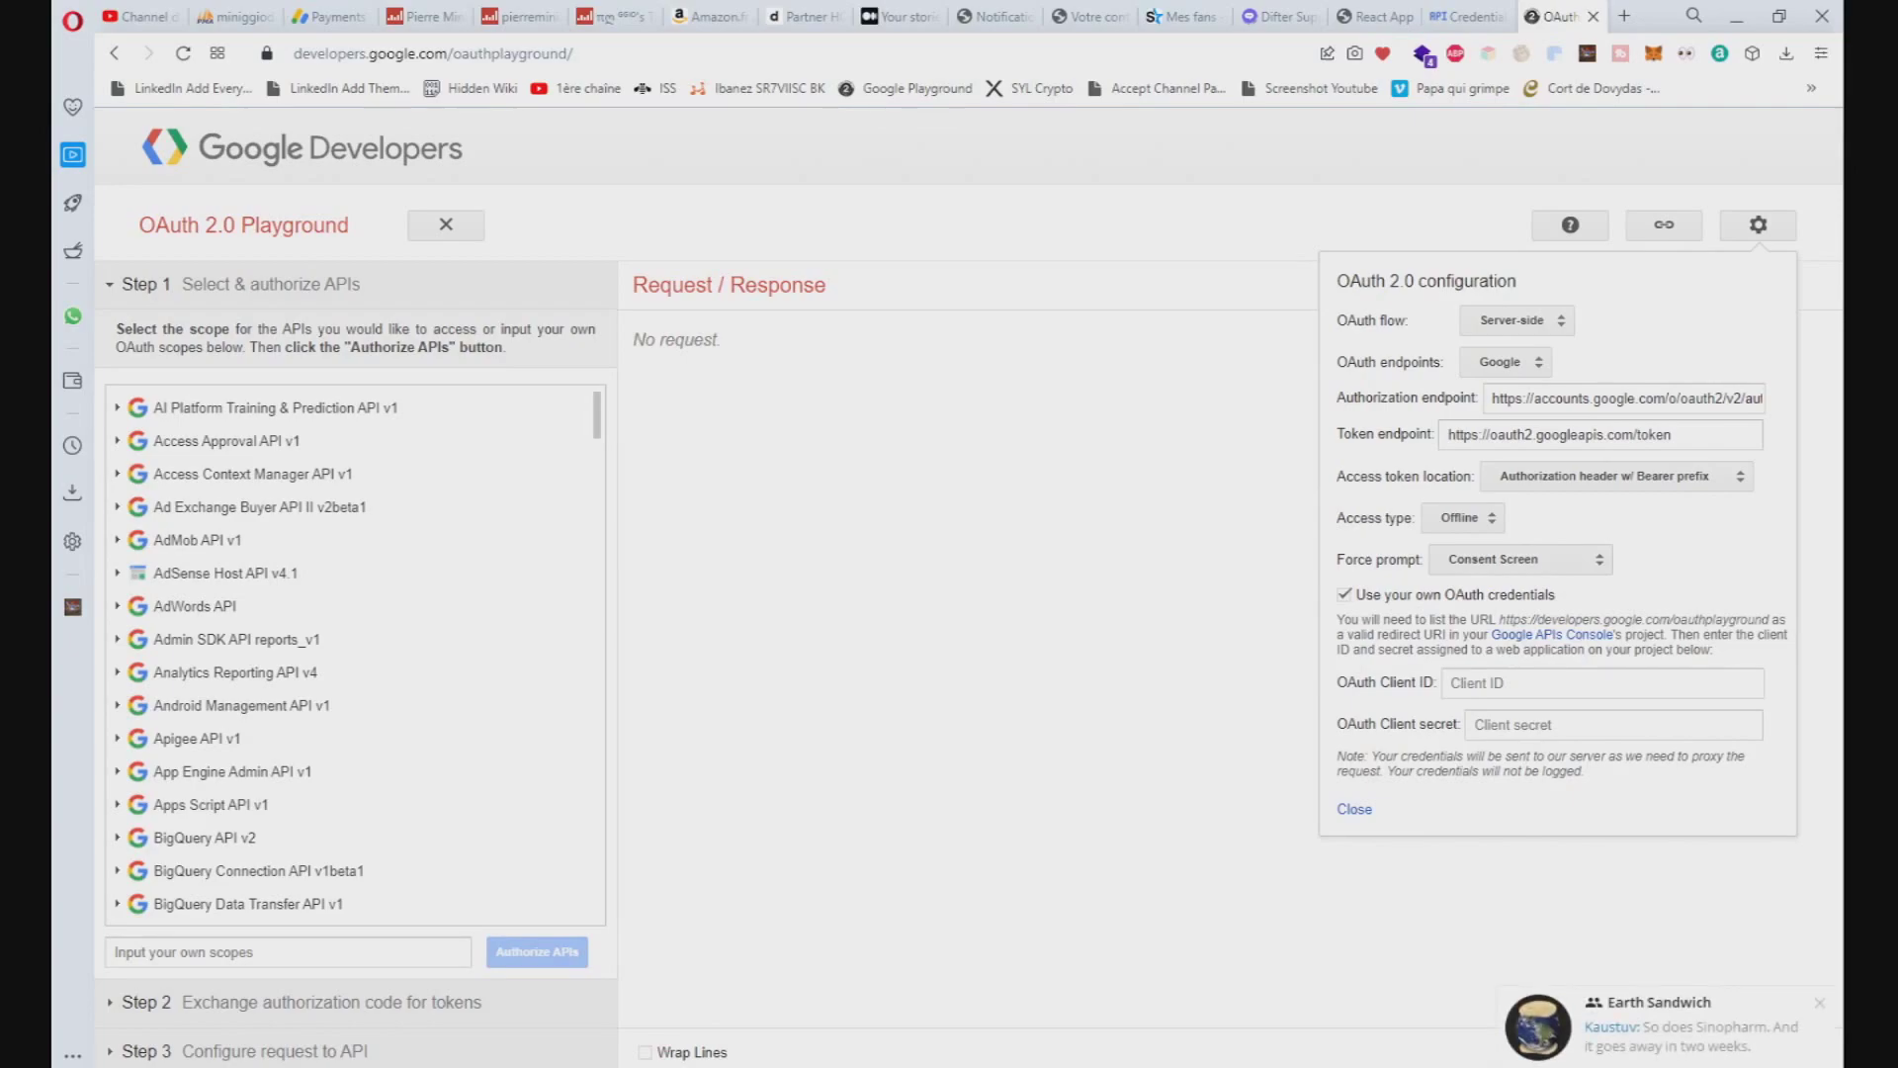
# - Paste the OAuth client ID and OAuth client secret into the Playground configuration and close it
pyautogui.click(1453, 682)
pyautogui.hotkey('ctrl', 'v')
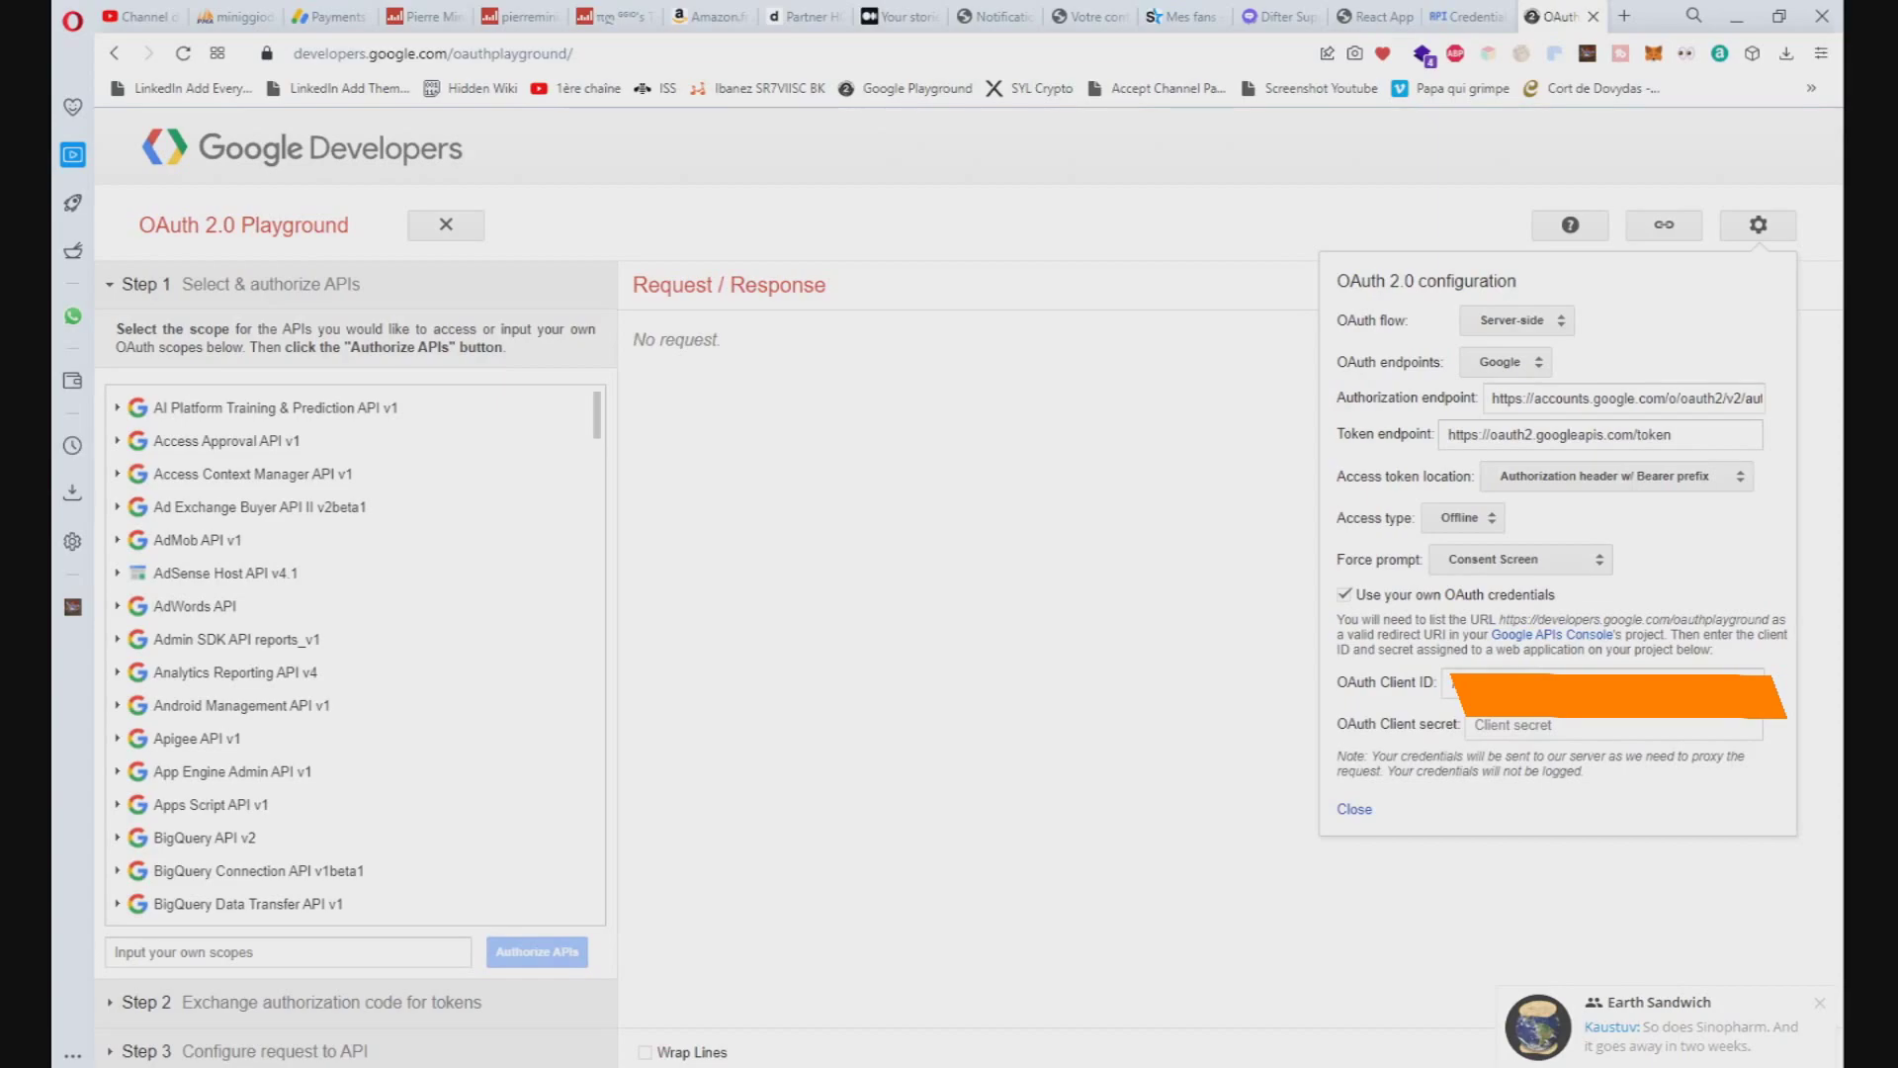
pyautogui.click(1513, 725)
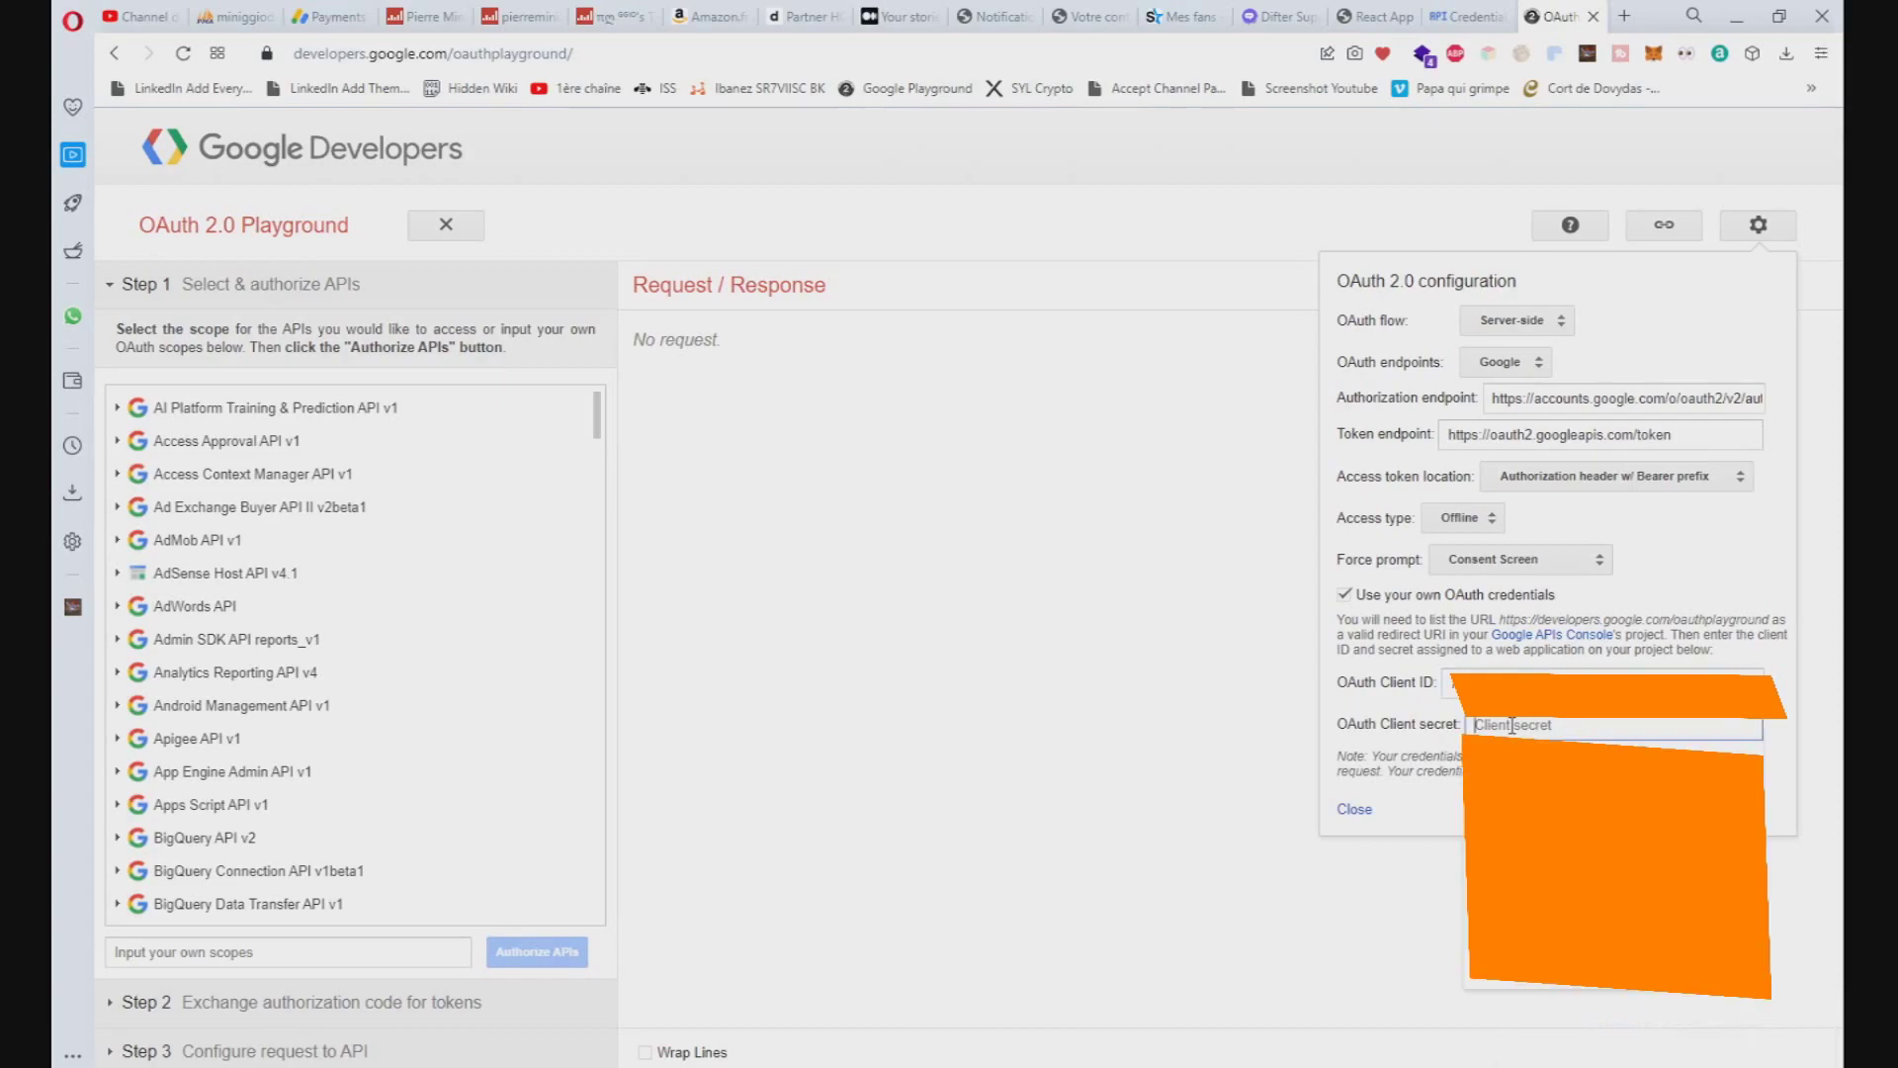
pyautogui.hotkey('ctrl', 'v')
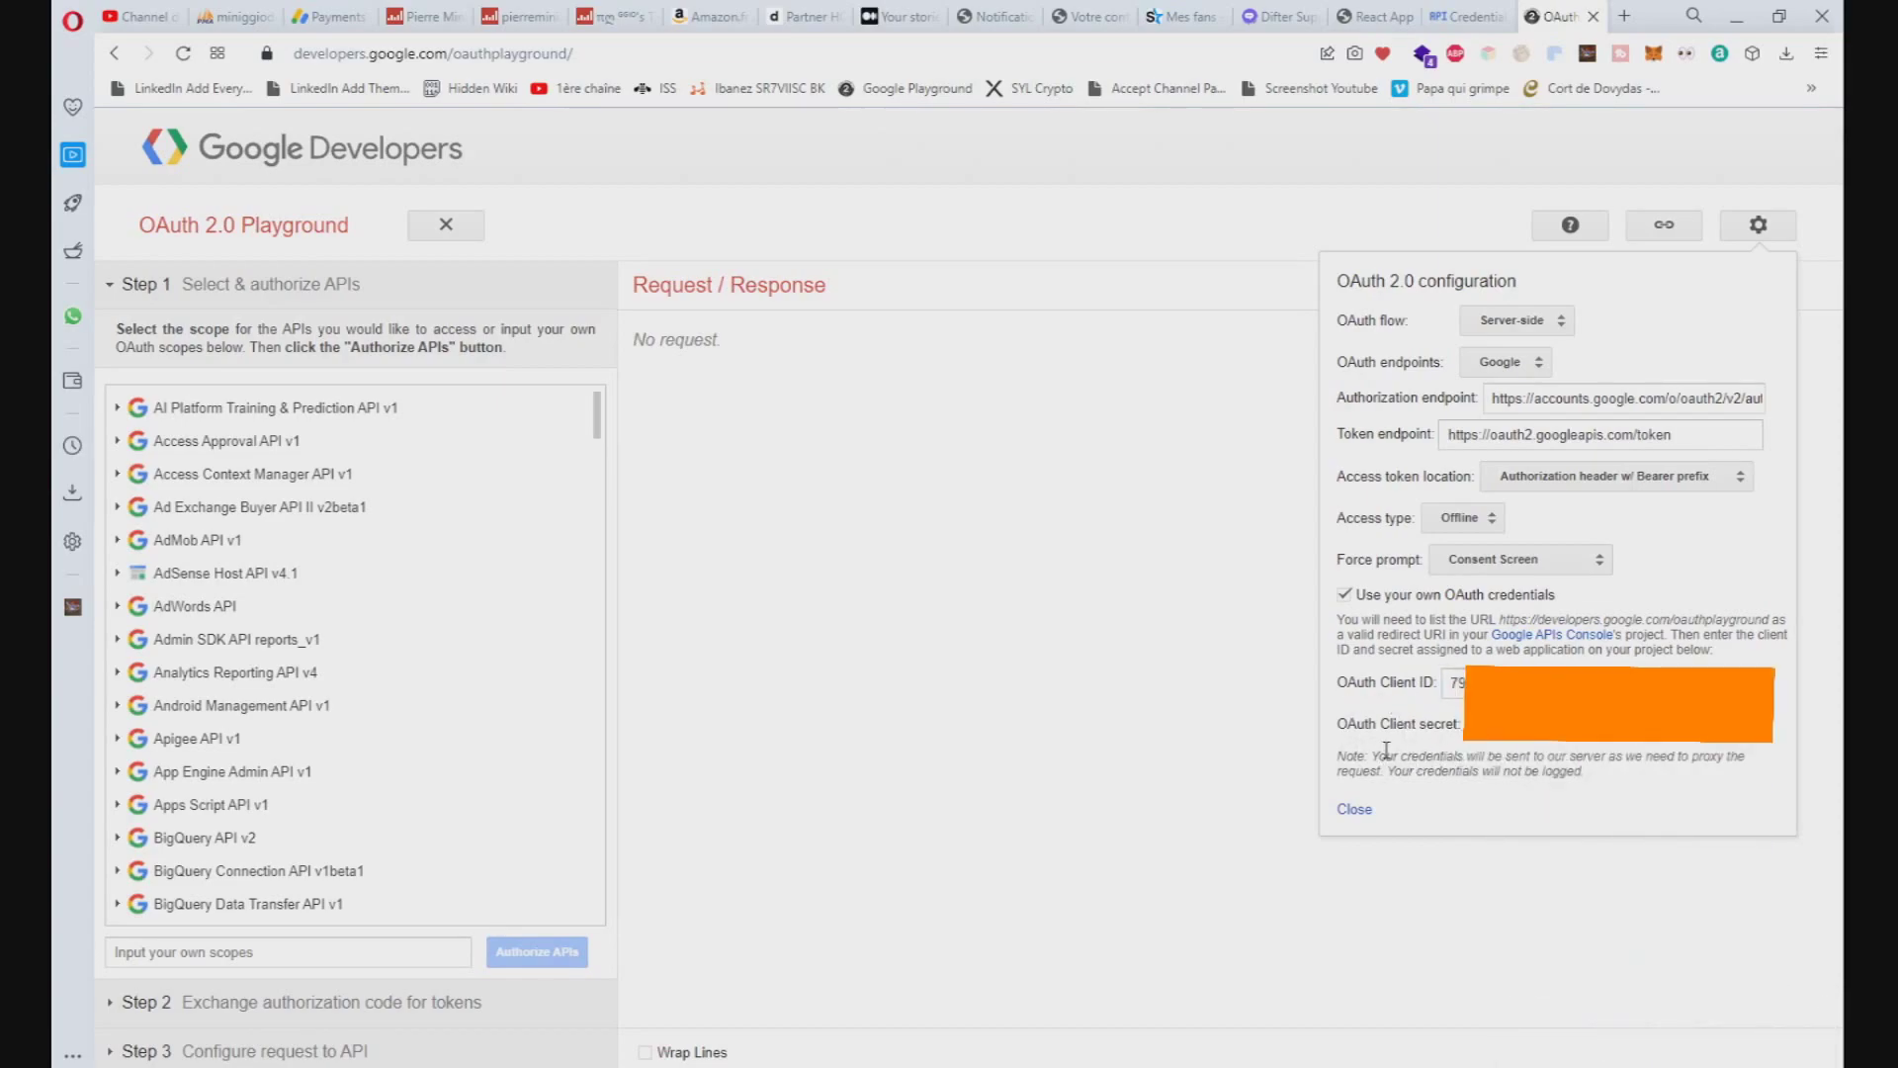
pyautogui.click(1353, 810)
# - Try to authorize the YouTube Data API v3 scopes youtube, youtube.readonly and youtube.upload with a Google account
pyautogui.moveTo(600, 427); pyautogui.dragTo(582, 916)
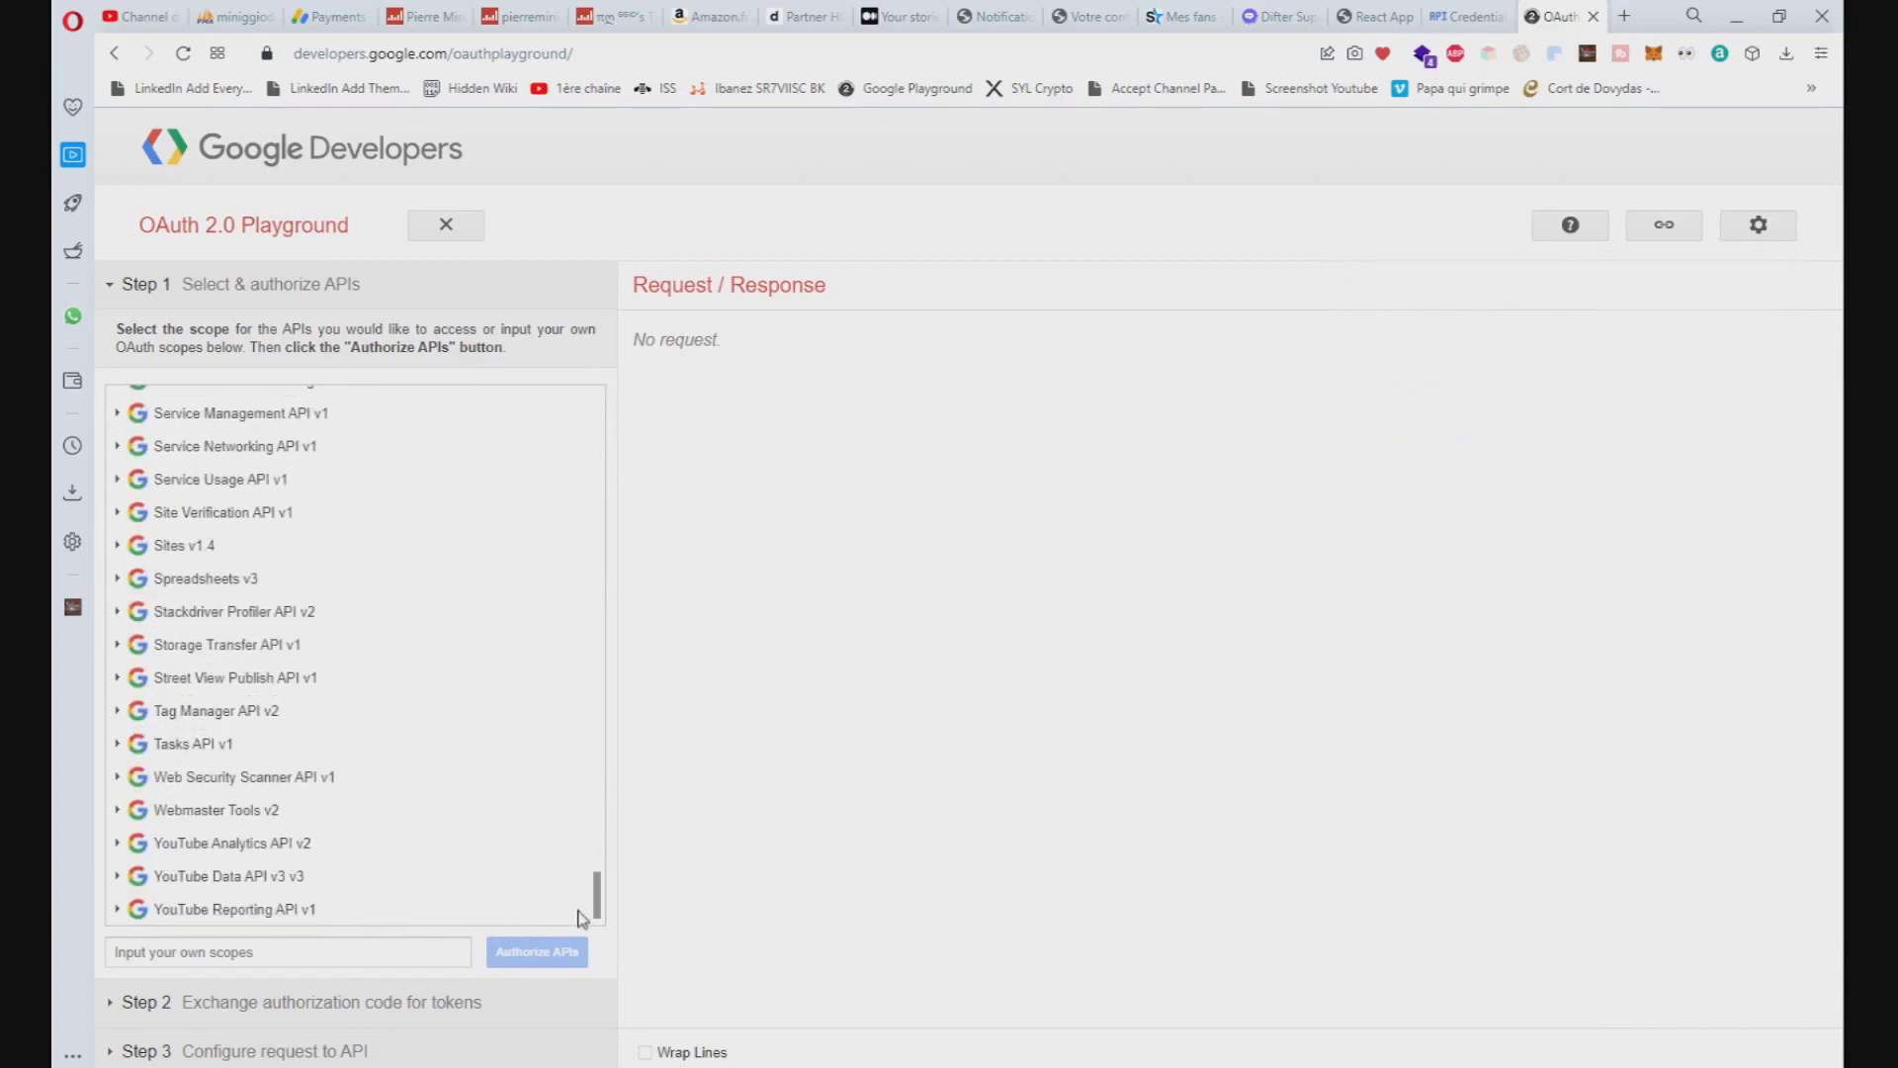
pyautogui.click(117, 876)
pyautogui.click(177, 951)
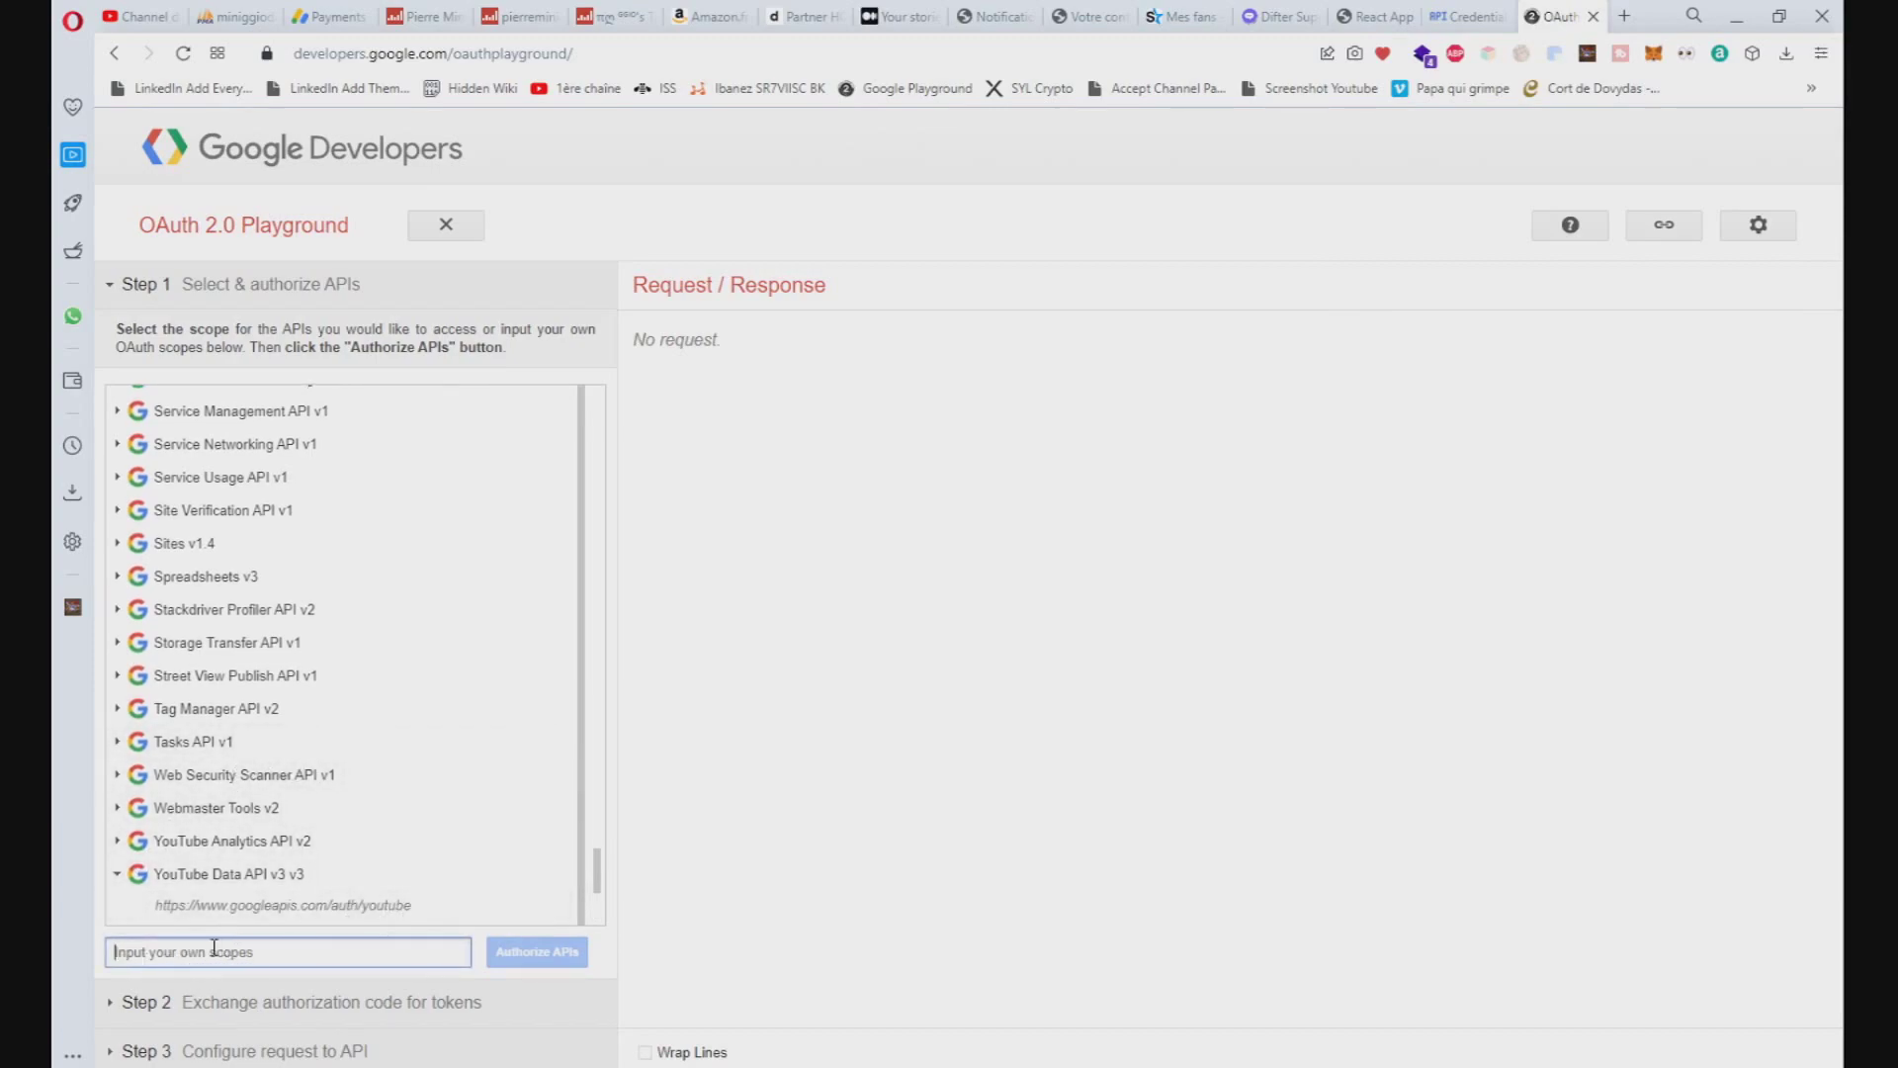
pyautogui.moveTo(597, 870); pyautogui.dragTo(596, 910)
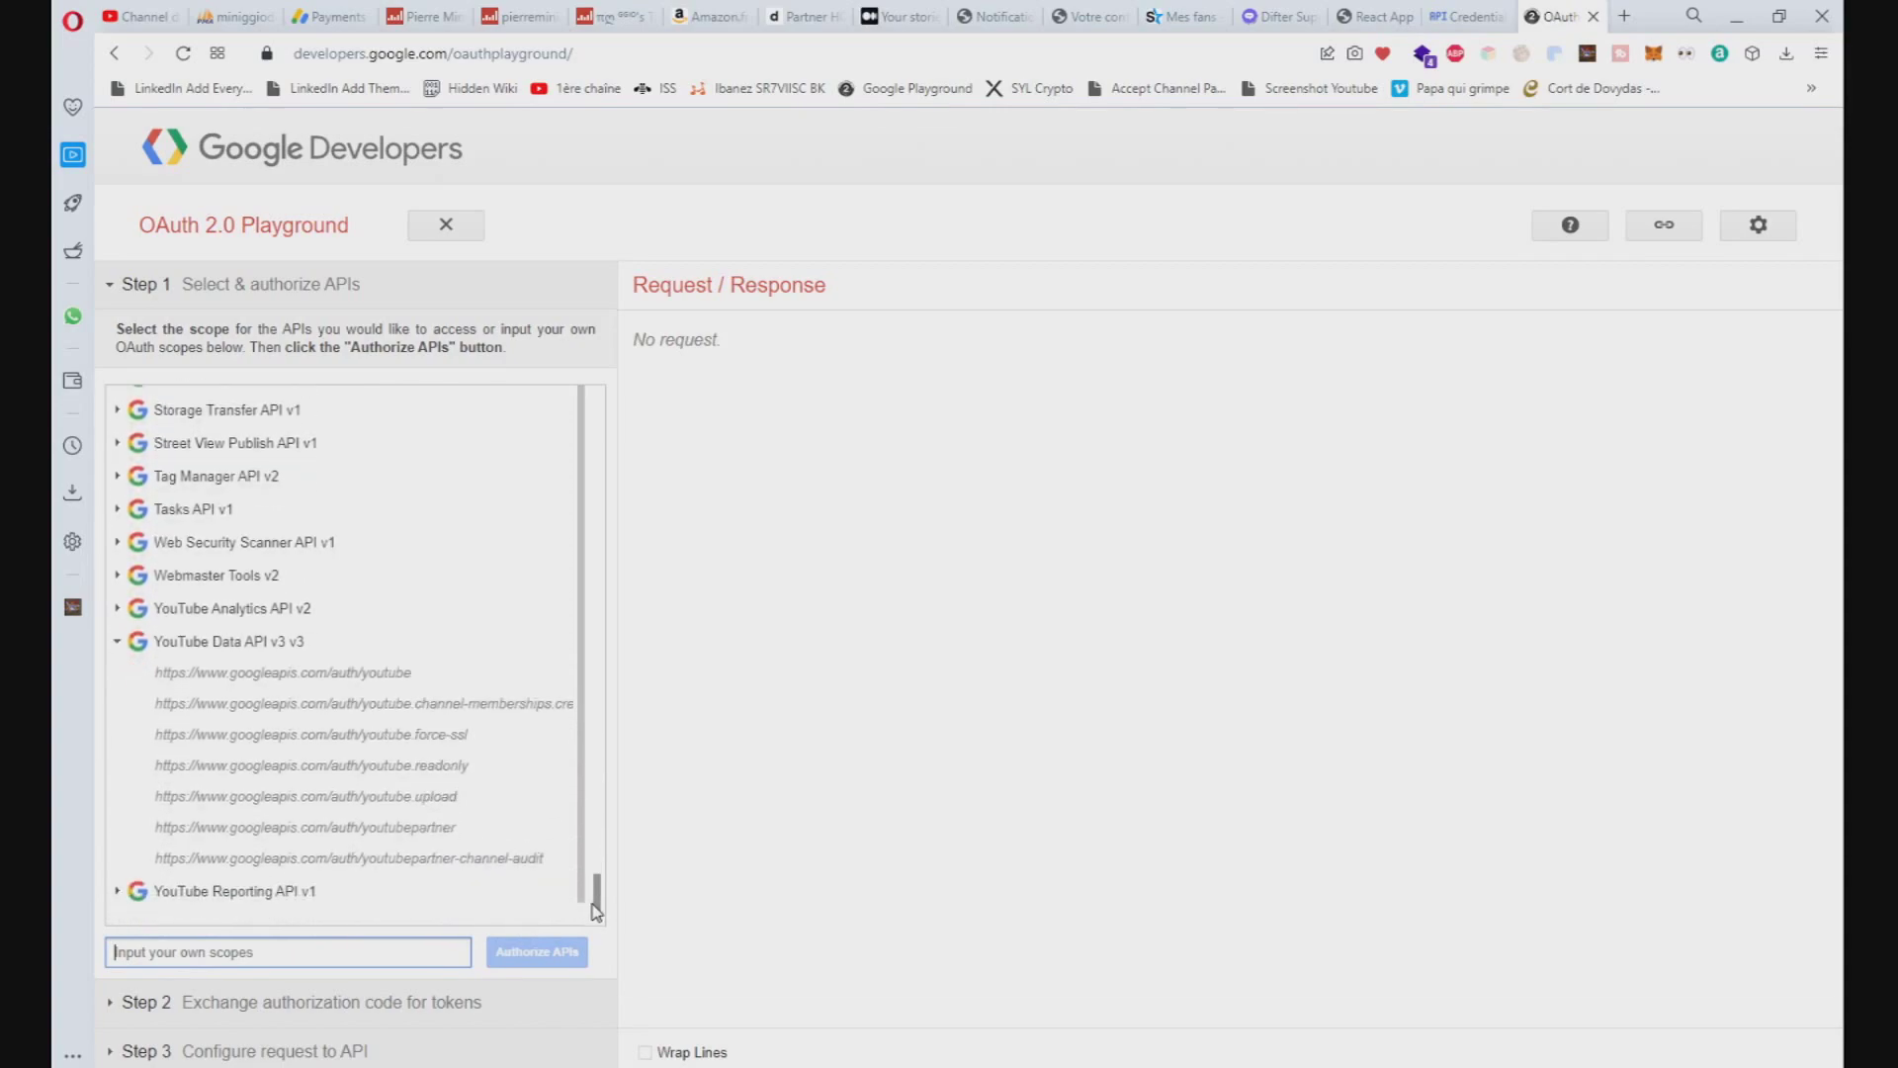
pyautogui.click(369, 672)
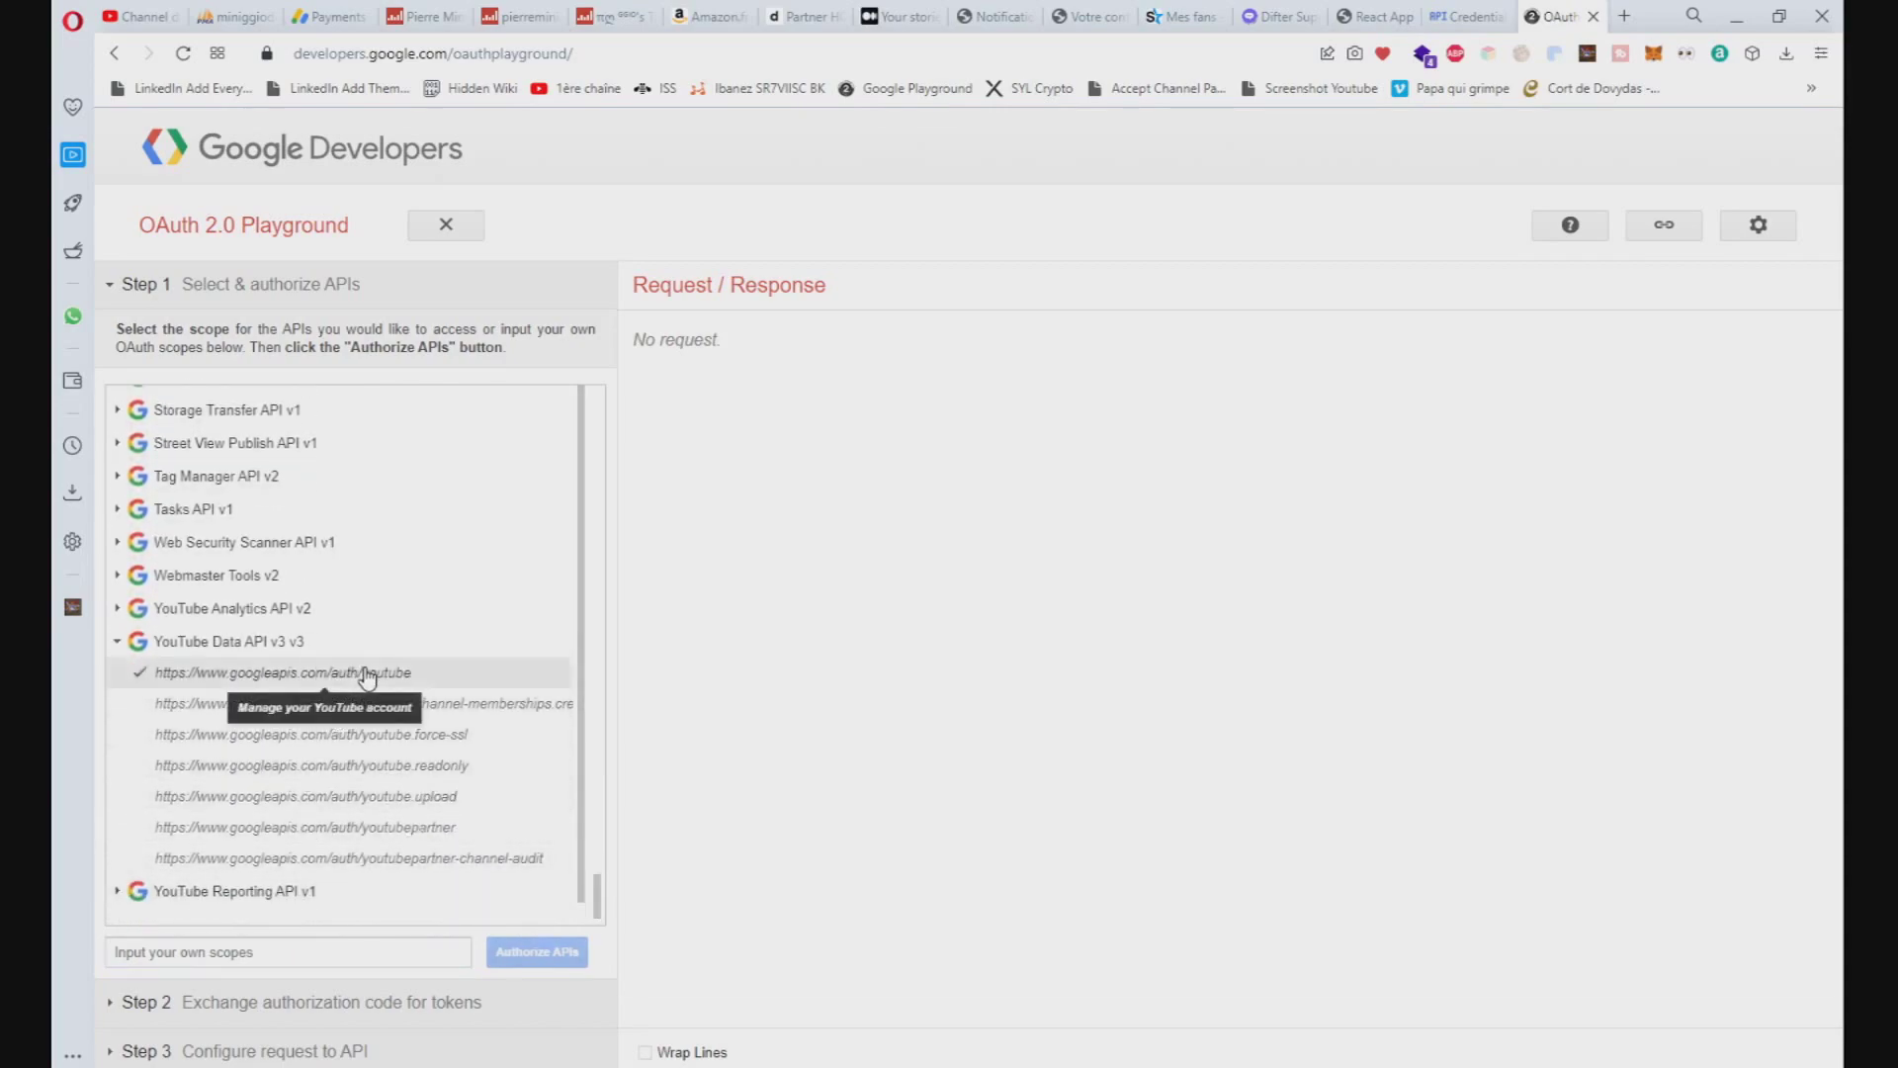
pyautogui.click(386, 779)
pyautogui.click(364, 809)
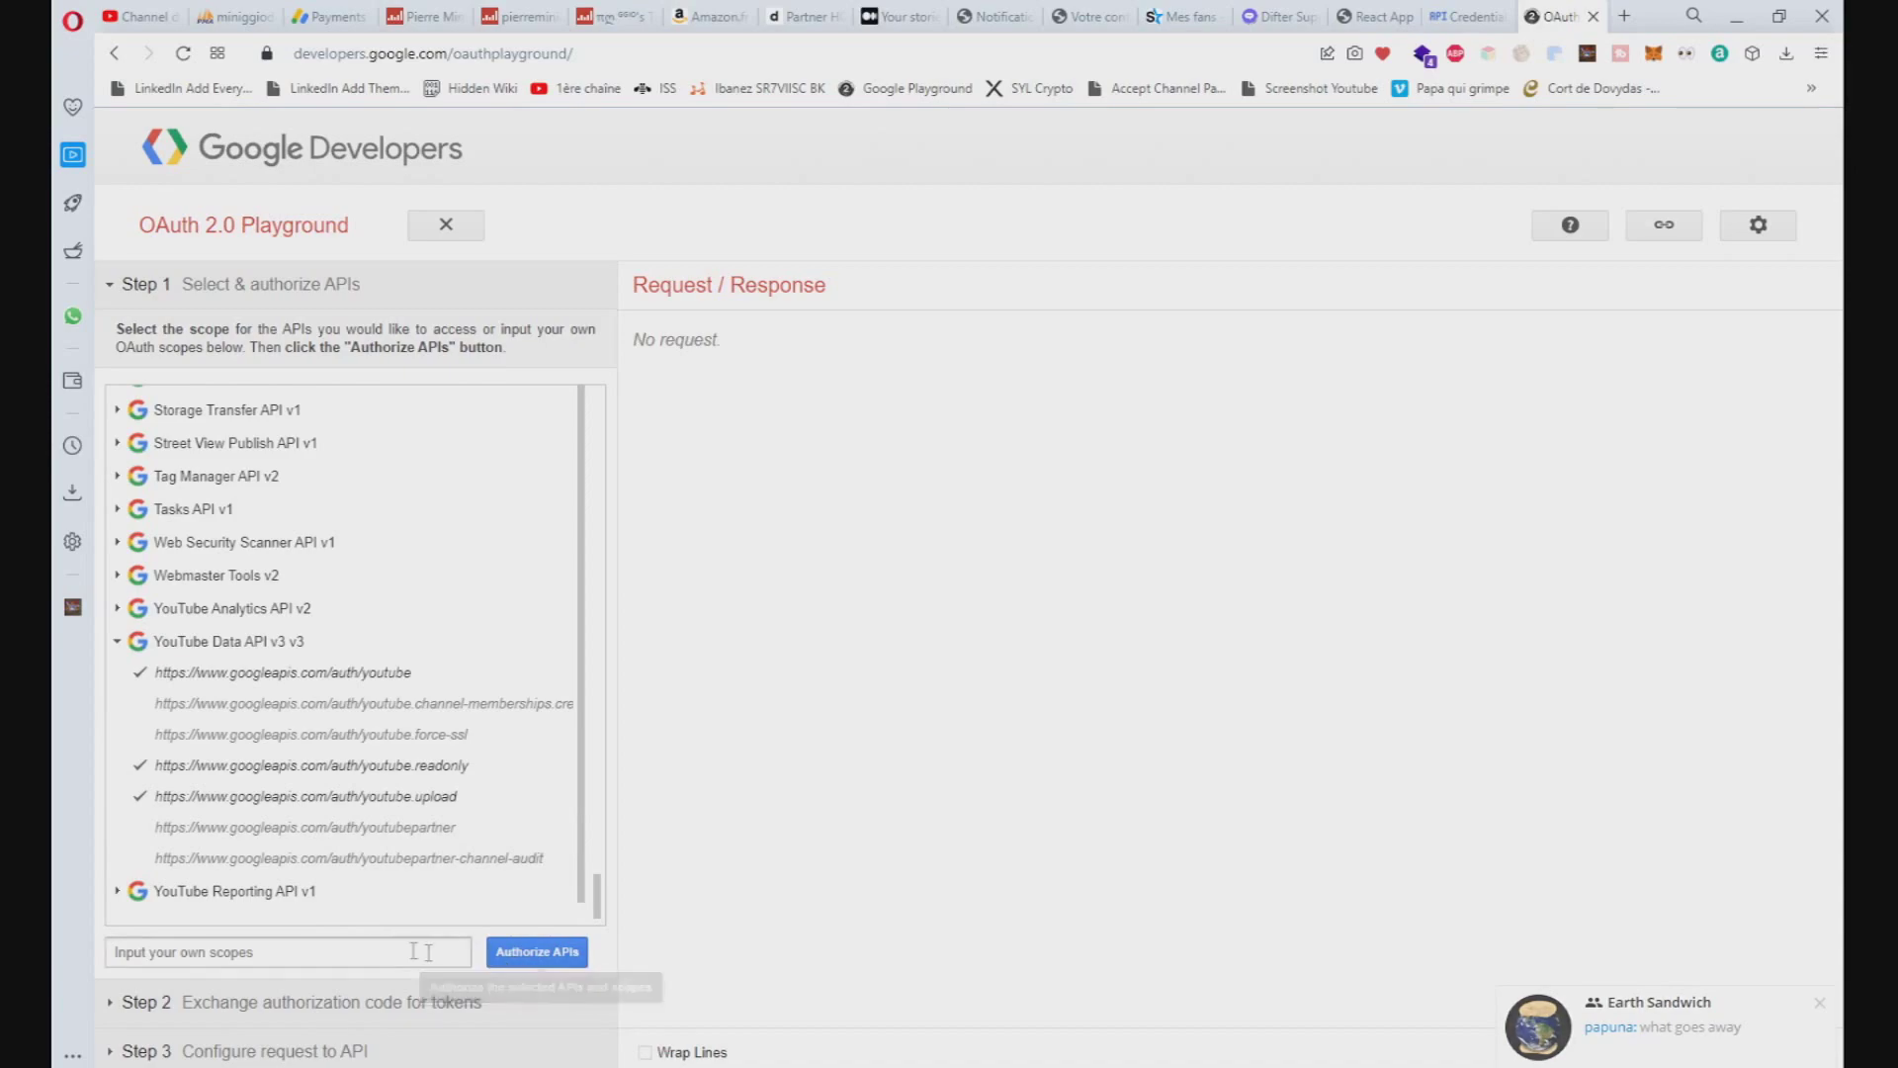
pyautogui.click(537, 951)
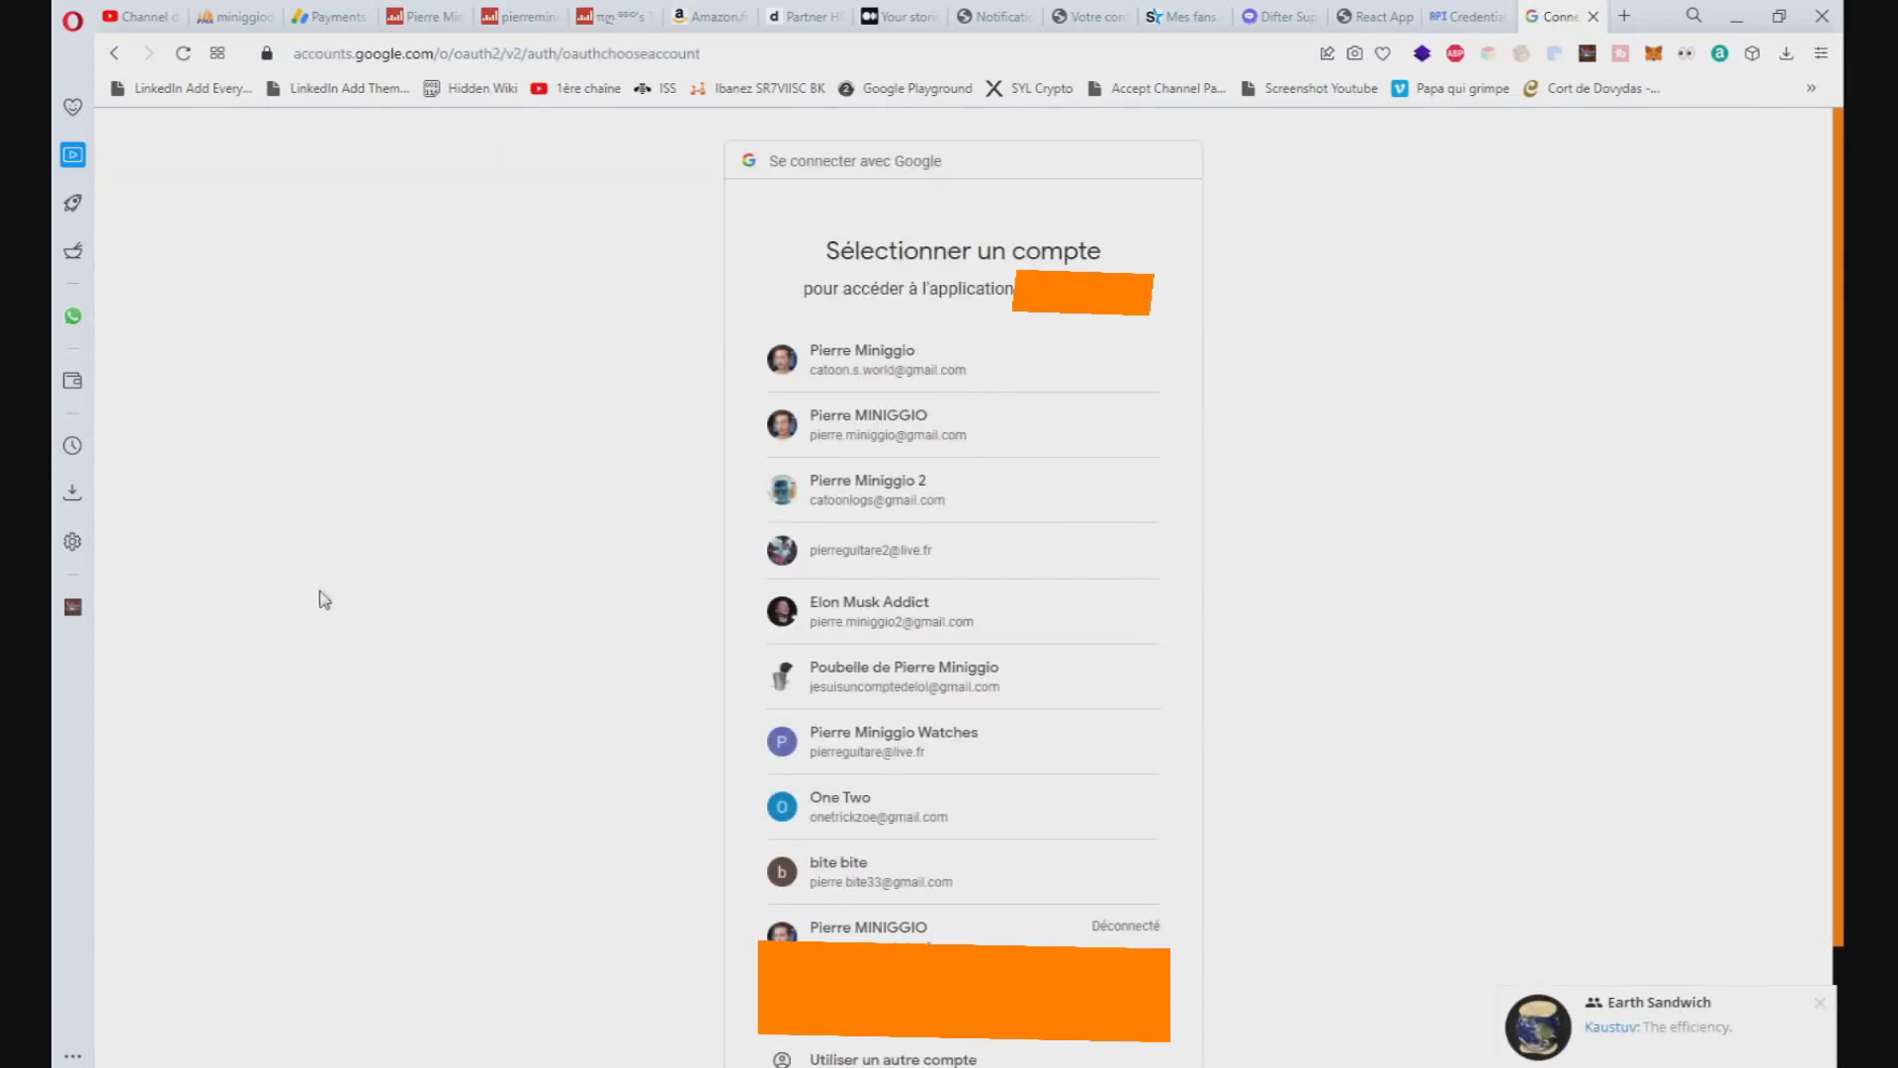
pyautogui.click(889, 1028)
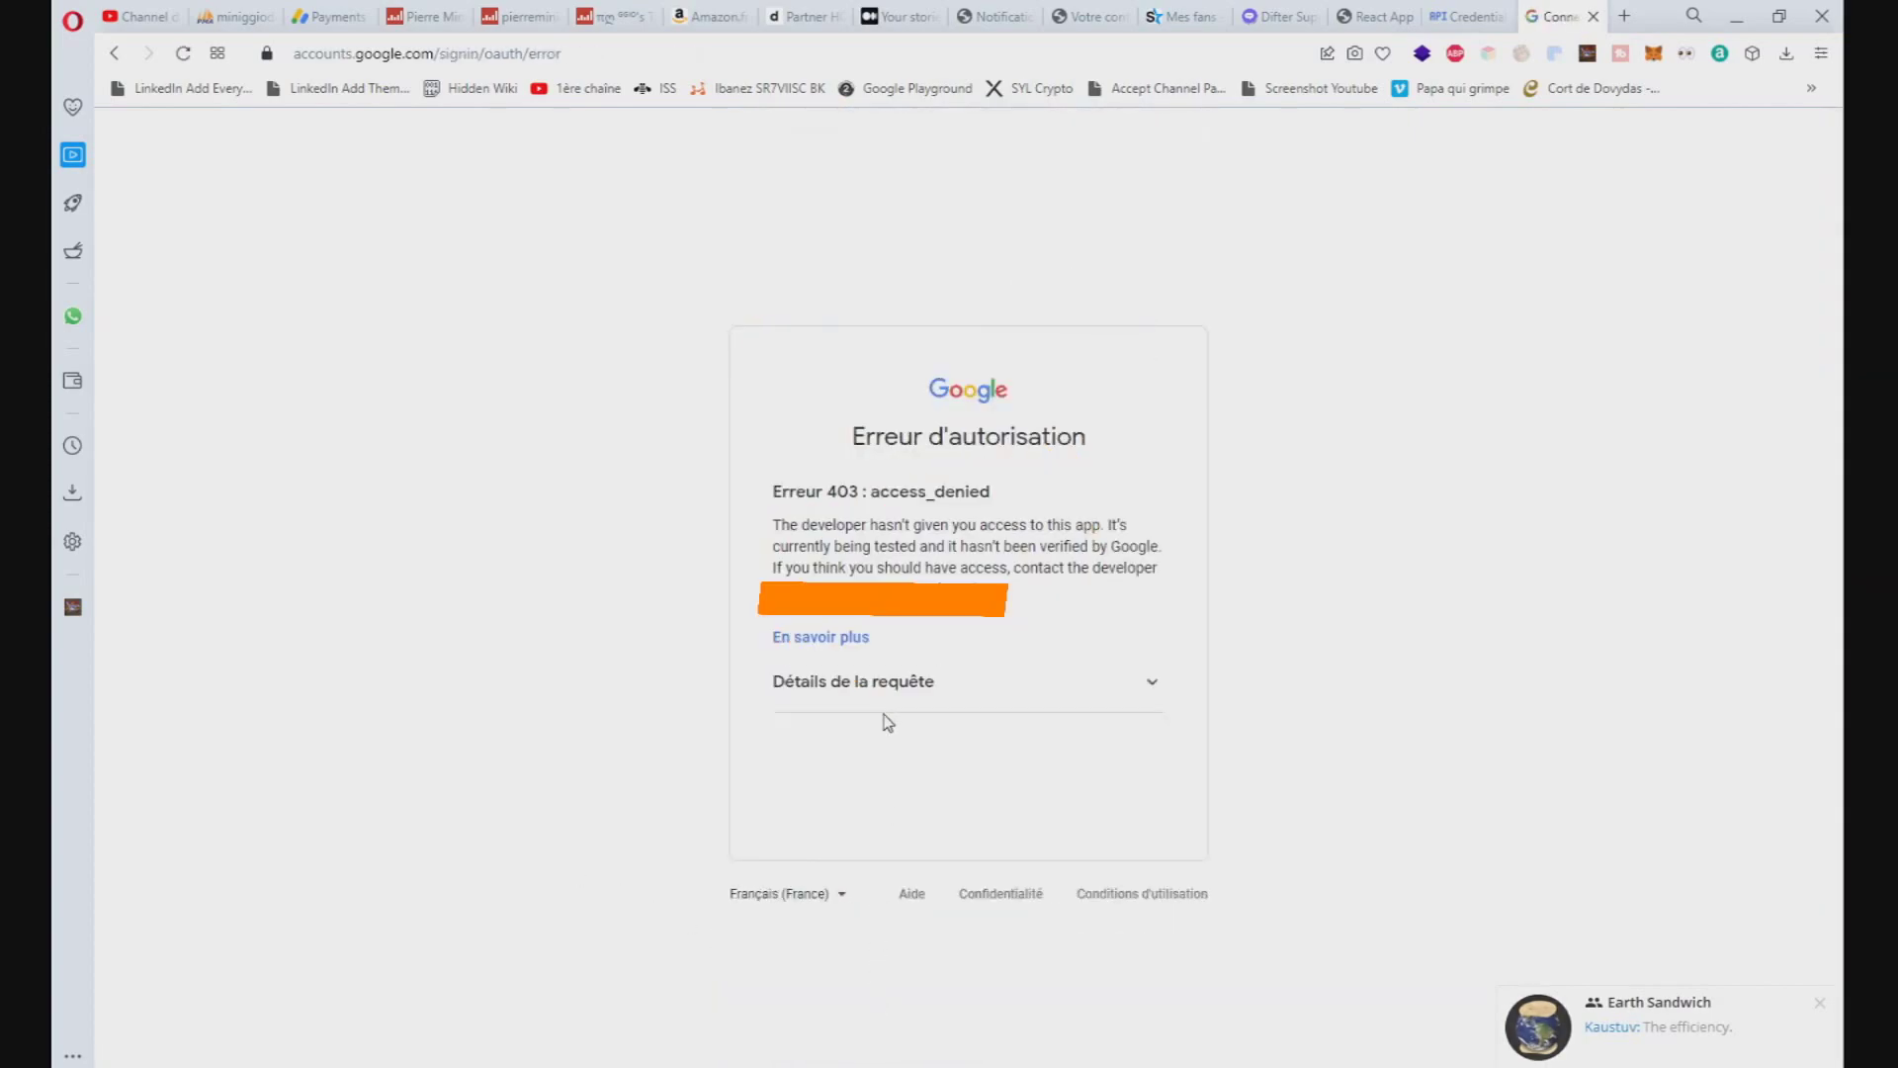
# - Switch to Google Cloud Platform and publish the app to production on the OAuth consent screen, checking its verification status
pyautogui.click(1471, 18)
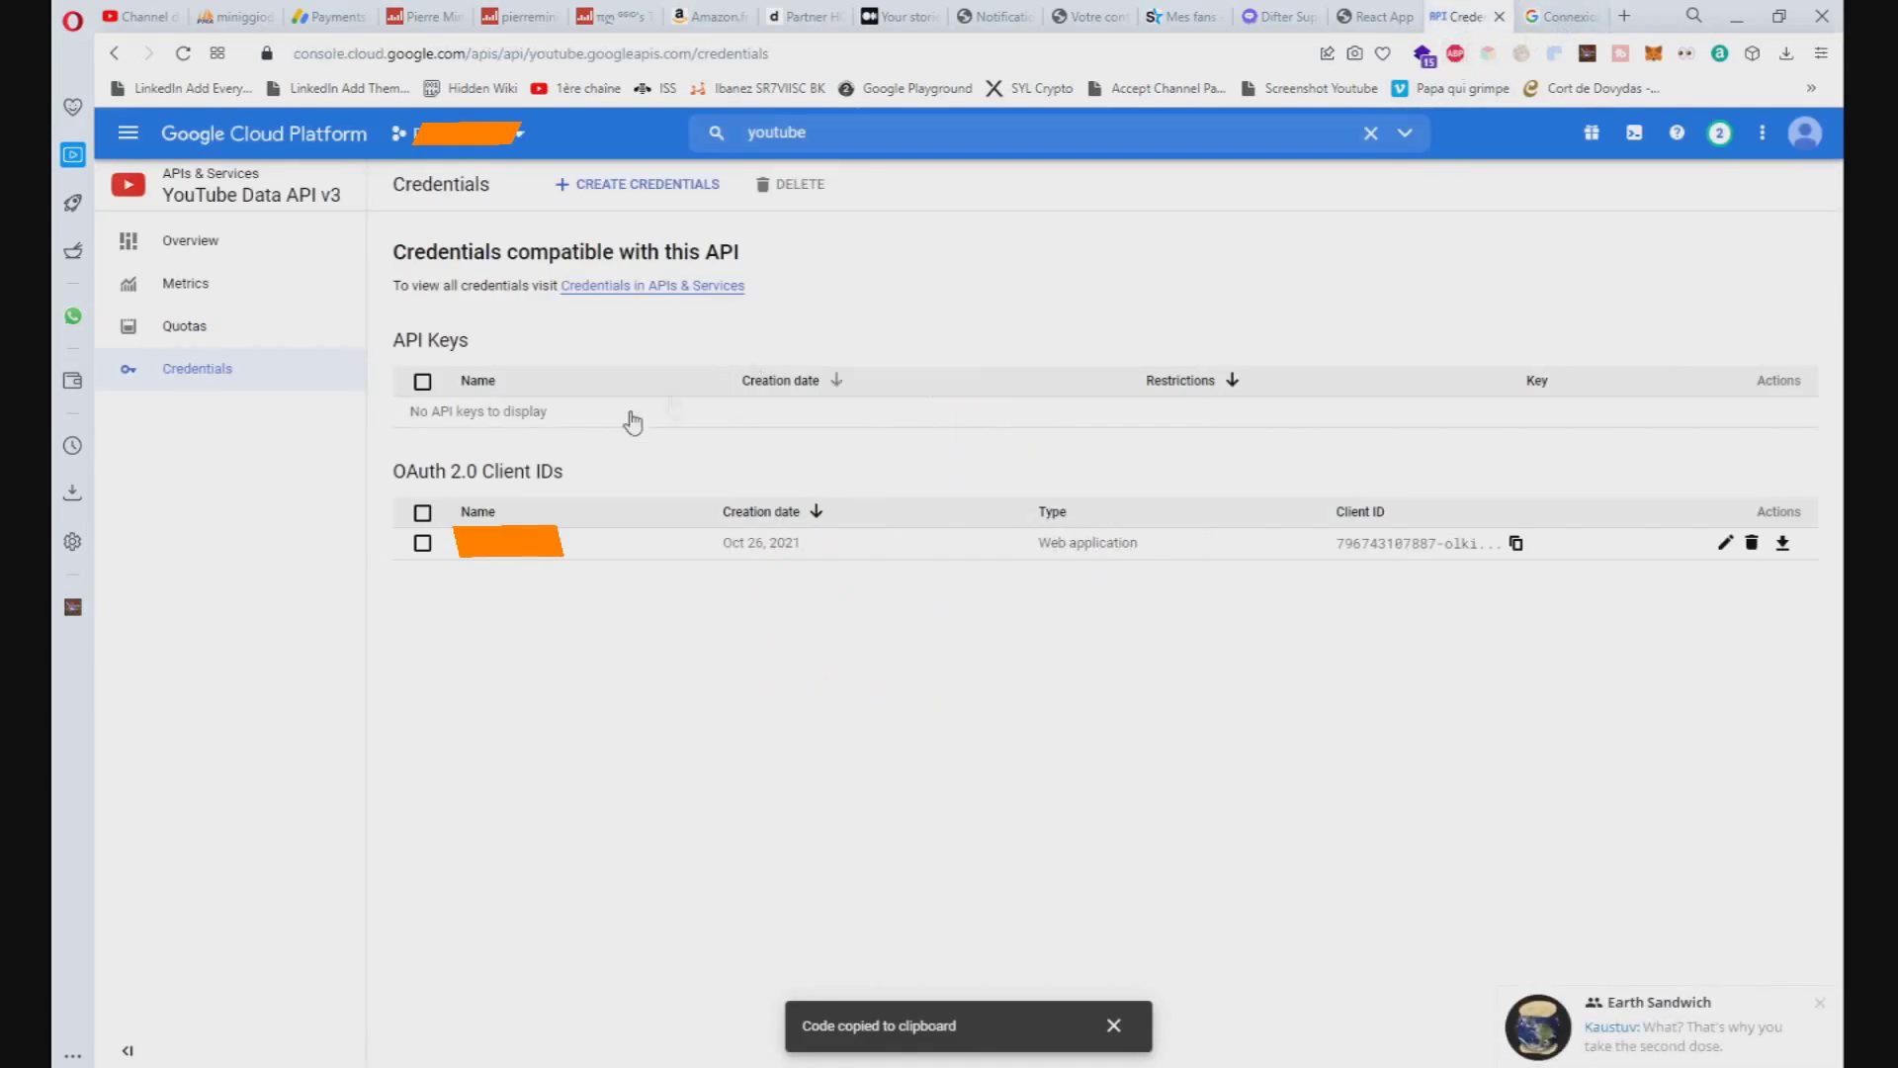
pyautogui.click(218, 259)
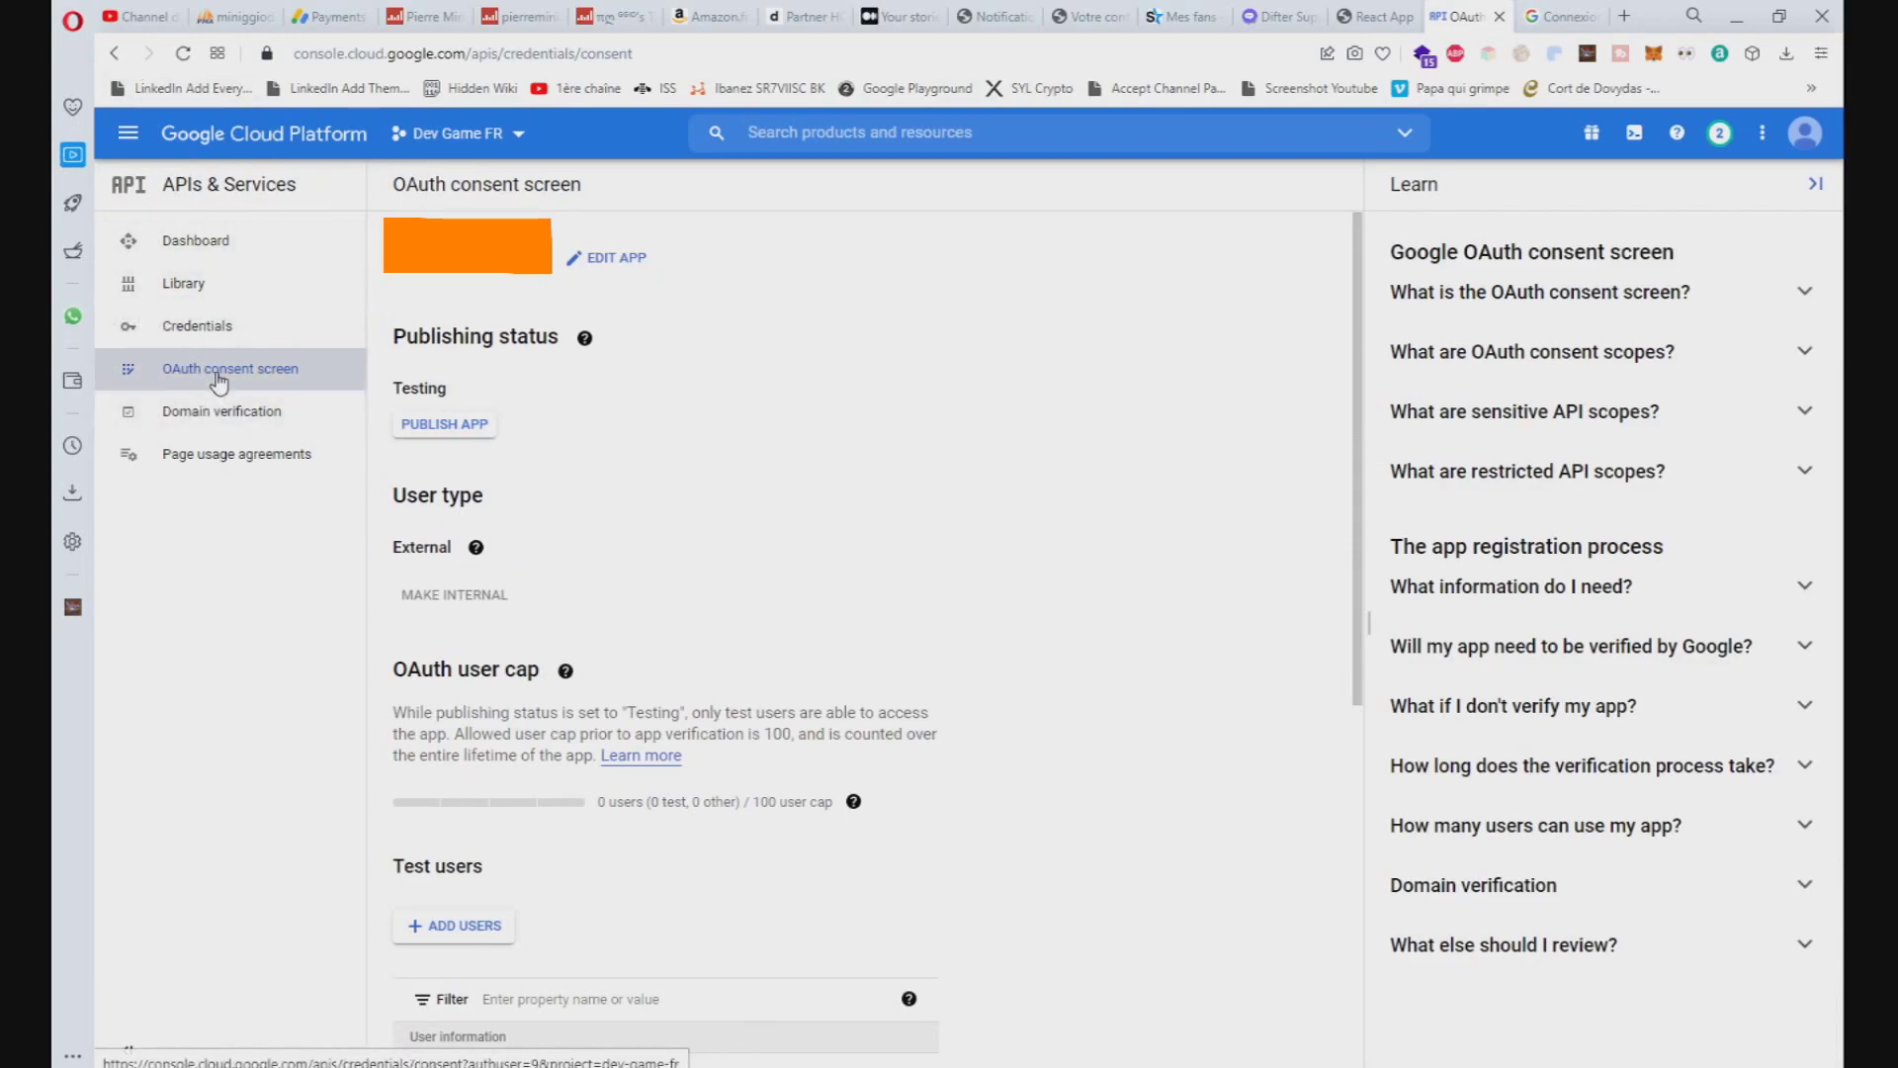
pyautogui.click(447, 423)
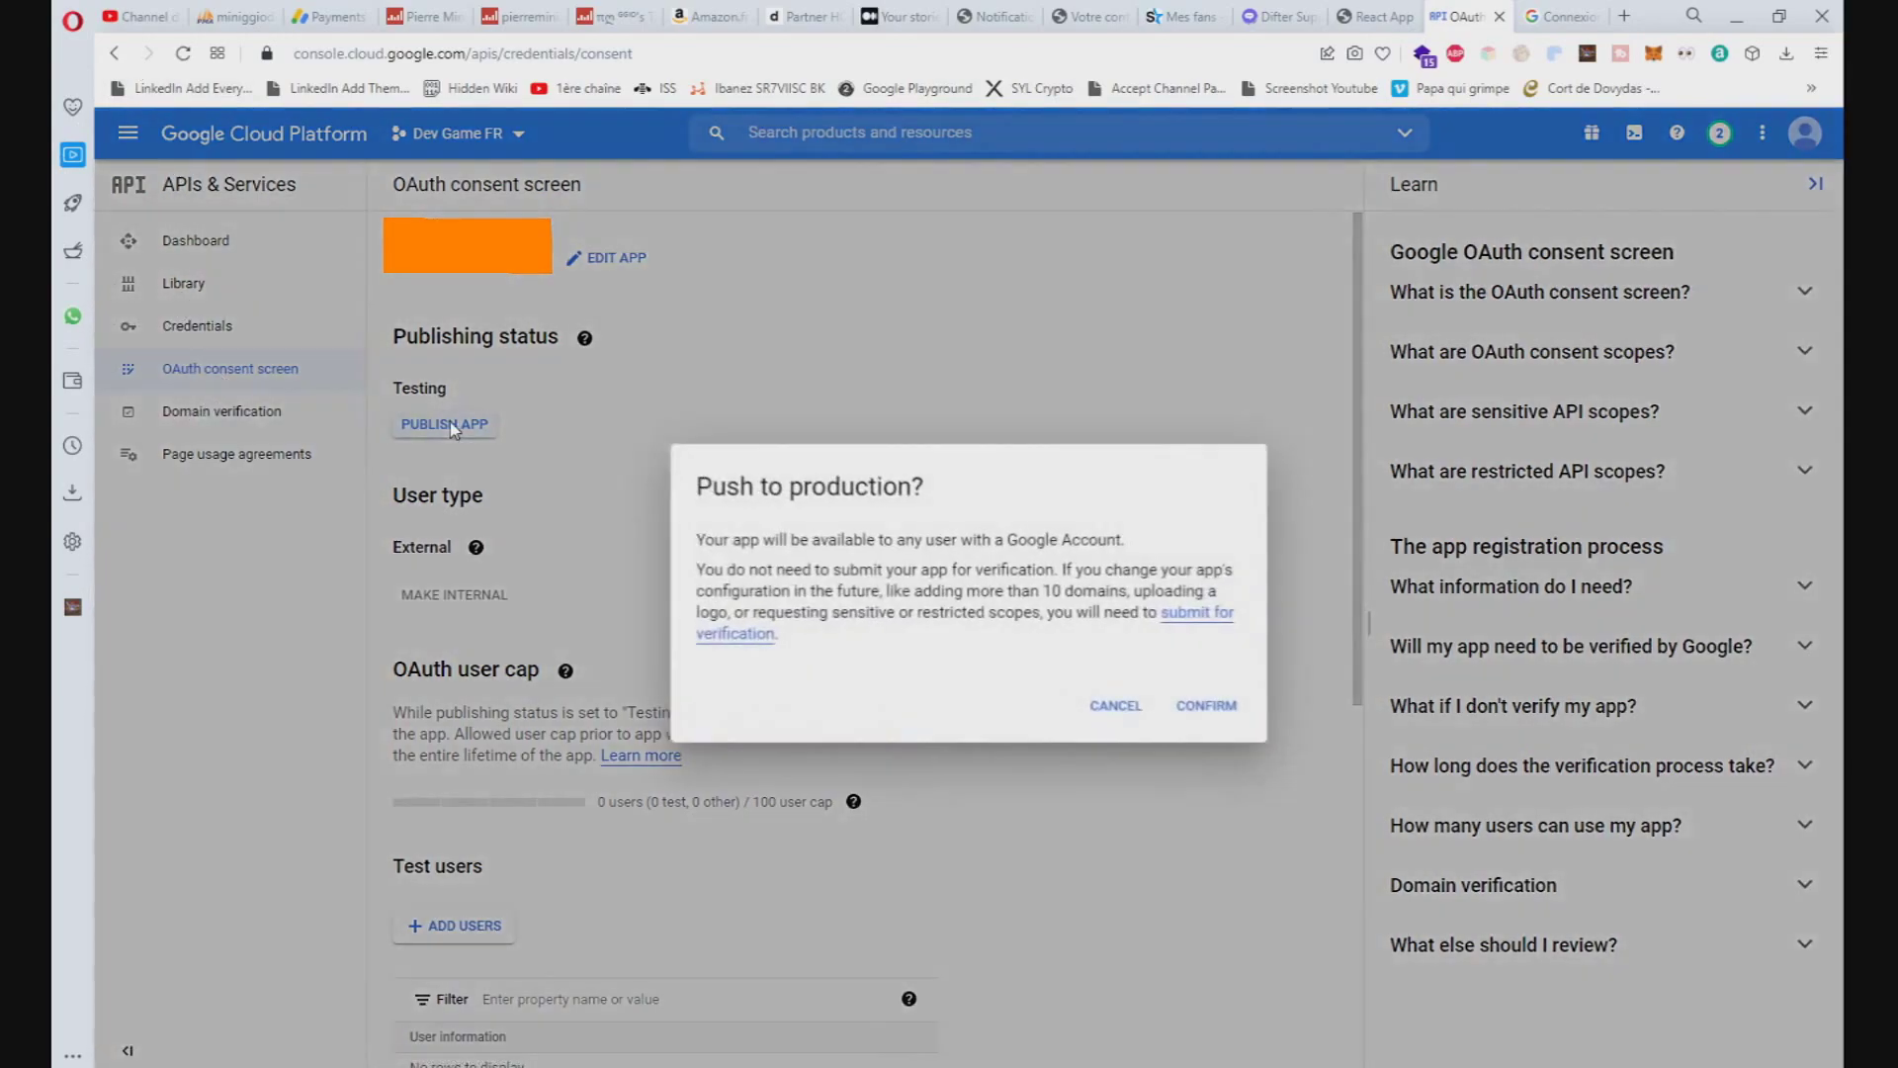
pyautogui.click(1207, 706)
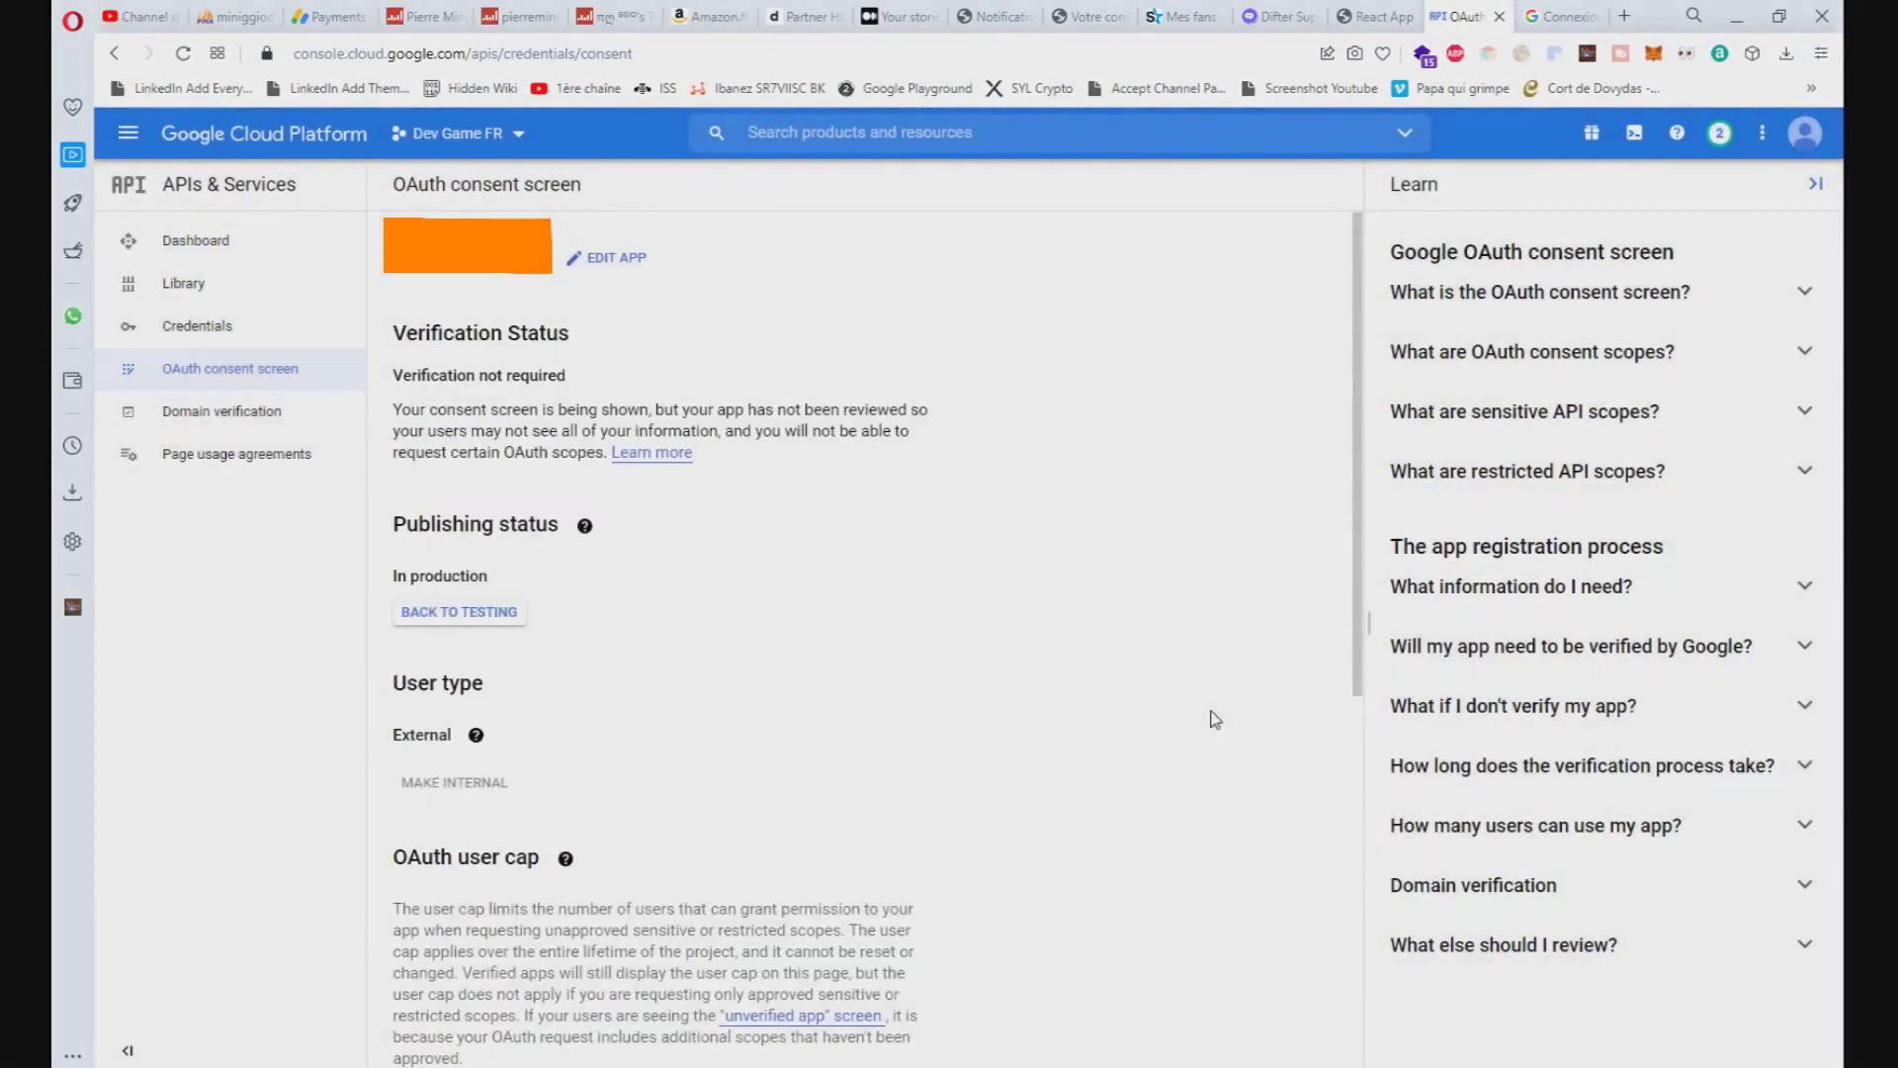
pyautogui.moveTo(393, 376); pyautogui.dragTo(573, 386)
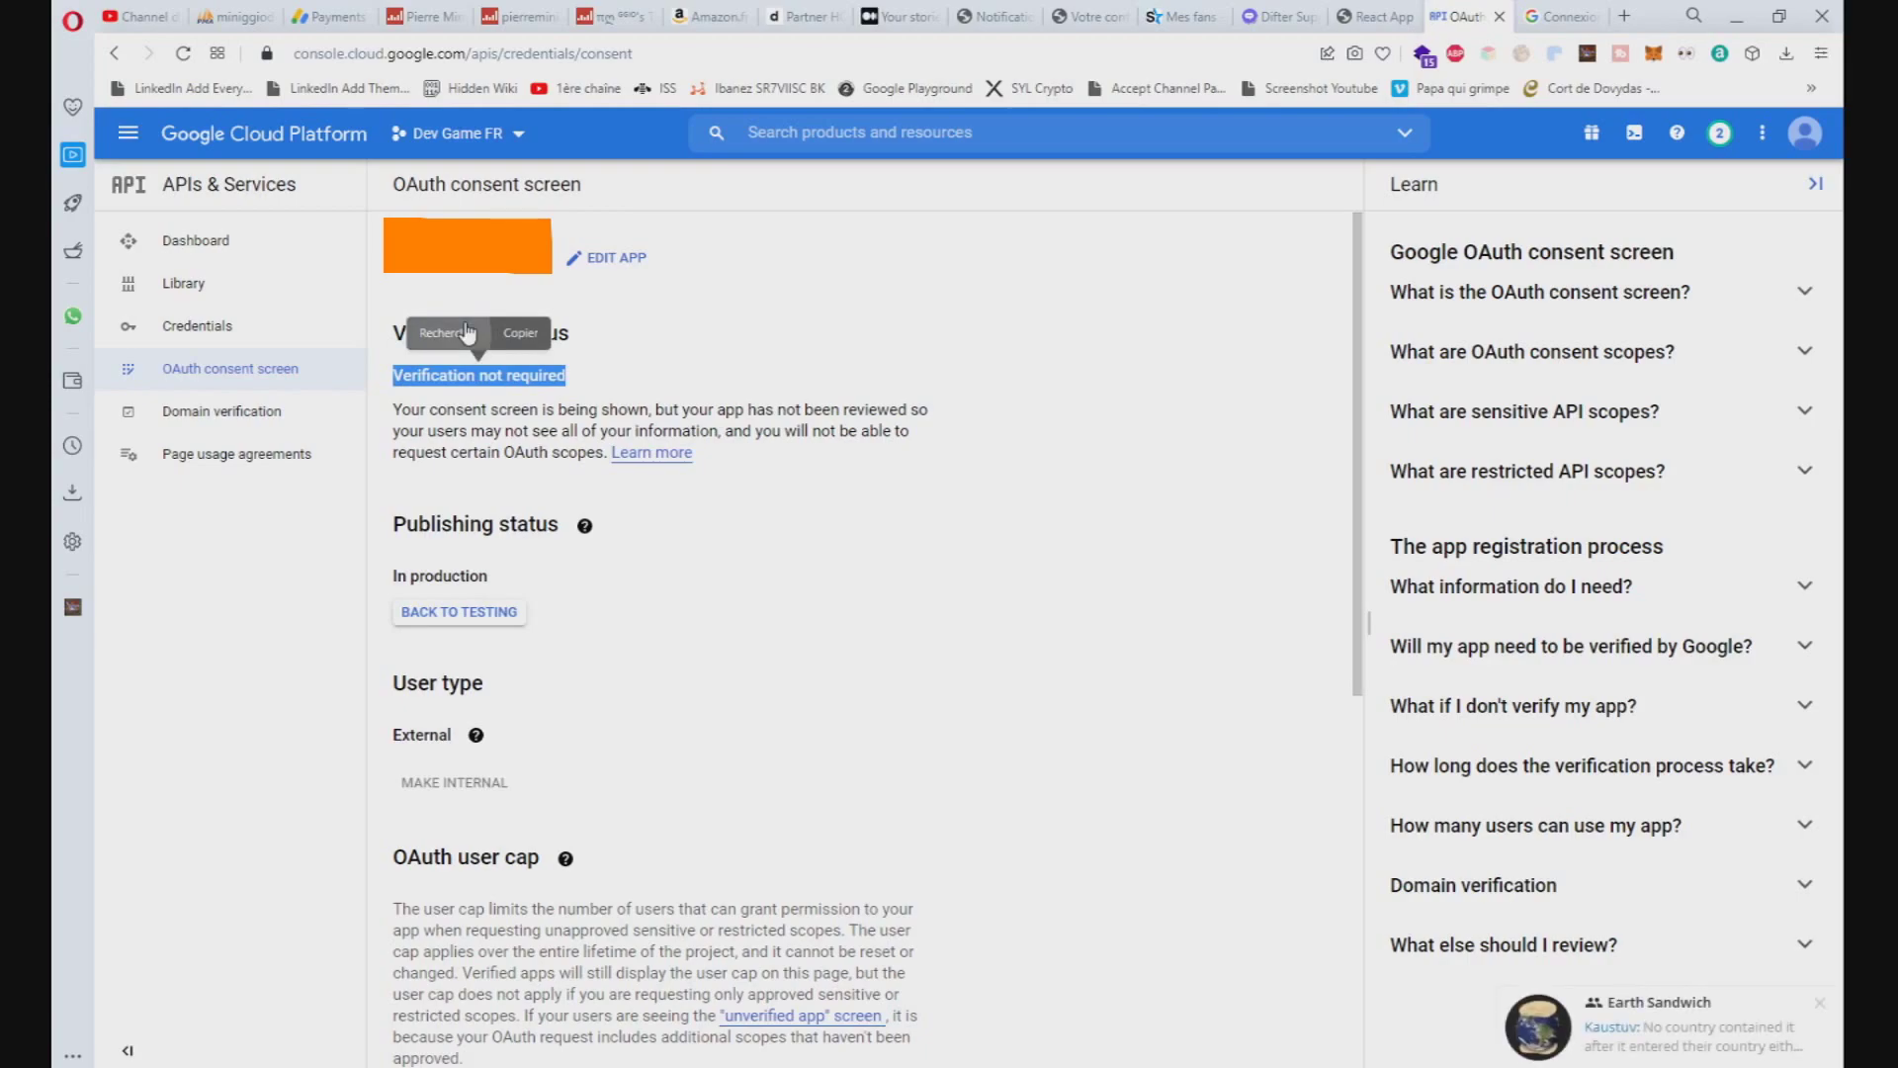
pyautogui.click(460, 419)
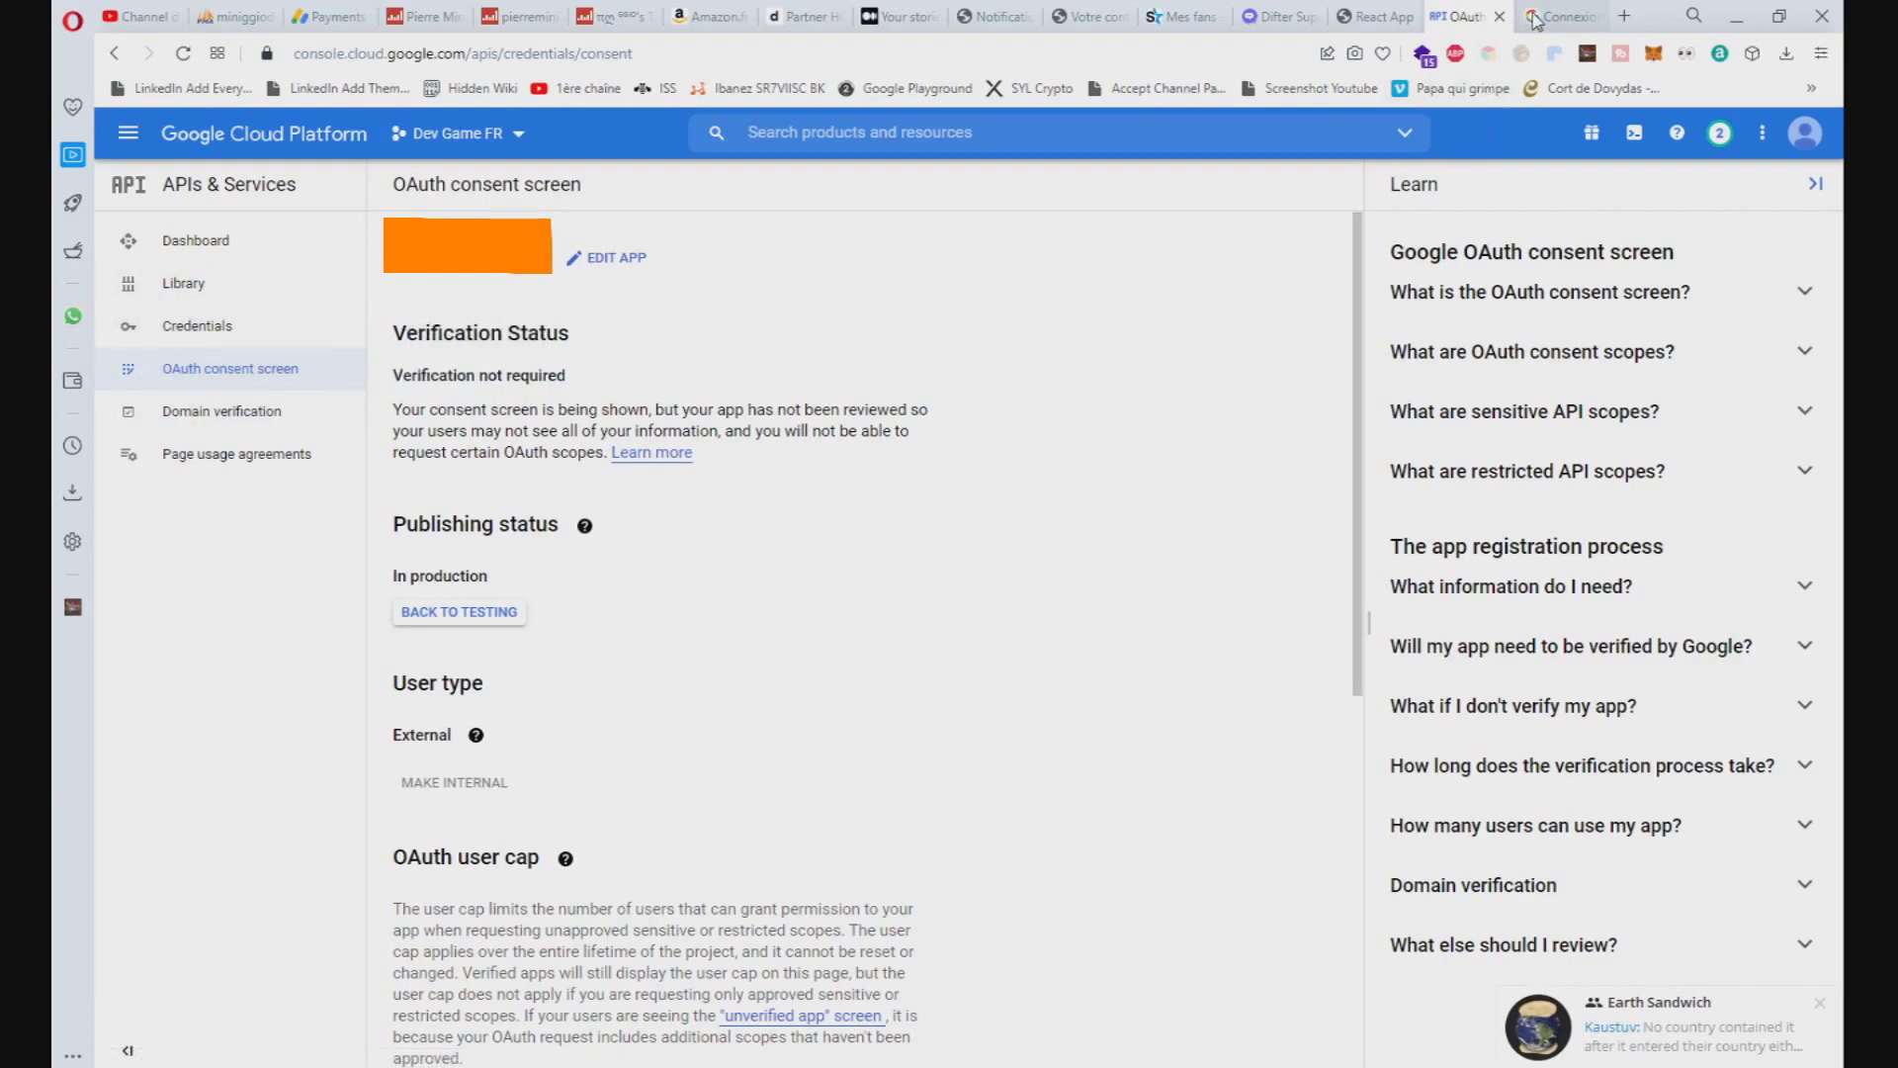
# - Return to the OAuth 2.0 Playground, set its configuration to use your own OAuth credentials, and close the configuration
pyautogui.click(1536, 19)
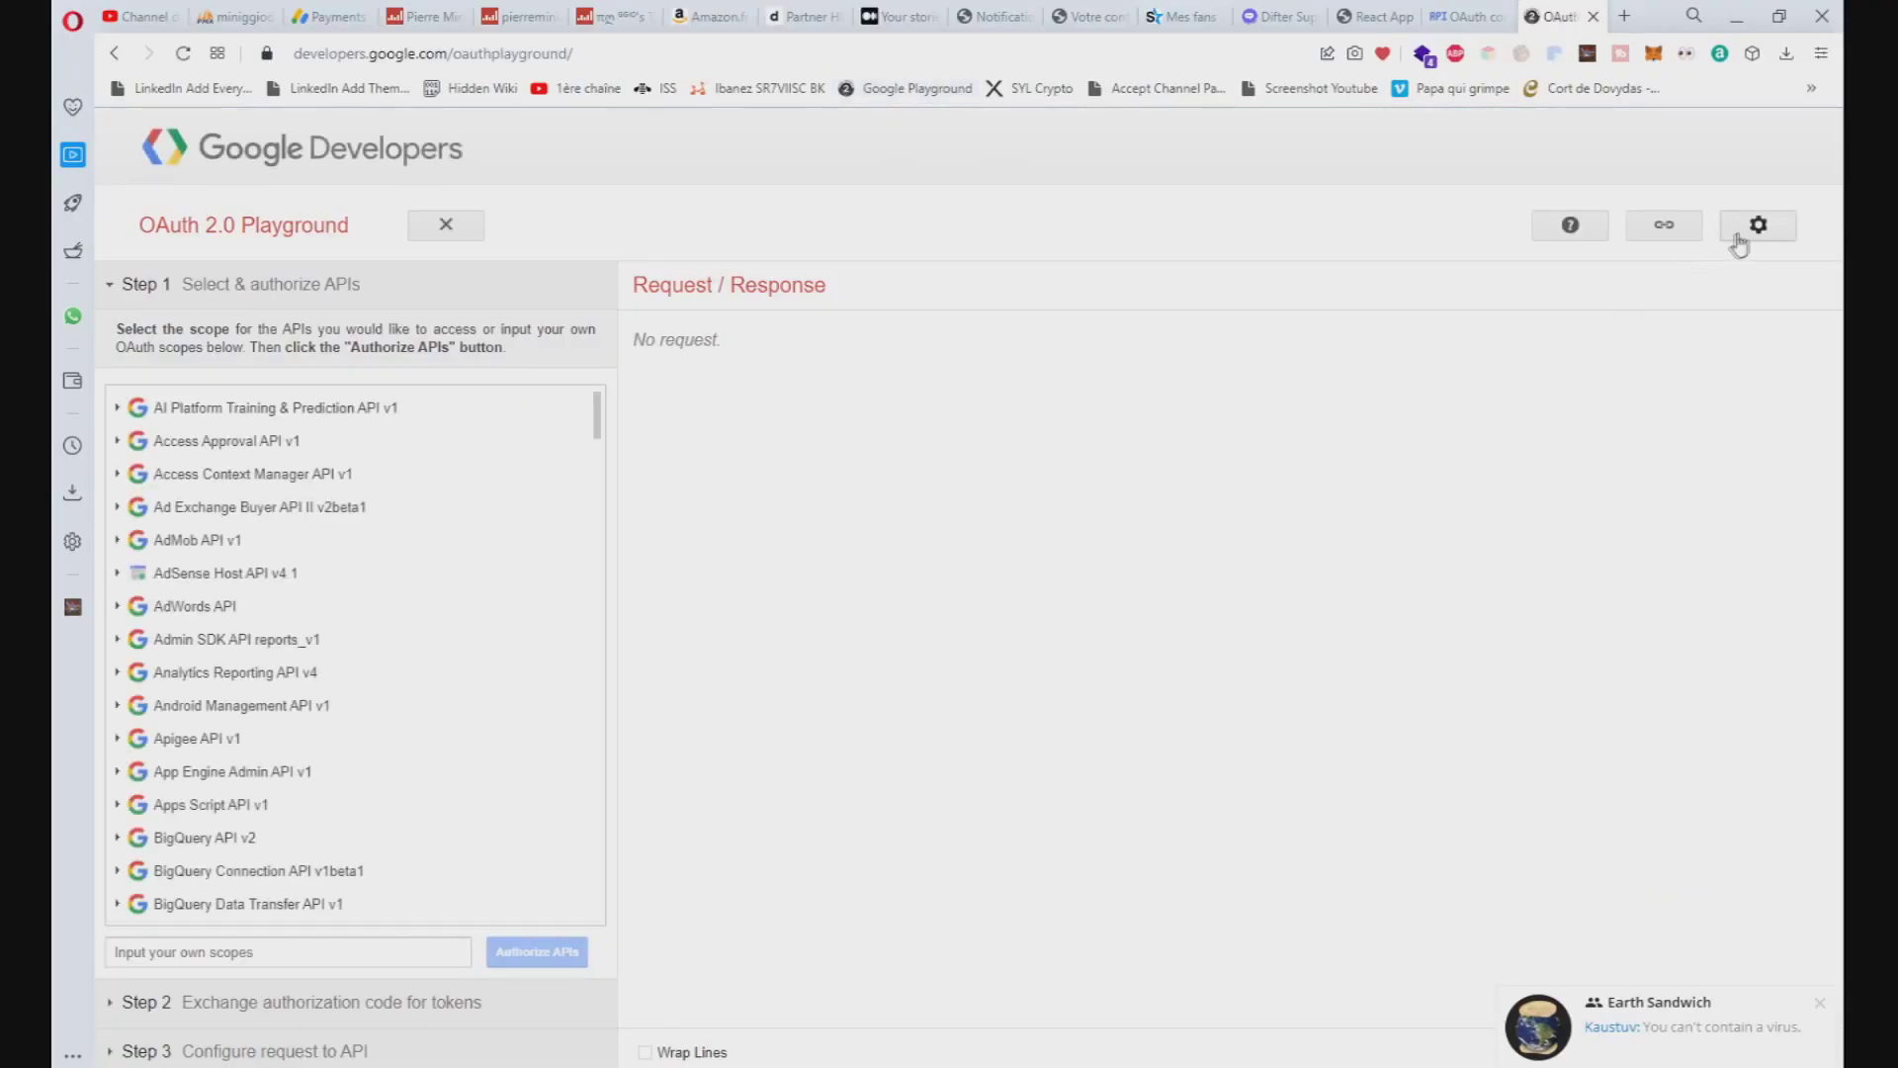
pyautogui.click(1752, 230)
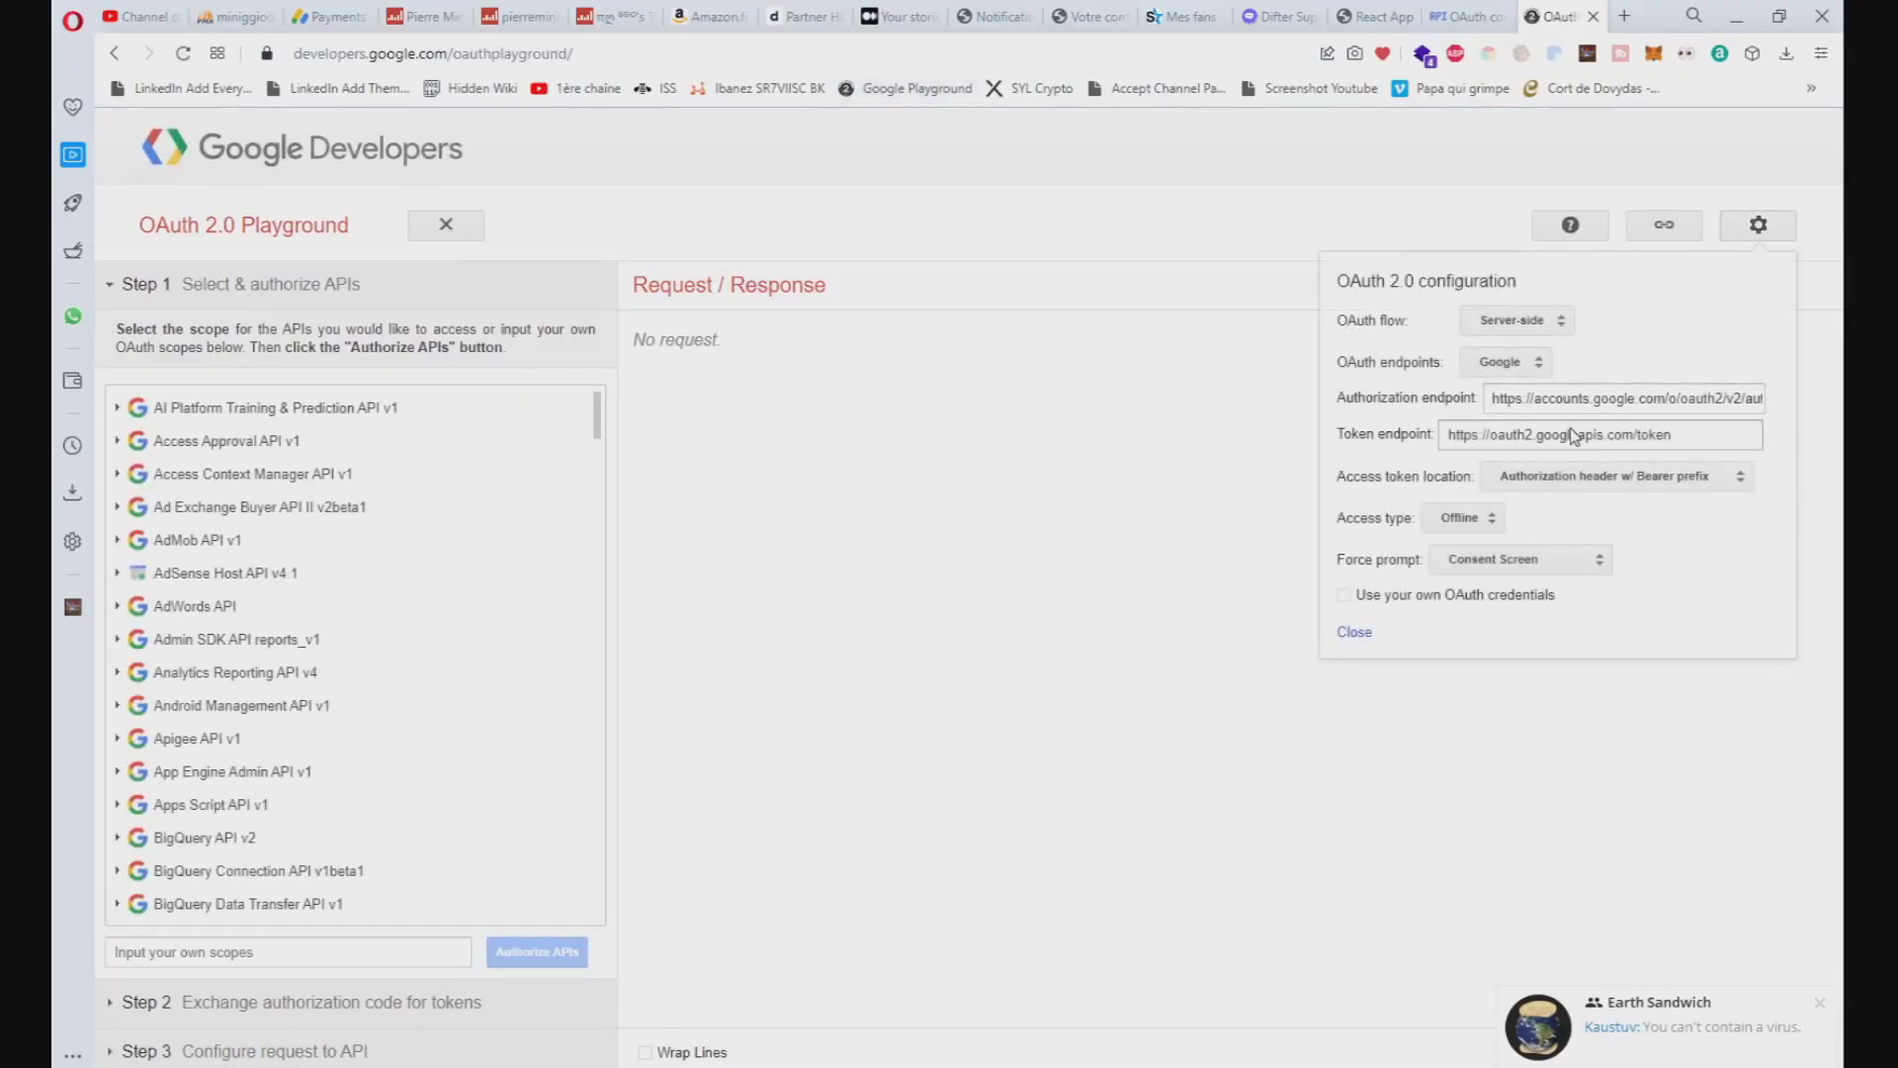
pyautogui.click(1347, 595)
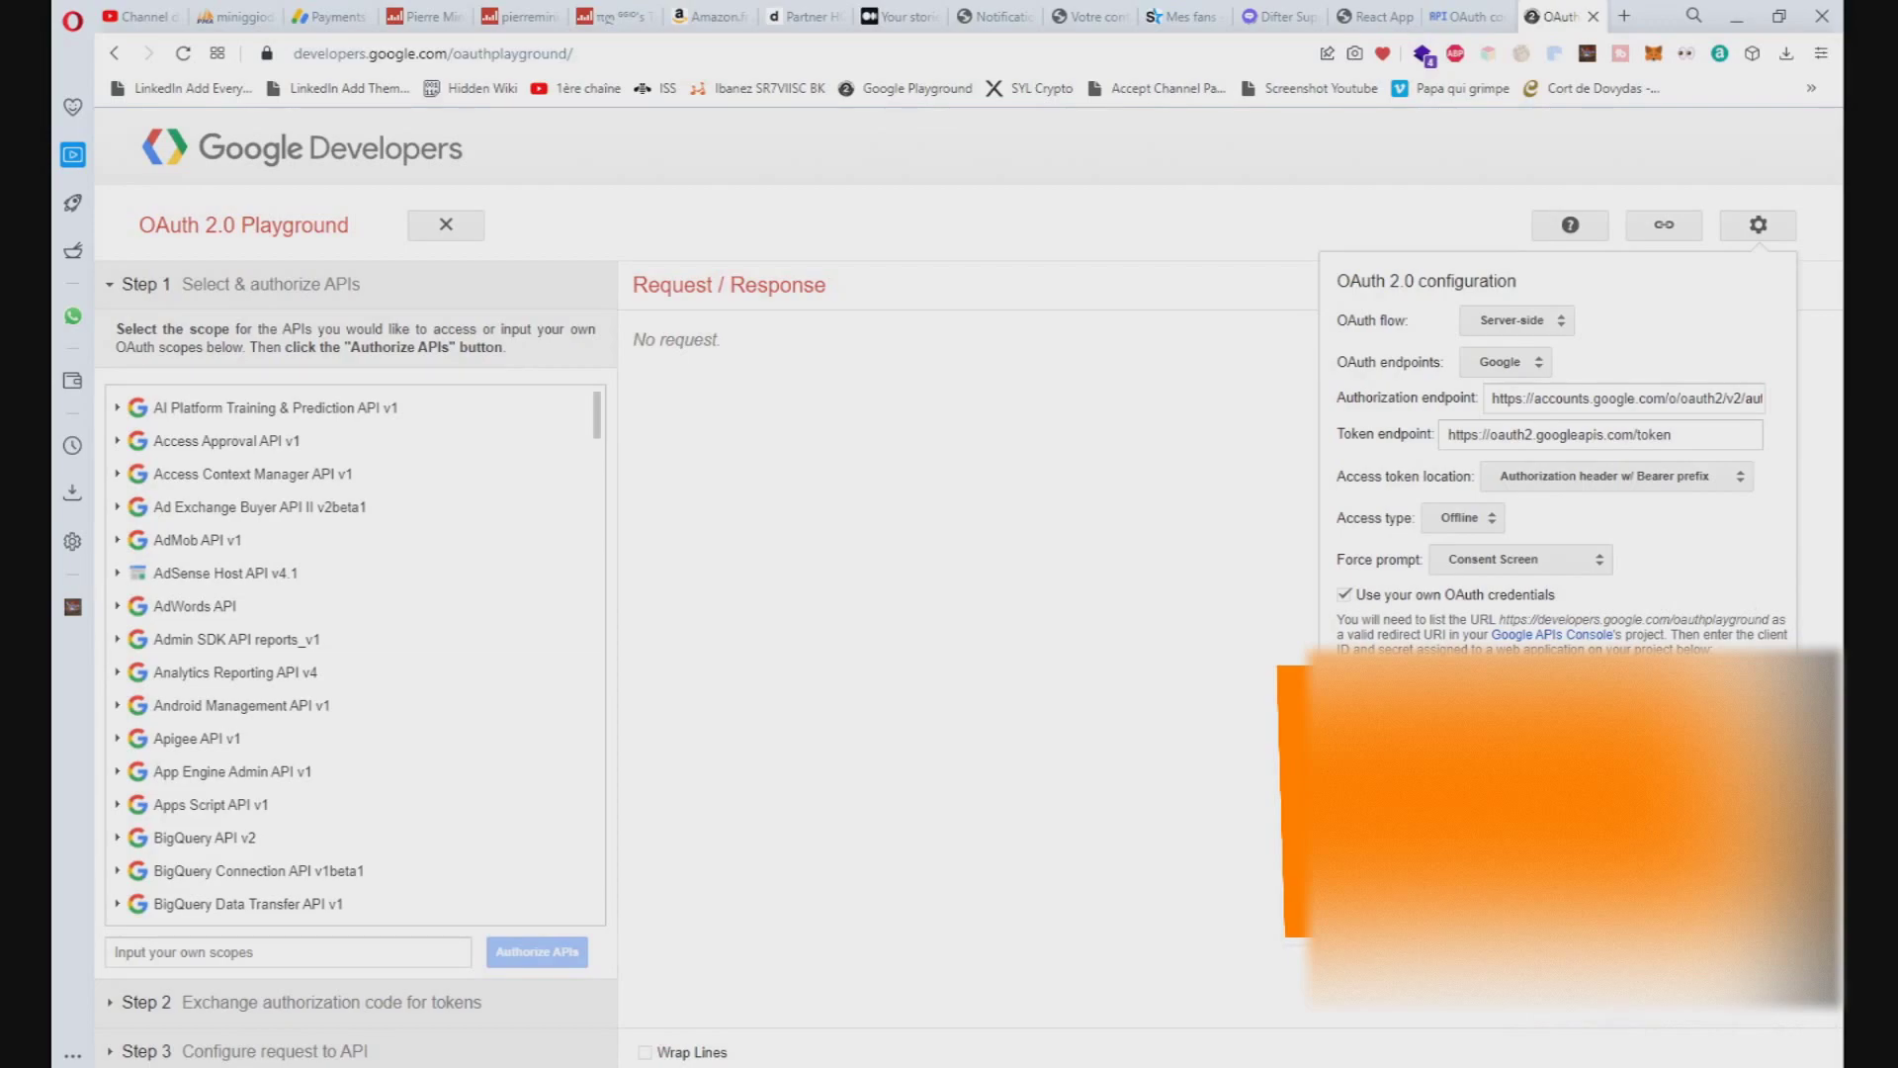
pyautogui.click(755, 868)
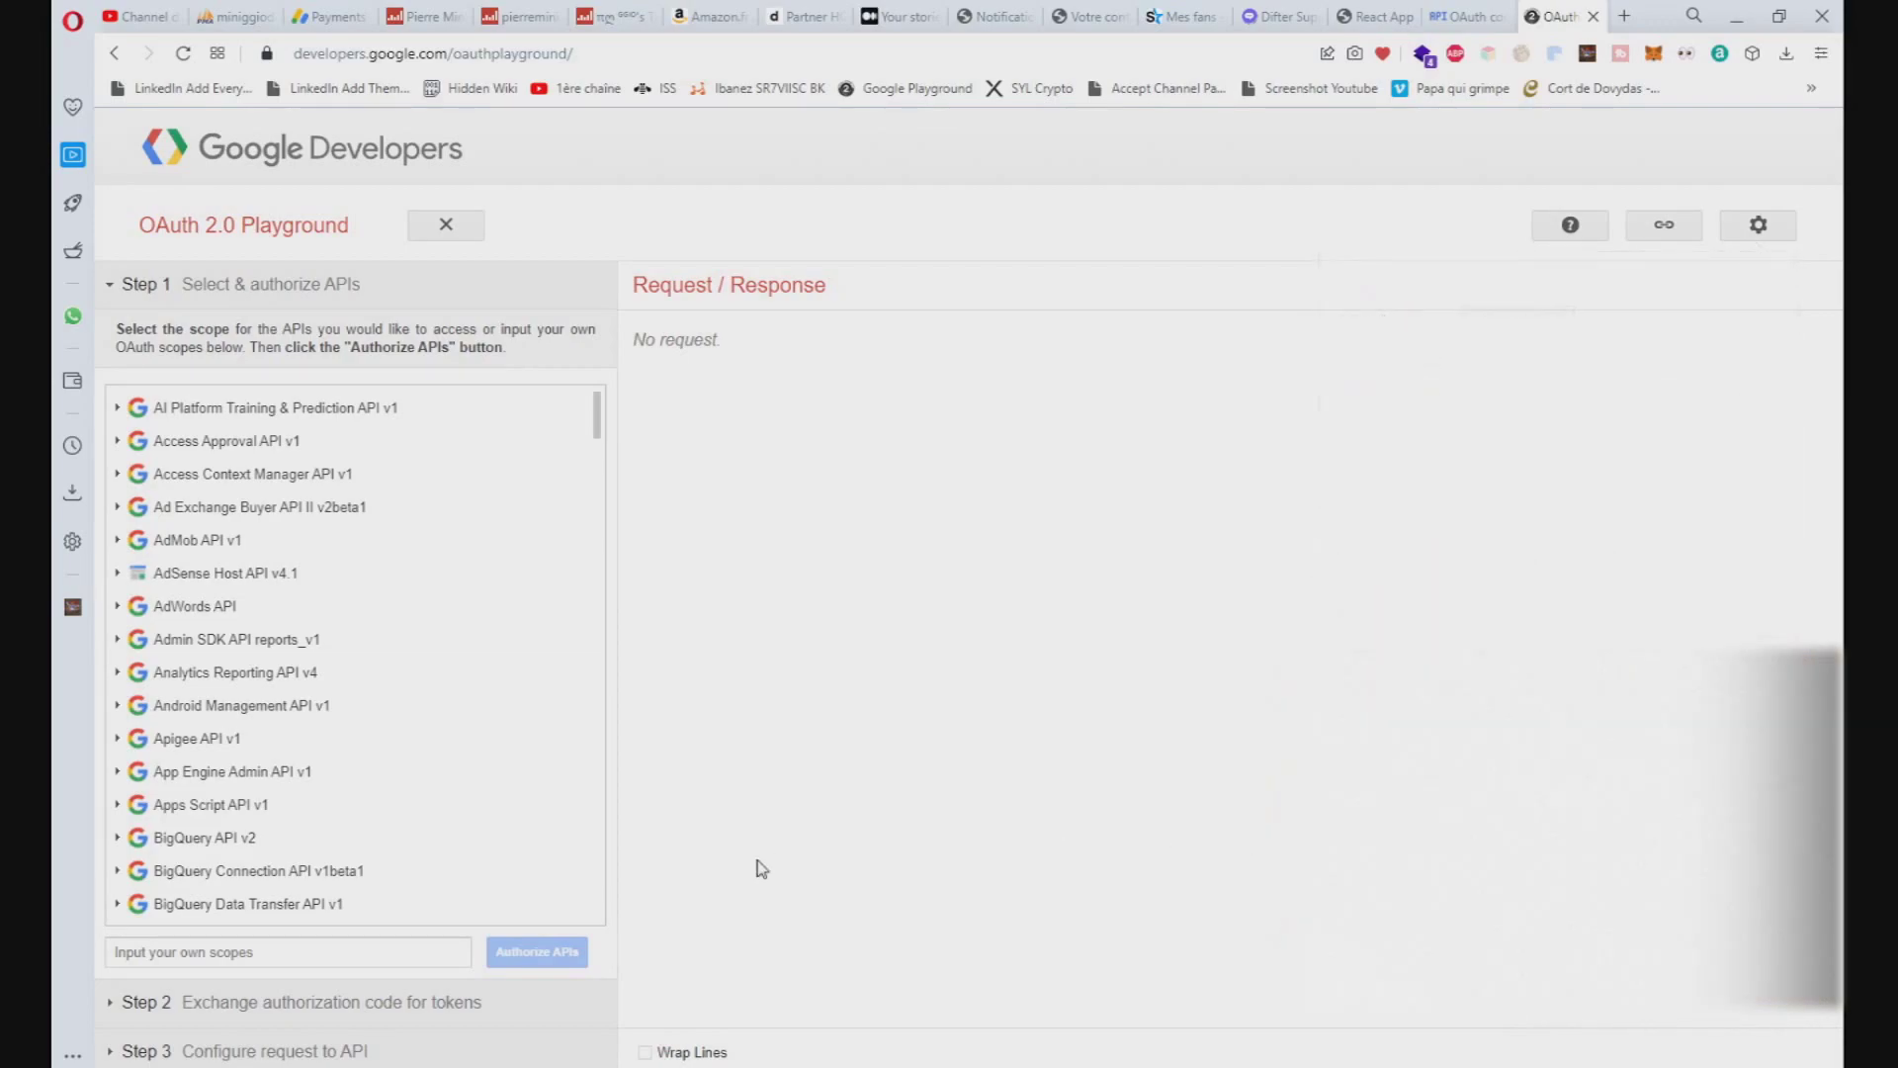
# - Select the youtube, youtube.readonly and youtube.upload scopes under YouTube Data API v3
pyautogui.moveTo(598, 415); pyautogui.dragTo(586, 924)
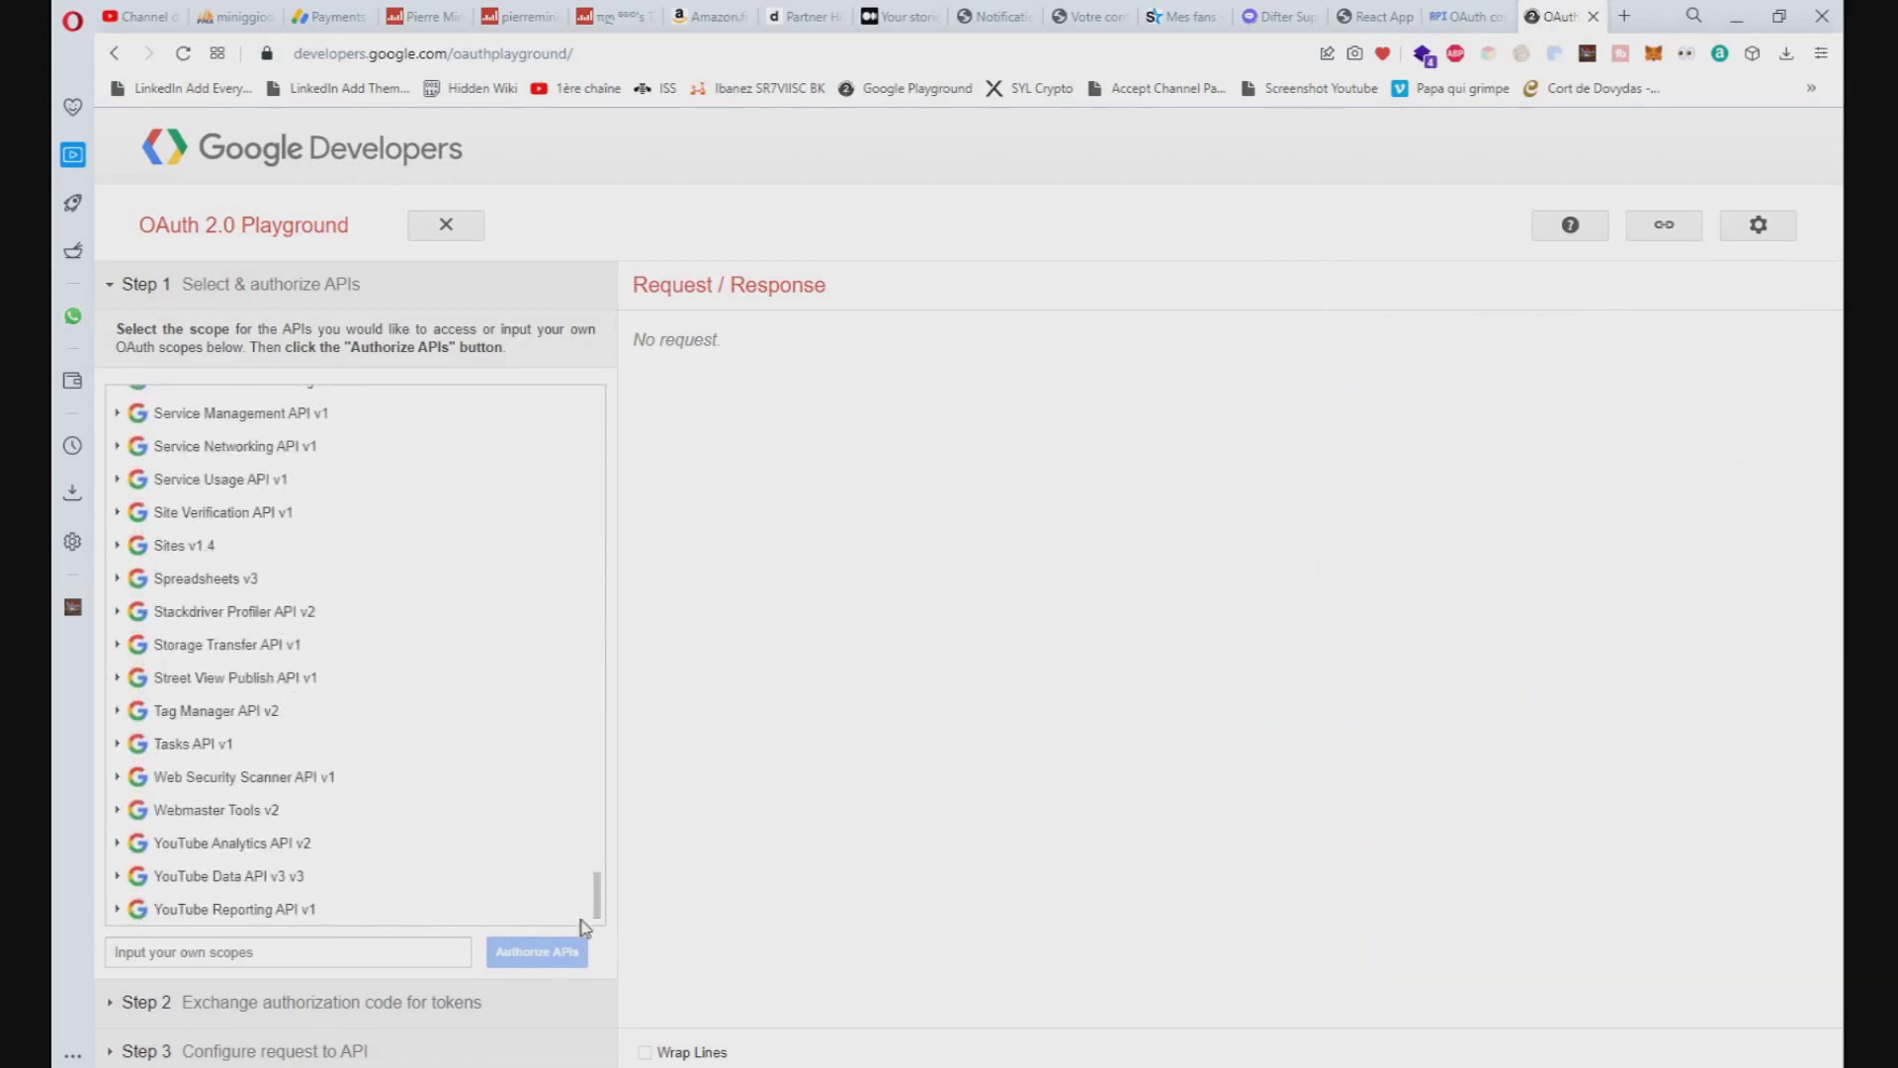
pyautogui.click(205, 882)
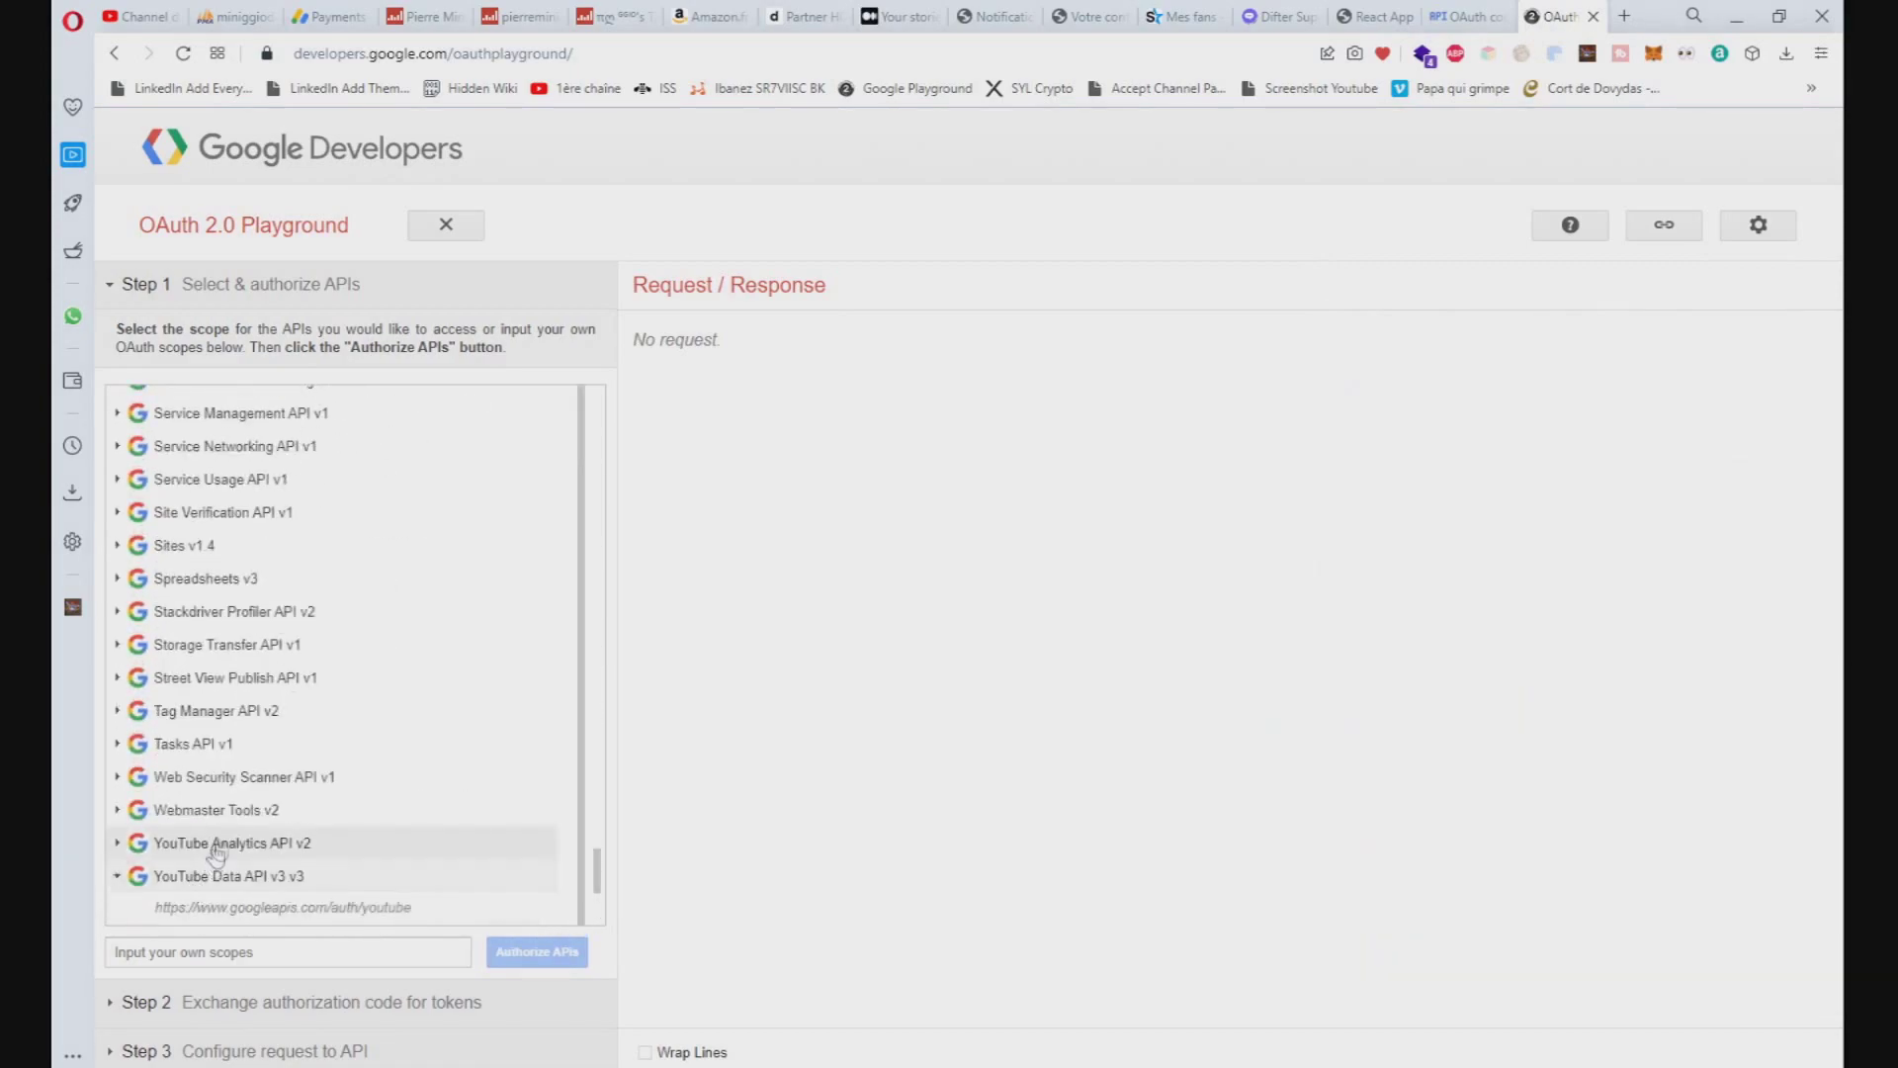
pyautogui.click(338, 902)
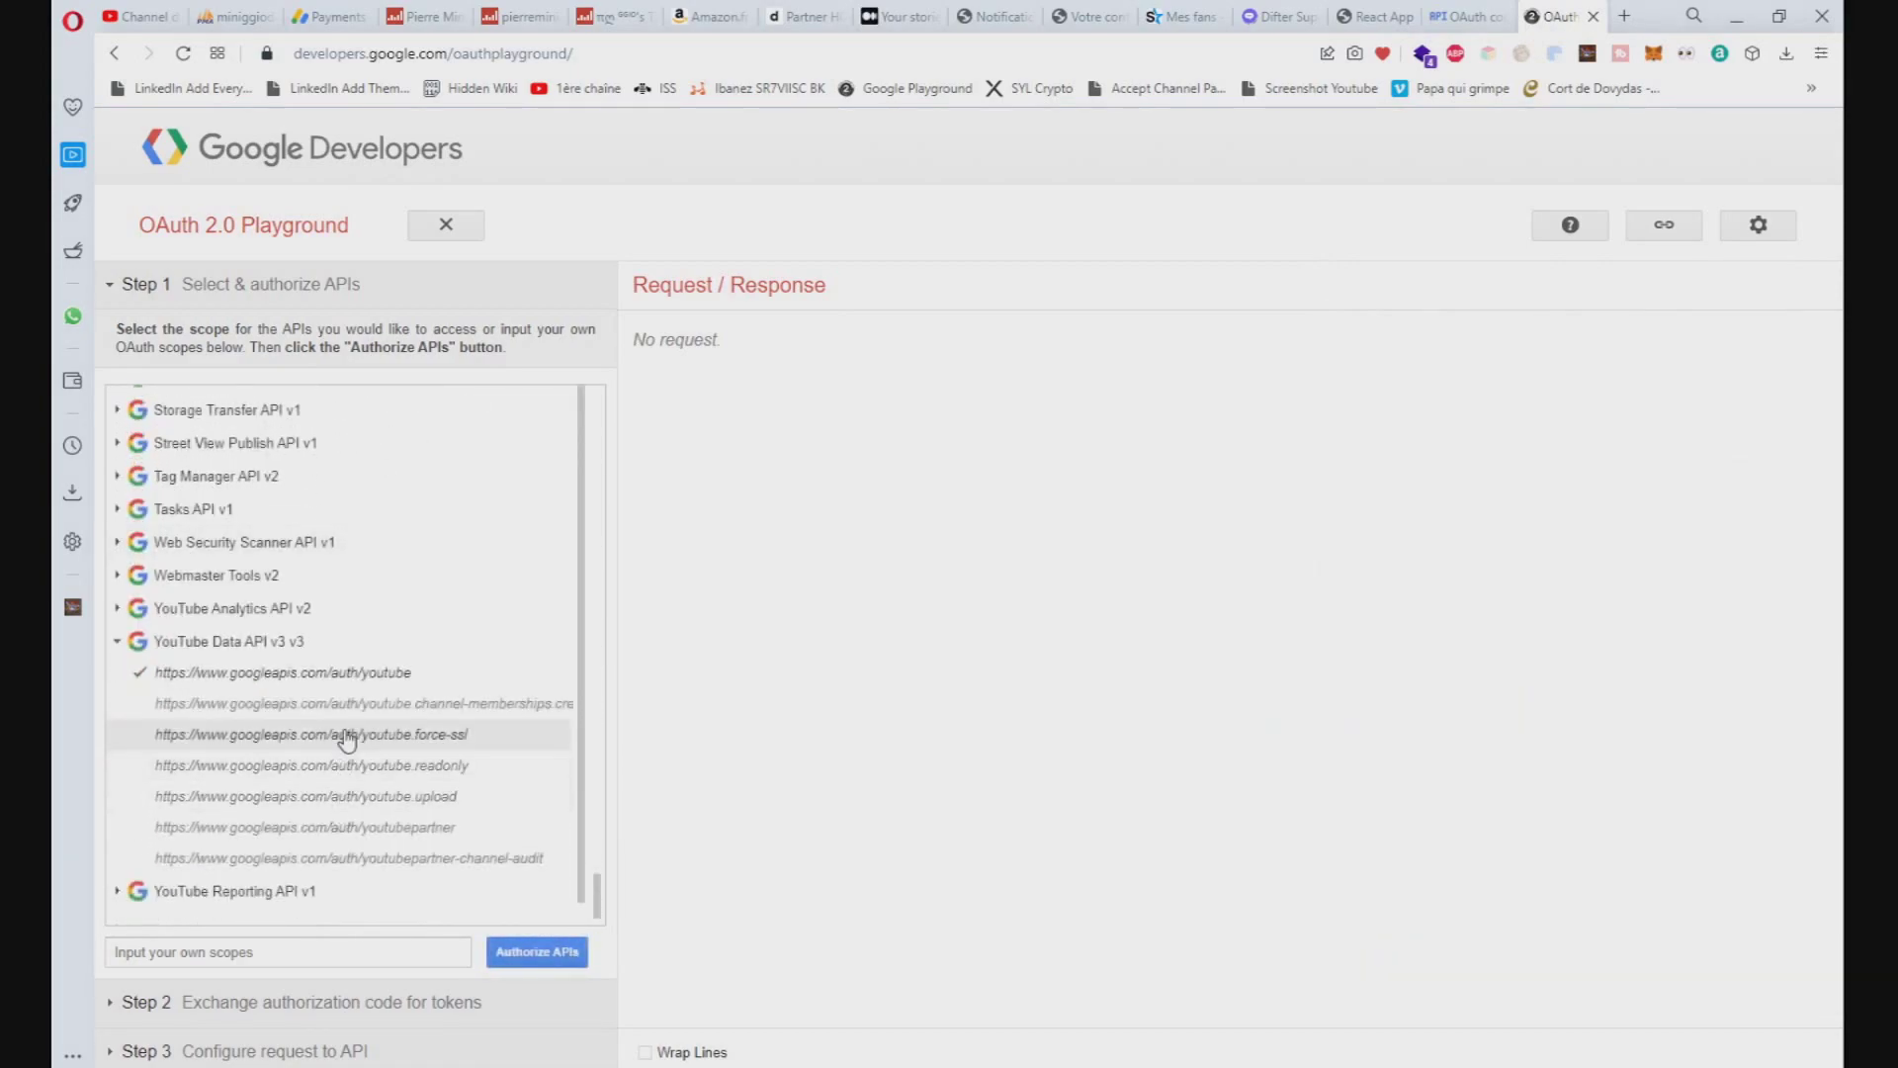
pyautogui.click(353, 767)
pyautogui.click(373, 796)
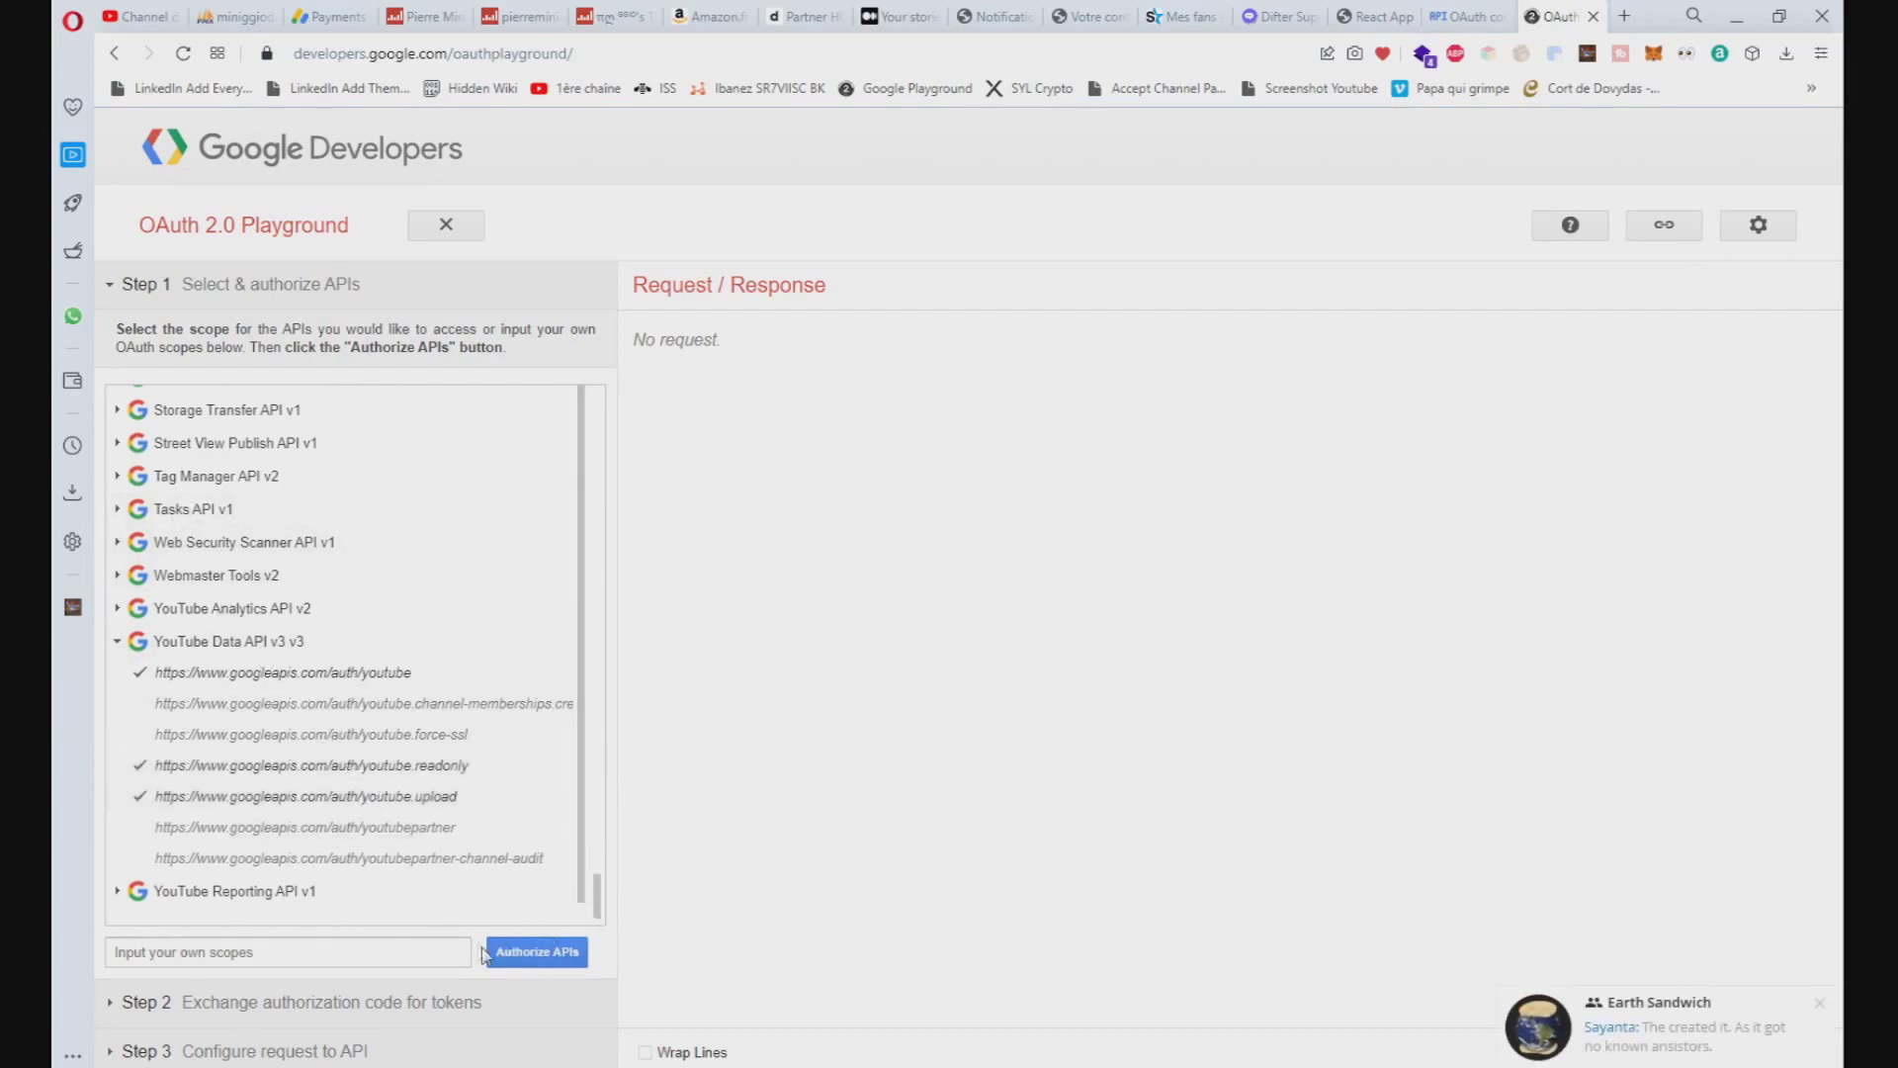
# - Start authorizing the selected APIs and choose the Google account that grants access
pyautogui.click(516, 955)
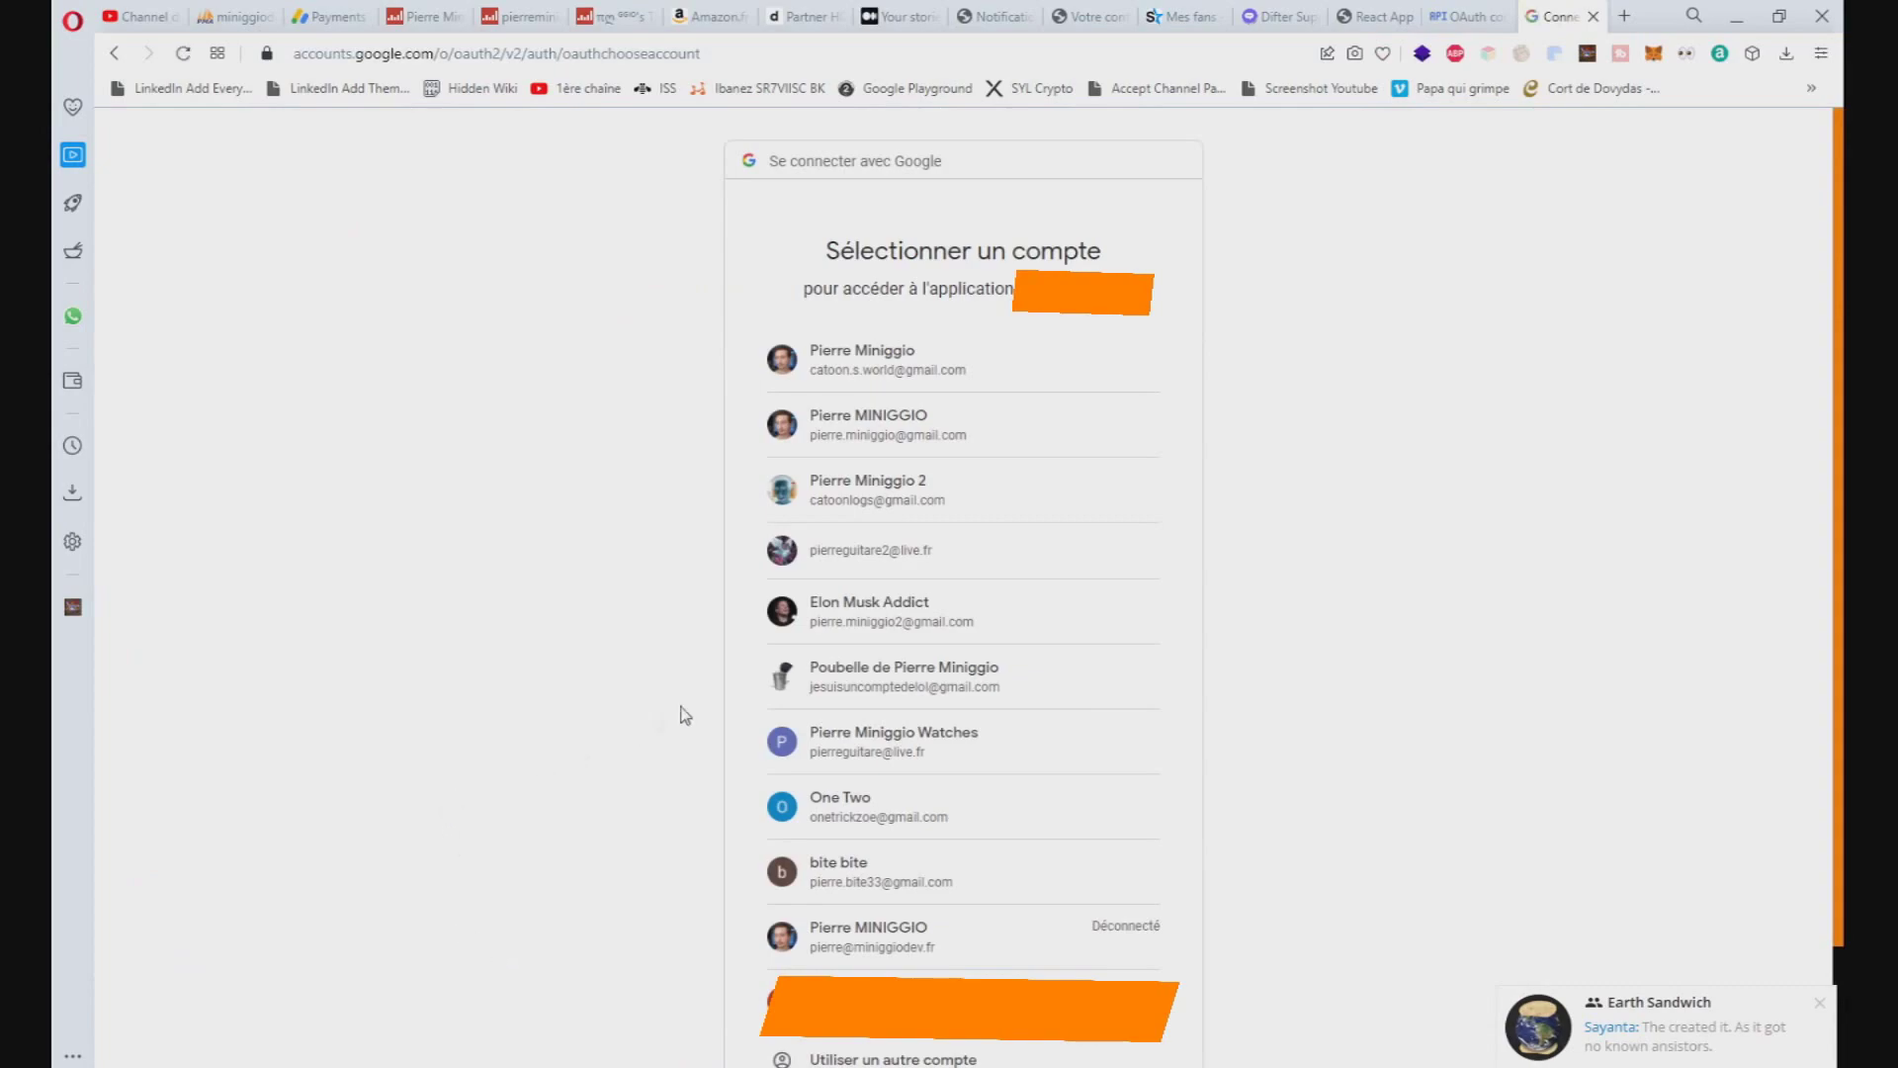
pyautogui.scroll(-2, 711, 708)
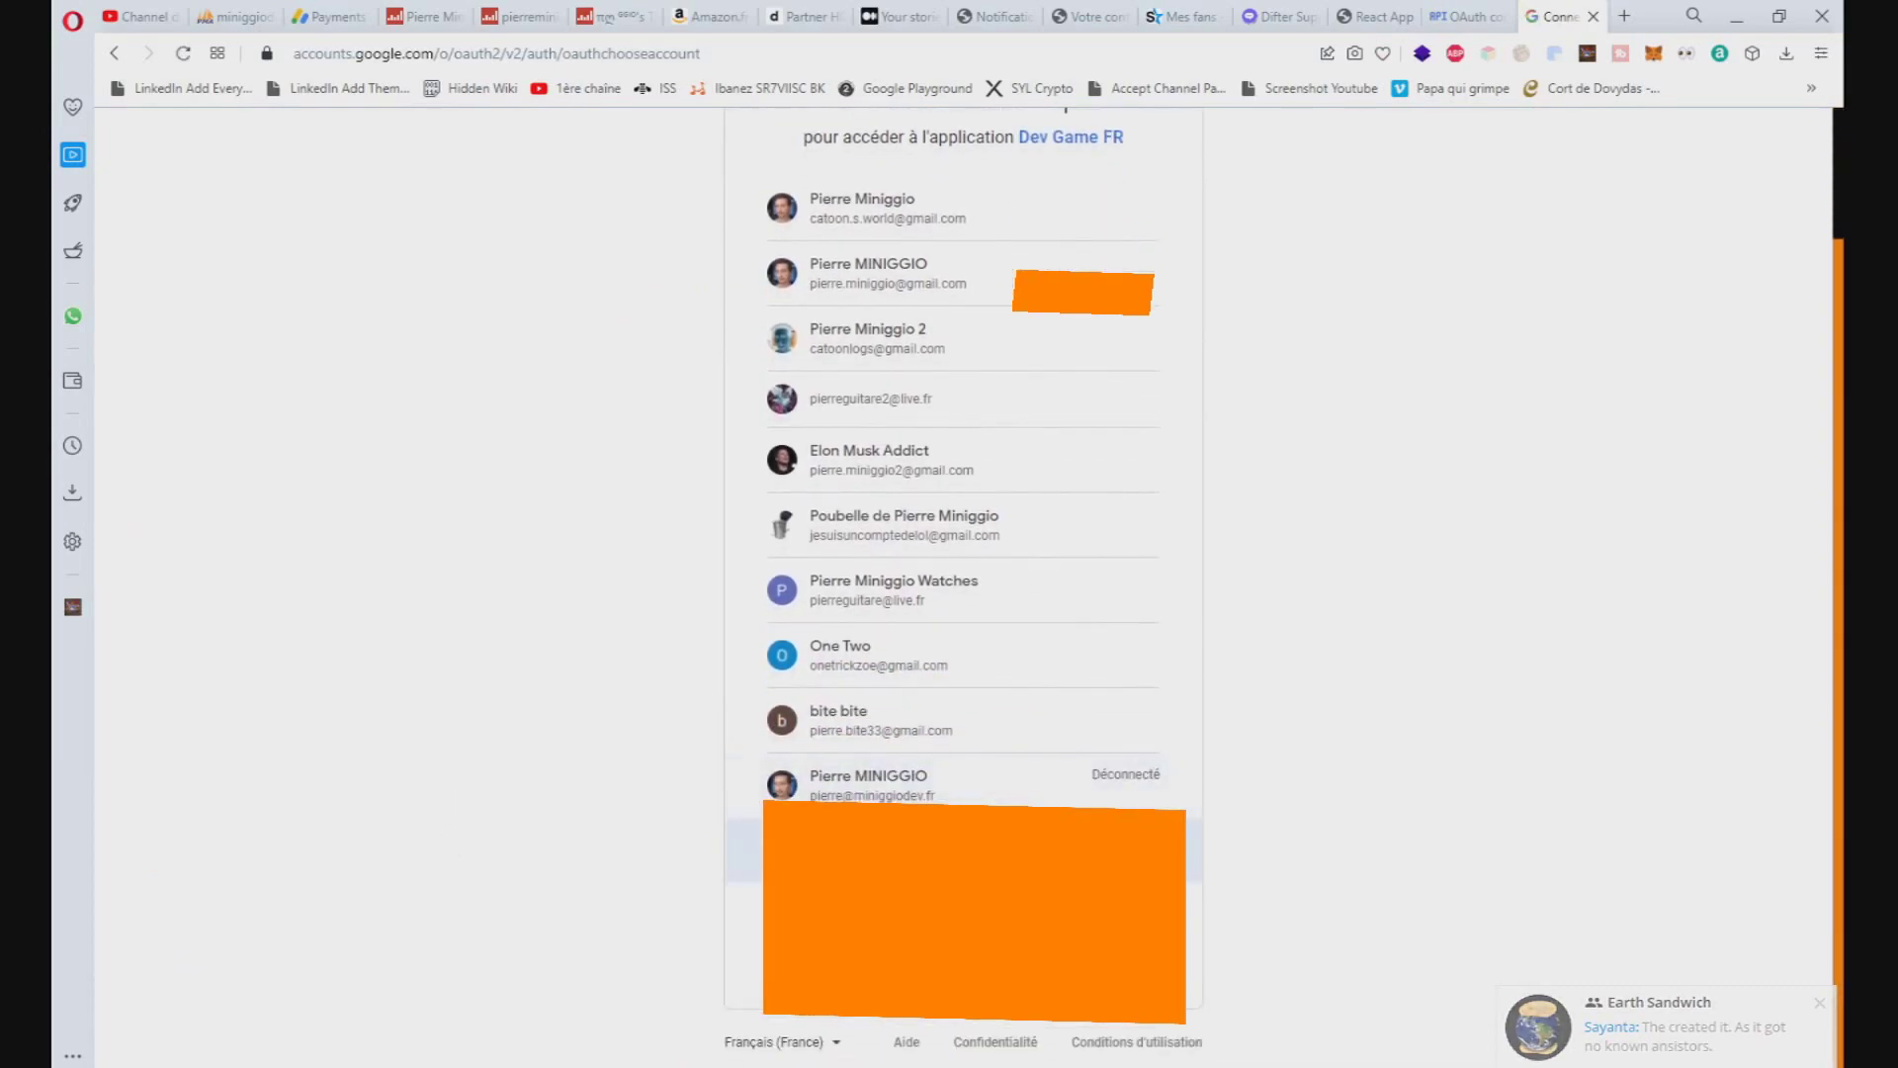
pyautogui.scroll(1, 890, 866)
pyautogui.click(890, 866)
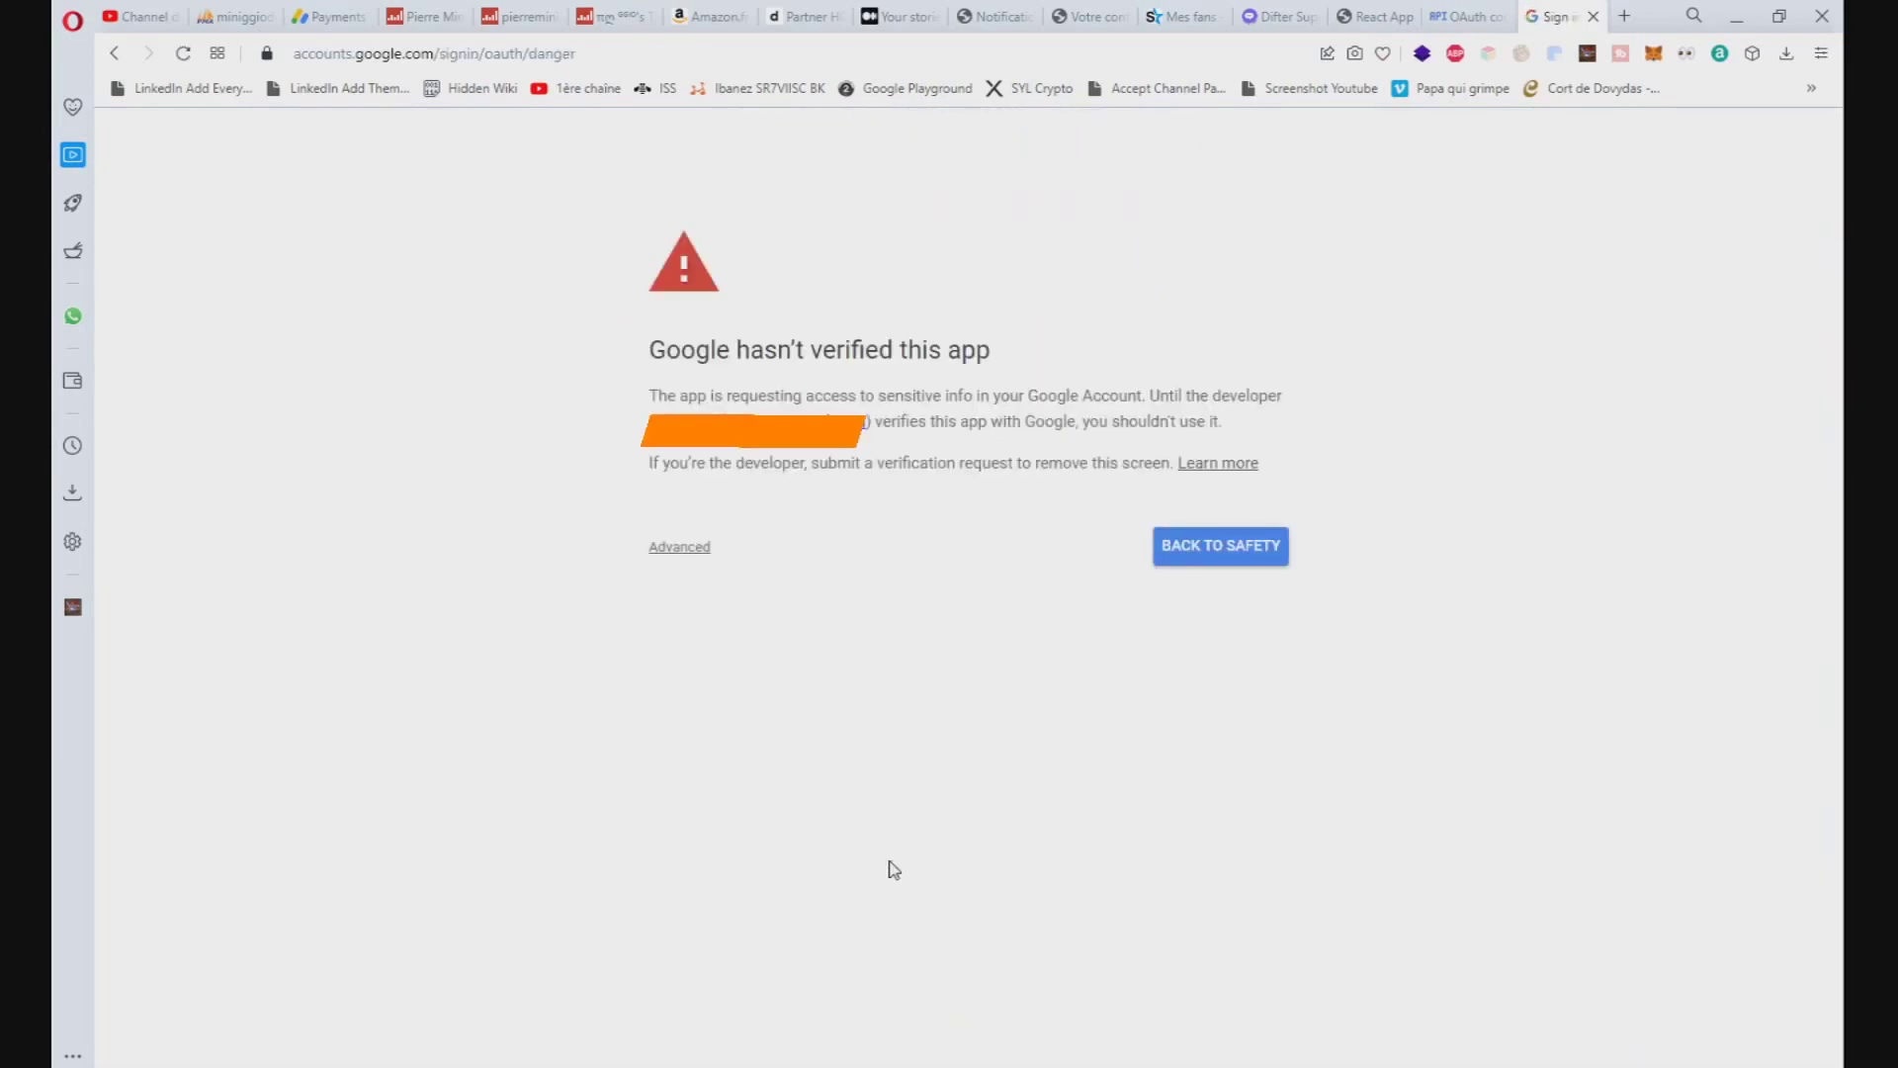
# - Reveal the advanced options of the unverified-app warning and continue to the unsafe app
pyautogui.moveTo(665, 350); pyautogui.dragTo(964, 465)
pyautogui.click(964, 465)
pyautogui.click(687, 549)
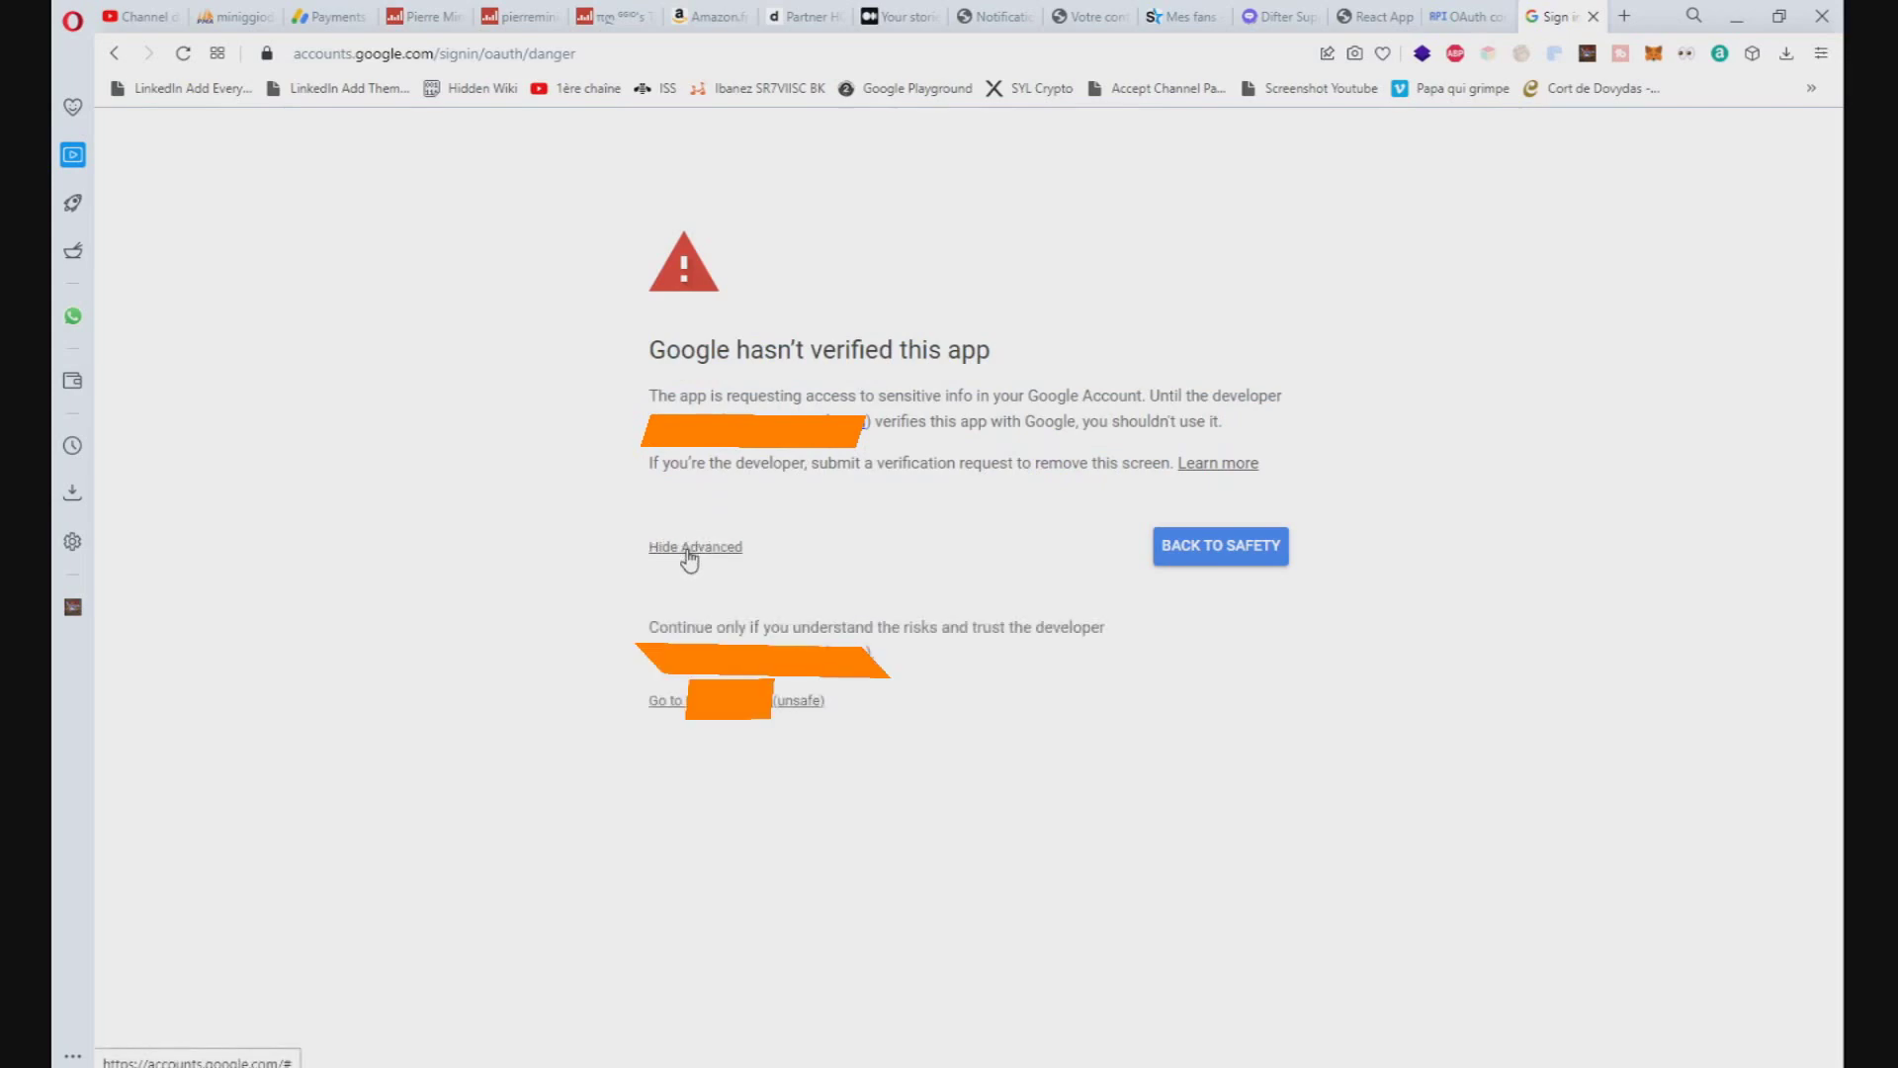
pyautogui.moveTo(644, 703); pyautogui.dragTo(843, 709)
pyautogui.click(865, 708)
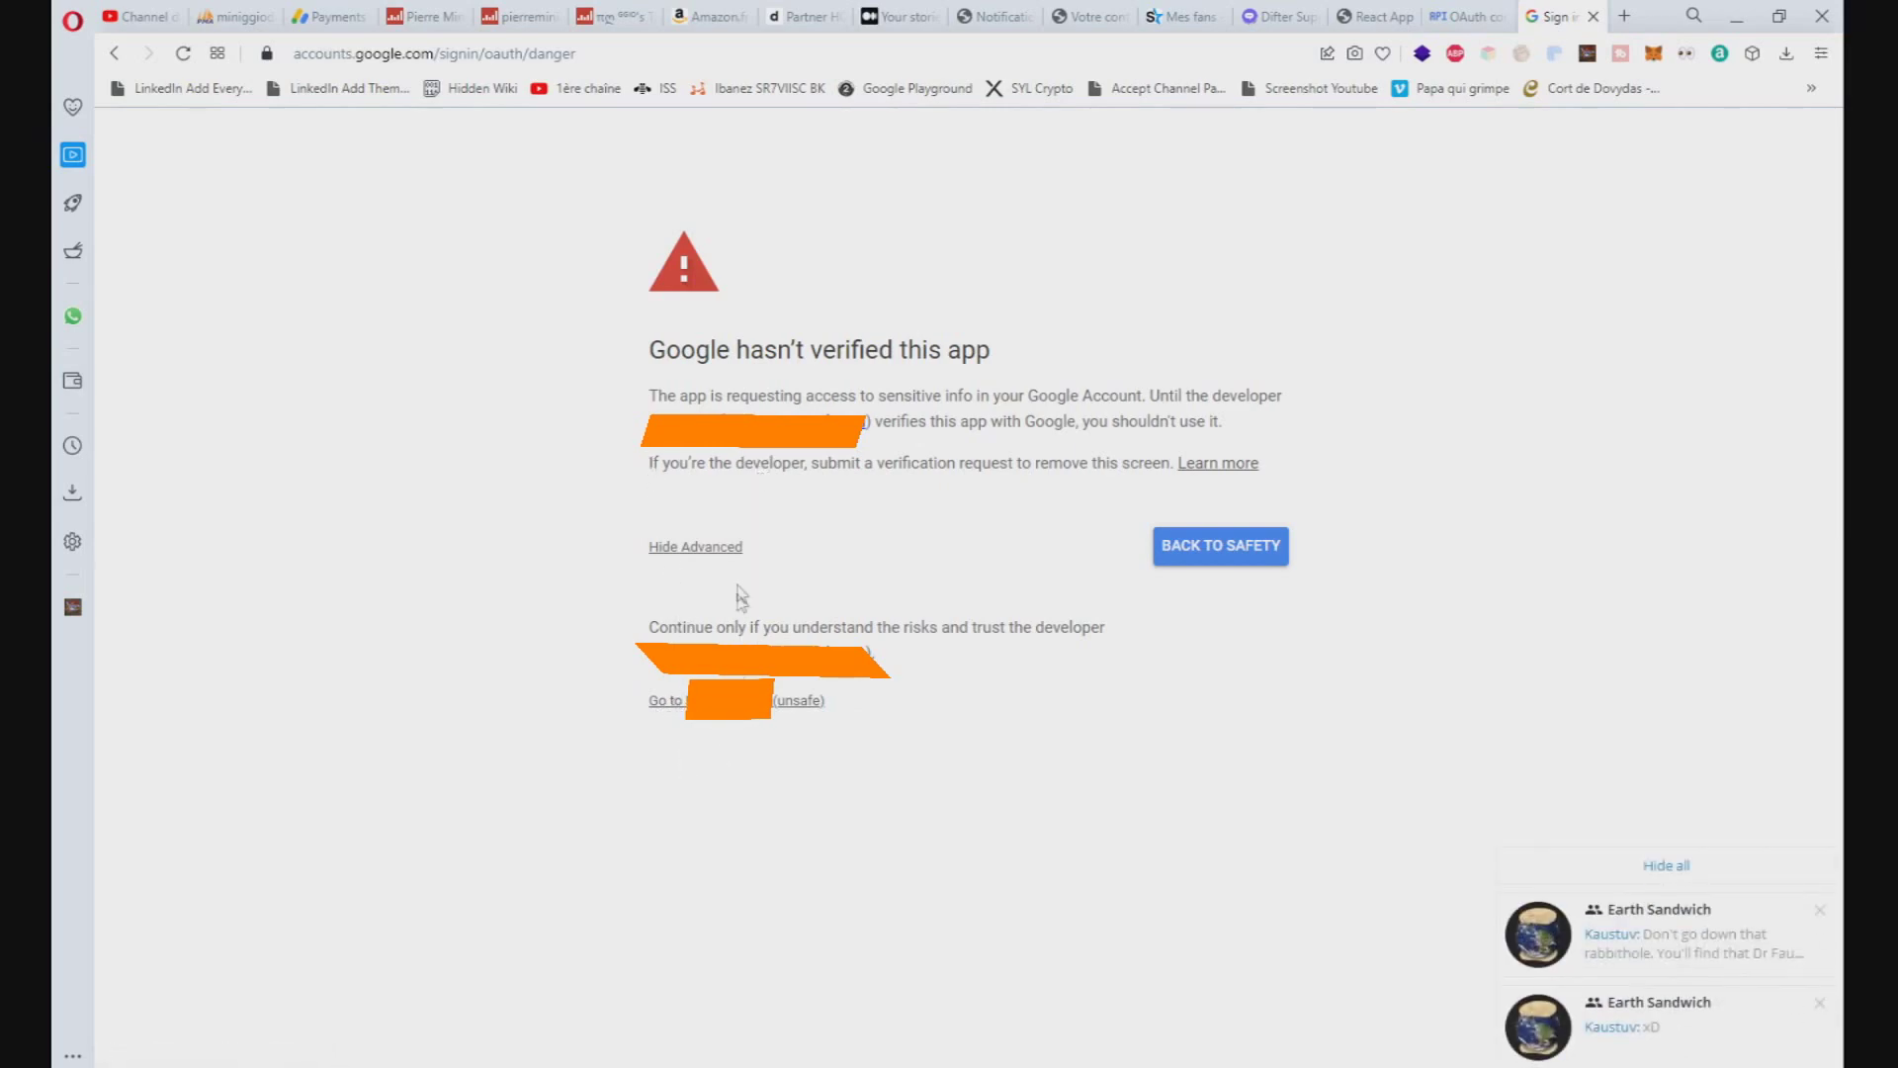
pyautogui.click(748, 719)
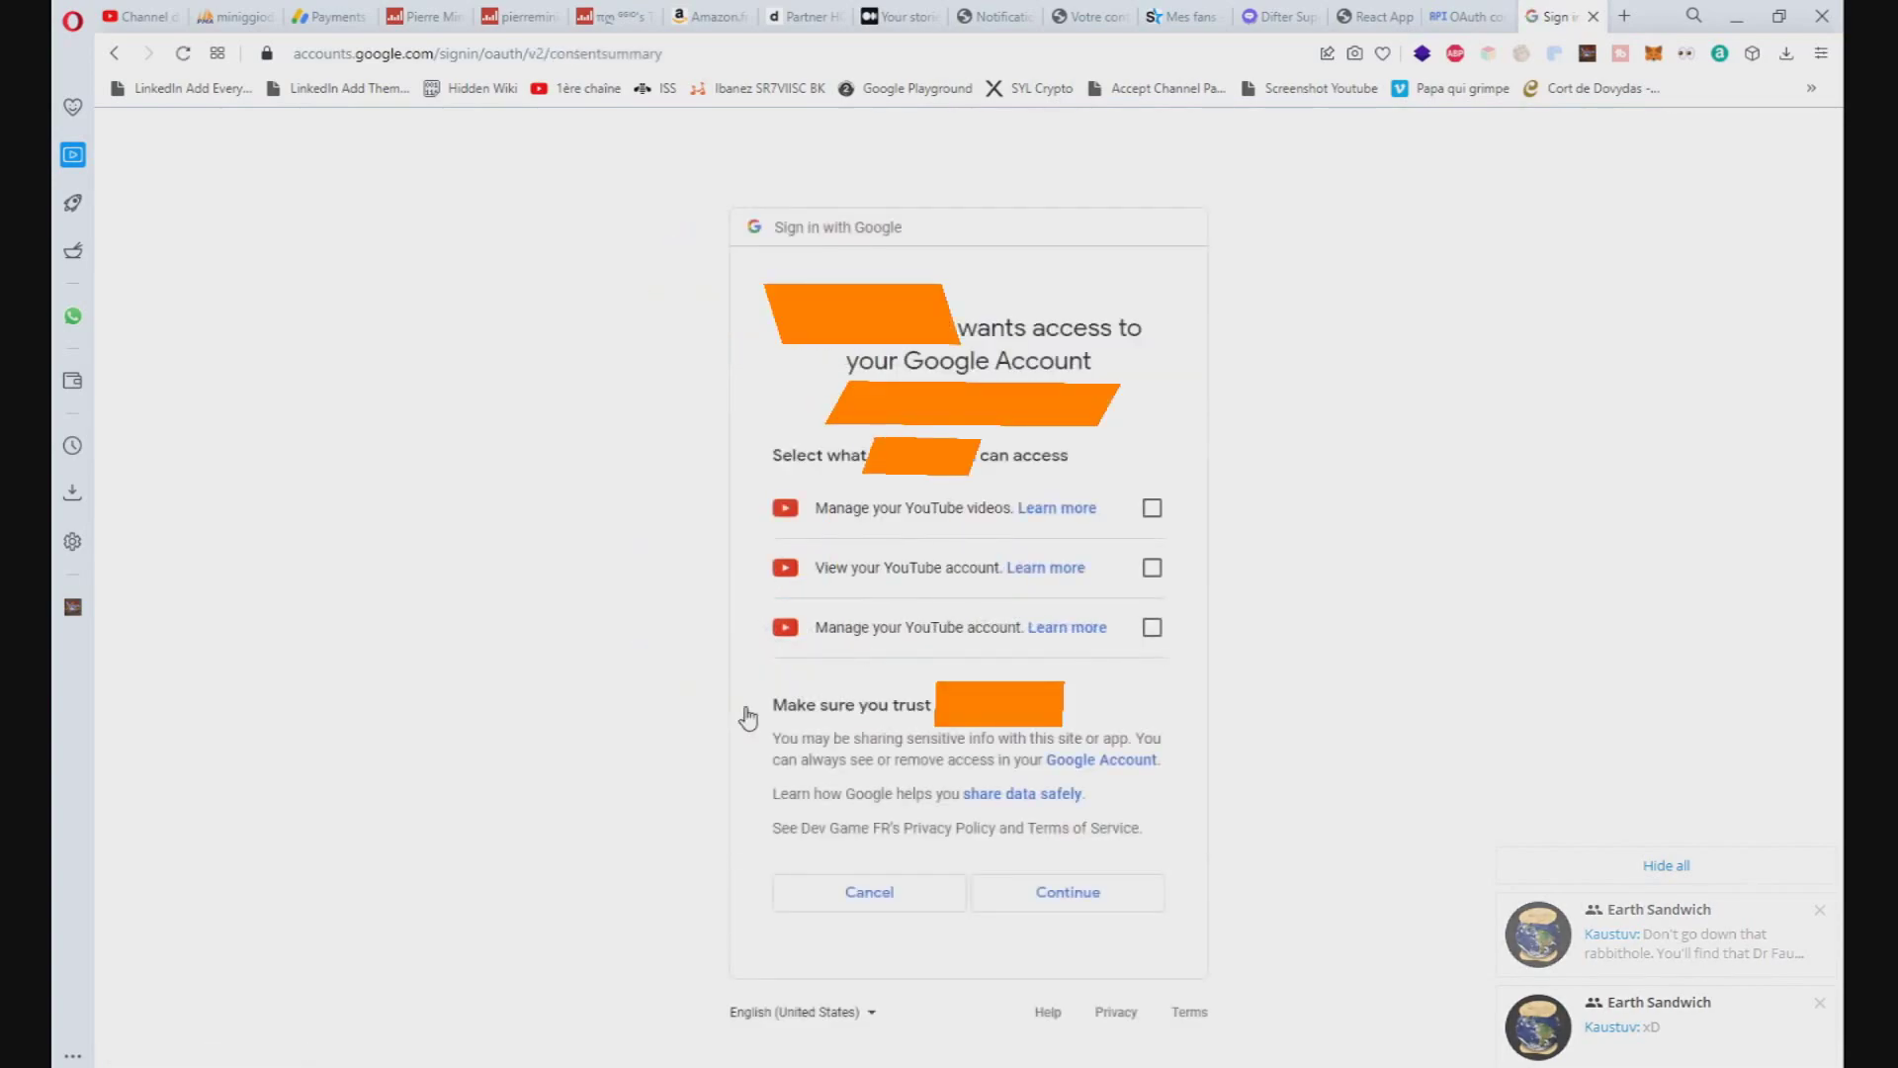
# - Grant the app all three requested YouTube permissions and exchange the resulting authorization code for tokens
pyautogui.click(1152, 507)
pyautogui.click(1151, 568)
pyautogui.click(1152, 626)
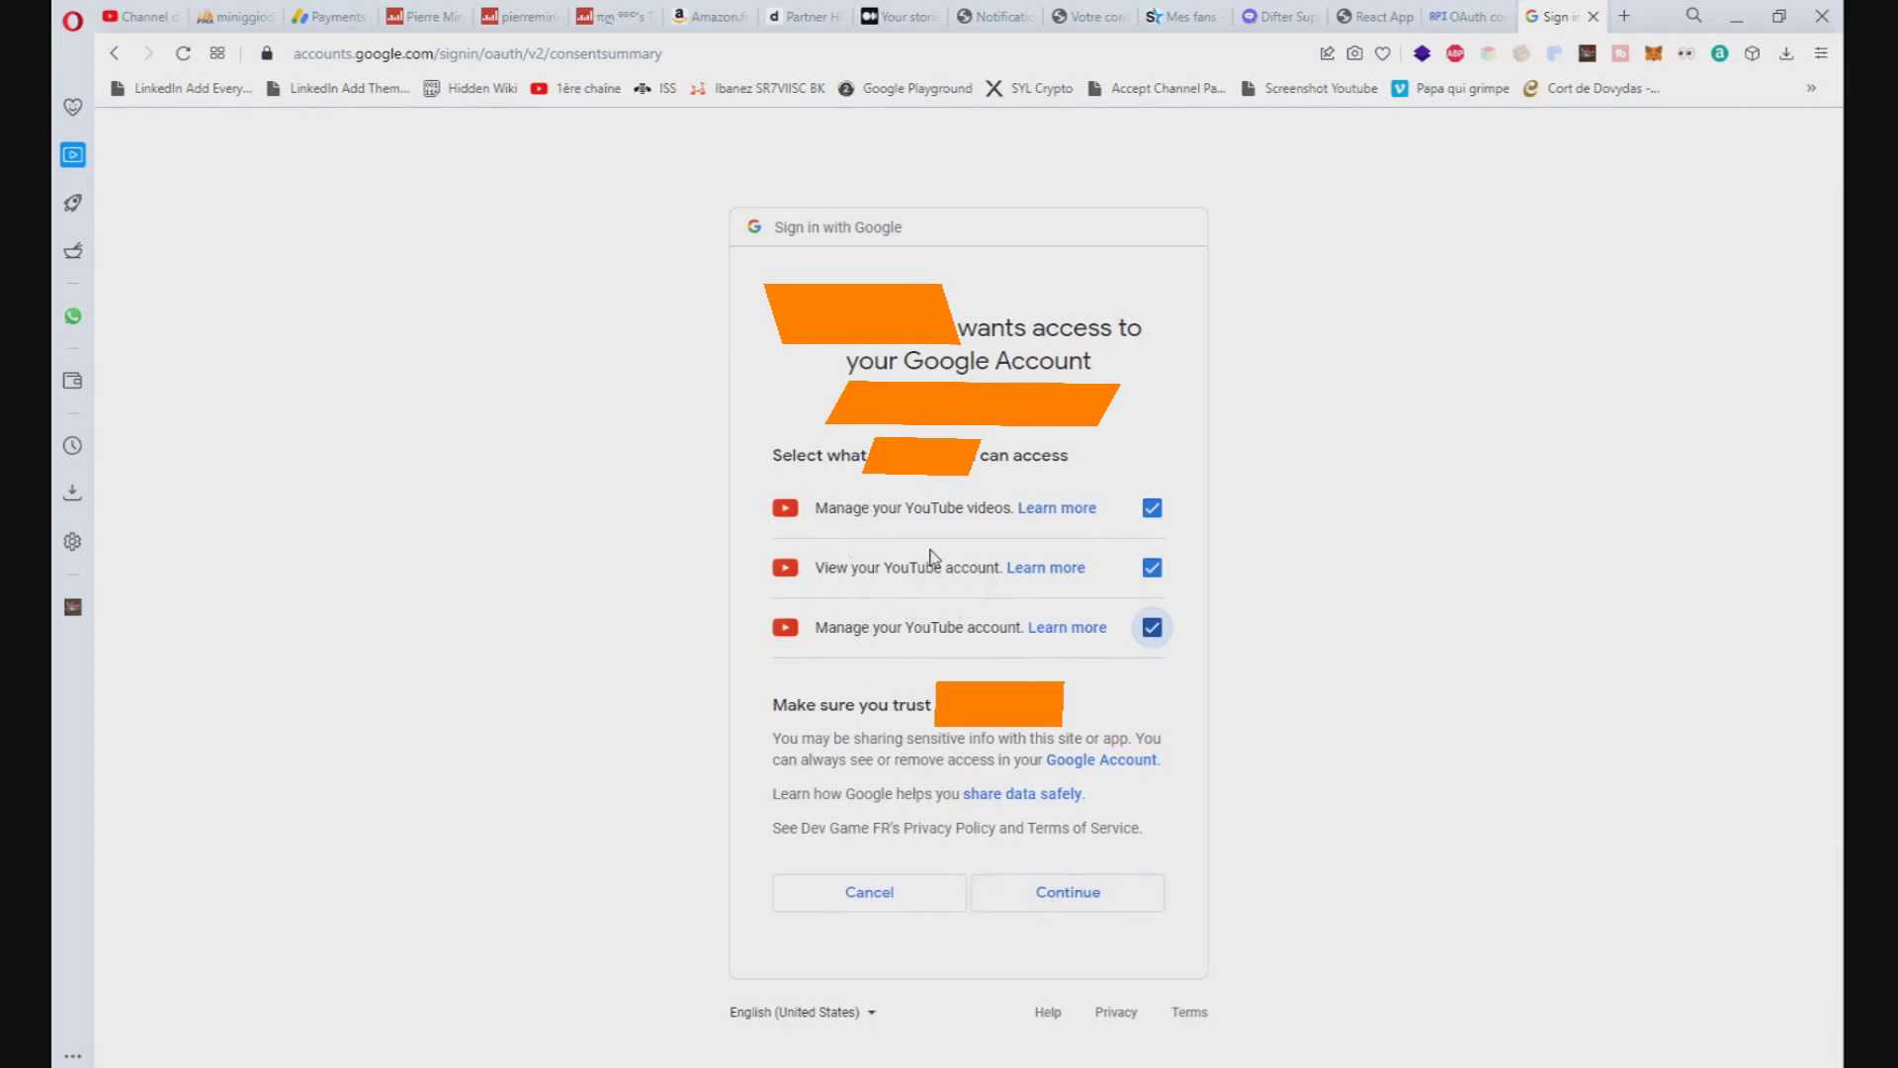
pyautogui.click(1042, 895)
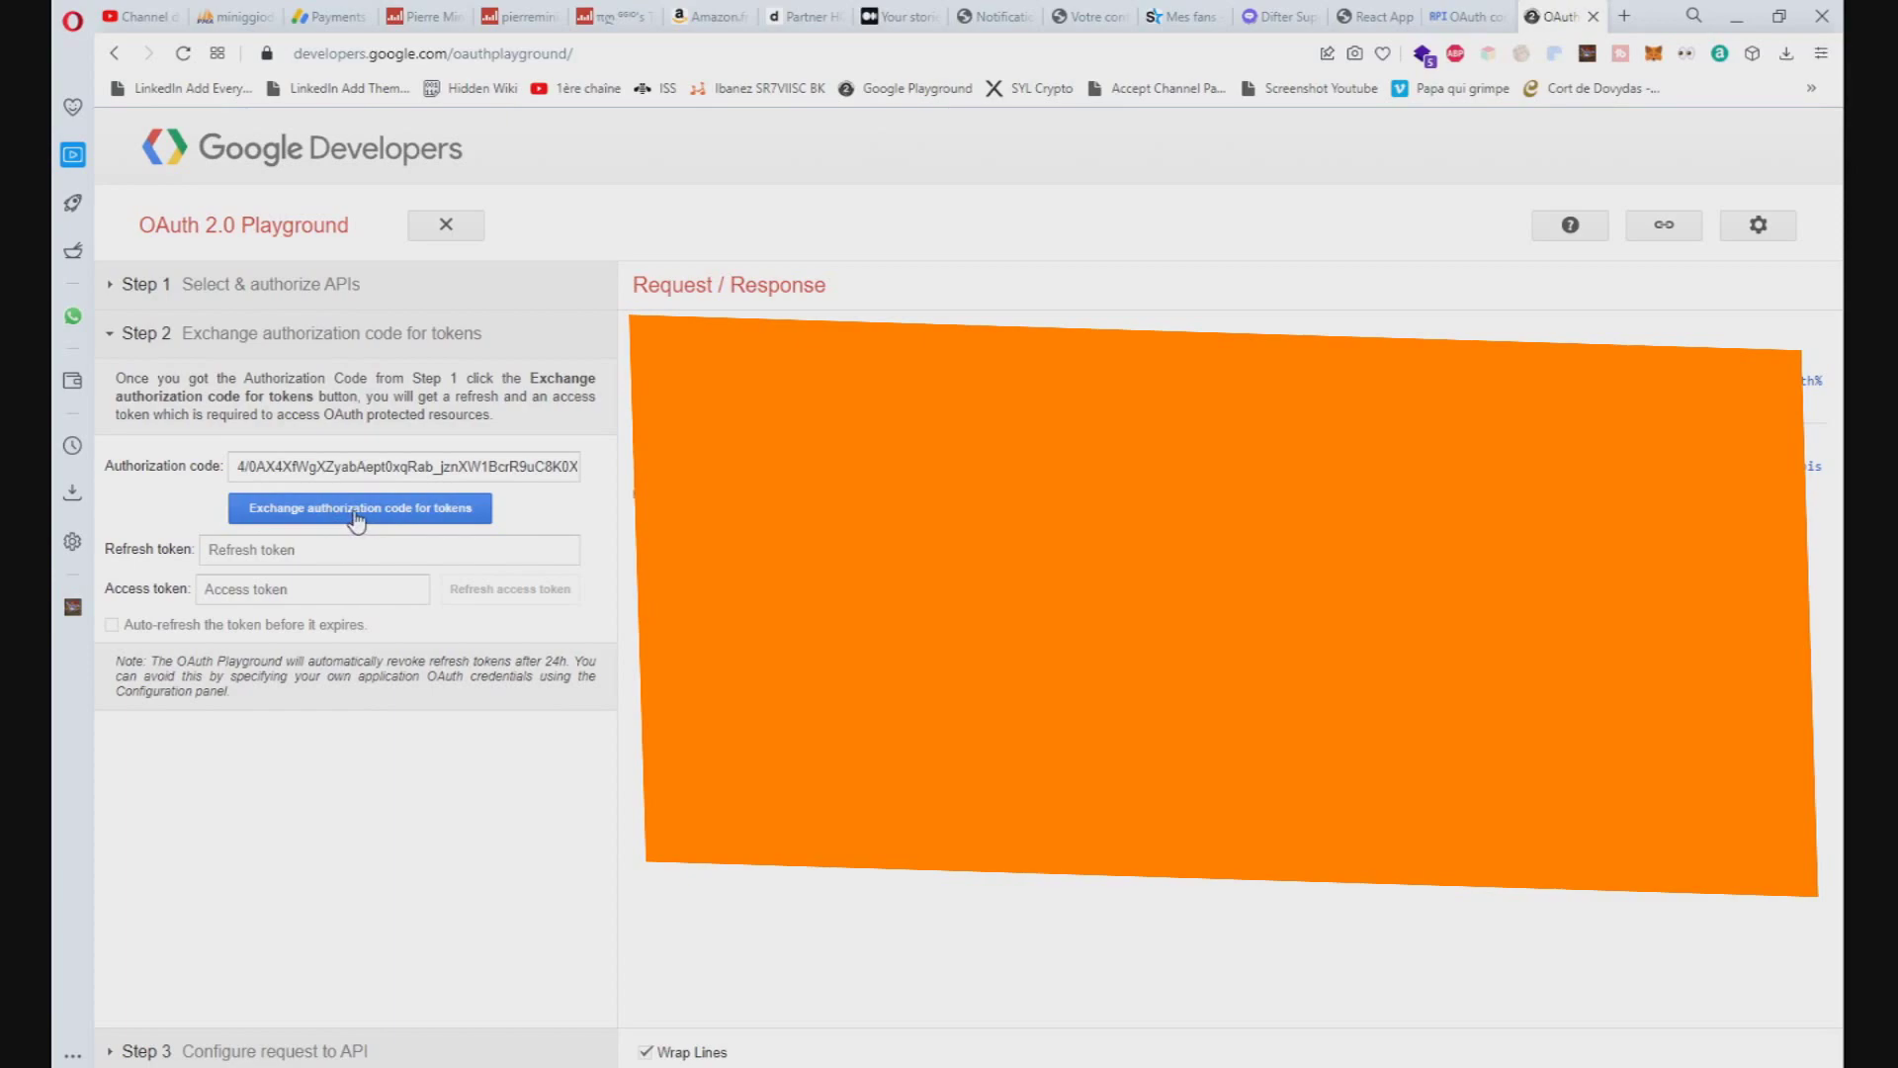
pyautogui.click(356, 514)
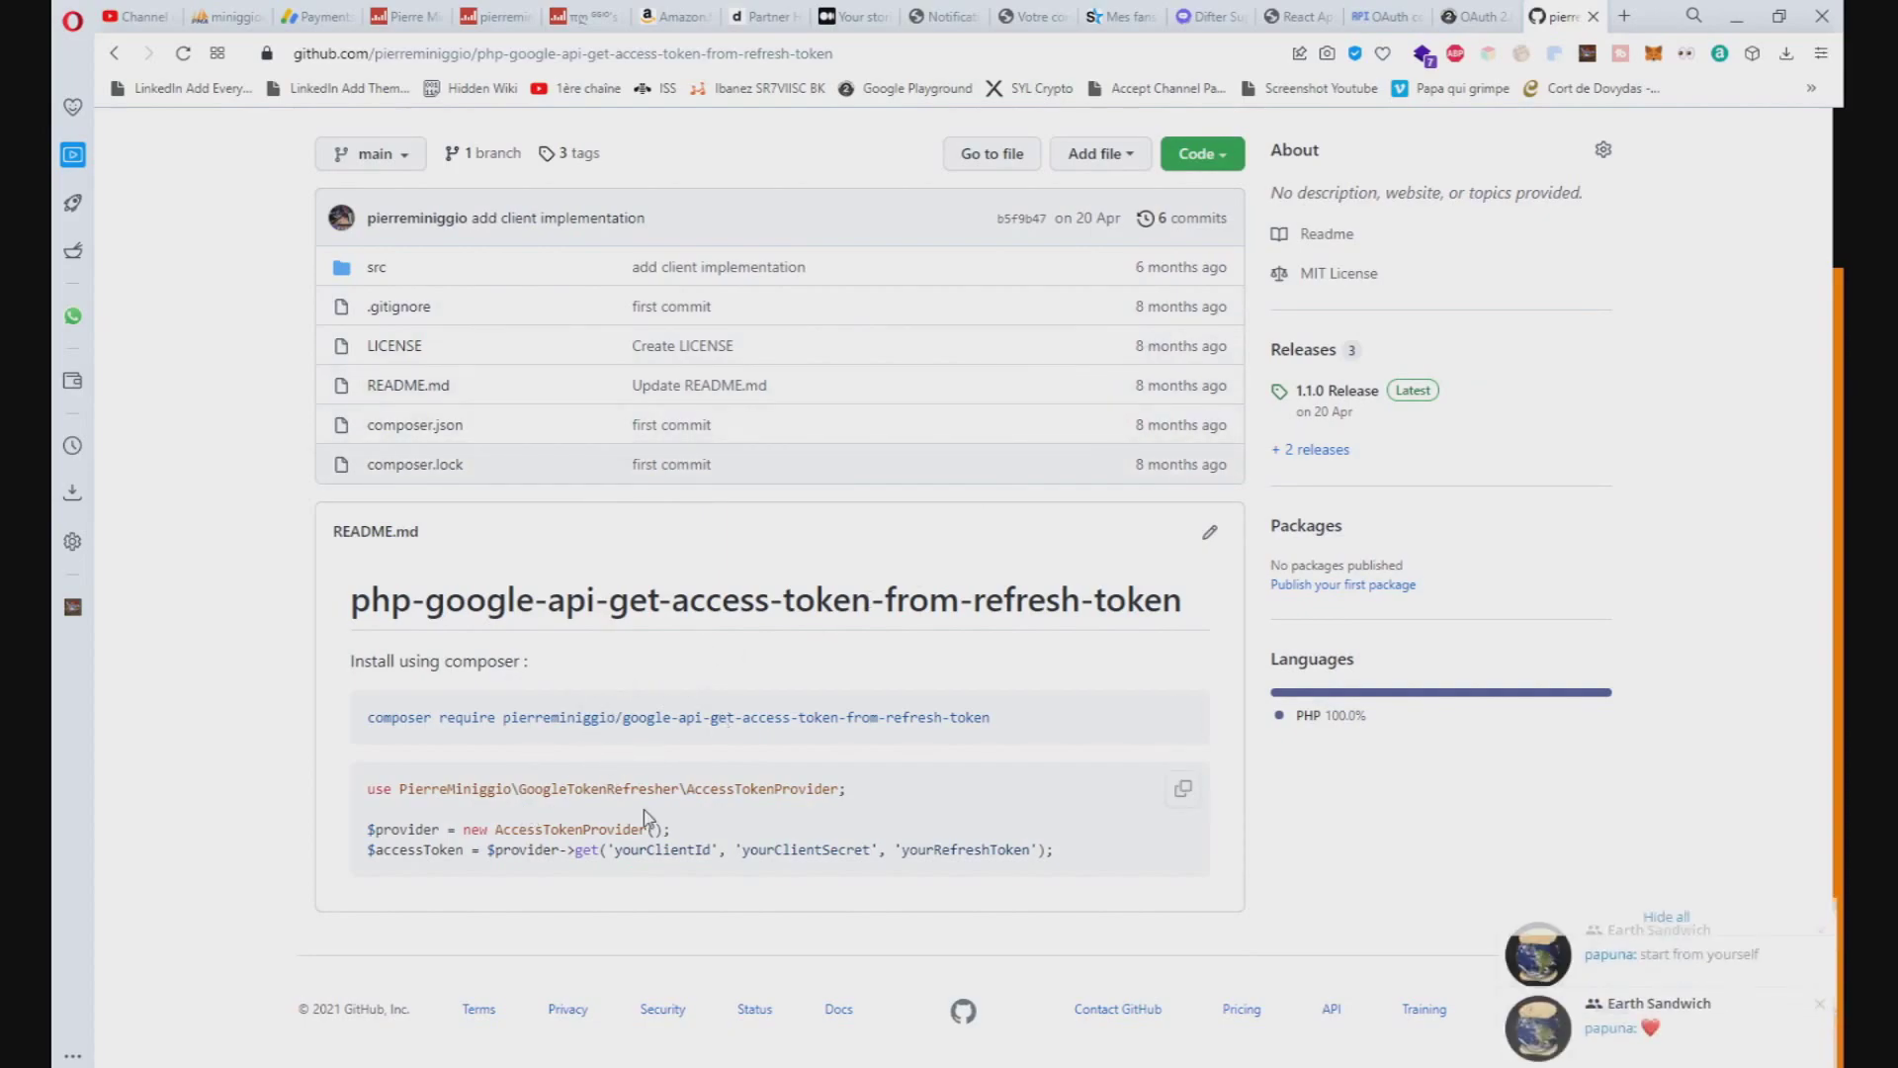
# - Examine the README install command and AccessTokenProvider usage example in the php-google-api-get-access-token-from-refresh-token GitHub repository
pyautogui.scroll(2, 574, 796)
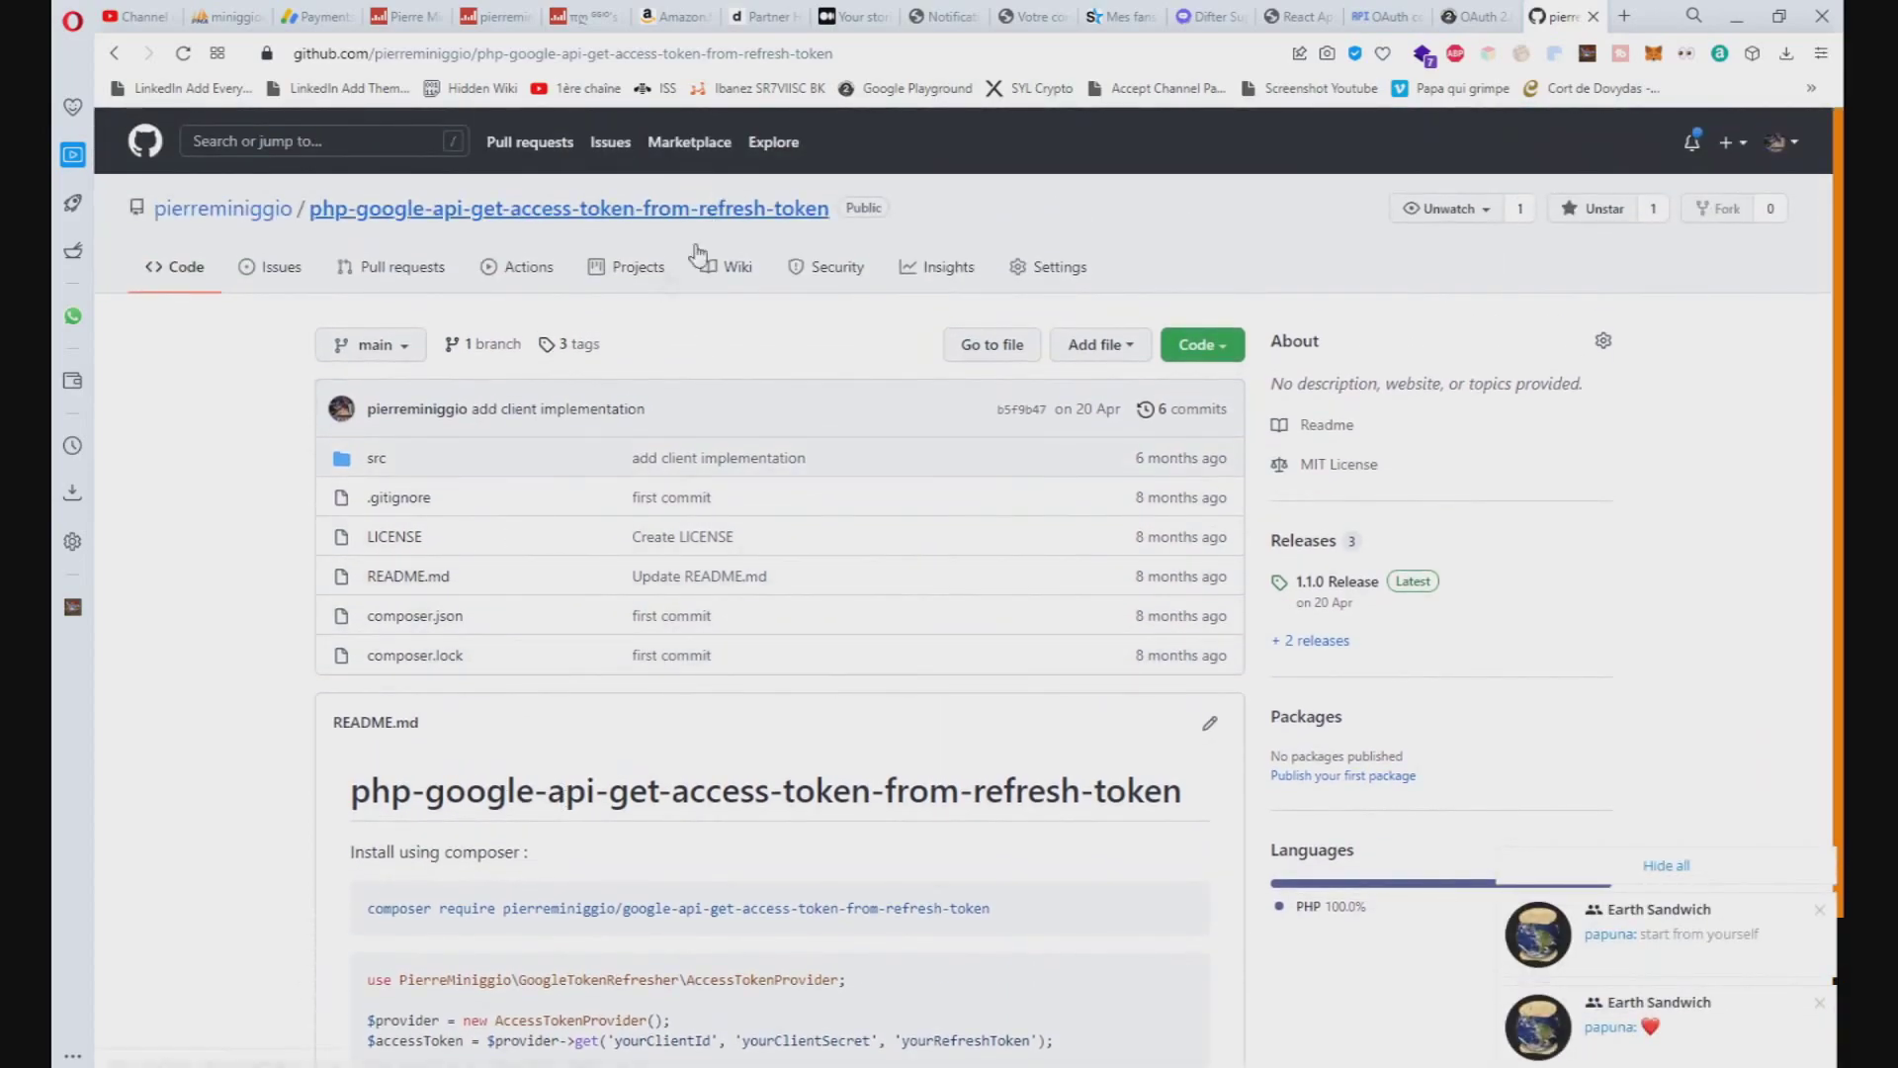
pyautogui.scroll(-2, 547, 348)
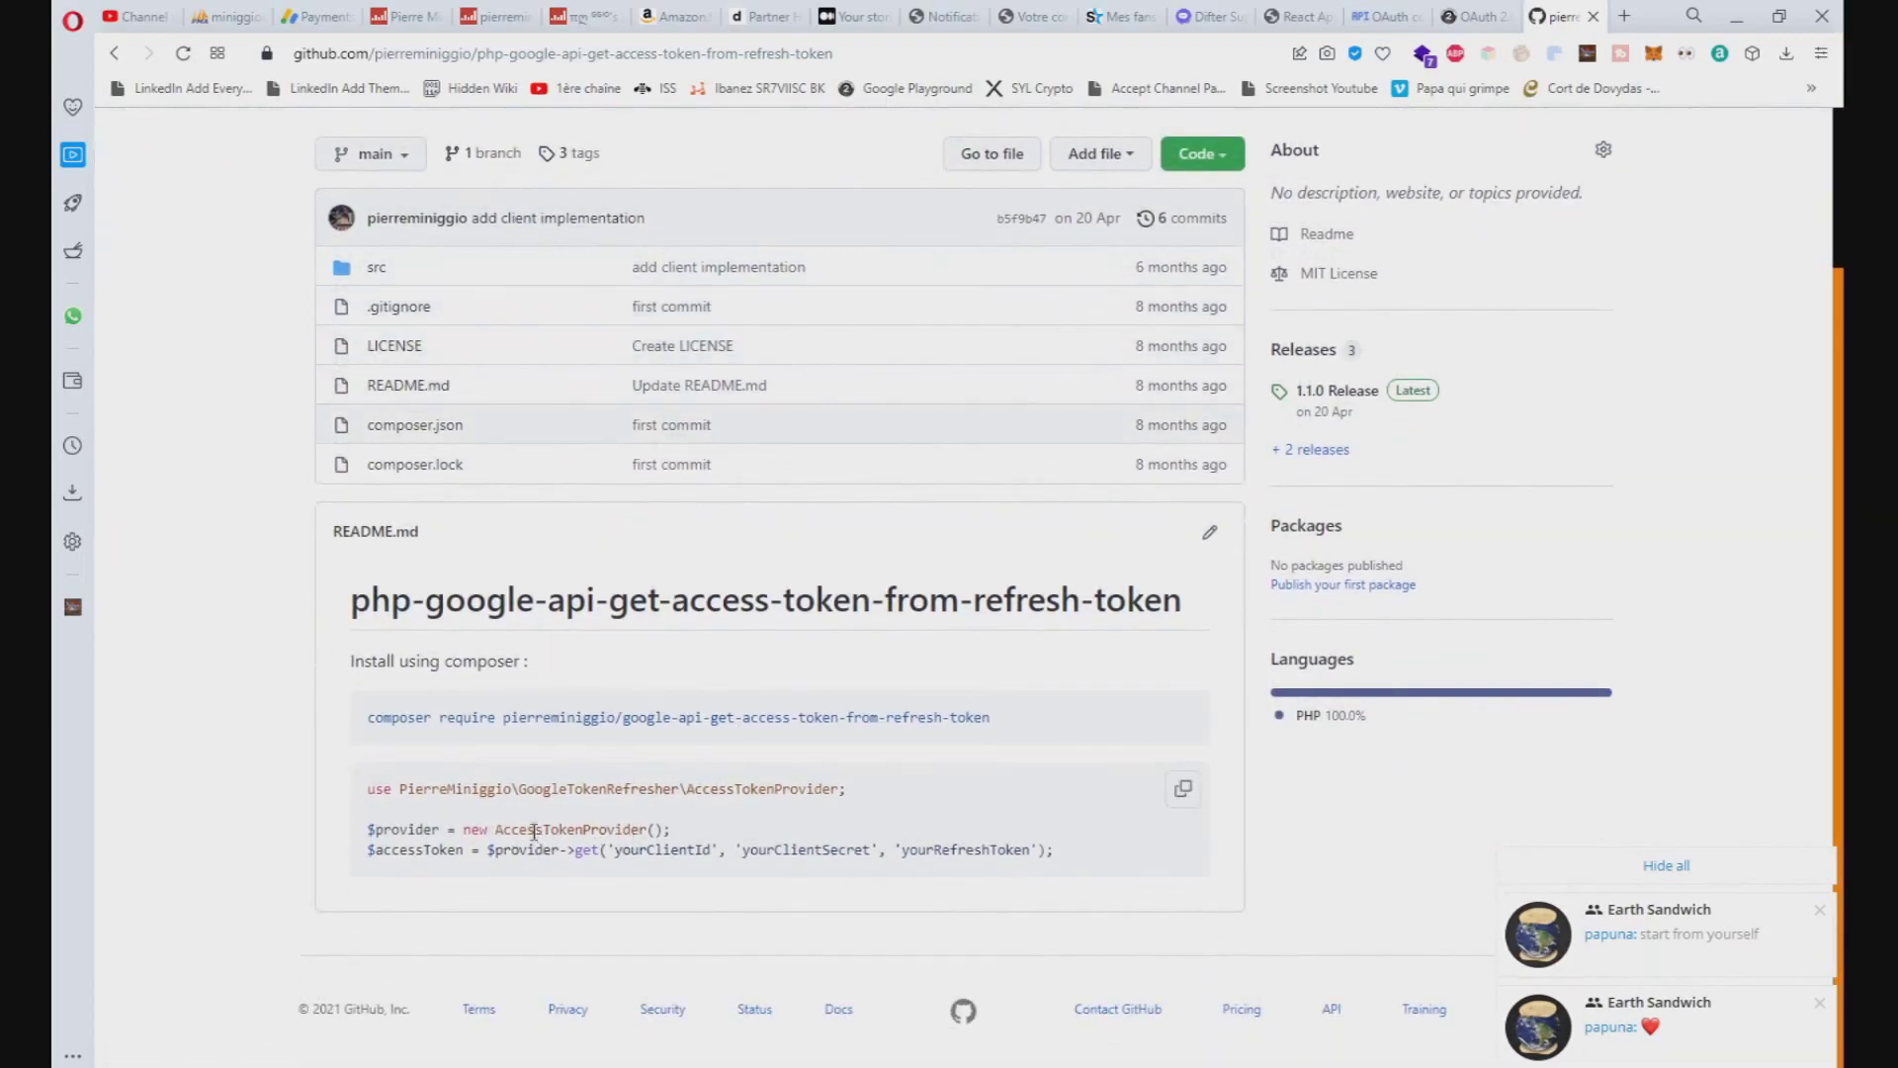
pyautogui.moveTo(465, 828); pyautogui.dragTo(570, 829)
pyautogui.moveTo(735, 788); pyautogui.dragTo(835, 781)
pyautogui.scroll(2, 475, 229)
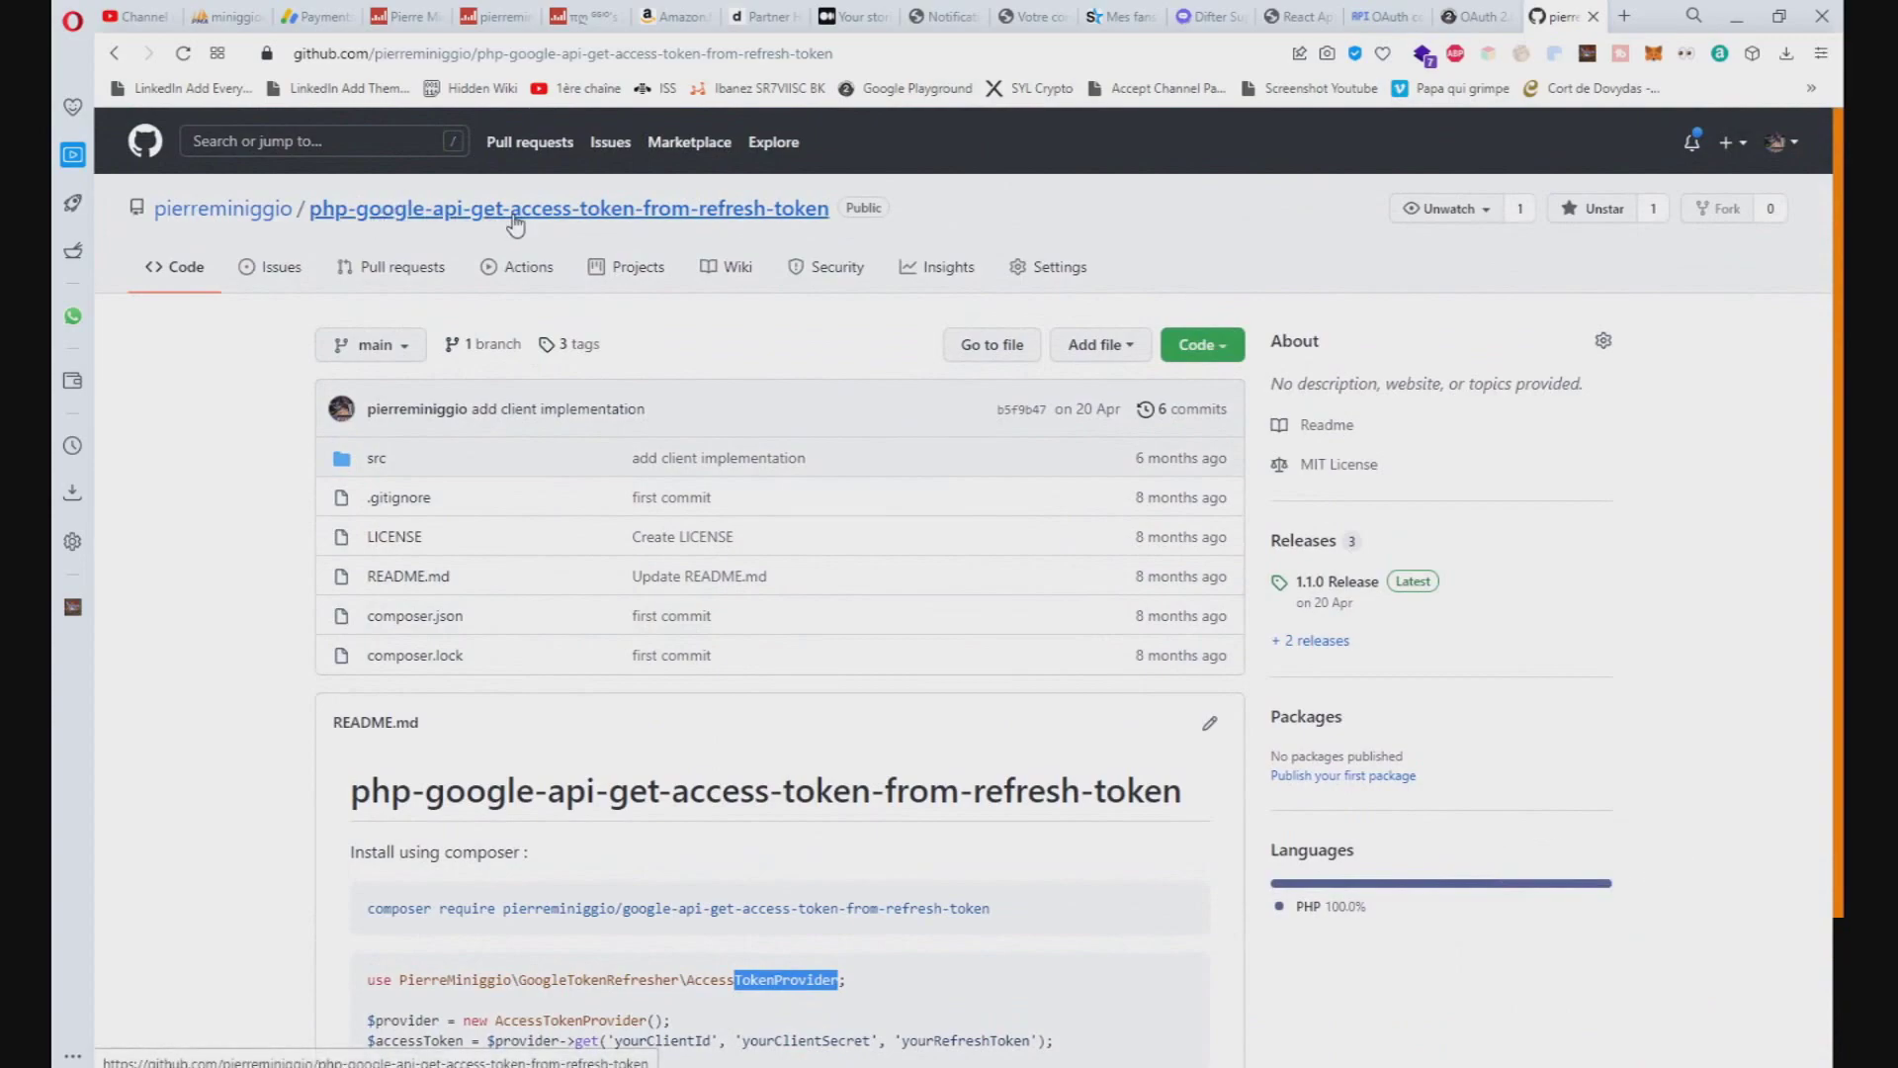
pyautogui.scroll(-2, 550, 508)
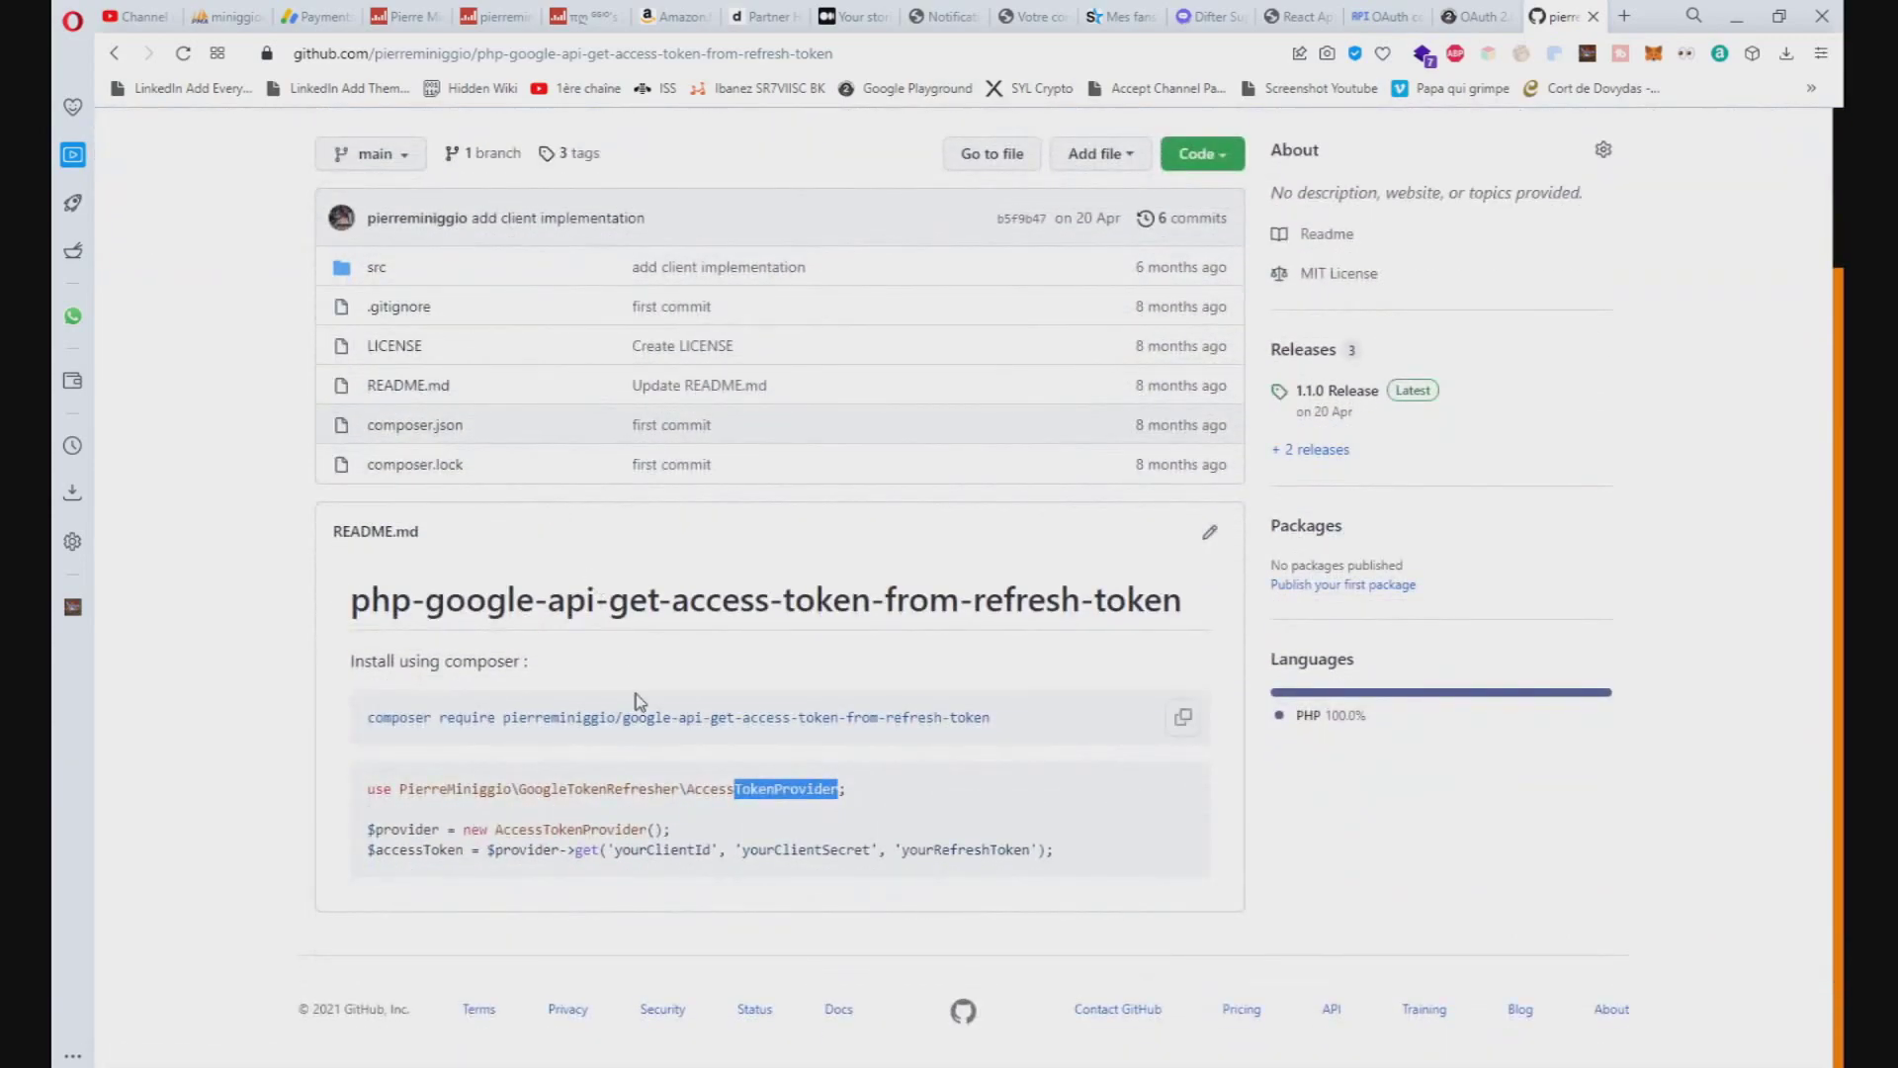
pyautogui.scroll(2, 1147, 504)
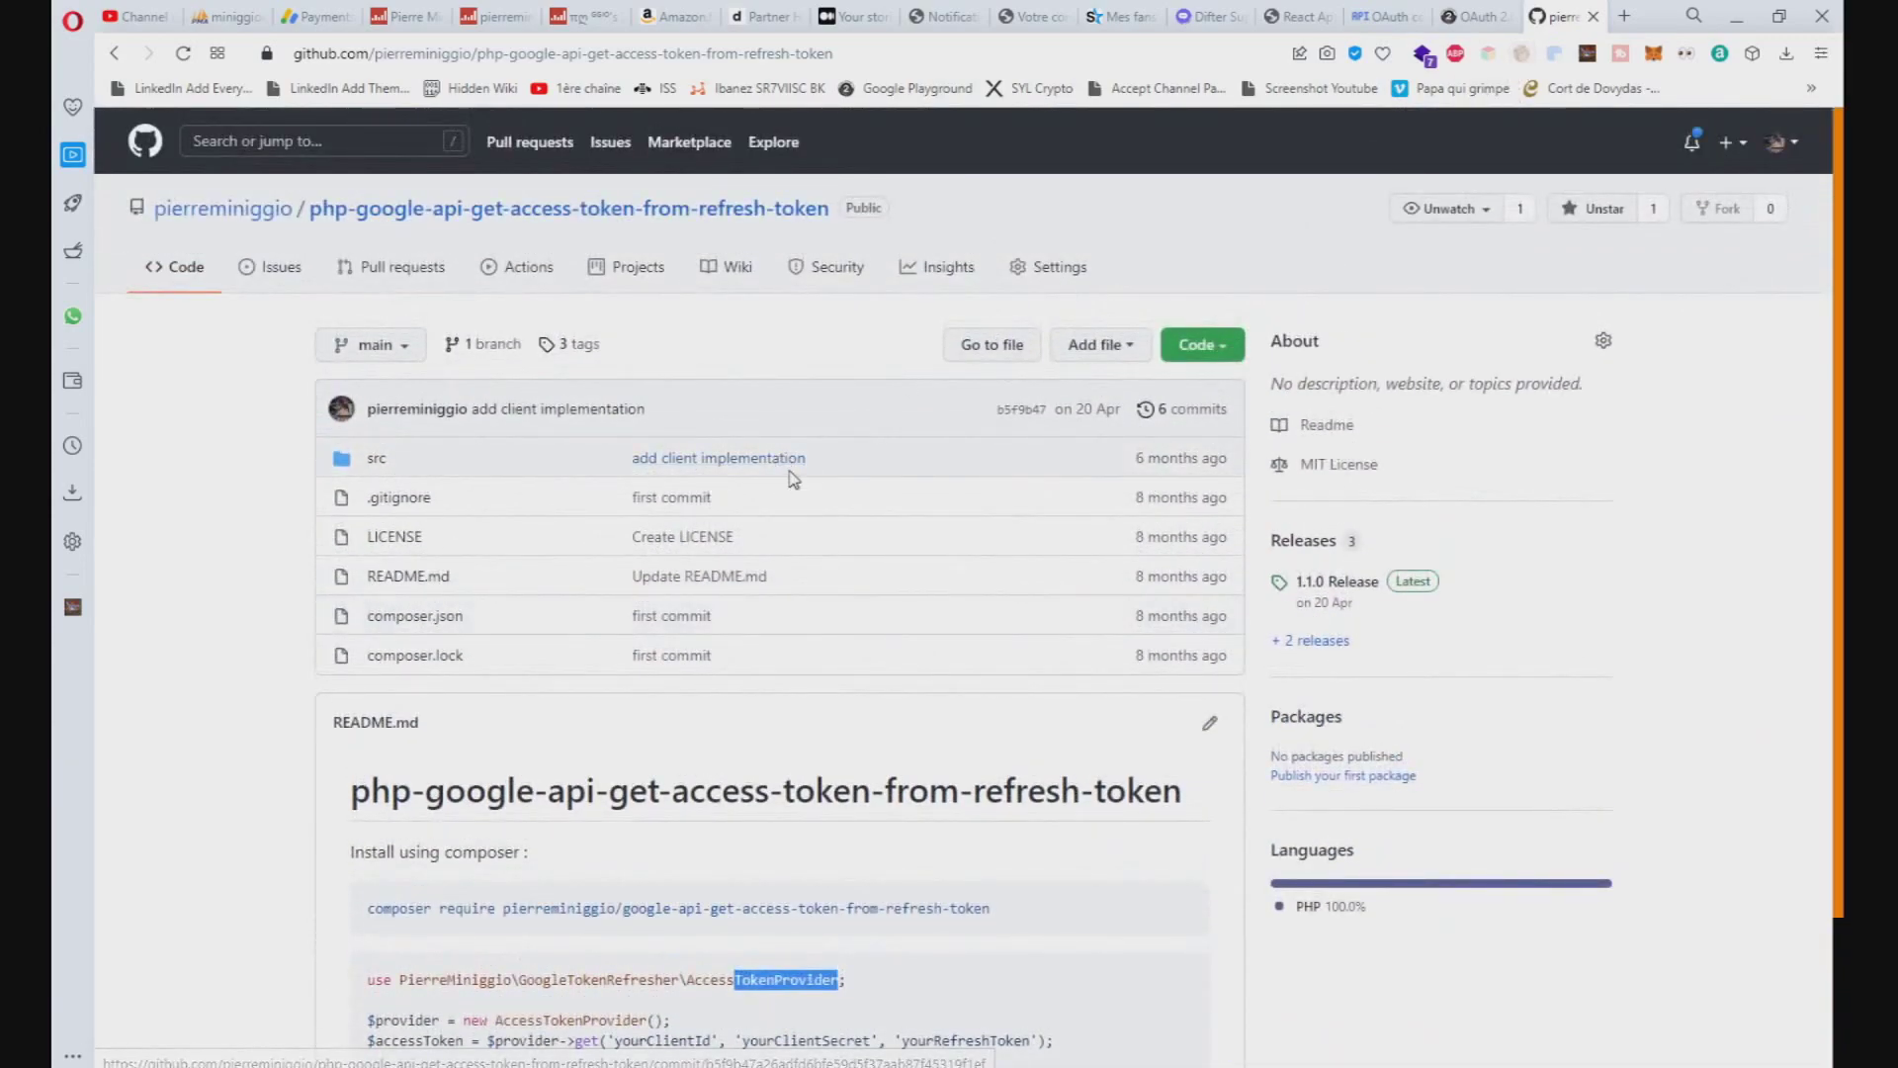
# - Highlight the README's composer require command and the client ID and client secret arguments of the provider's get call
pyautogui.scroll(-2, 1355, 217)
pyautogui.moveTo(374, 717); pyautogui.dragTo(1066, 714)
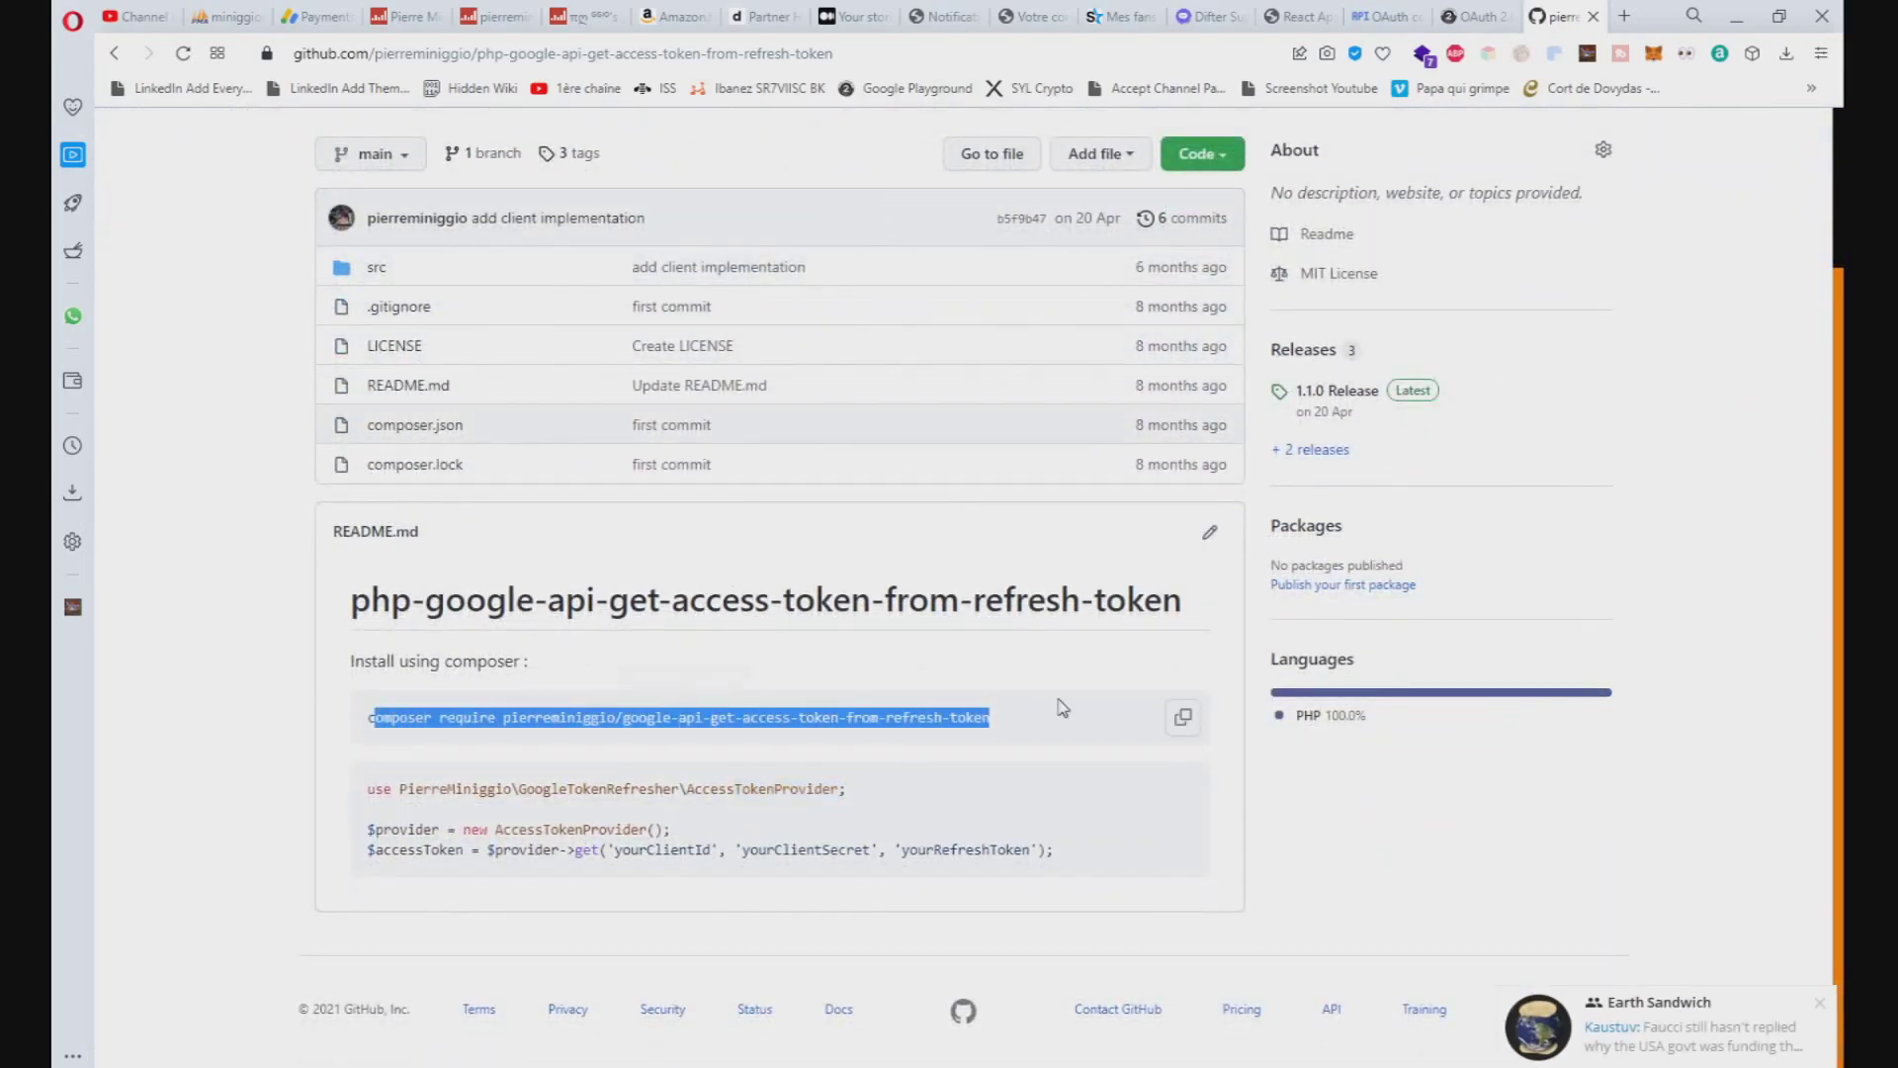
pyautogui.click(969, 717)
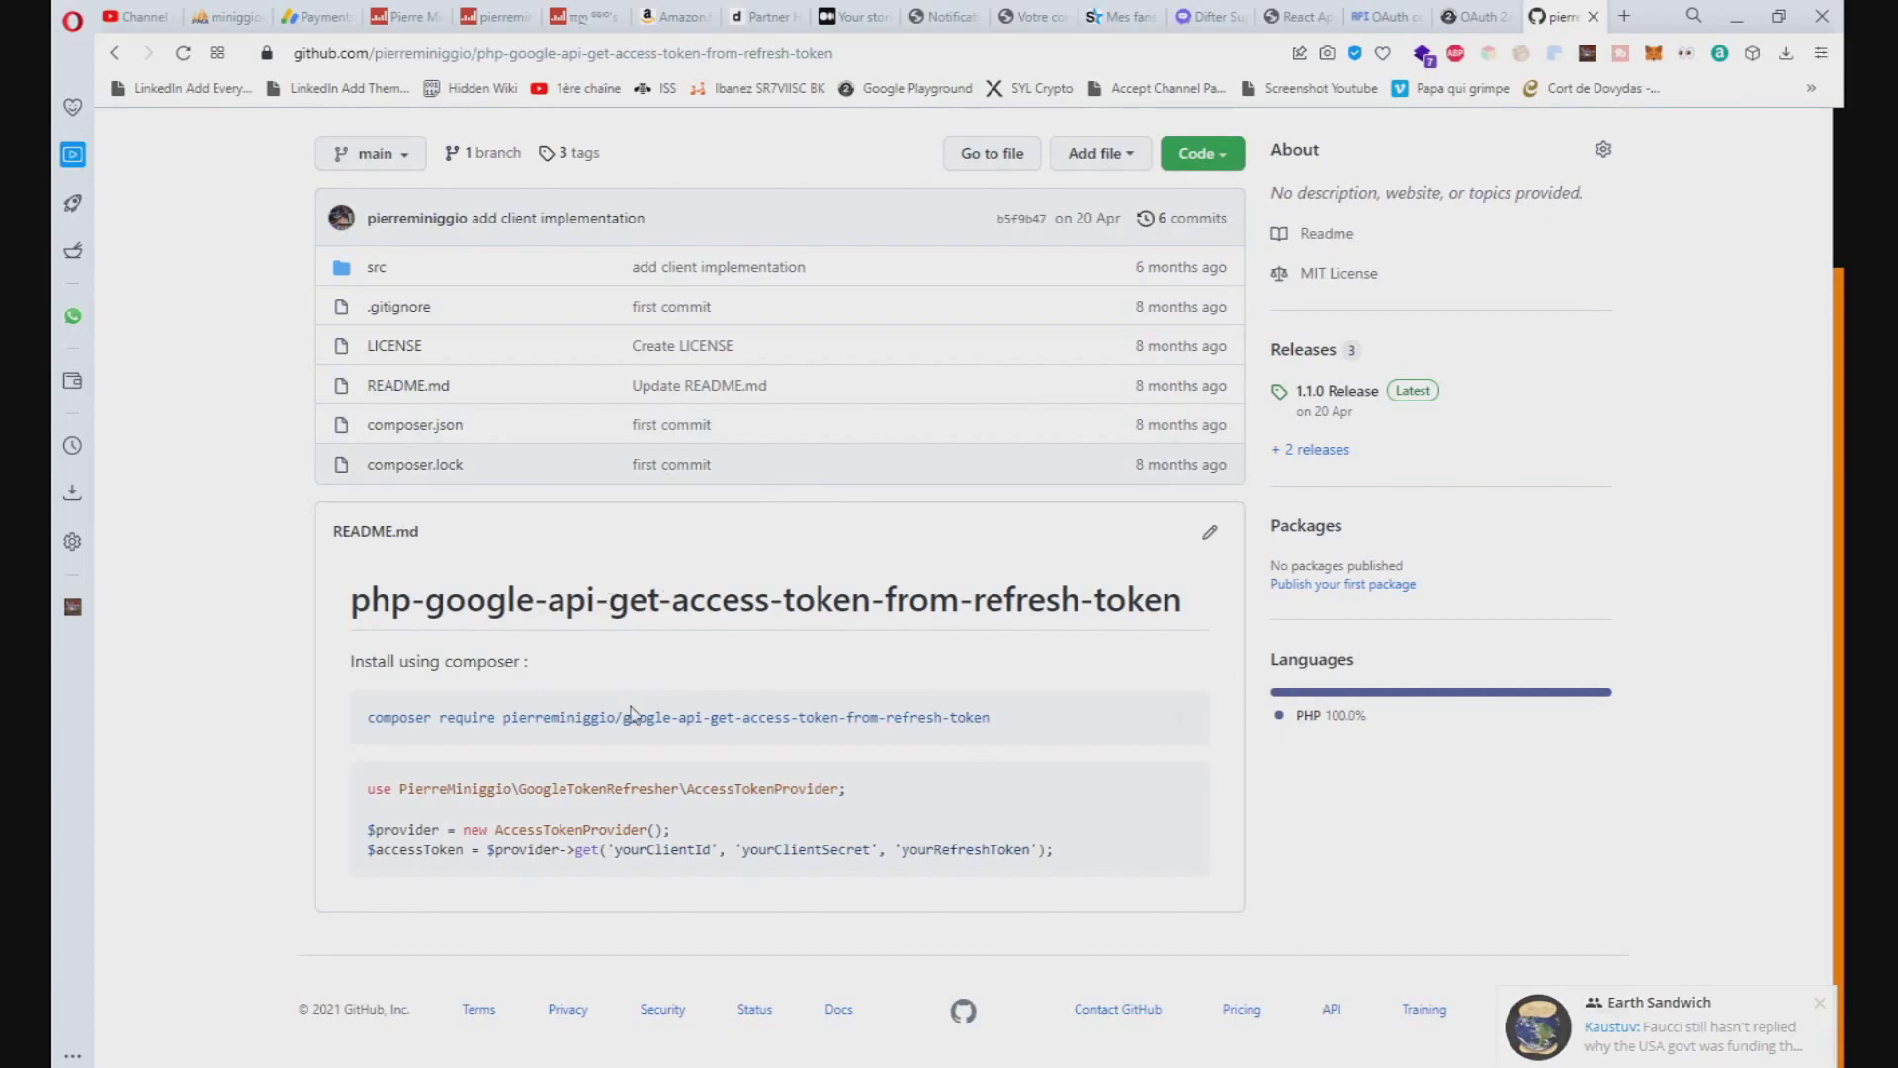
pyautogui.doubleClick(683, 849)
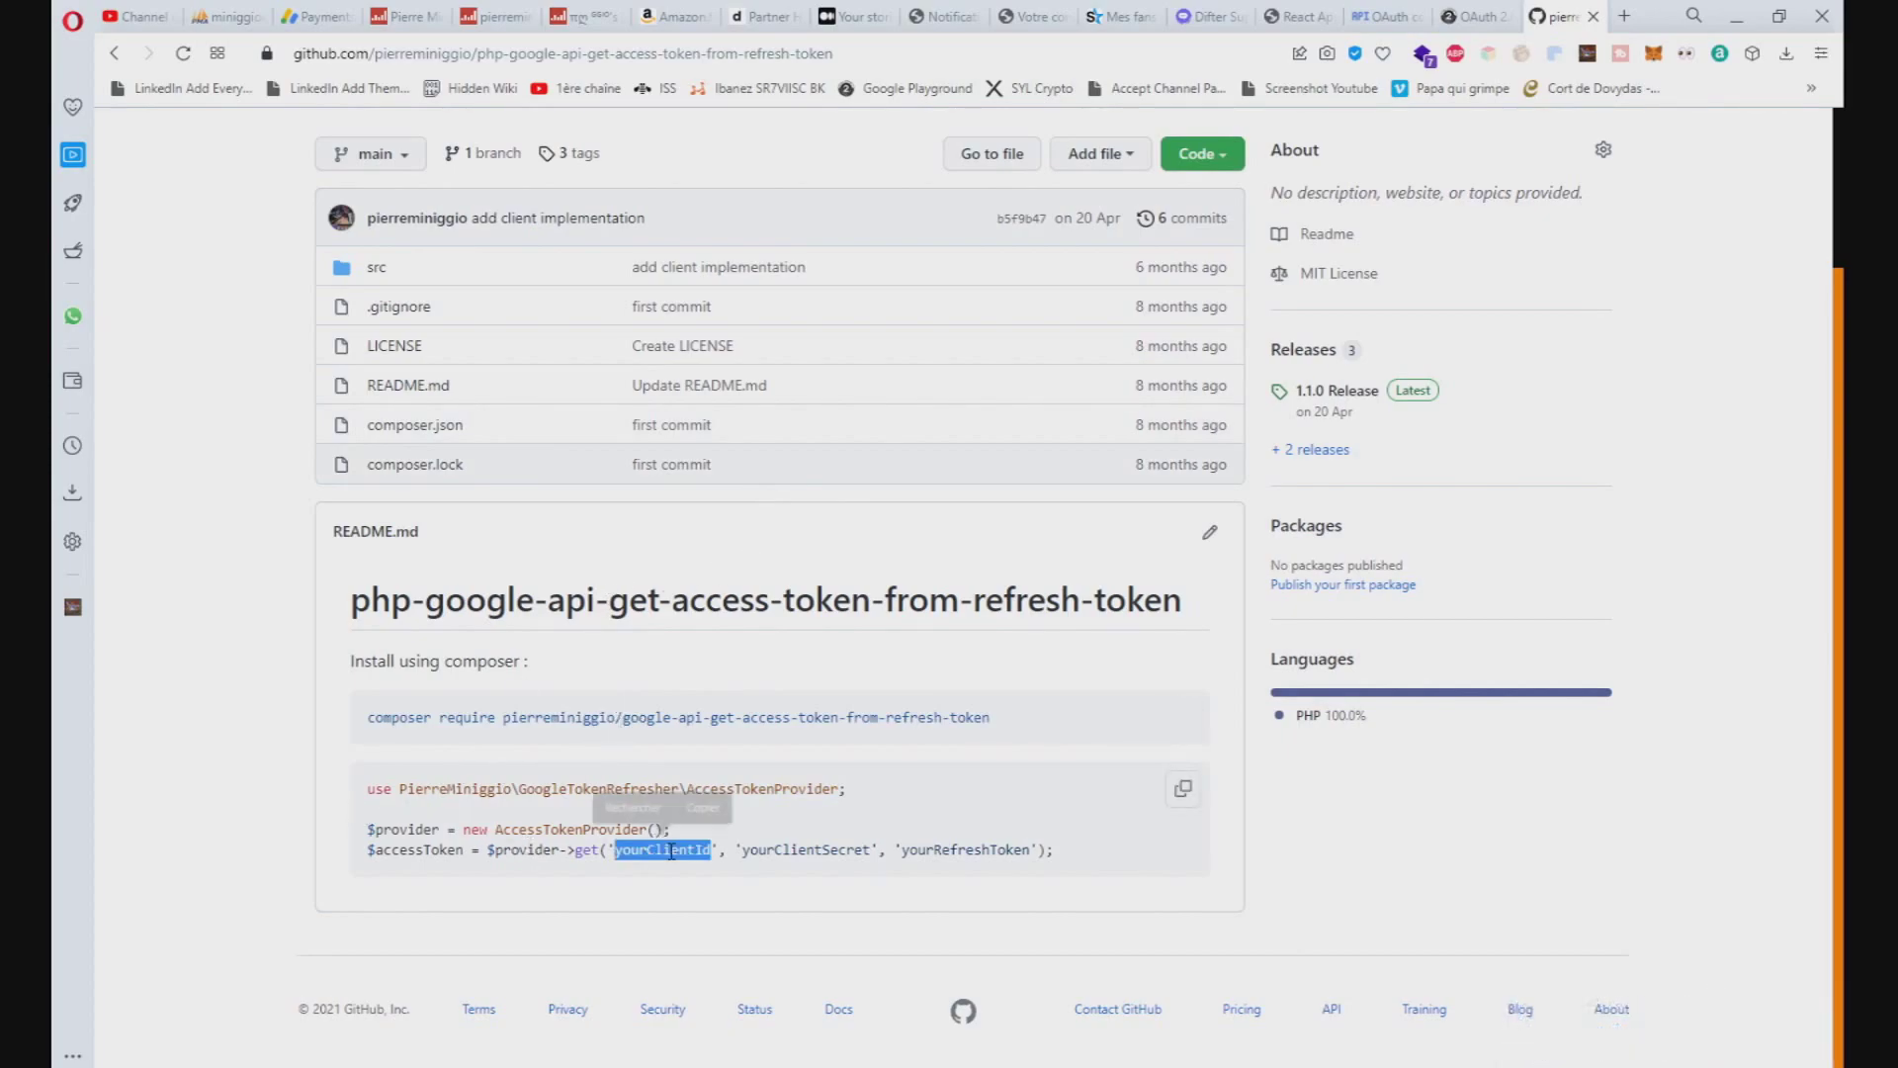
pyautogui.doubleClick(806, 849)
pyautogui.click(885, 856)
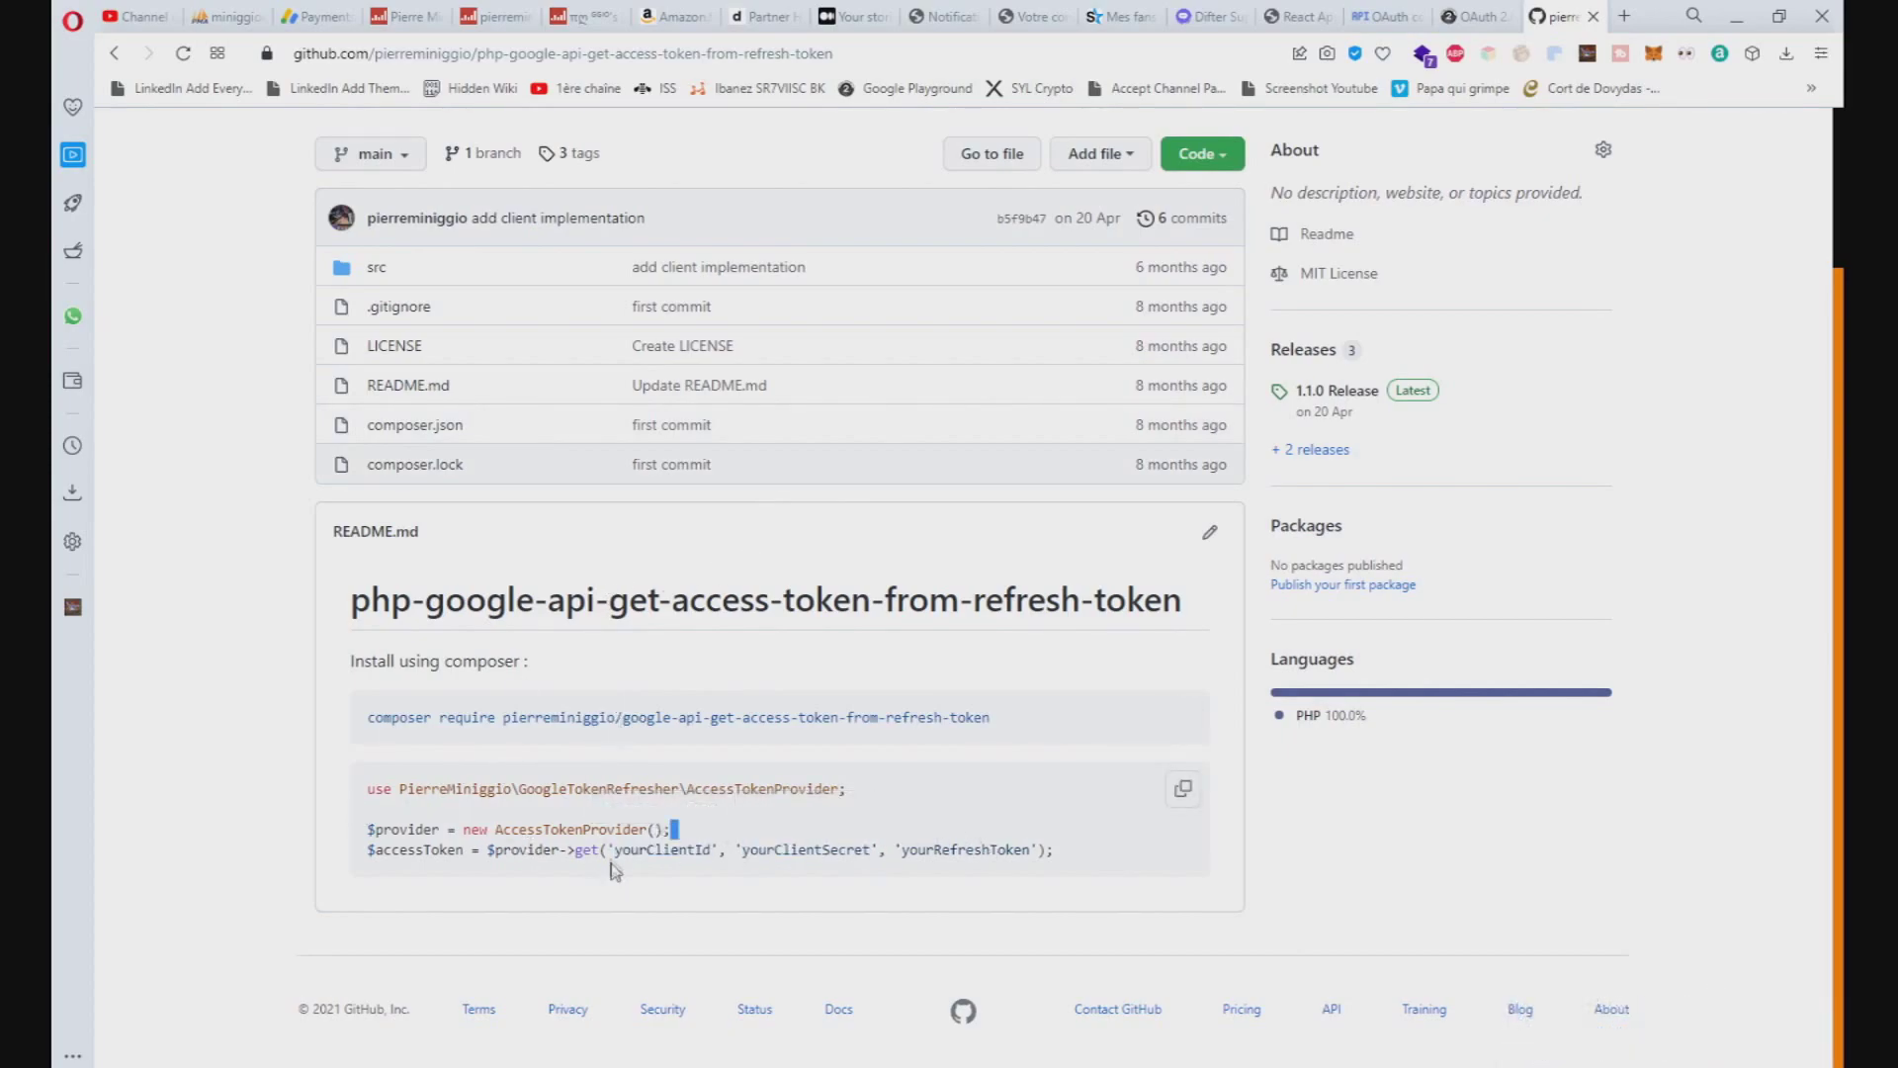
# - Open AccessTokenProvider.php from the src folder and highlight the googleapis.com/oauth2/v4/token endpoint in the curl_init call
pyautogui.click(377, 265)
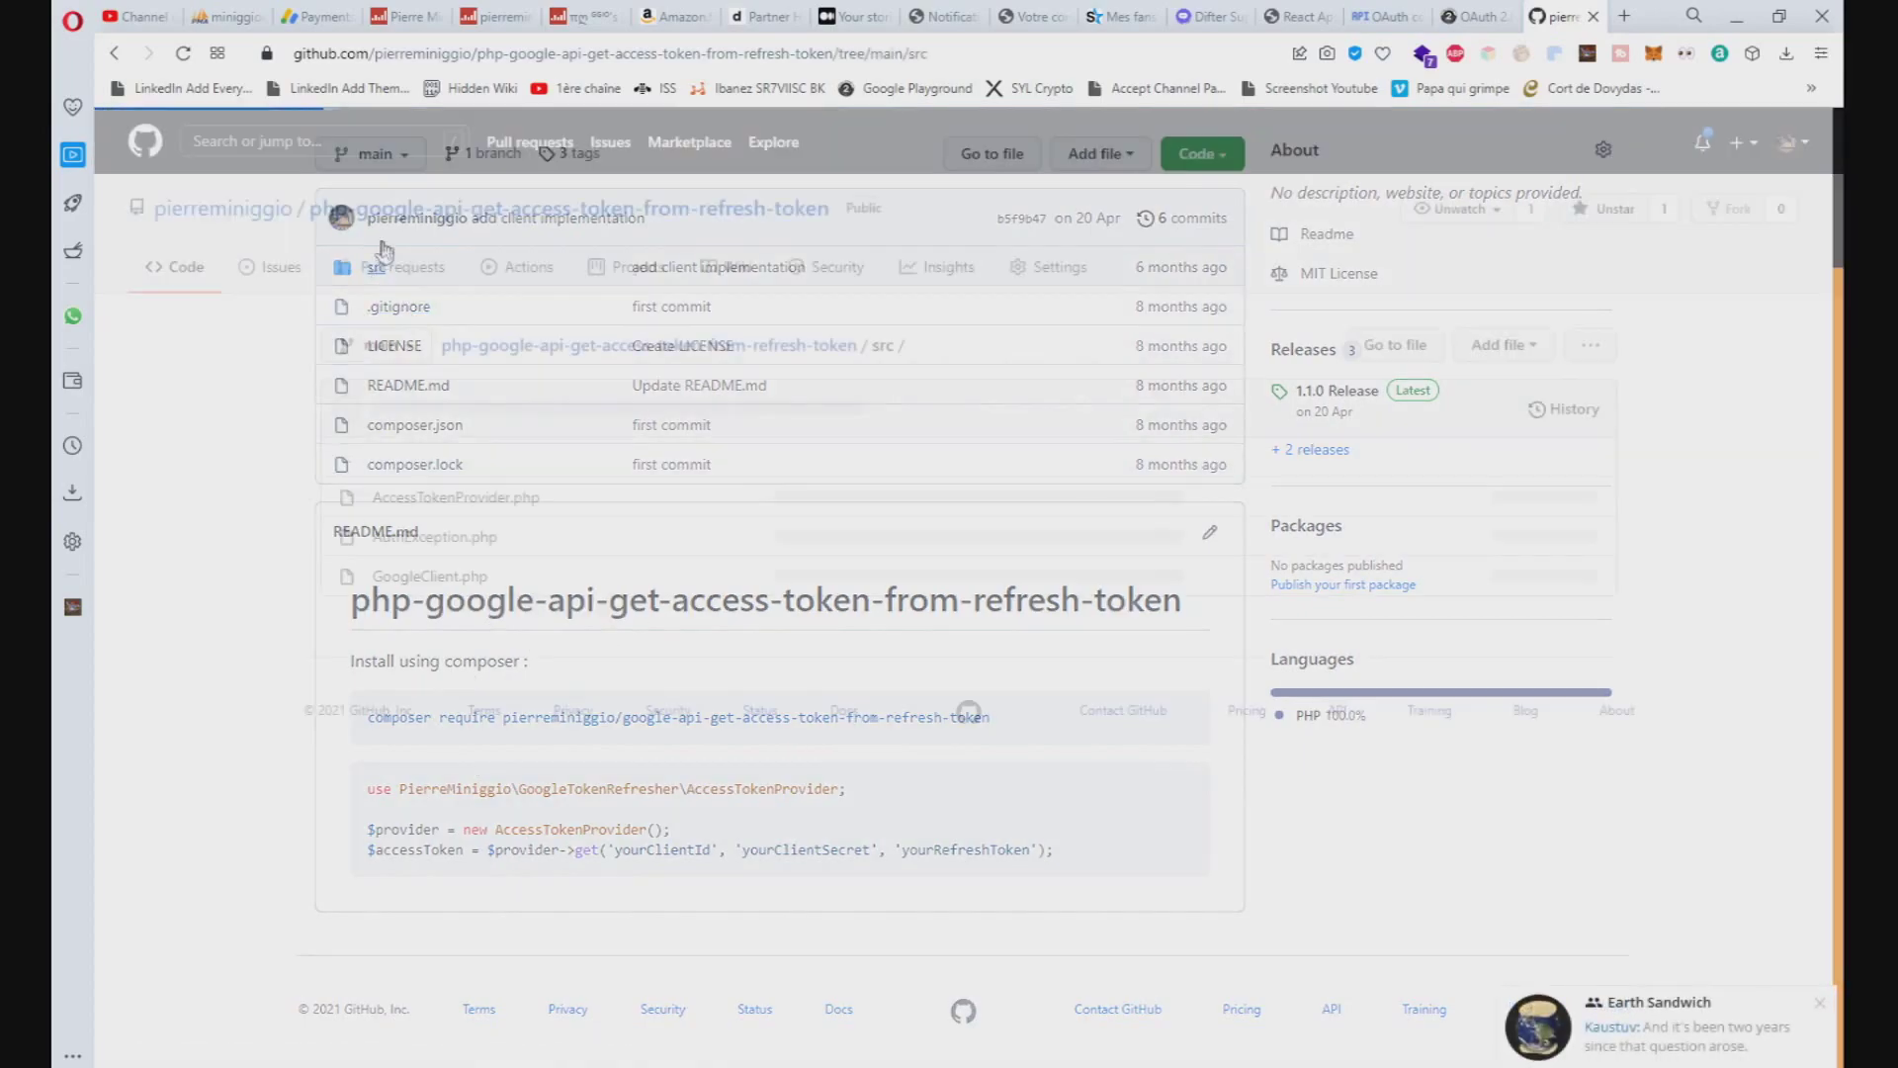
pyautogui.click(440, 504)
pyautogui.scroll(-5, 620, 546)
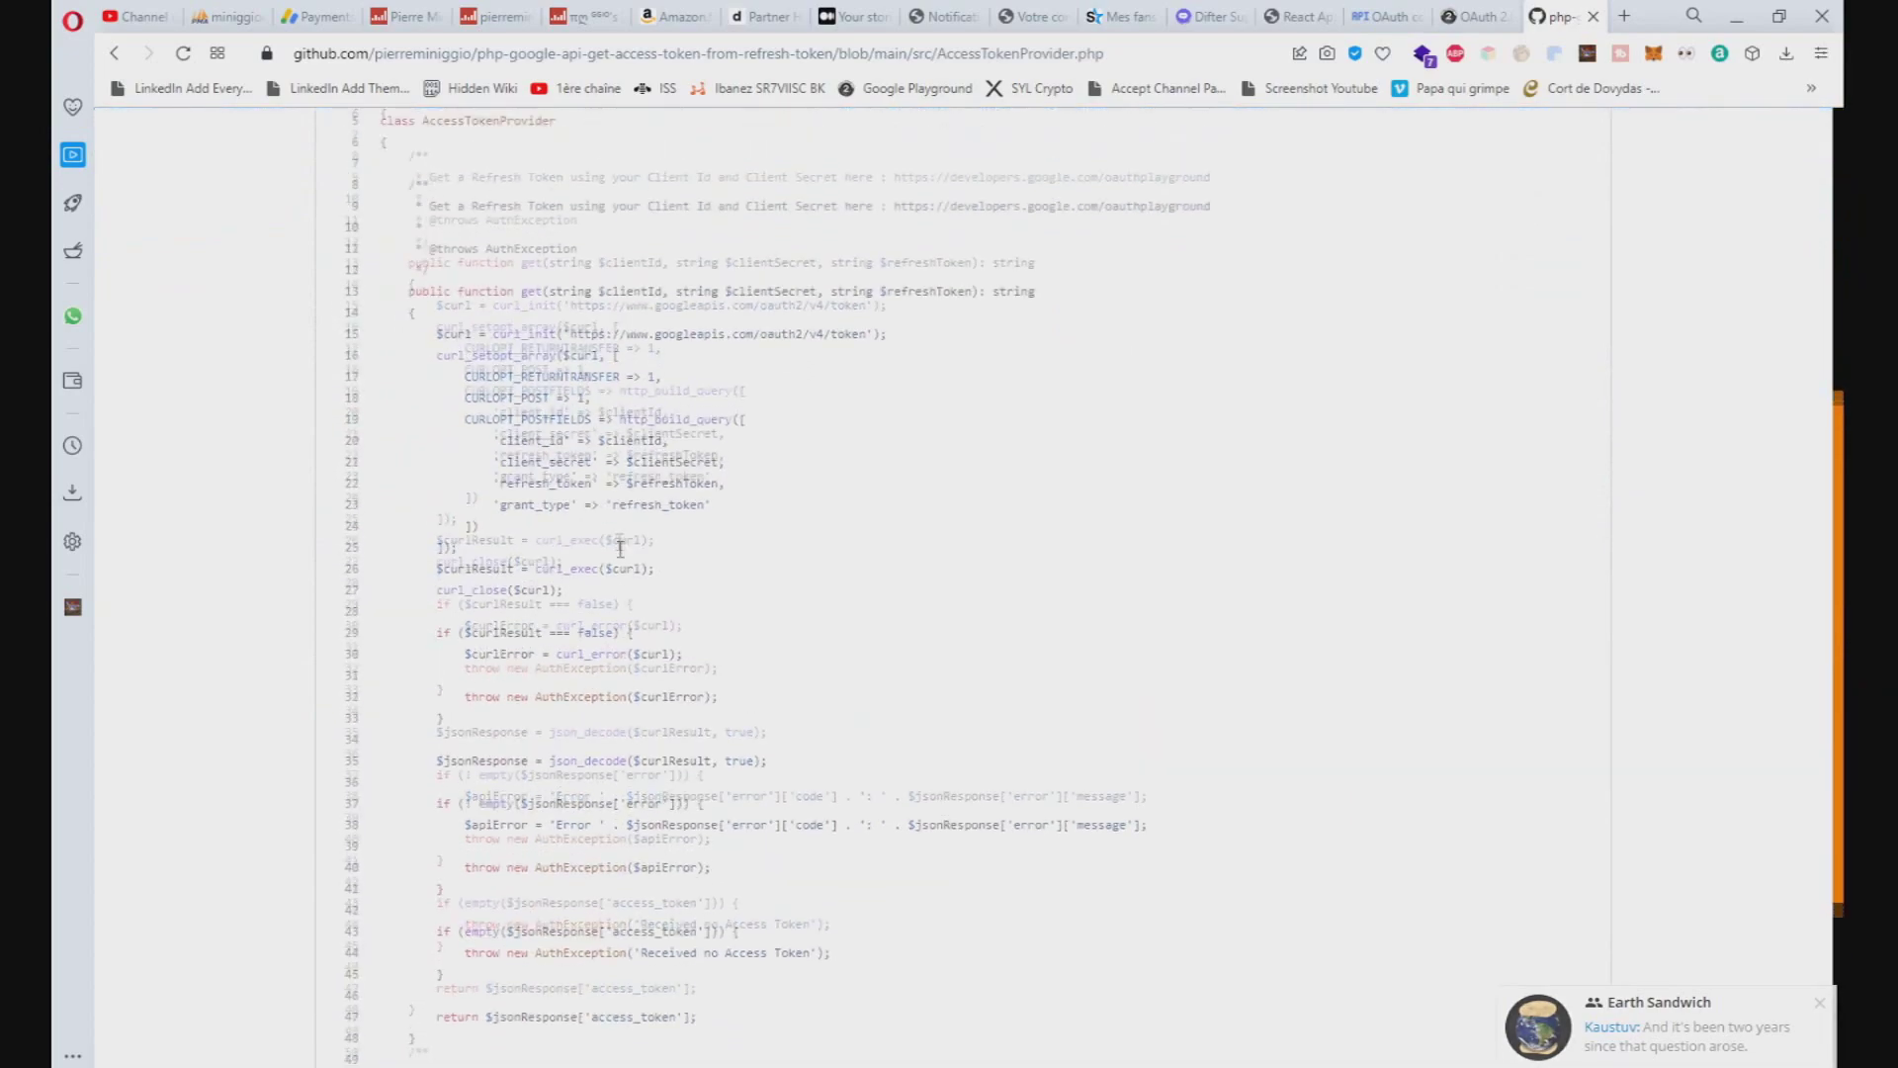
pyautogui.scroll(2, 620, 547)
pyautogui.moveTo(649, 442); pyautogui.dragTo(872, 438)
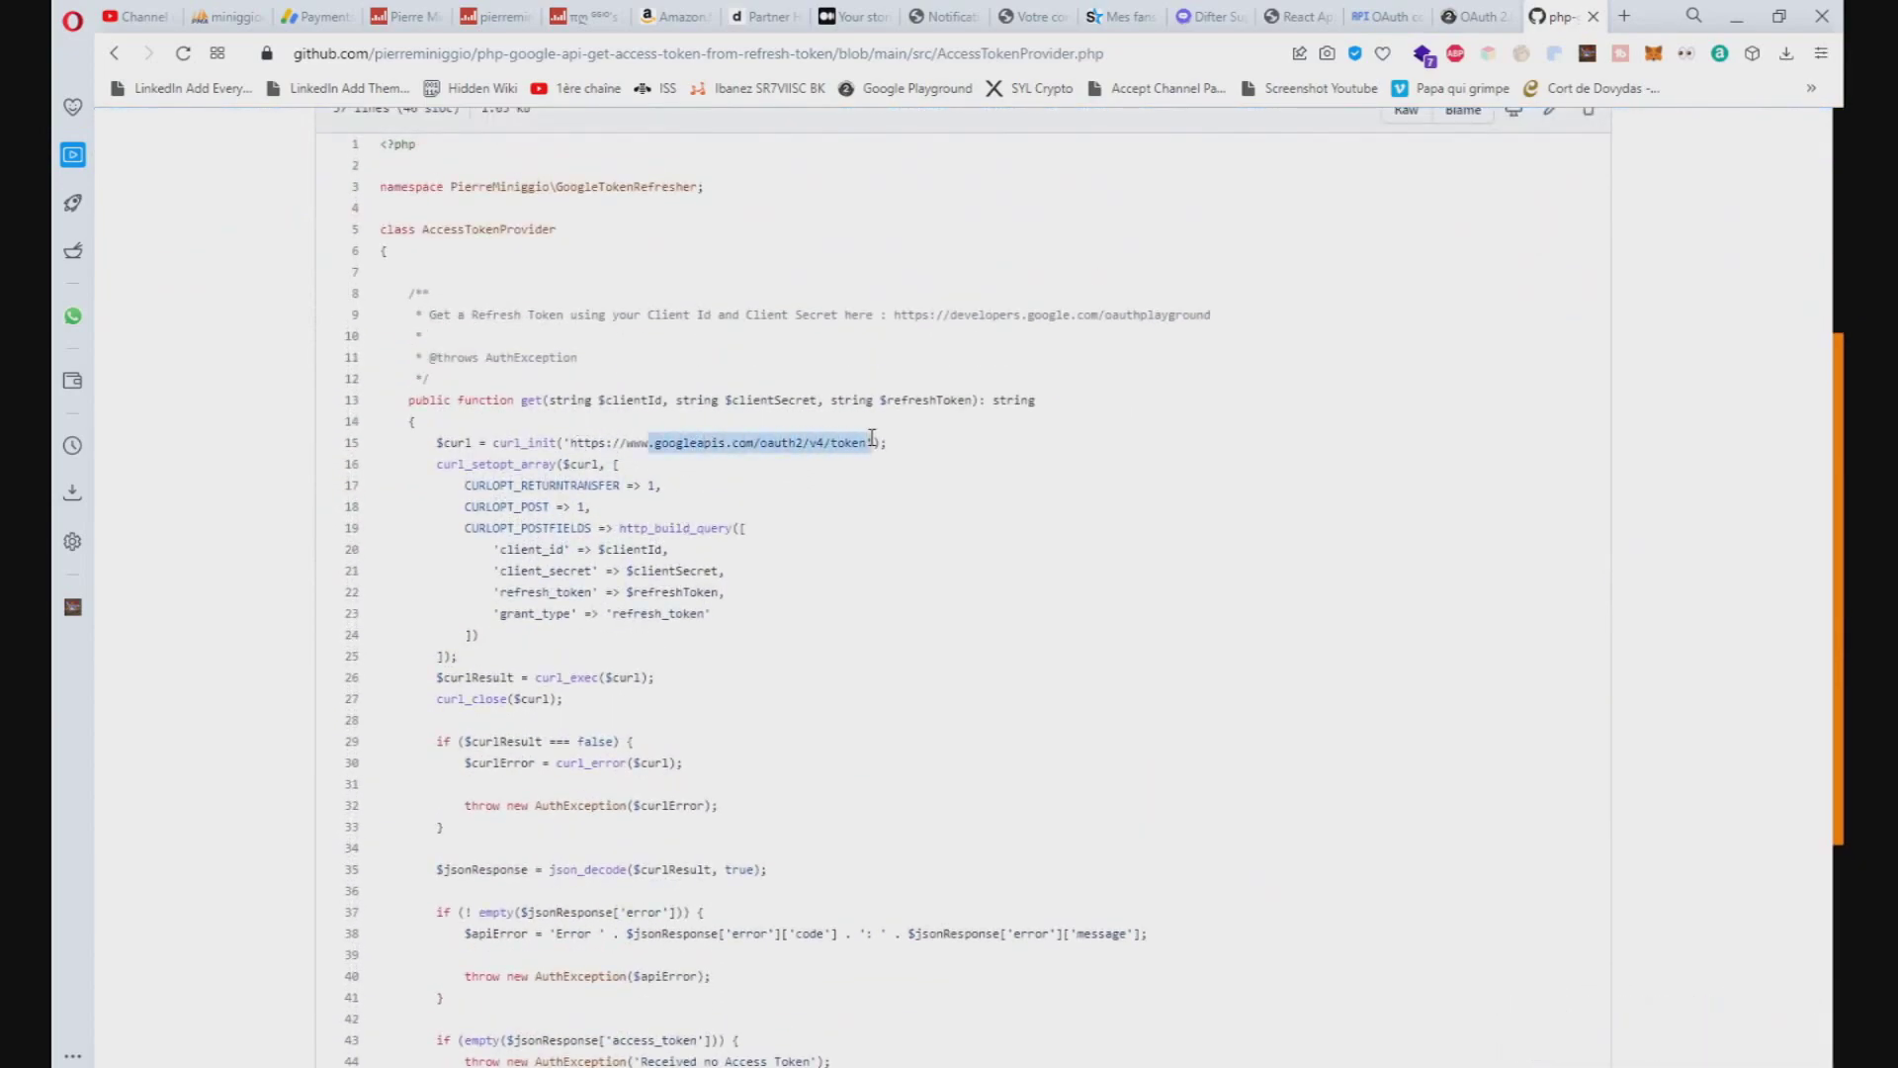
# - Review the get method in AccessTokenProvider.php, covering its POST fields, error handling and returned access token
pyautogui.scroll(-4, 872, 438)
pyautogui.scroll(2, 761, 361)
pyautogui.click(759, 356)
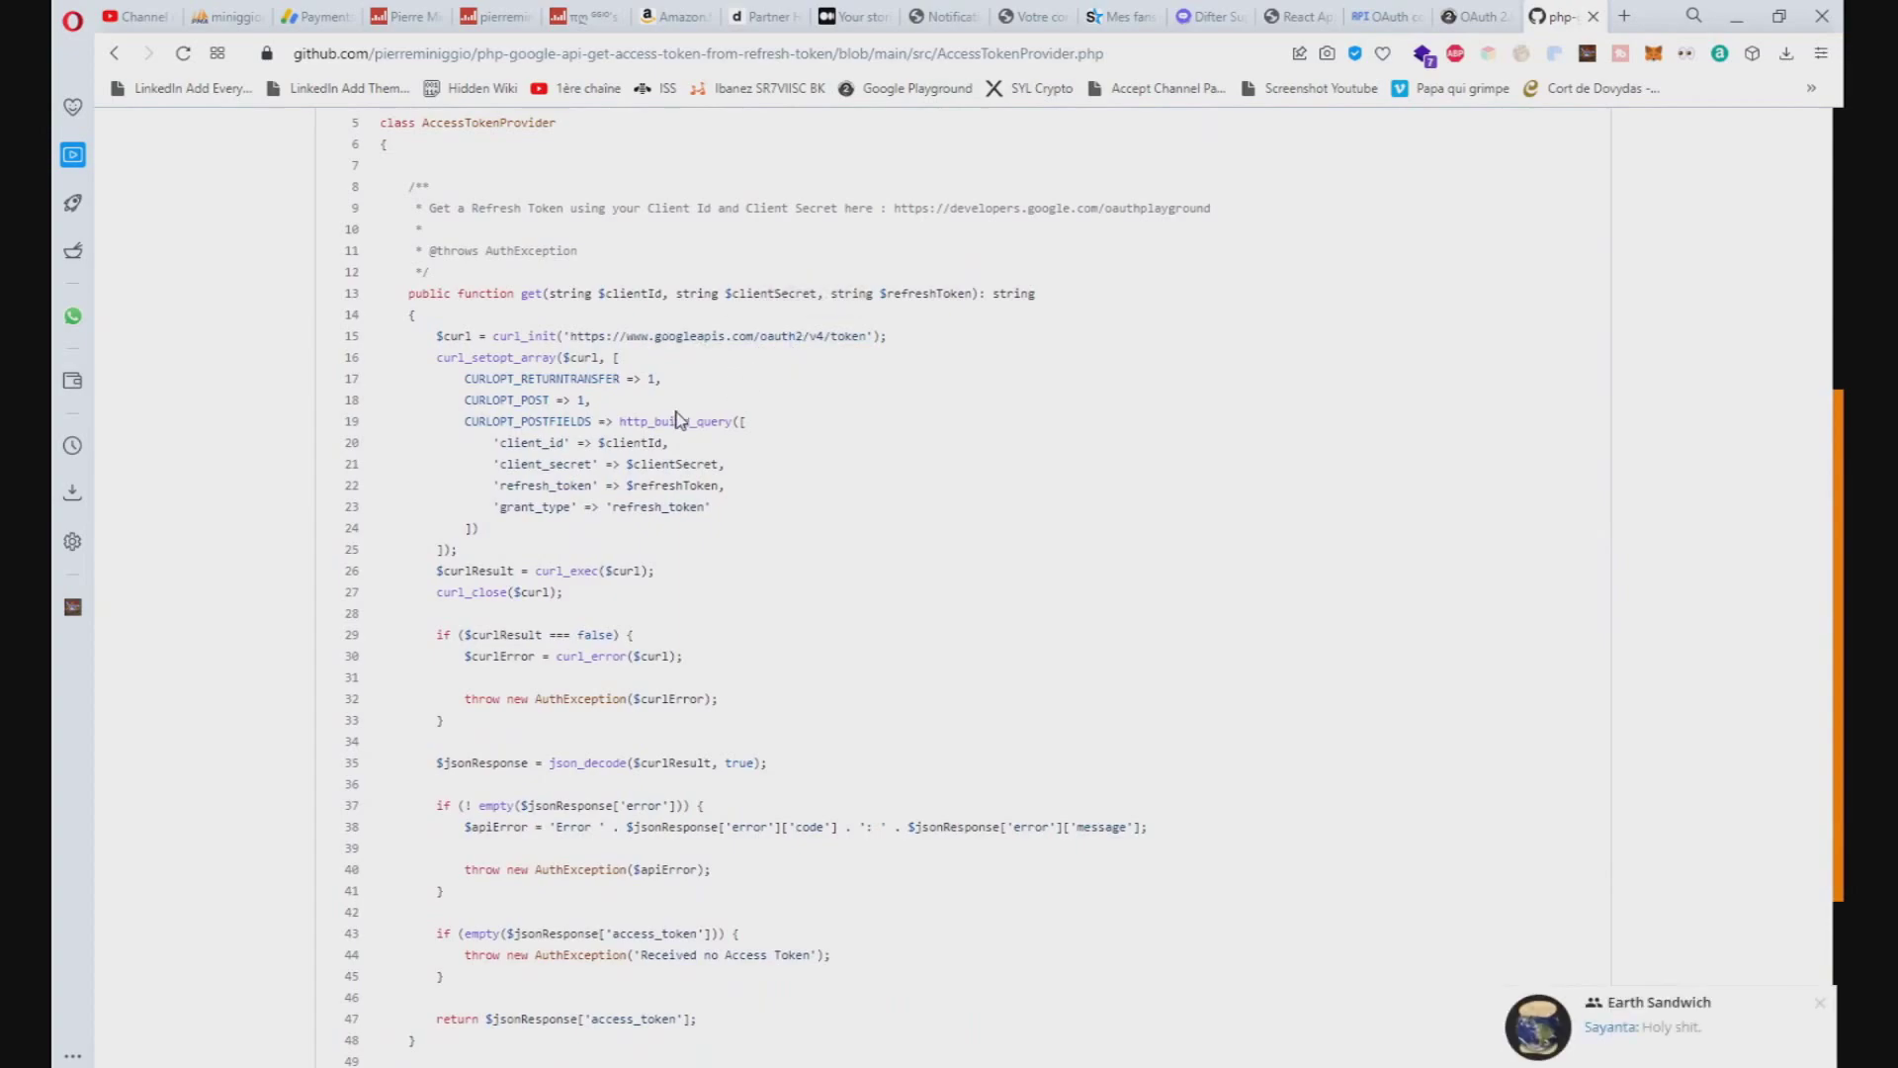
pyautogui.scroll(-3, 619, 543)
pyautogui.scroll(3, 595, 600)
pyautogui.scroll(6, 596, 600)
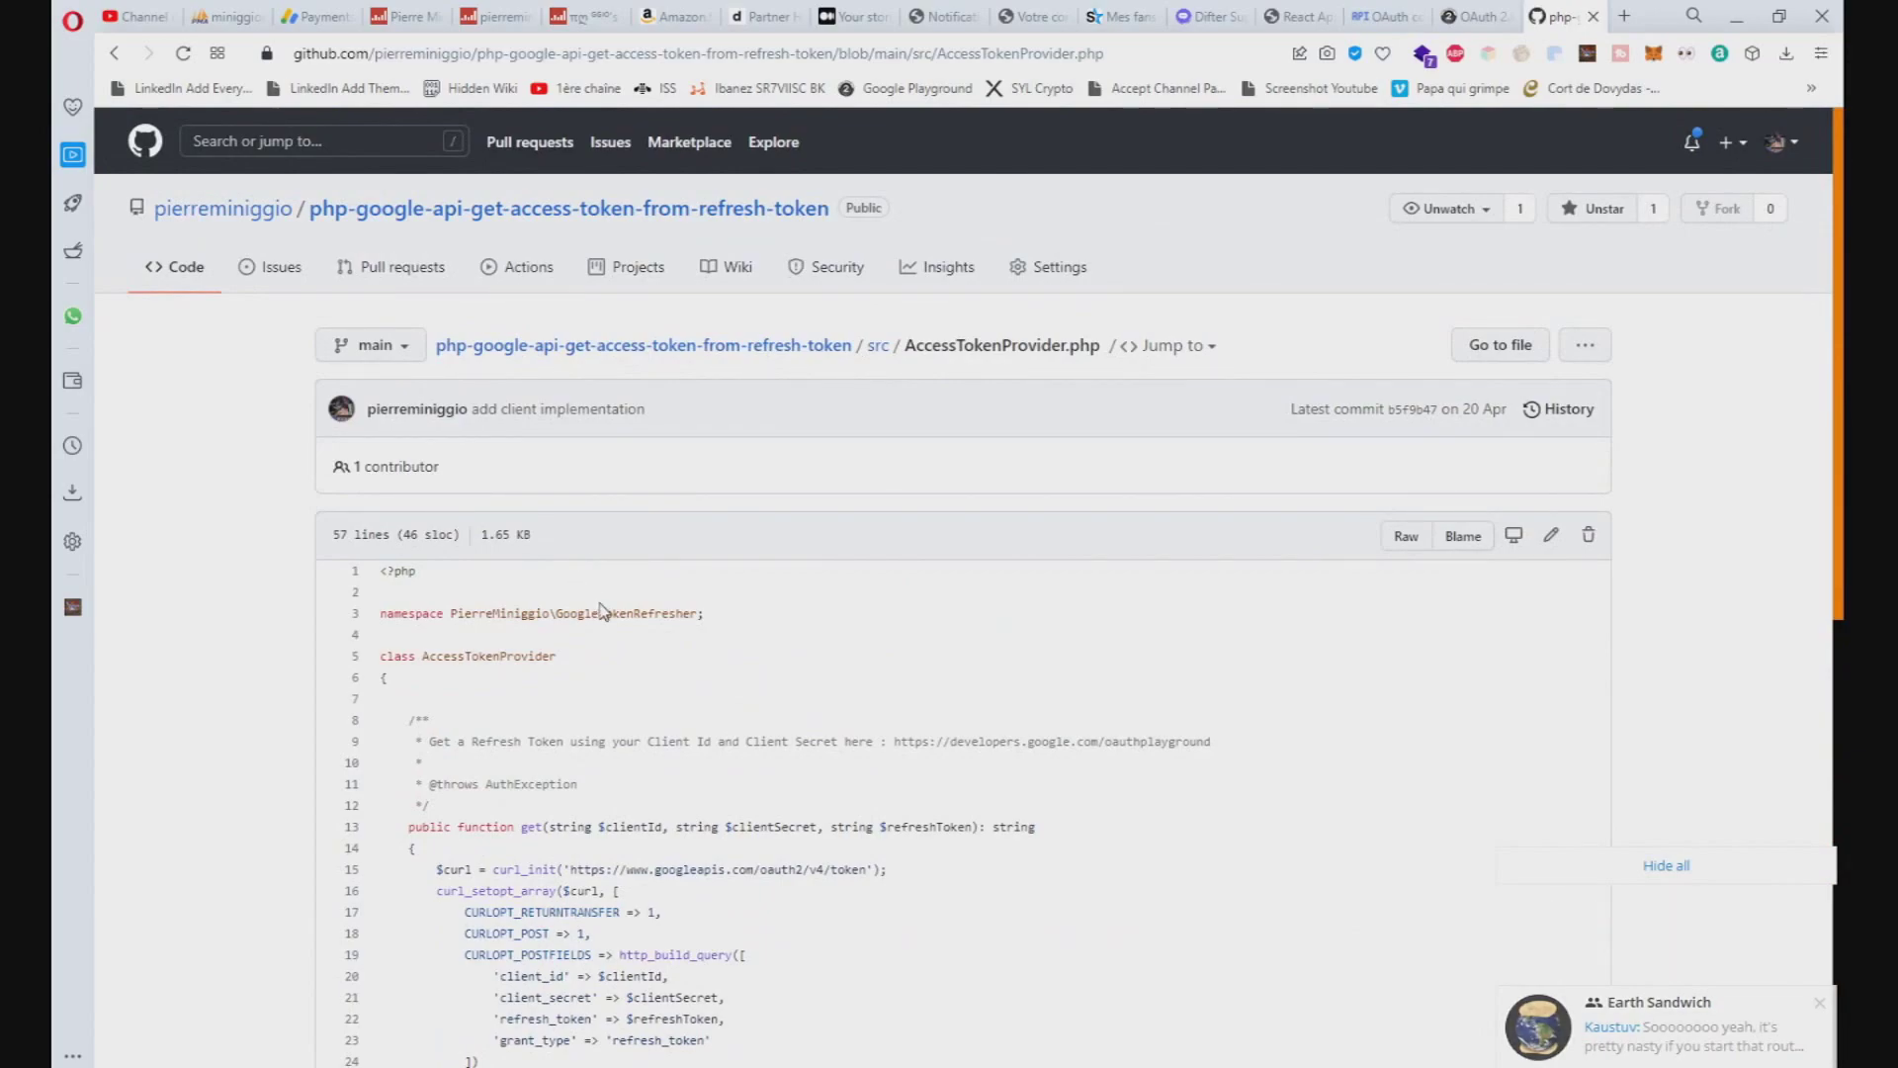
pyautogui.scroll(-4, 600, 610)
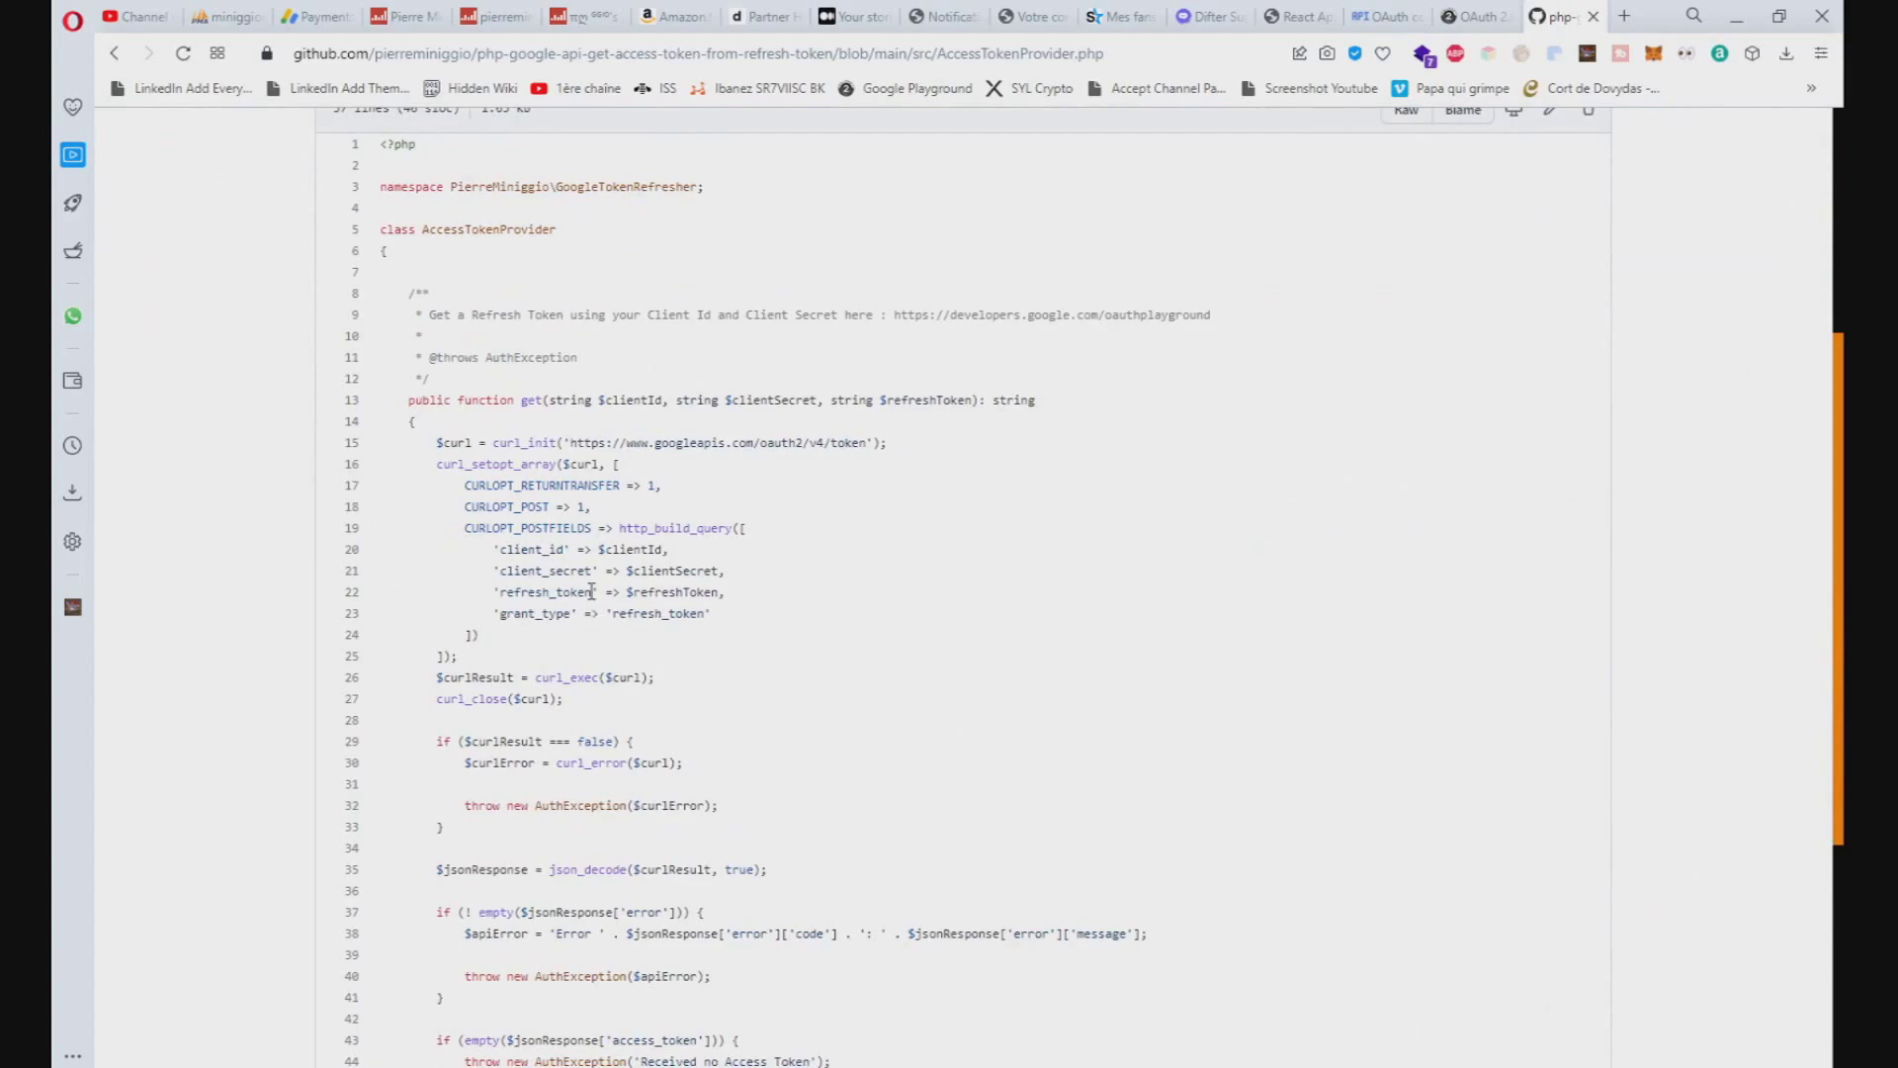
pyautogui.scroll(4, 1213, 610)
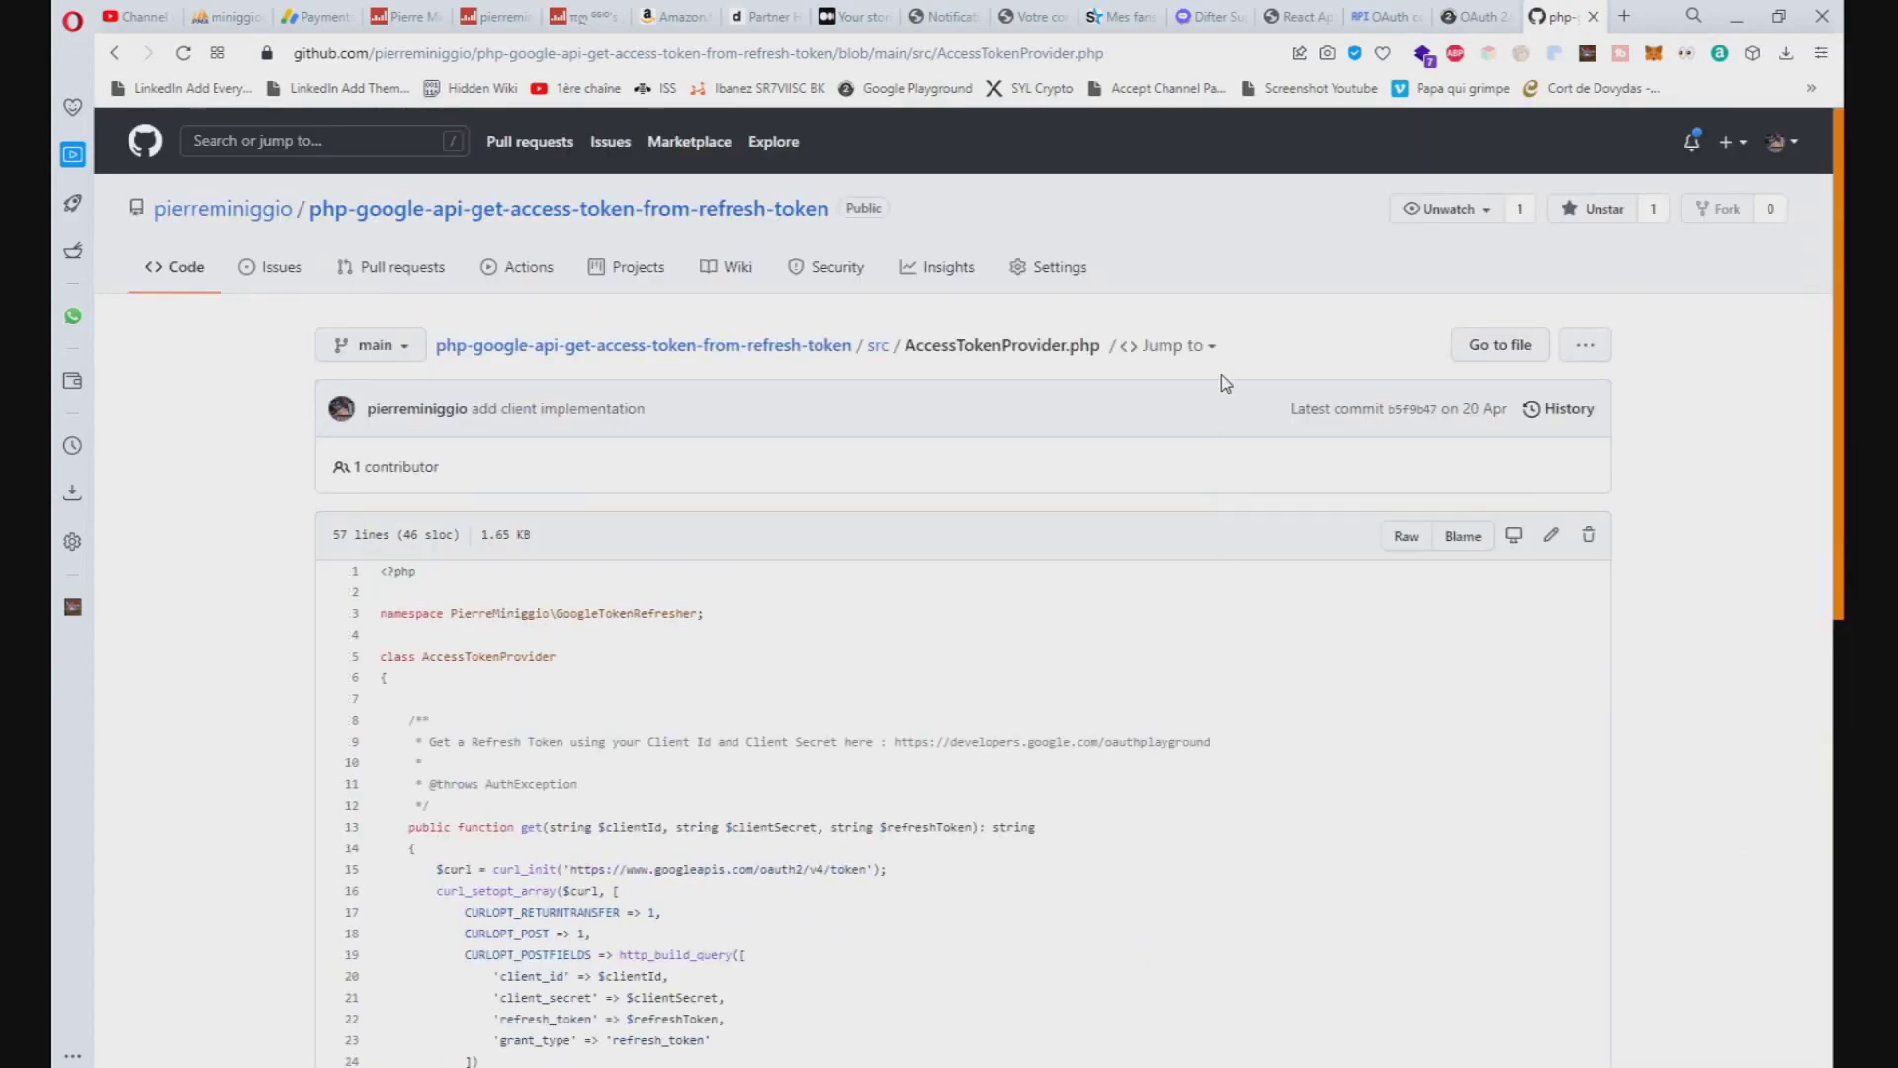